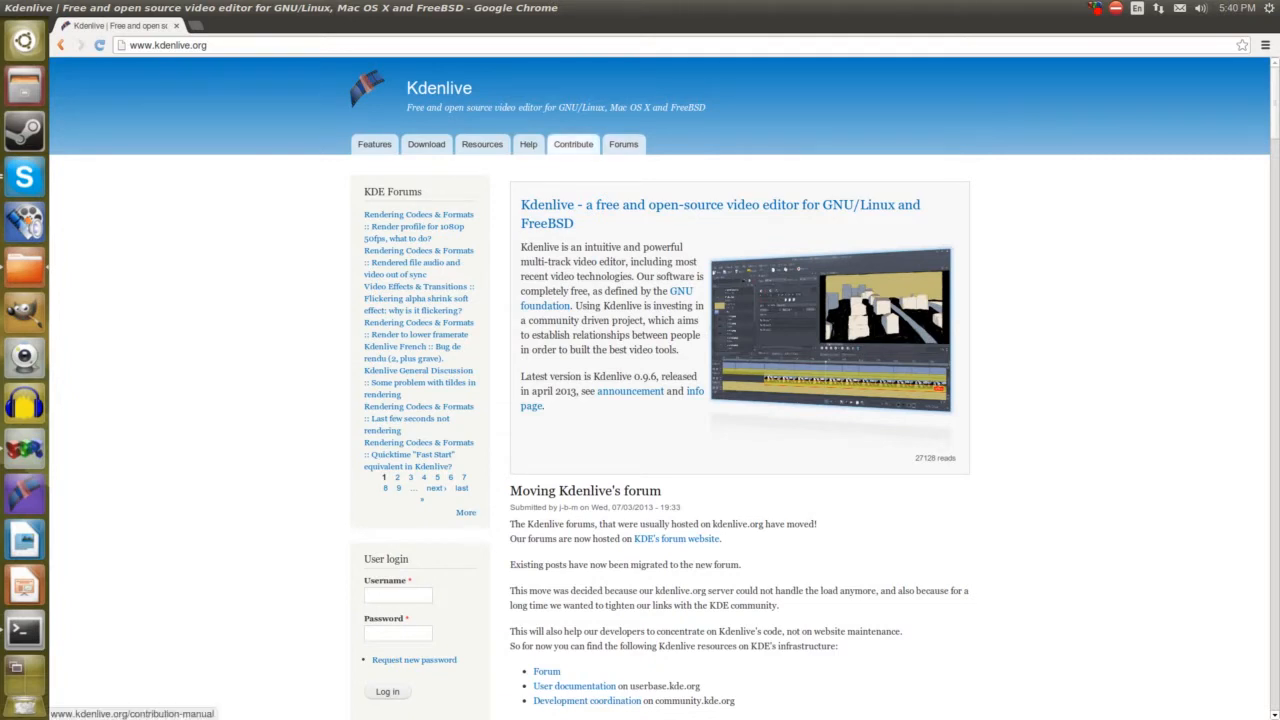
Step: Look through the Contribution manual and Features pages of the Kdenlive website
{"action": "left_click", "coordinate": [573, 144]}
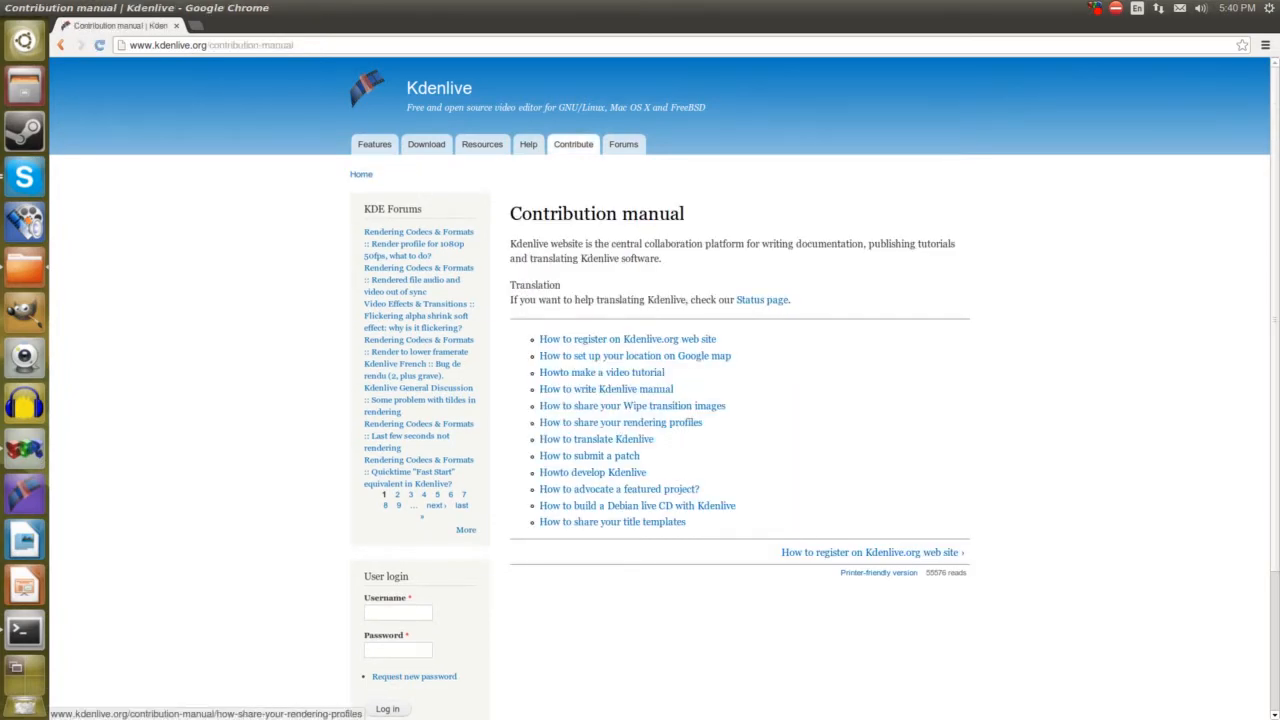
{"action": "left_click", "coordinate": [374, 144]}
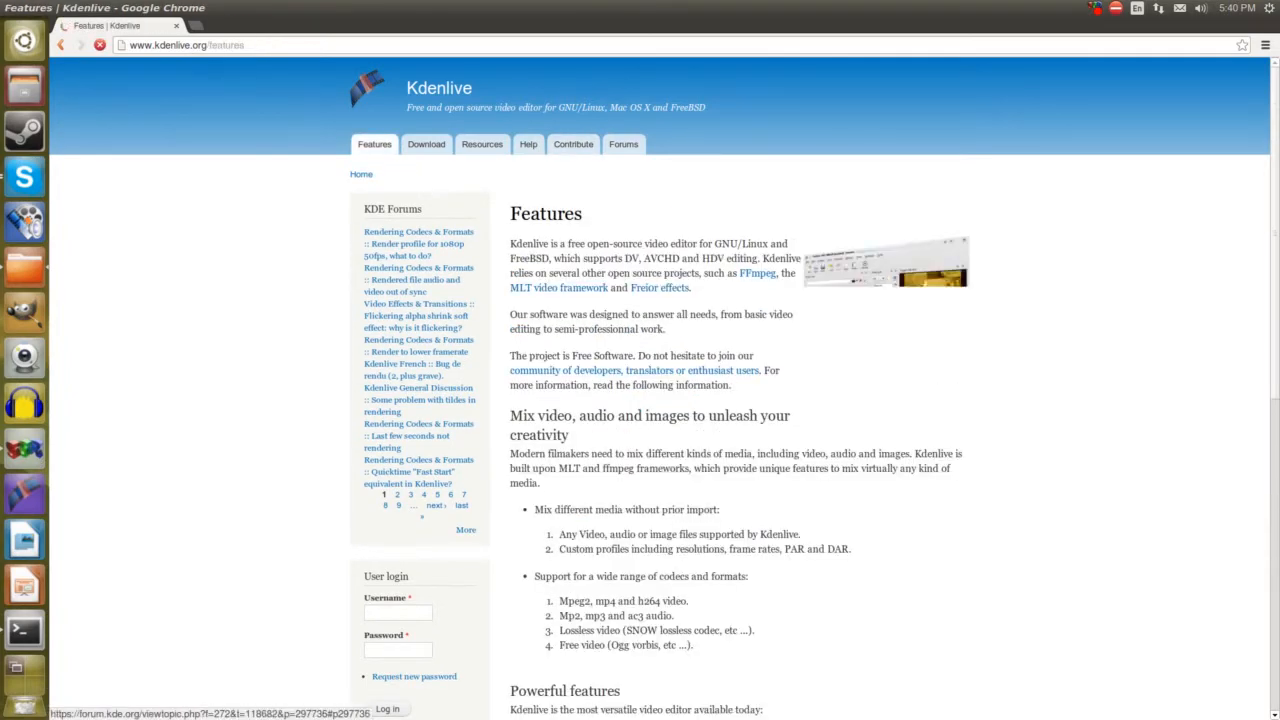
{"action": "scroll", "coordinate": [880, 300], "scroll_direction": "down", "scroll_amount": 3}
{"action": "scroll", "coordinate": [664, 388], "scroll_direction": "up", "scroll_amount": 3}
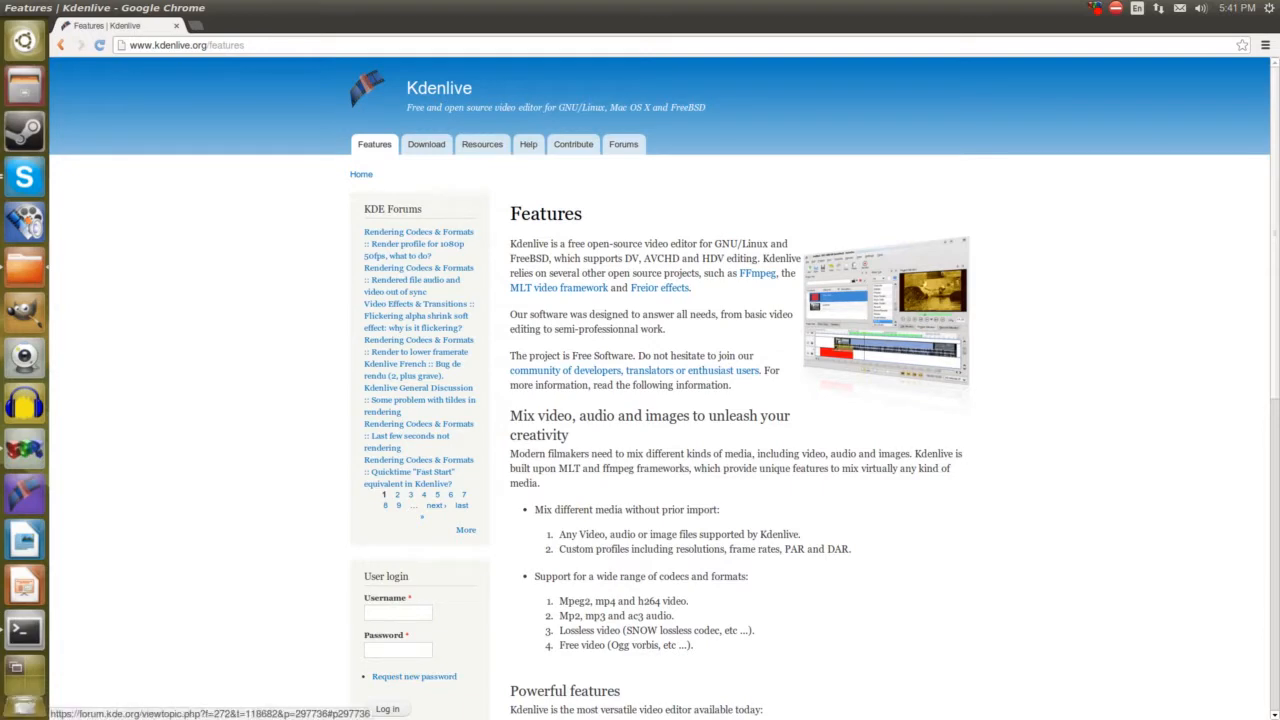
Step: Move the browser window aside to reveal the desktop and maximize it again
{"action": "left_click_drag", "start_coordinate": [440, 8], "coordinate": [1206, 245]}
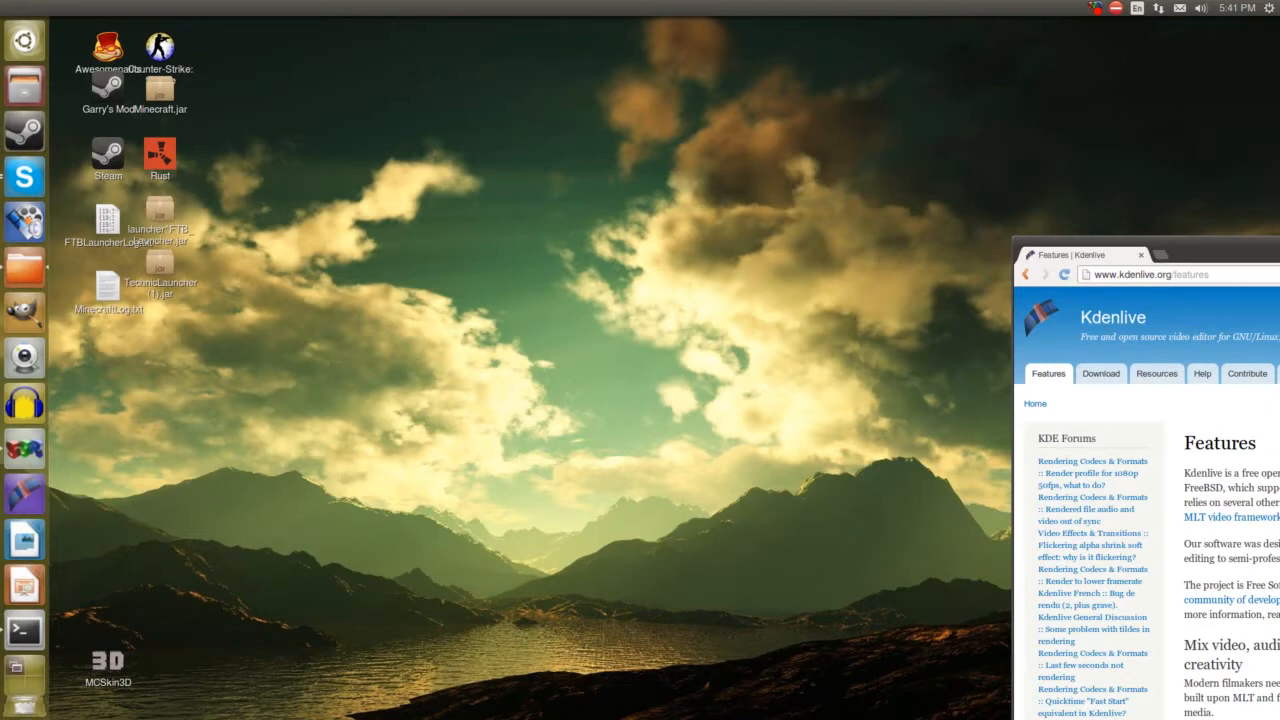
{"action": "left_click_drag", "start_coordinate": [1215, 246], "coordinate": [560, 6]}
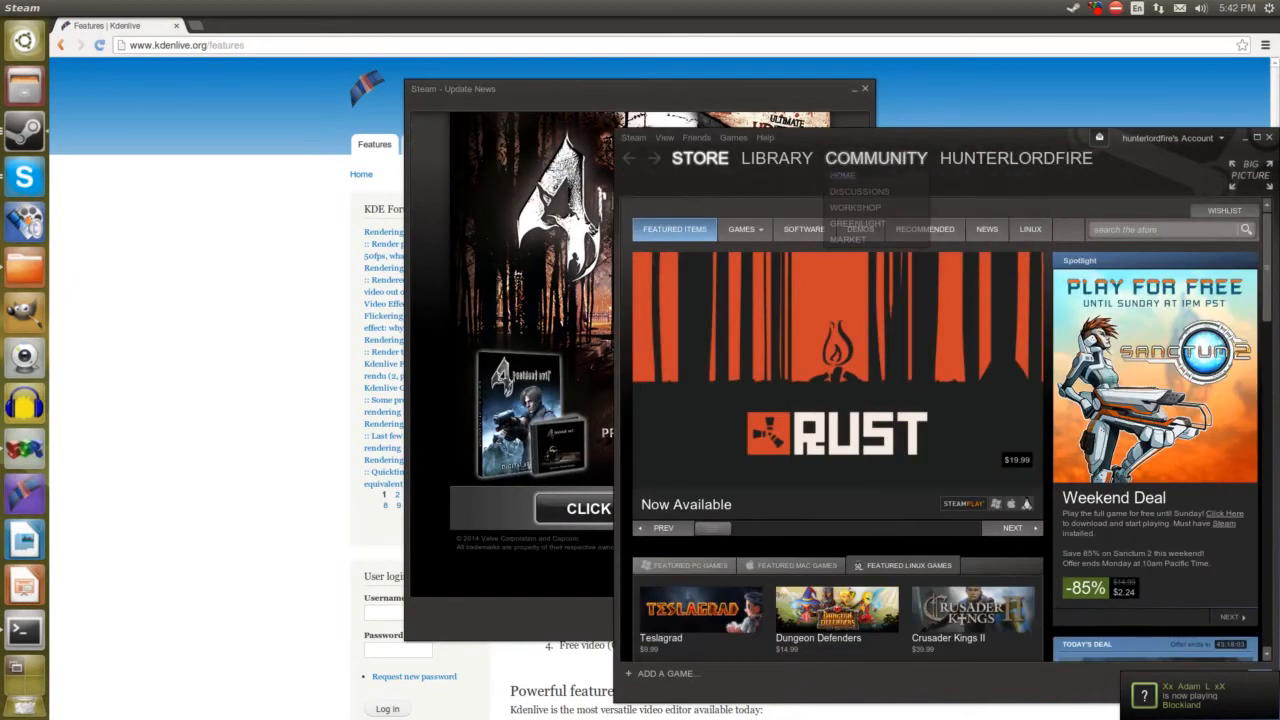
Step: Browse the Linux games in the Steam library, viewing the Garry's Mod and Counter-Strike: Source pages
{"action": "left_click", "coordinate": [777, 158]}
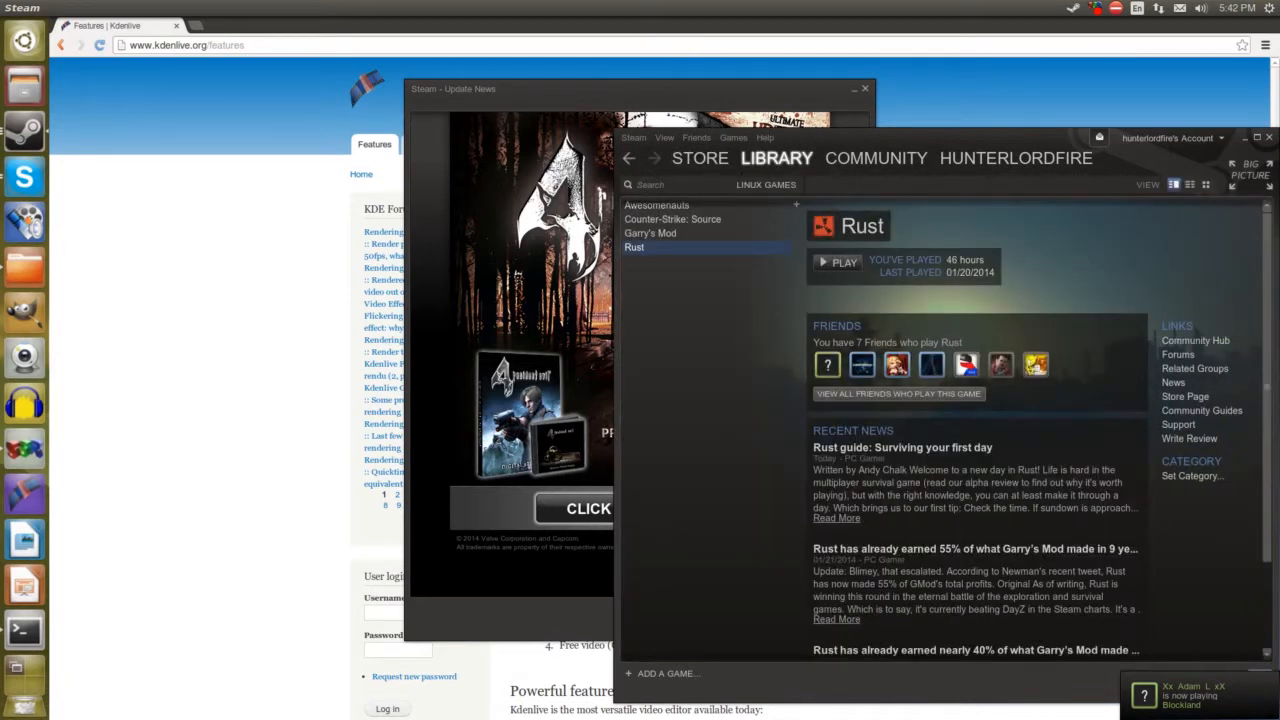
{"action": "left_click", "coordinate": [651, 233]}
{"action": "left_click", "coordinate": [672, 219]}
{"action": "mouse_move", "coordinate": [700, 159]}
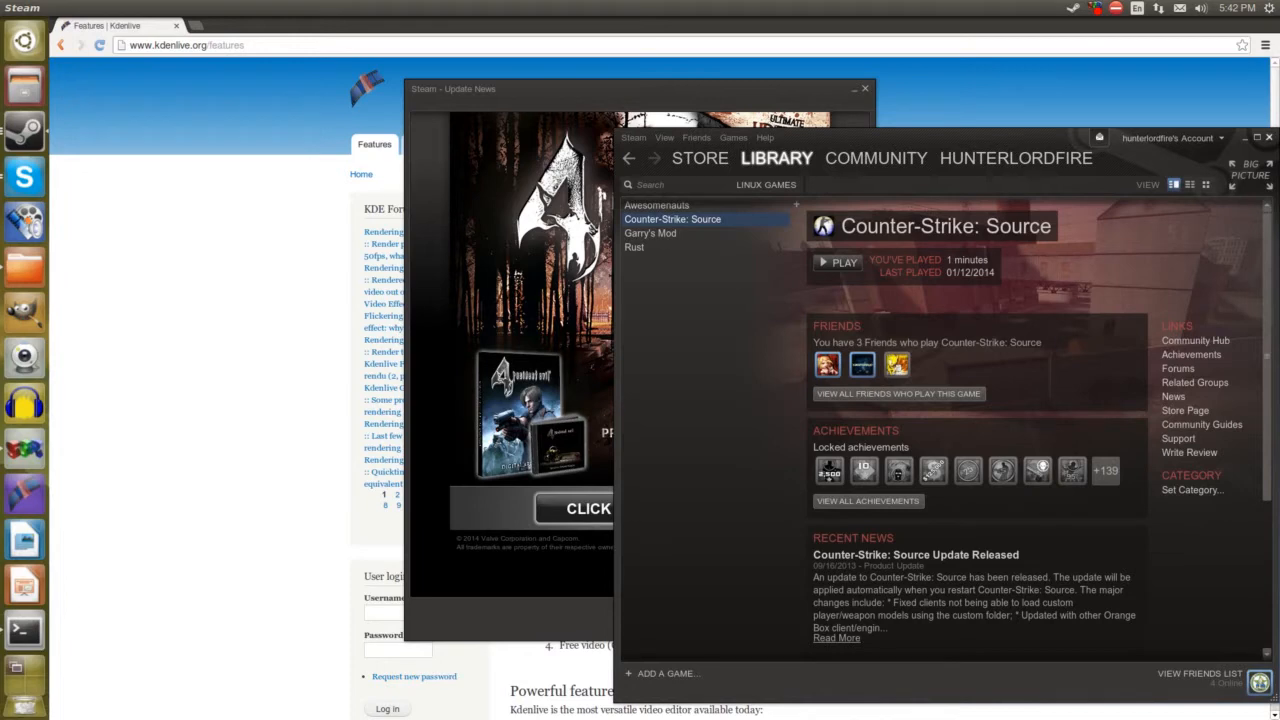
Step: Close the Steam main window, the Update News window and the Friends list
{"action": "left_click", "coordinate": [1269, 138]}
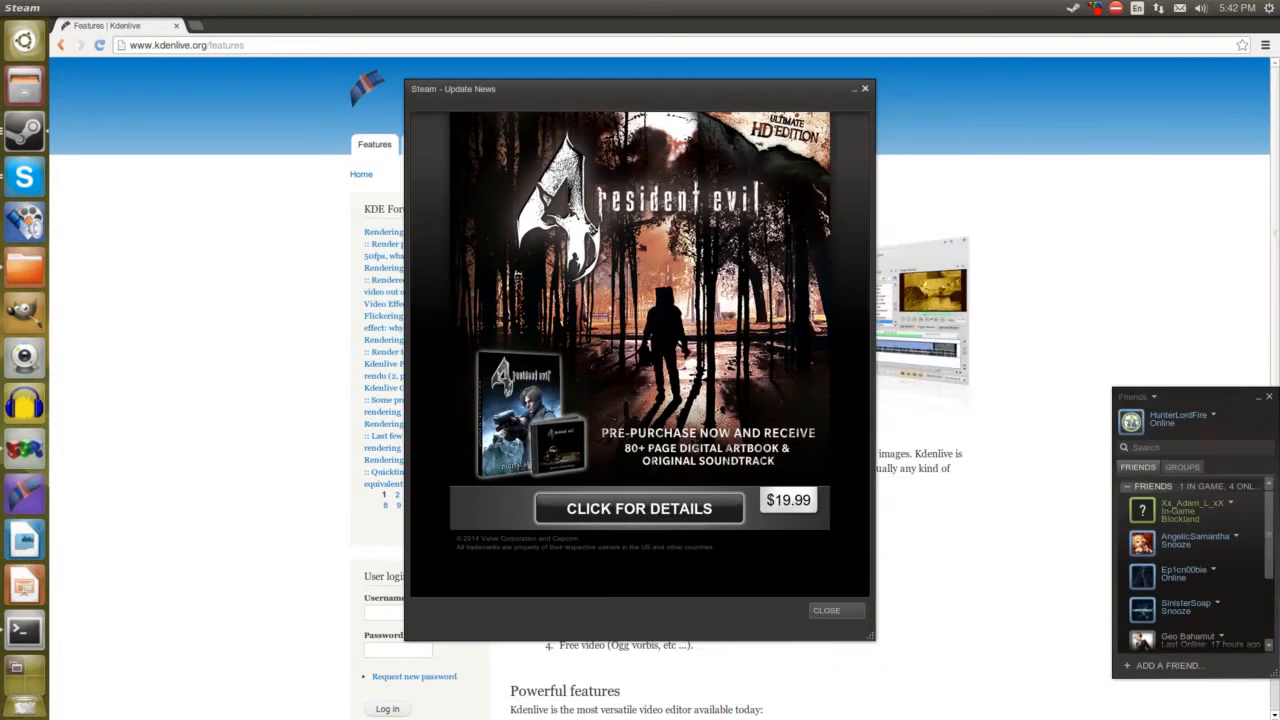
{"action": "left_click", "coordinate": [865, 89]}
{"action": "left_click", "coordinate": [1269, 397]}
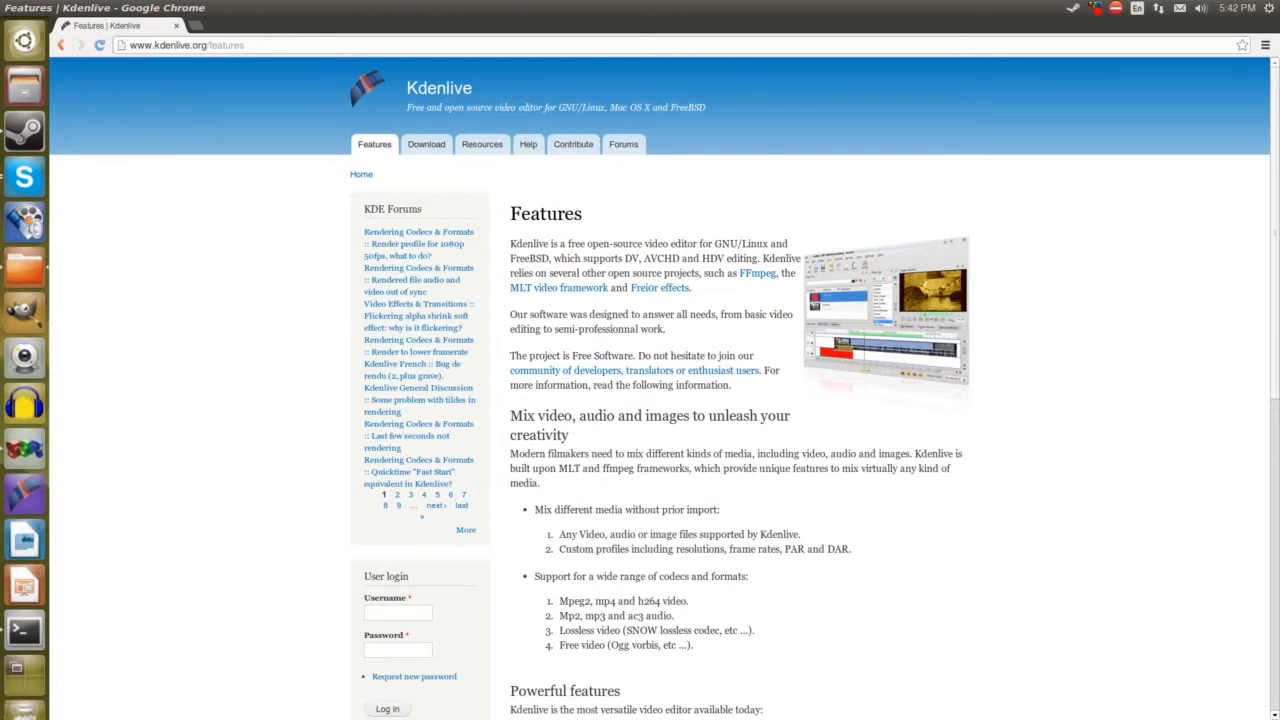
Step: Look up kdenlive in Ubuntu Software Center, select its Kdenlive entry, and close the software center
{"action": "key", "text": "super"}
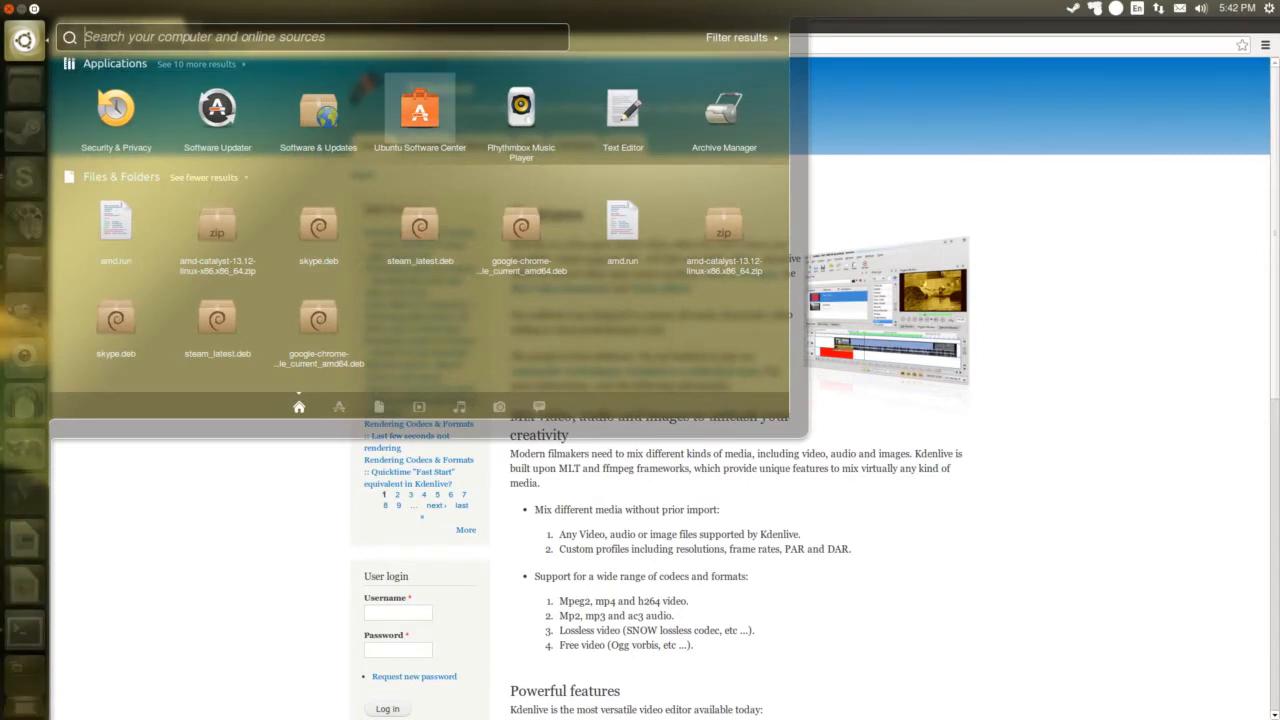
{"action": "key", "text": "Escape"}
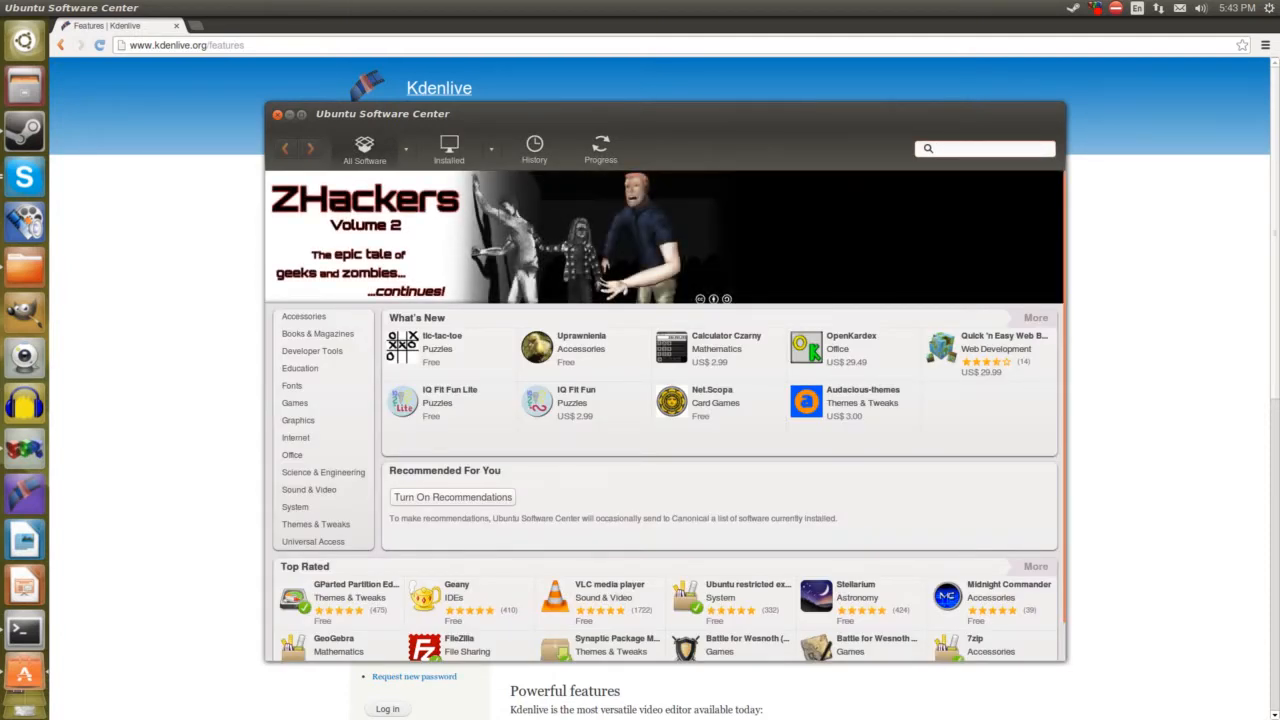
{"action": "type", "text": "kdenlove"}
{"action": "key", "text": "BackSpace"}
{"action": "key", "text": "BackSpace"}
{"action": "key", "text": "BackSpace"}
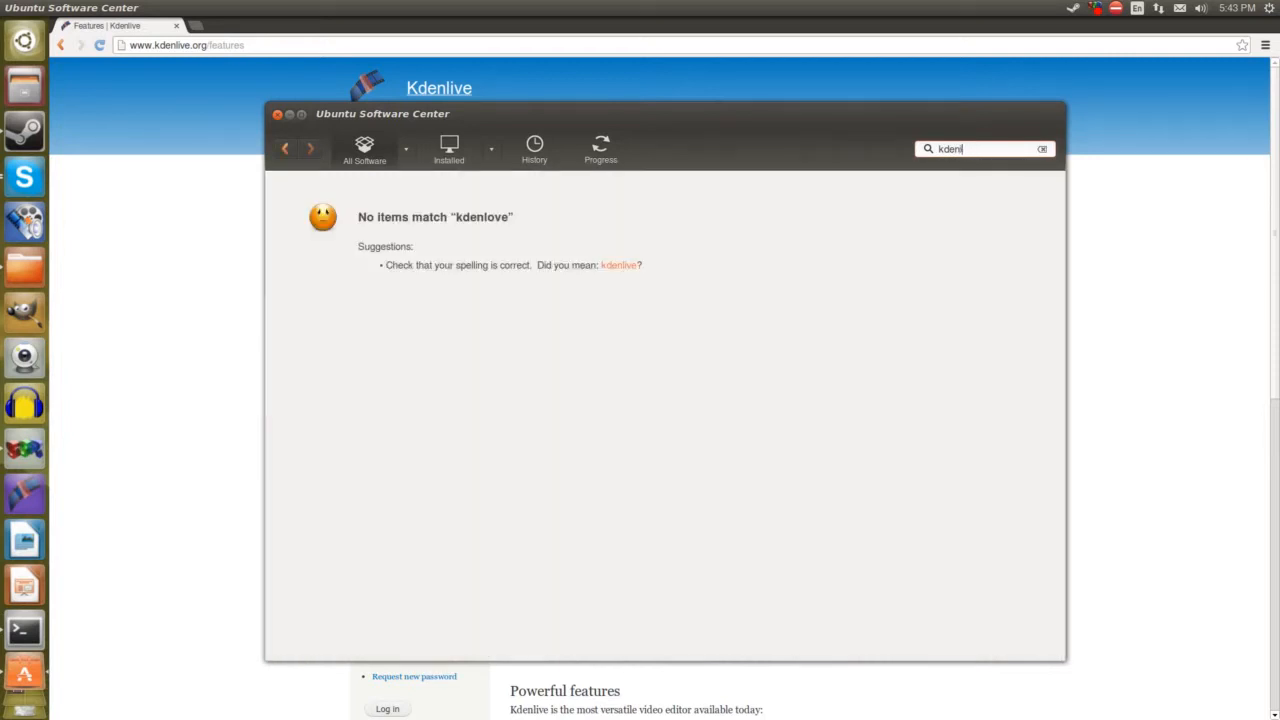
{"action": "type", "text": "ive"}
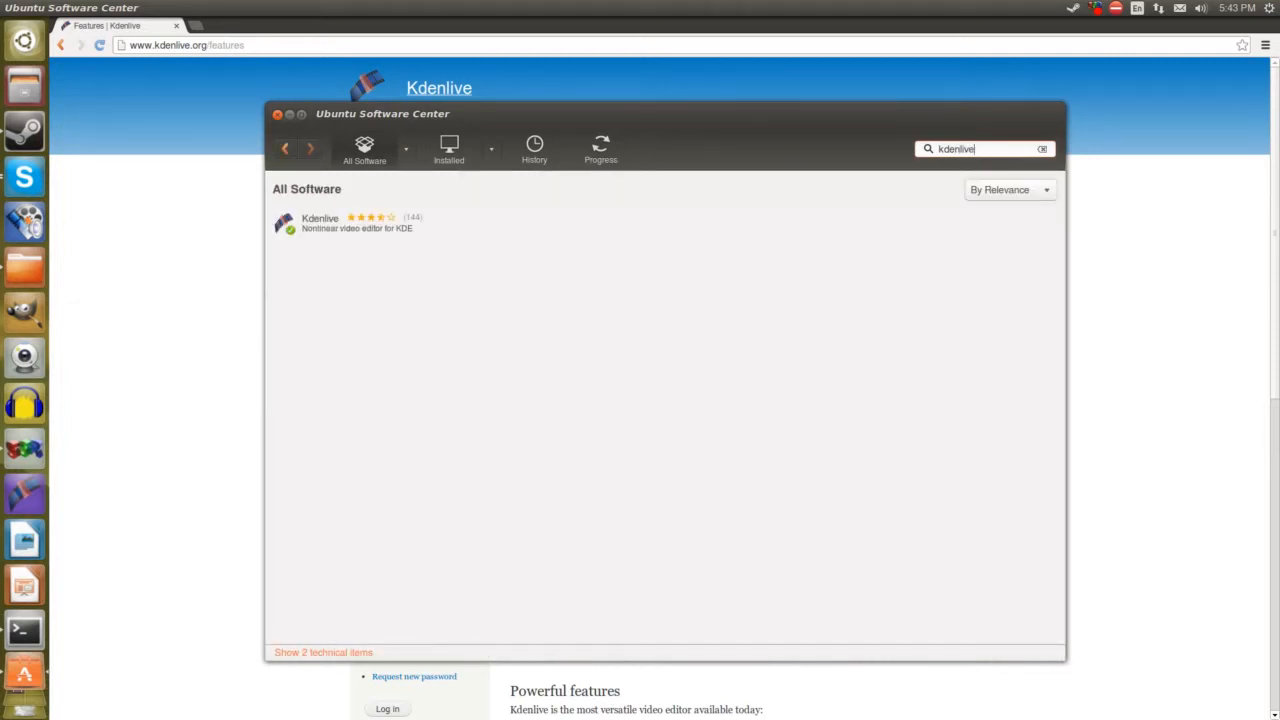
{"action": "left_click", "coordinate": [650, 237]}
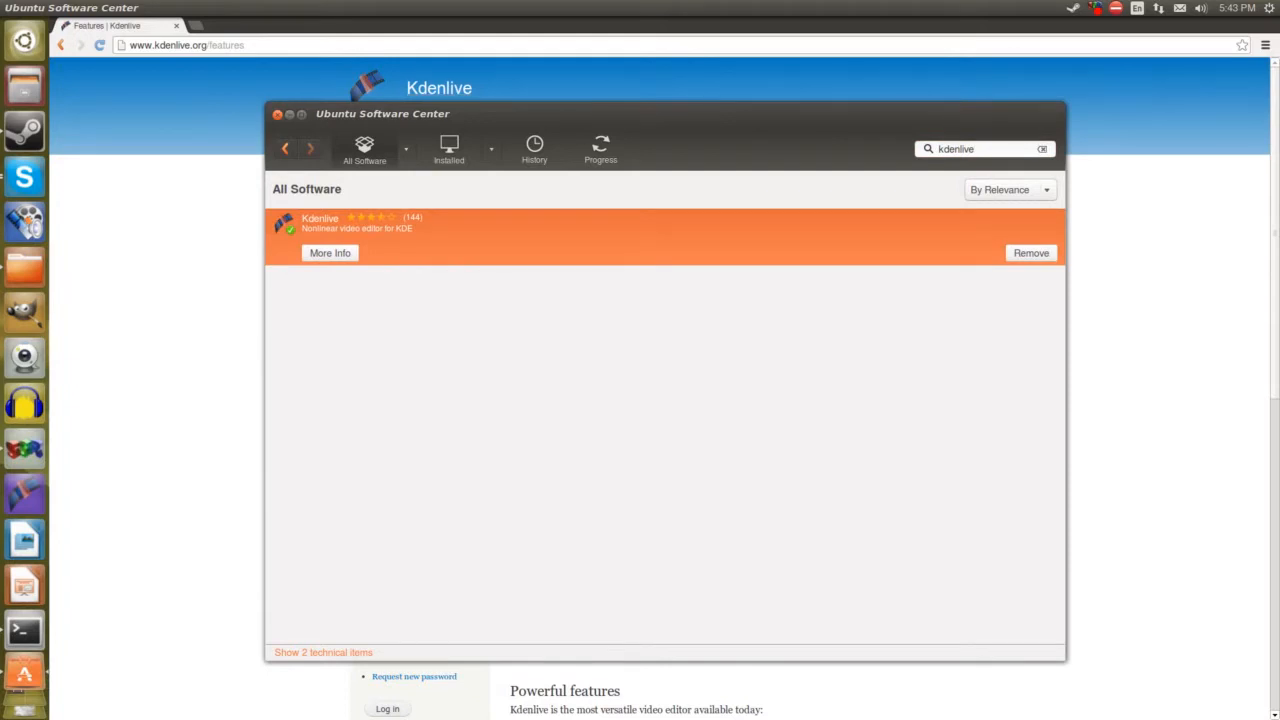
{"action": "key", "text": "alt+F4"}
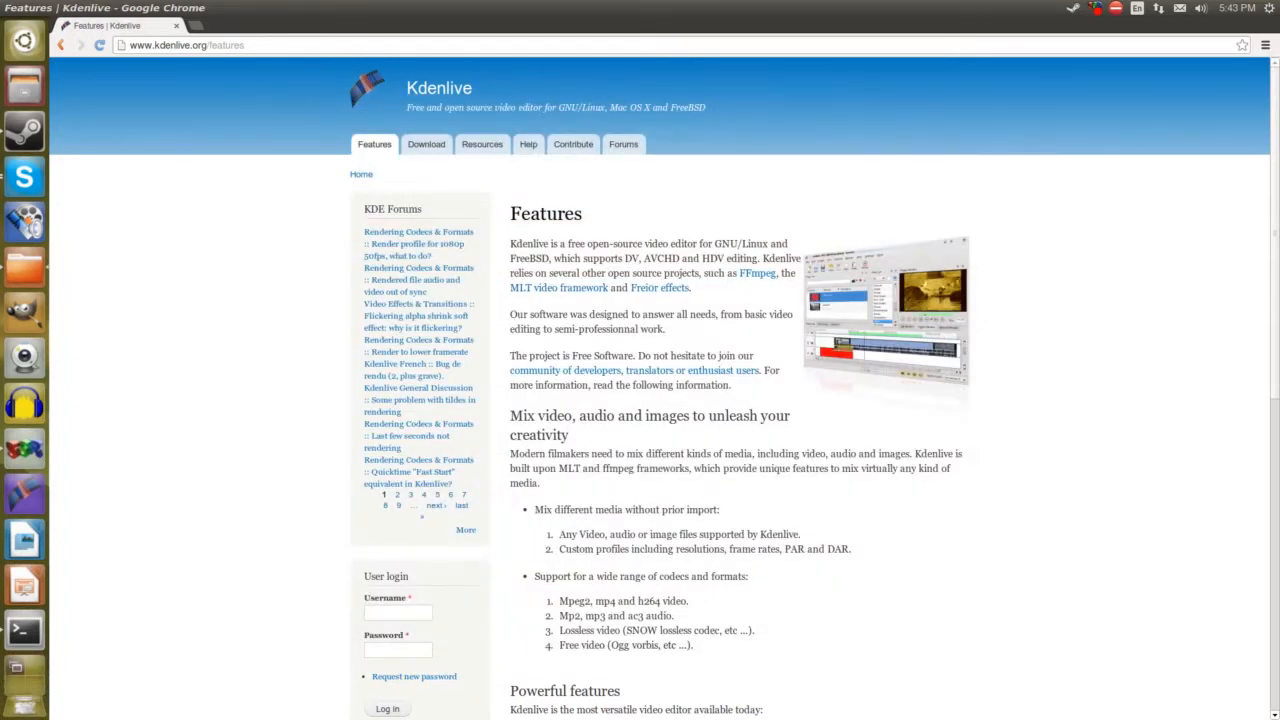
Step: Open the Ubuntu packages page from the Kdenlive website's download section and view its supported releases
{"action": "left_click", "coordinate": [426, 144]}
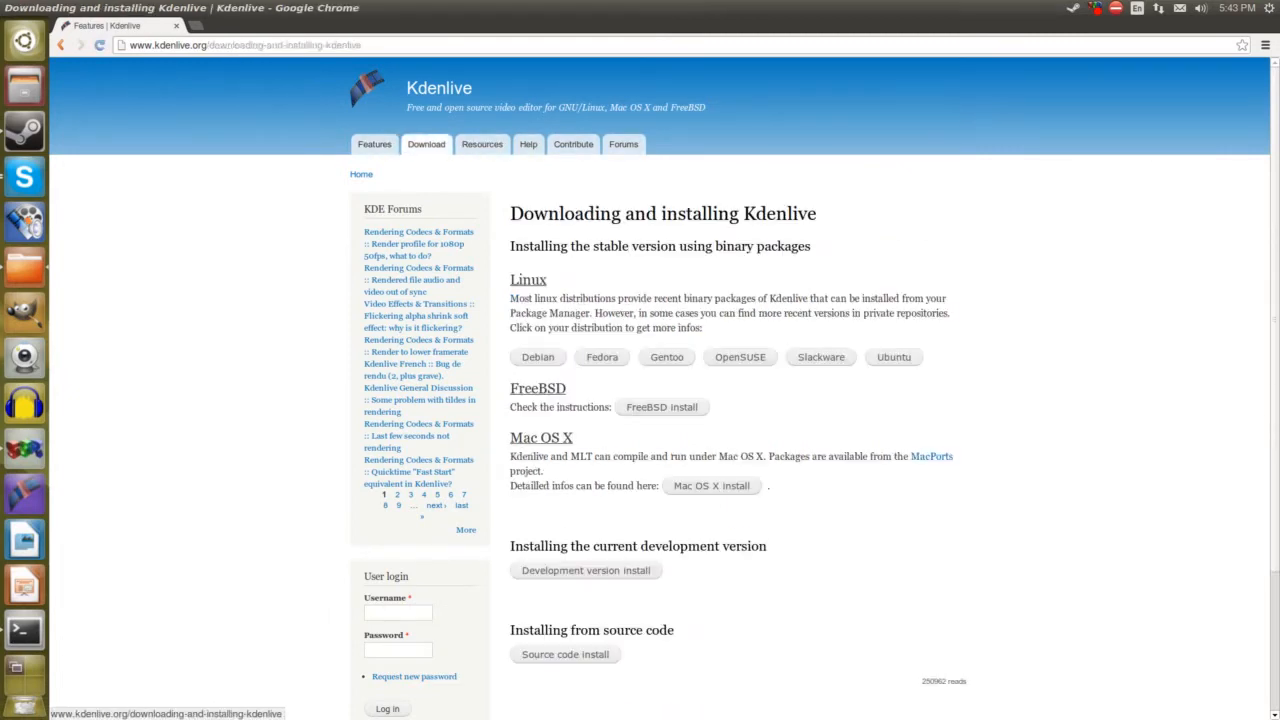
{"action": "left_click", "coordinate": [894, 357]}
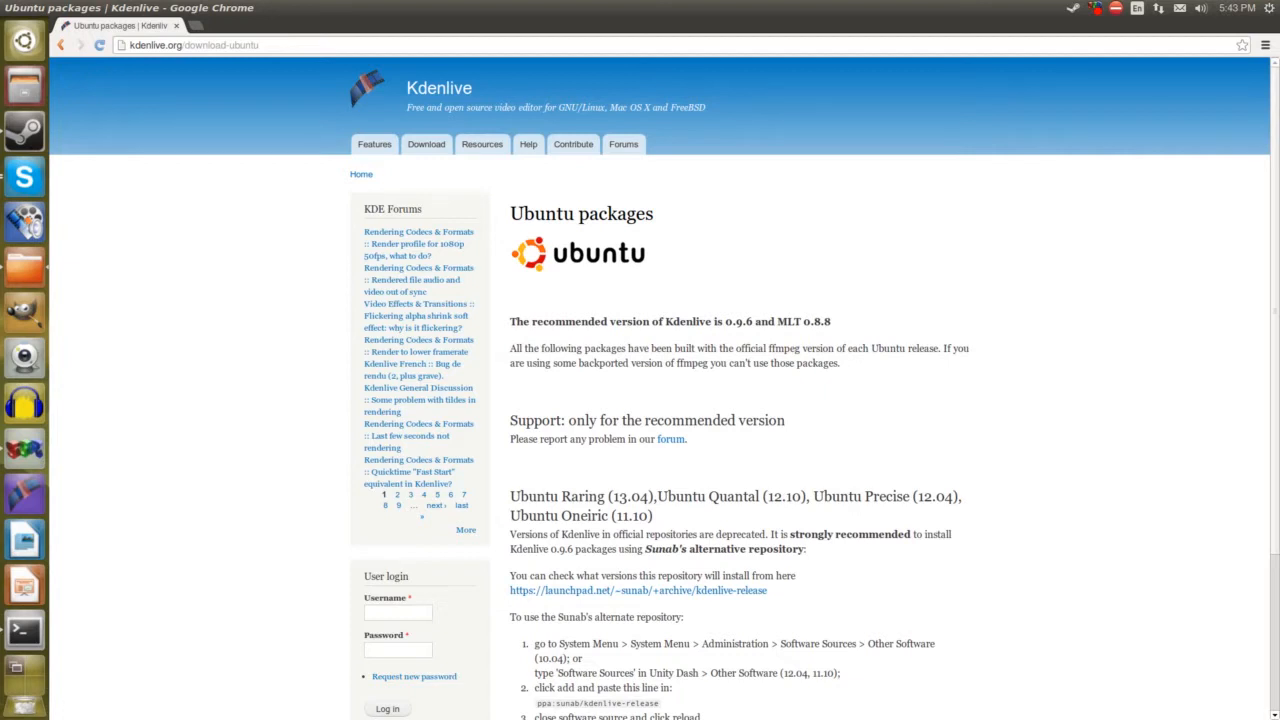
{"action": "mouse_move", "coordinate": [510, 496]}
{"action": "left_mouse_down"}
{"action": "mouse_move", "coordinate": [653, 515]}
{"action": "mouse_move", "coordinate": [806, 496]}
{"action": "mouse_move", "coordinate": [510, 496]}
{"action": "left_mouse_up"}
{"action": "scroll", "coordinate": [664, 388], "scroll_direction": "down", "scroll_amount": 3}
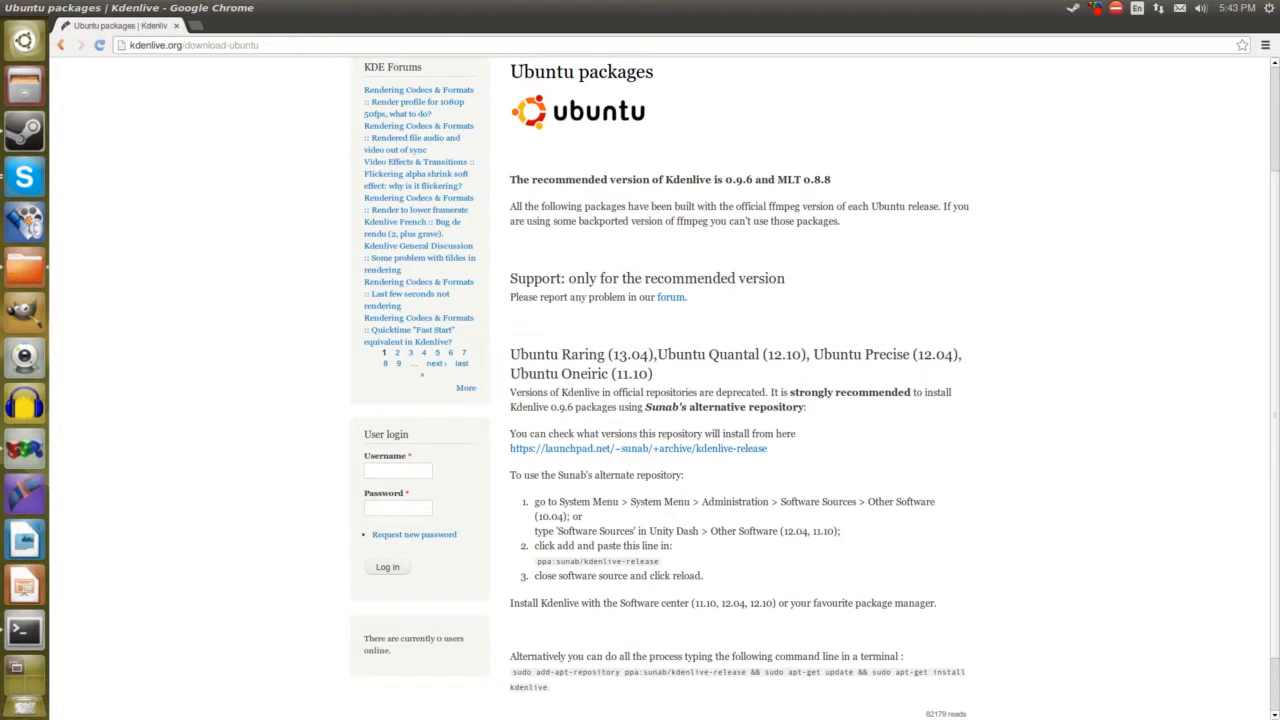
Step: Read the steps for Sunab's alternate repository and highlight the complete terminal install command beneath them
{"action": "left_click_drag", "start_coordinate": [534, 502], "coordinate": [506, 628]}
{"action": "left_click", "coordinate": [508, 628]}
{"action": "scroll", "coordinate": [660, 400], "scroll_direction": "down", "scroll_amount": 2}
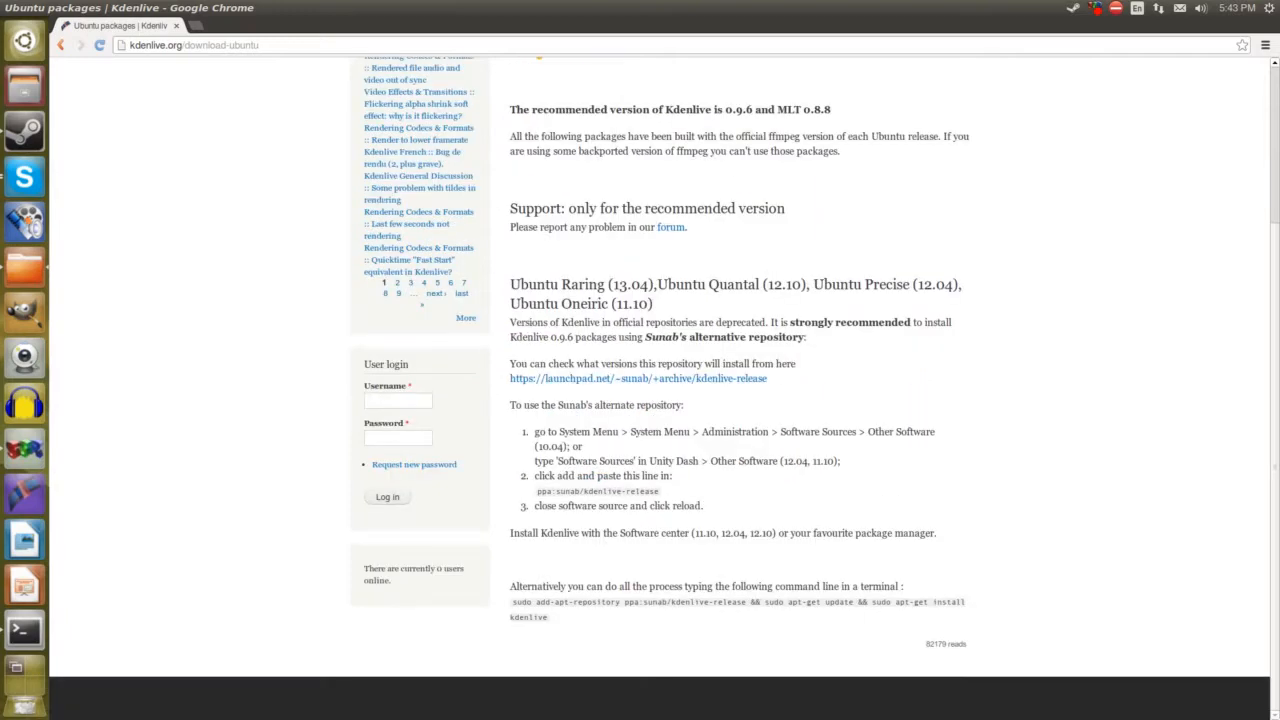
{"action": "left_click_drag", "start_coordinate": [515, 602], "coordinate": [548, 617]}
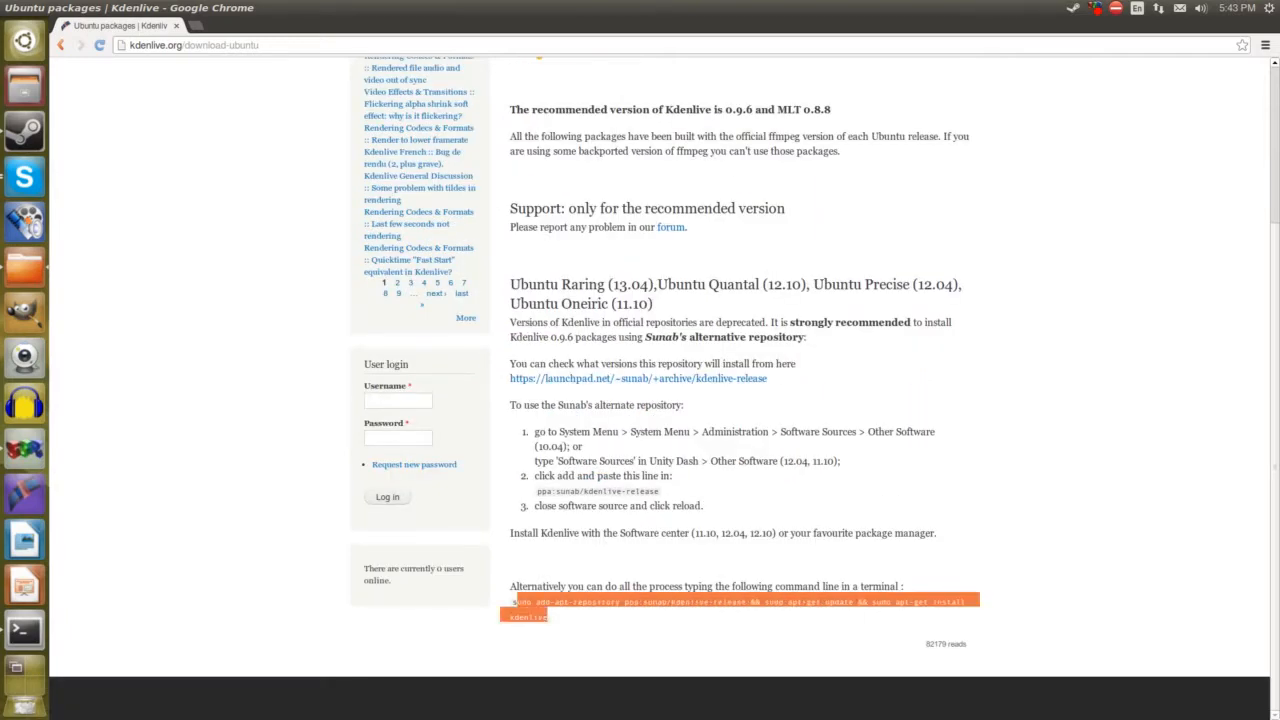
{"action": "left_click", "coordinate": [562, 624]}
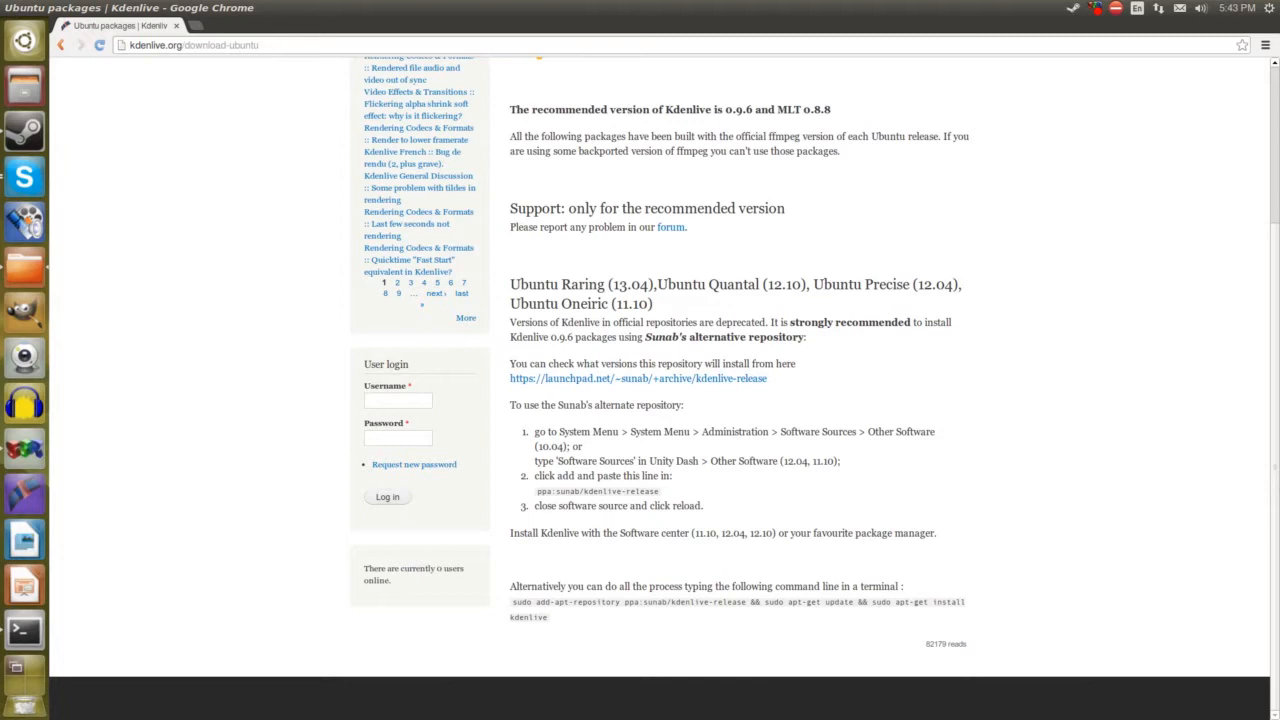
Step: Examine the terminal command part by part: adding the ppa:sunab/kdenlive-release repository, apt-get update, and apt-get install kdenlive
{"action": "left_click_drag", "start_coordinate": [512, 602], "coordinate": [742, 602]}
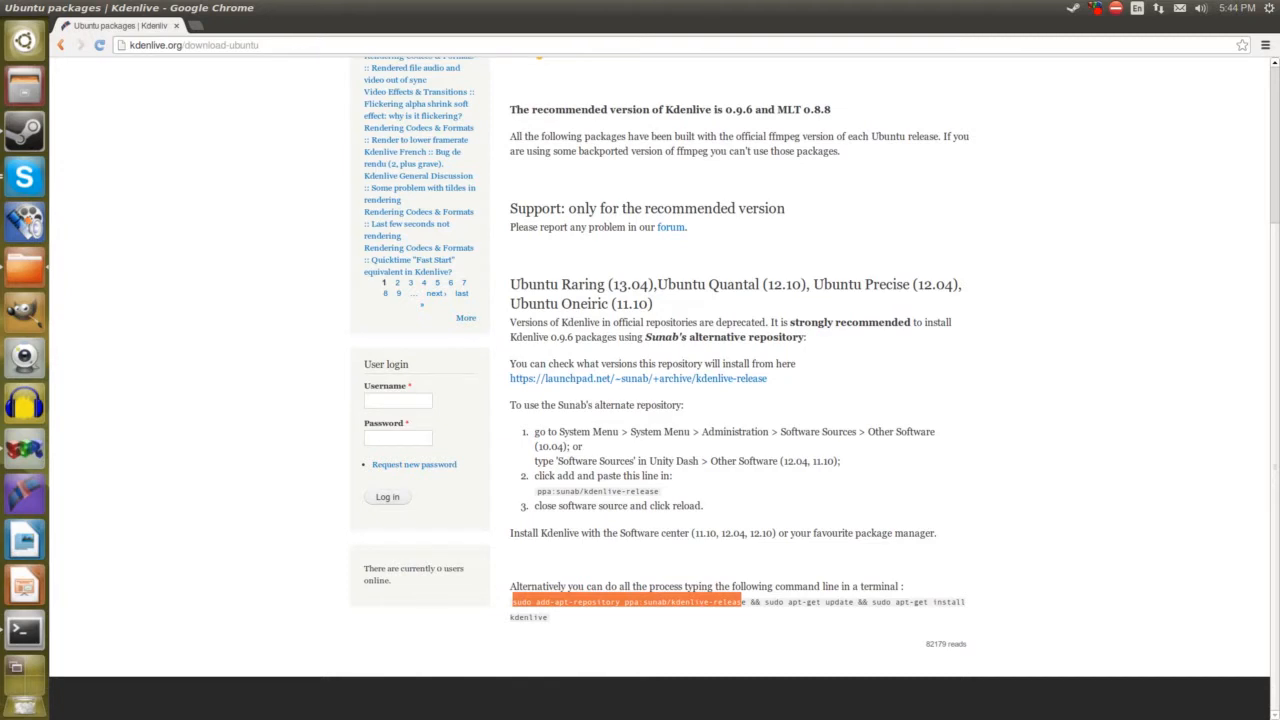
{"action": "left_click_drag", "start_coordinate": [764, 602], "coordinate": [853, 602]}
{"action": "left_click", "coordinate": [870, 602]}
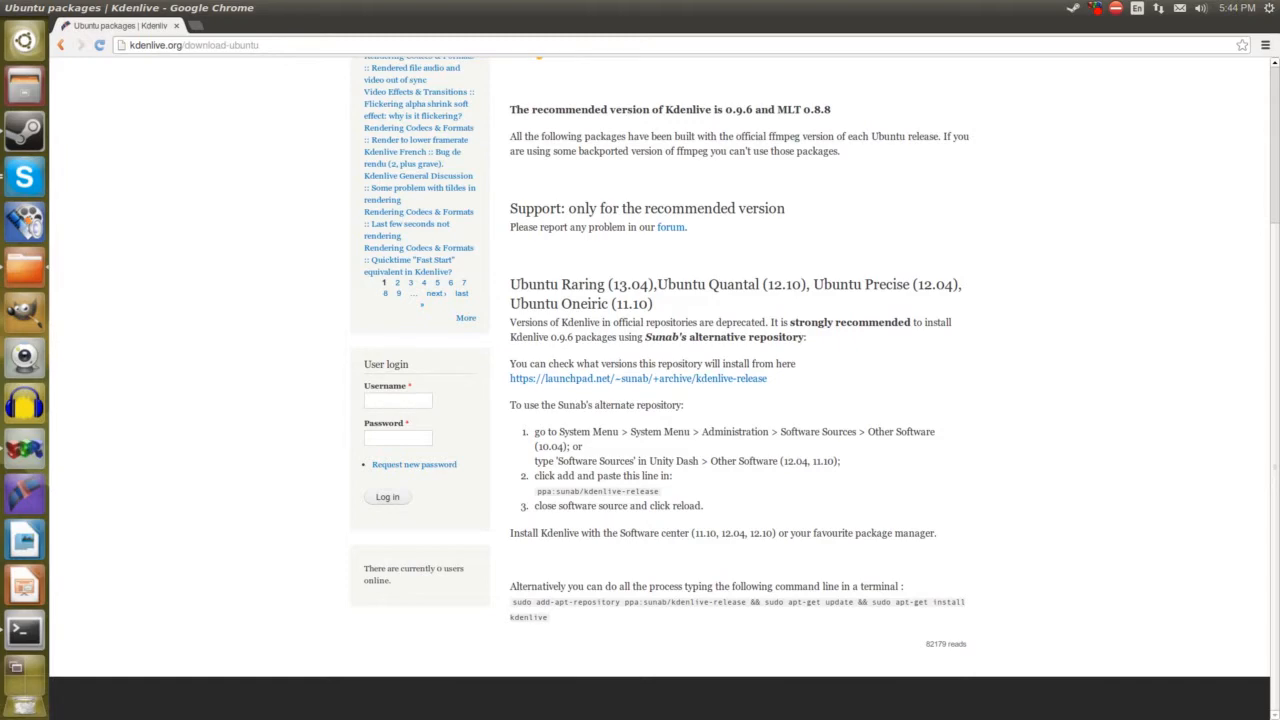
{"action": "left_click_drag", "start_coordinate": [870, 602], "coordinate": [548, 617]}
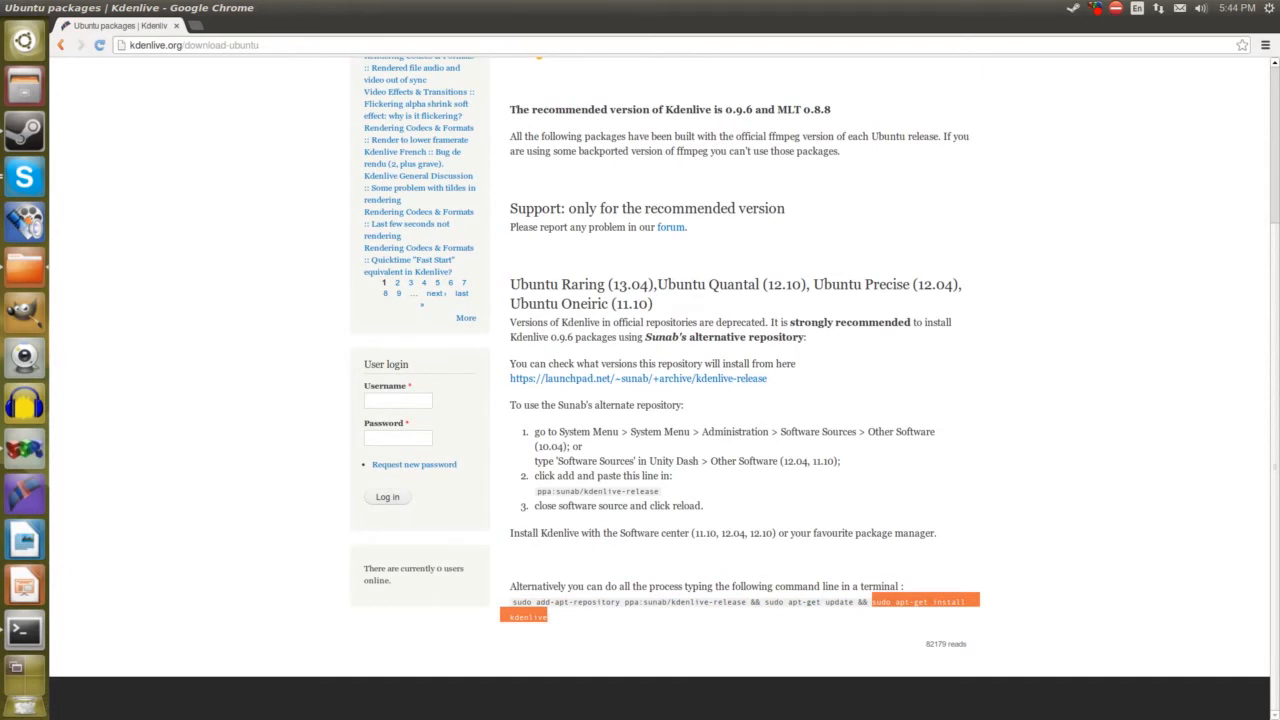
{"action": "left_click_drag", "start_coordinate": [767, 602], "coordinate": [850, 602]}
{"action": "left_click", "coordinate": [850, 603]}
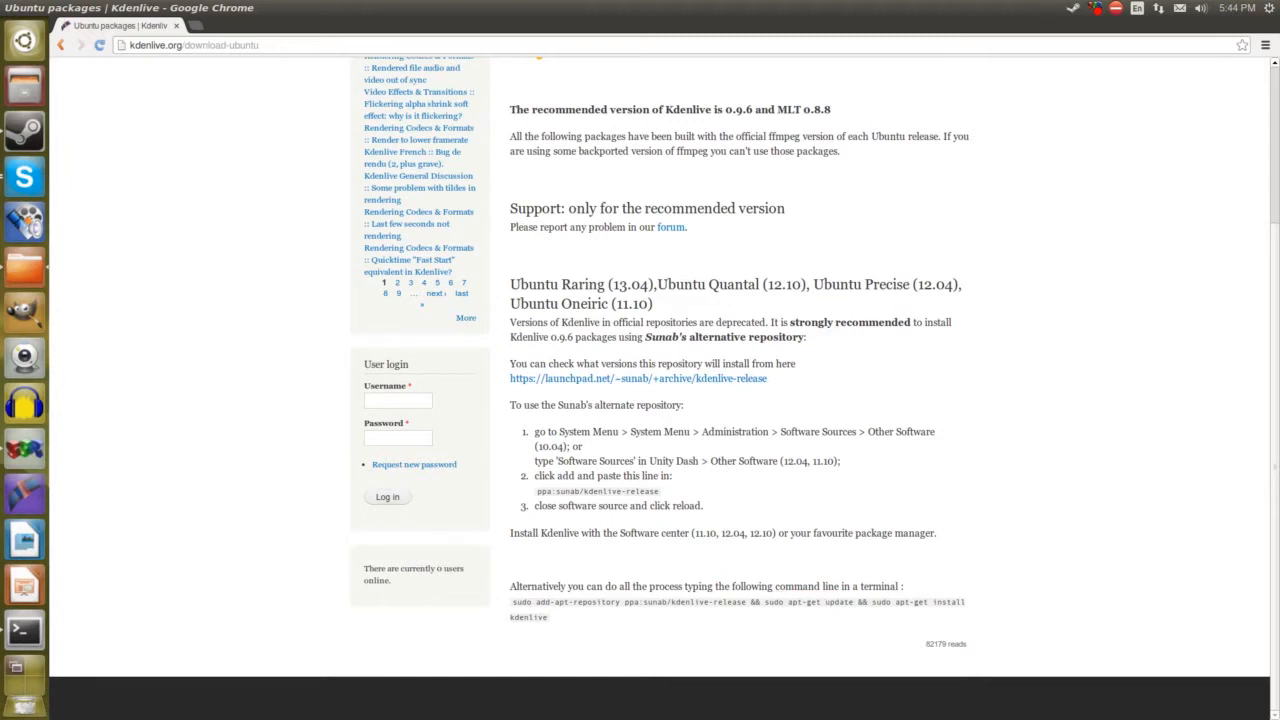
{"action": "left_click_drag", "start_coordinate": [872, 602], "coordinate": [549, 617]}
{"action": "left_click", "coordinate": [550, 618]}
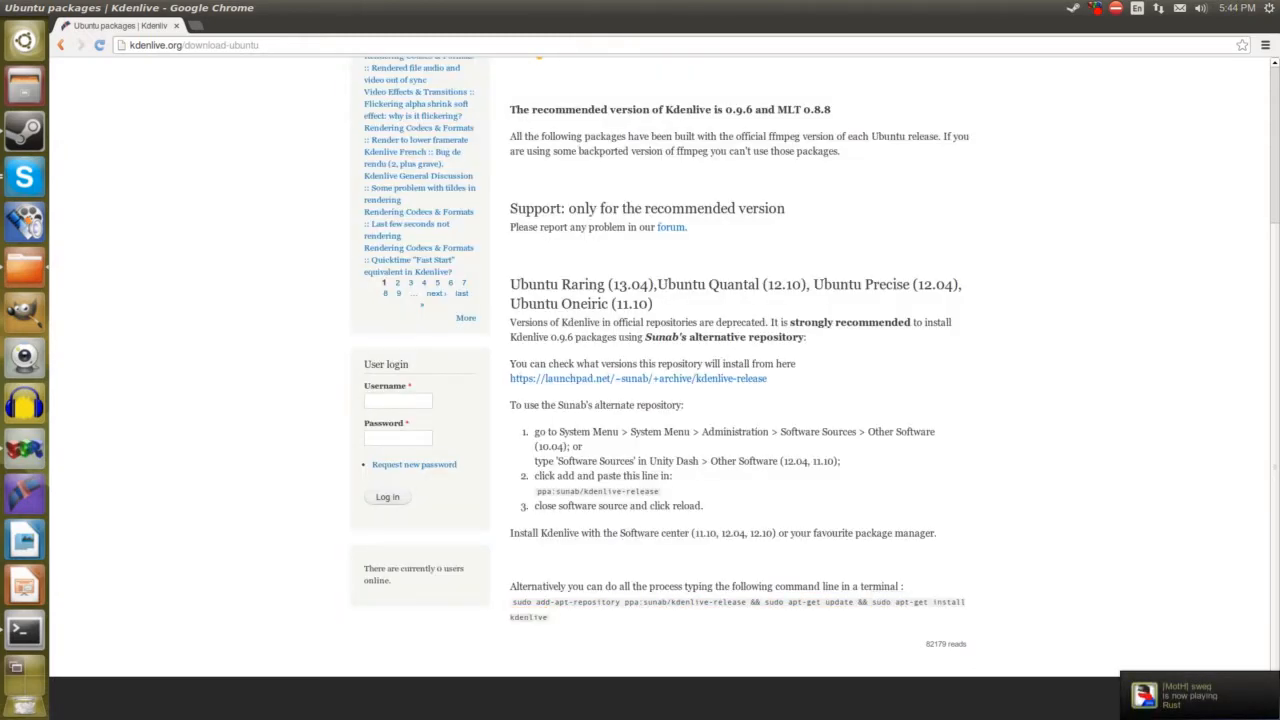
Step: Search the computer for kdenlive and launch the Kdenlive application
{"action": "key", "text": "super"}
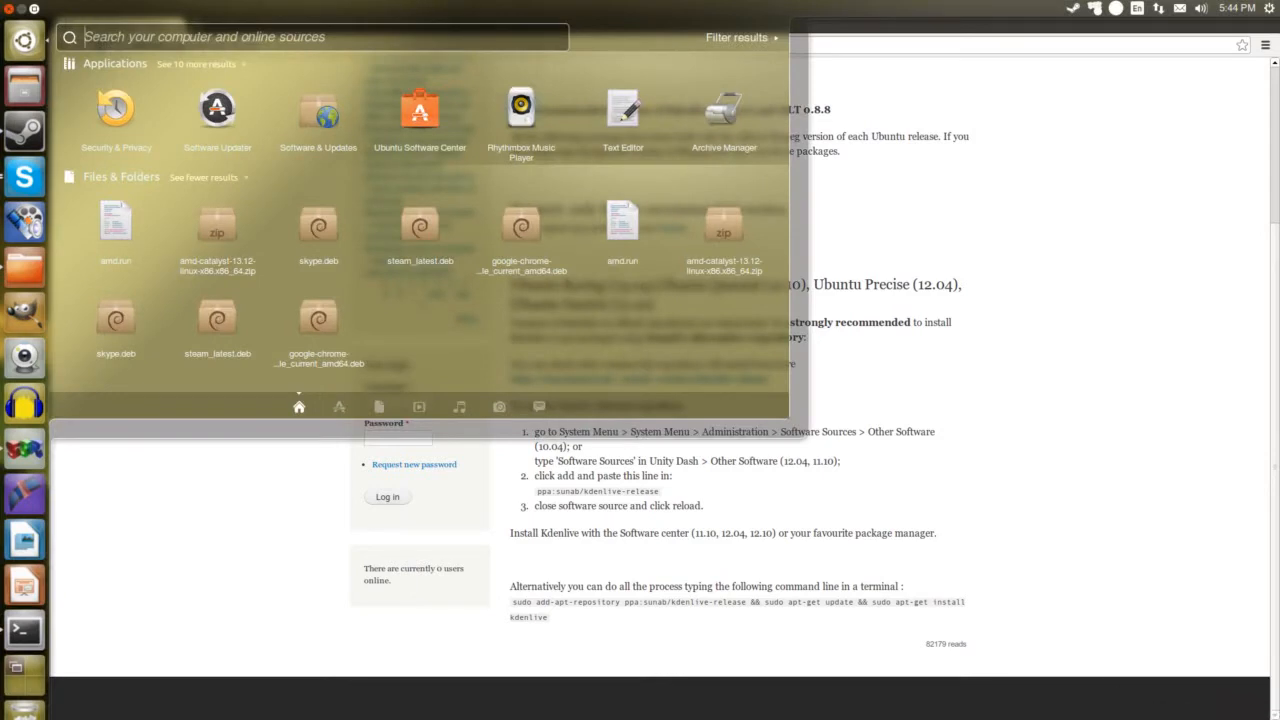
{"action": "type", "text": "kdenlive"}
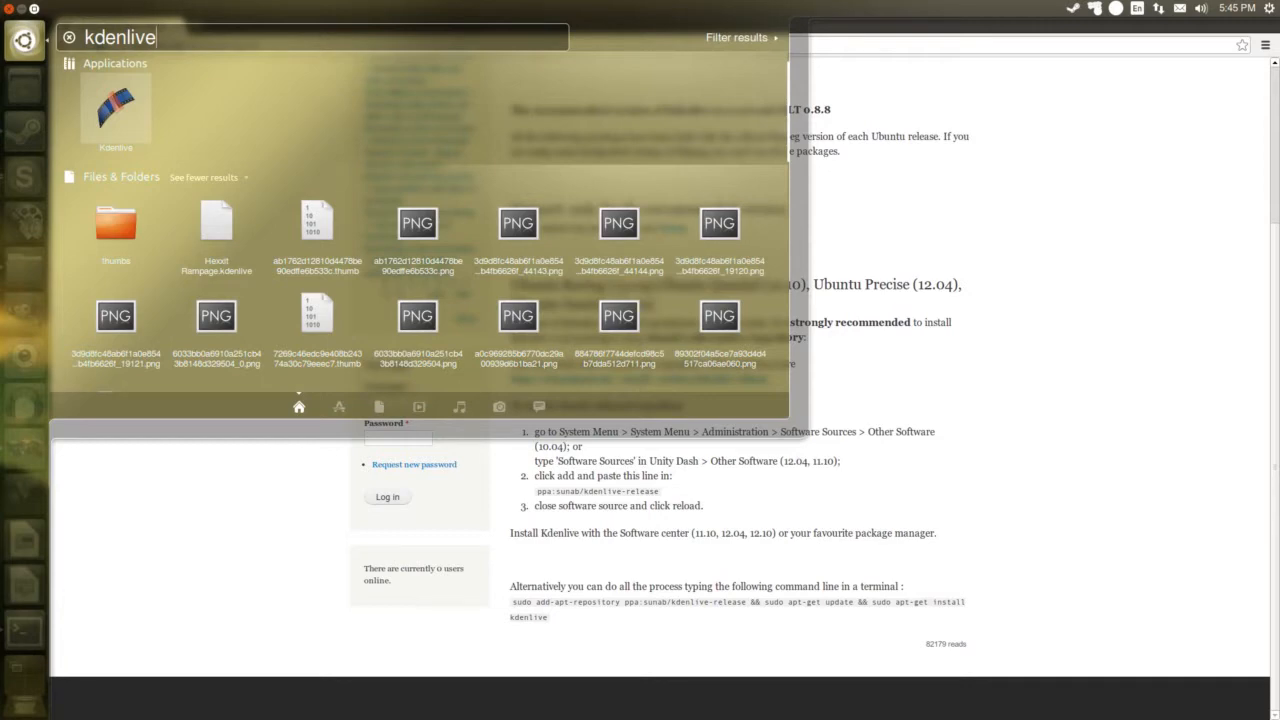
{"action": "key", "text": "Return"}
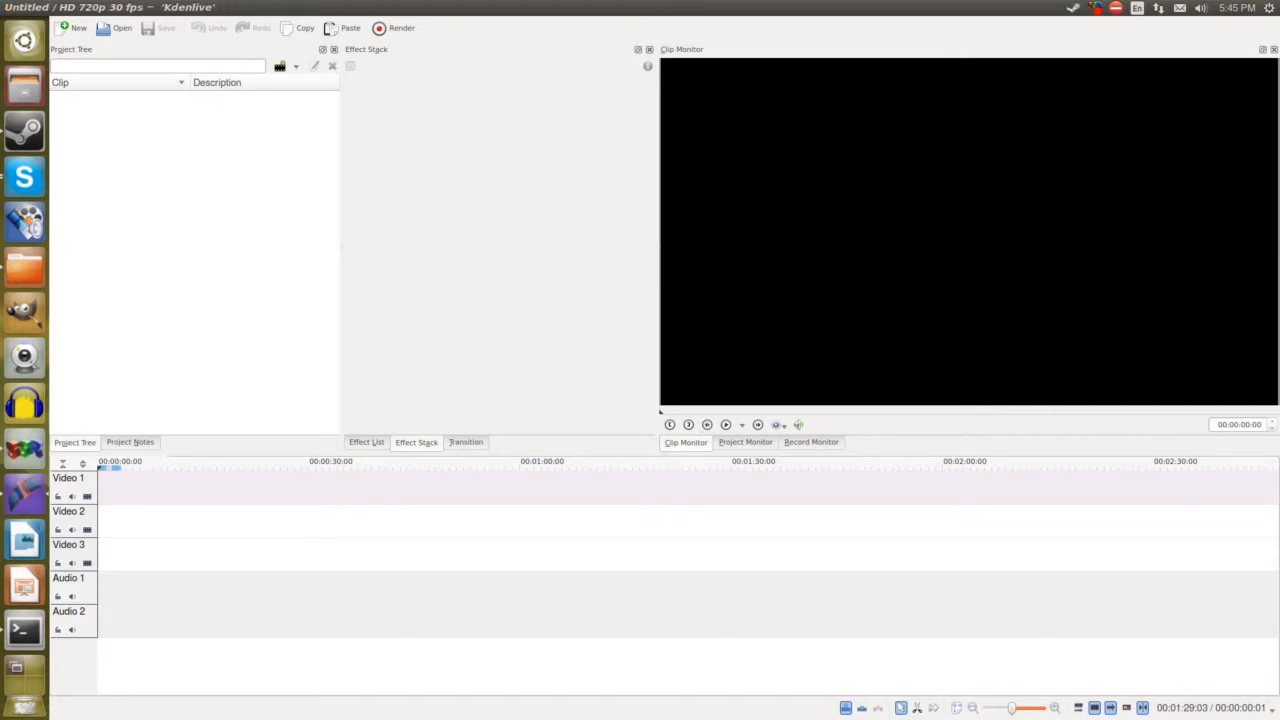
Step: View the Project Monitor and Record Monitor, and inspect the FFmpeg options in the capture settings
{"action": "left_click", "coordinate": [745, 442]}
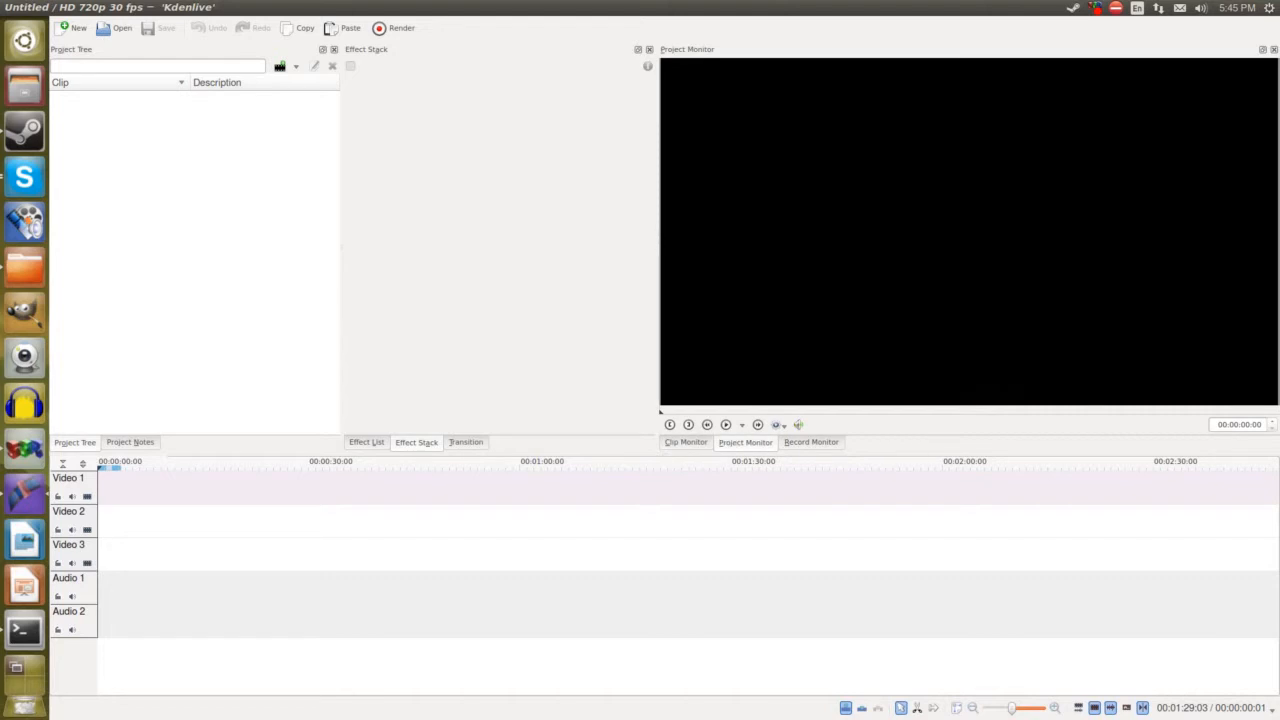
{"action": "left_click", "coordinate": [811, 442]}
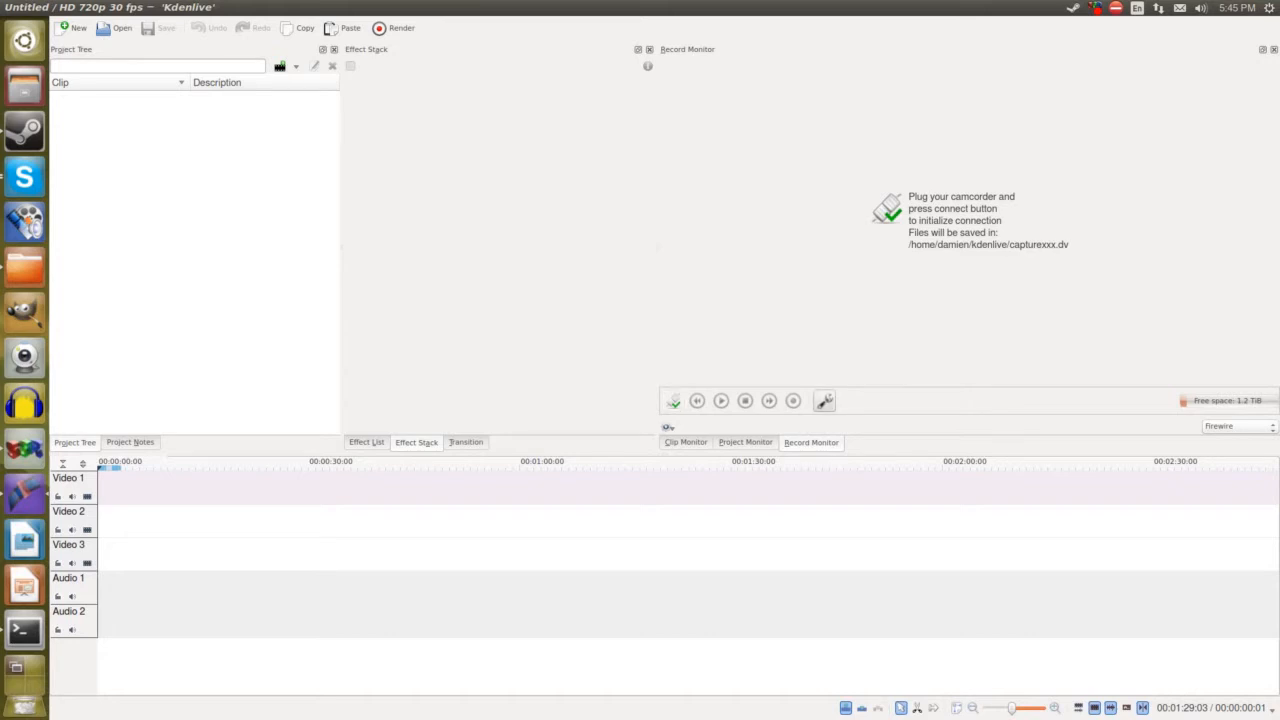
{"action": "left_click", "coordinate": [824, 400]}
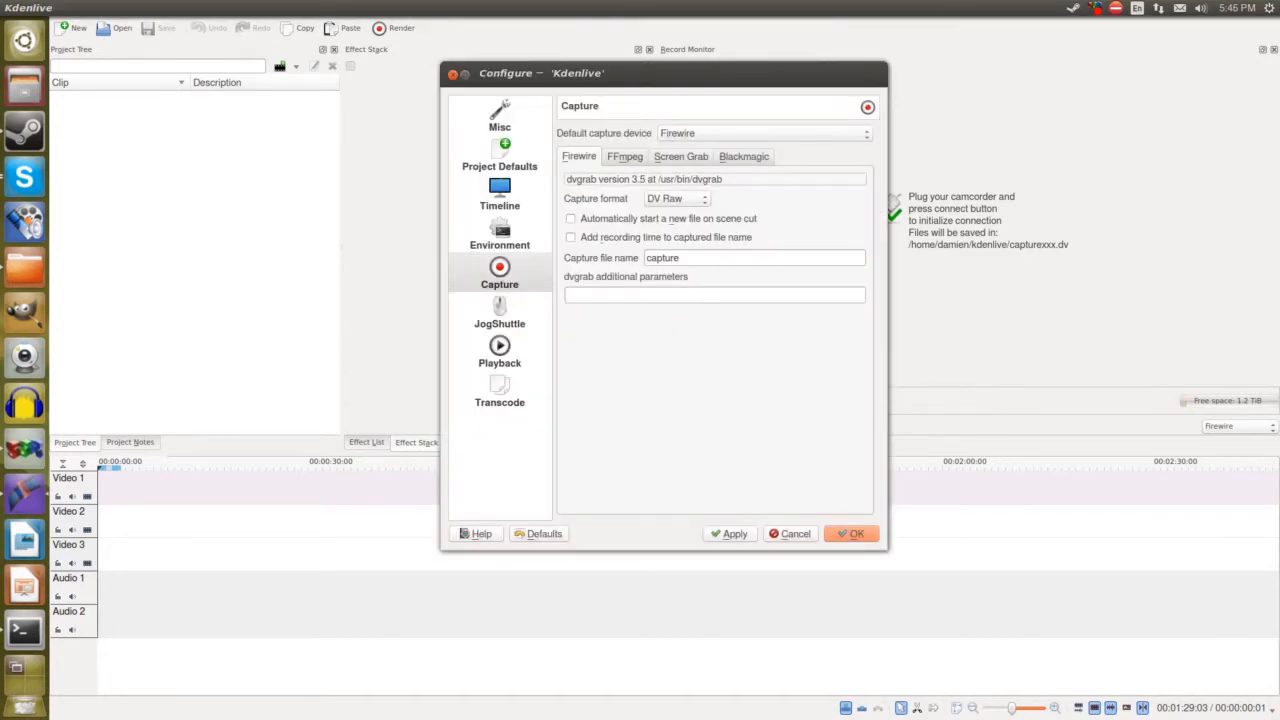
{"action": "left_click", "coordinate": [624, 156]}
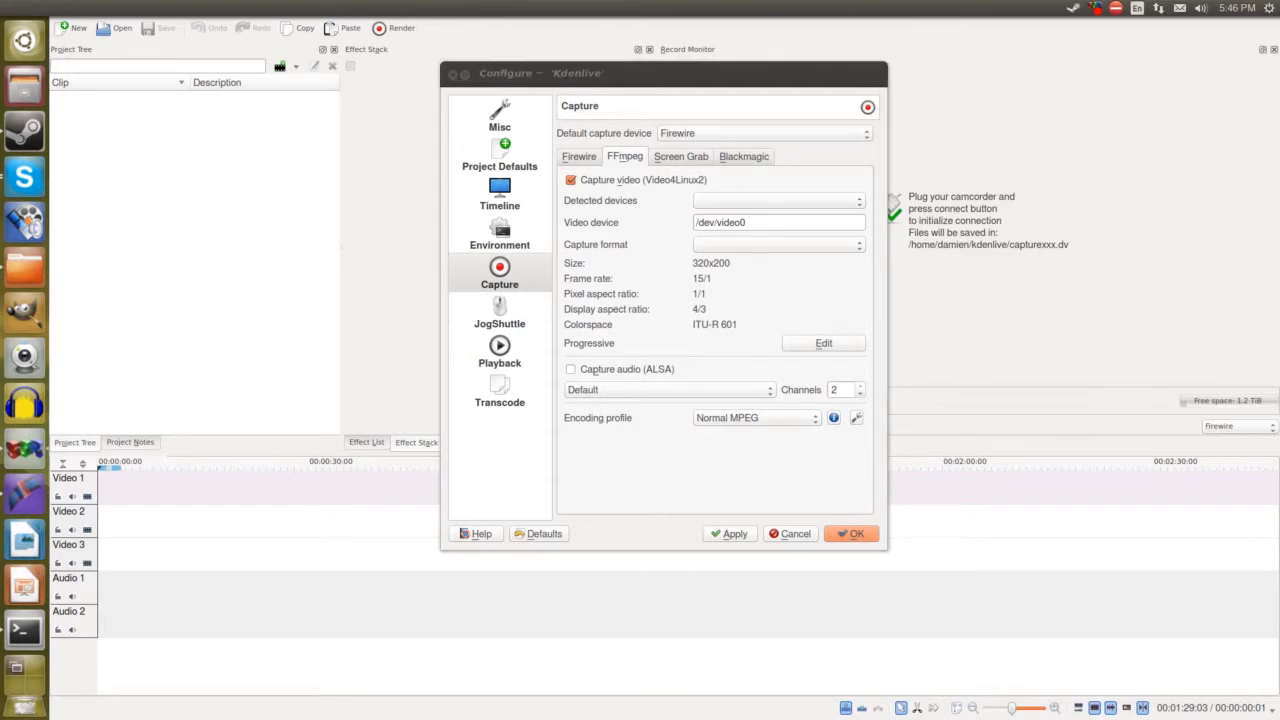
{"action": "left_click_drag", "start_coordinate": [896, 183], "coordinate": [1168, 256]}
{"action": "left_click_drag", "start_coordinate": [1002, 235], "coordinate": [412, 168]}
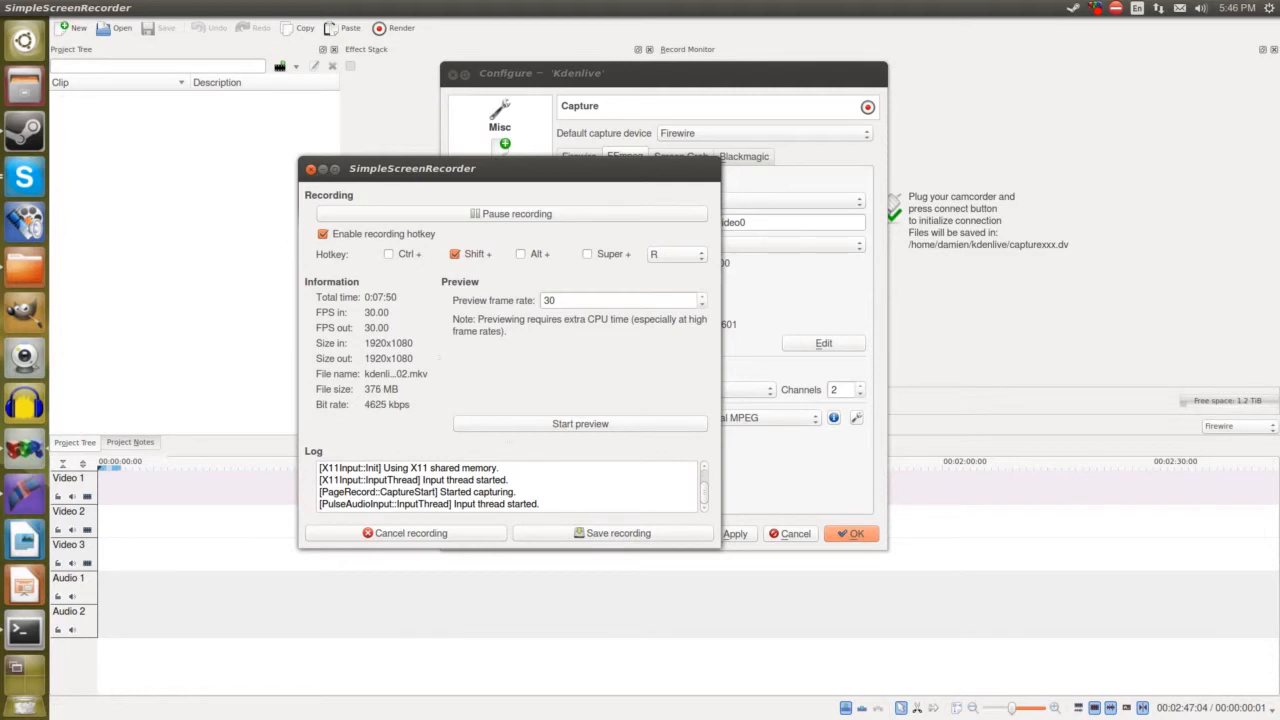
{"action": "left_click_drag", "start_coordinate": [510, 168], "coordinate": [1279, 168]}
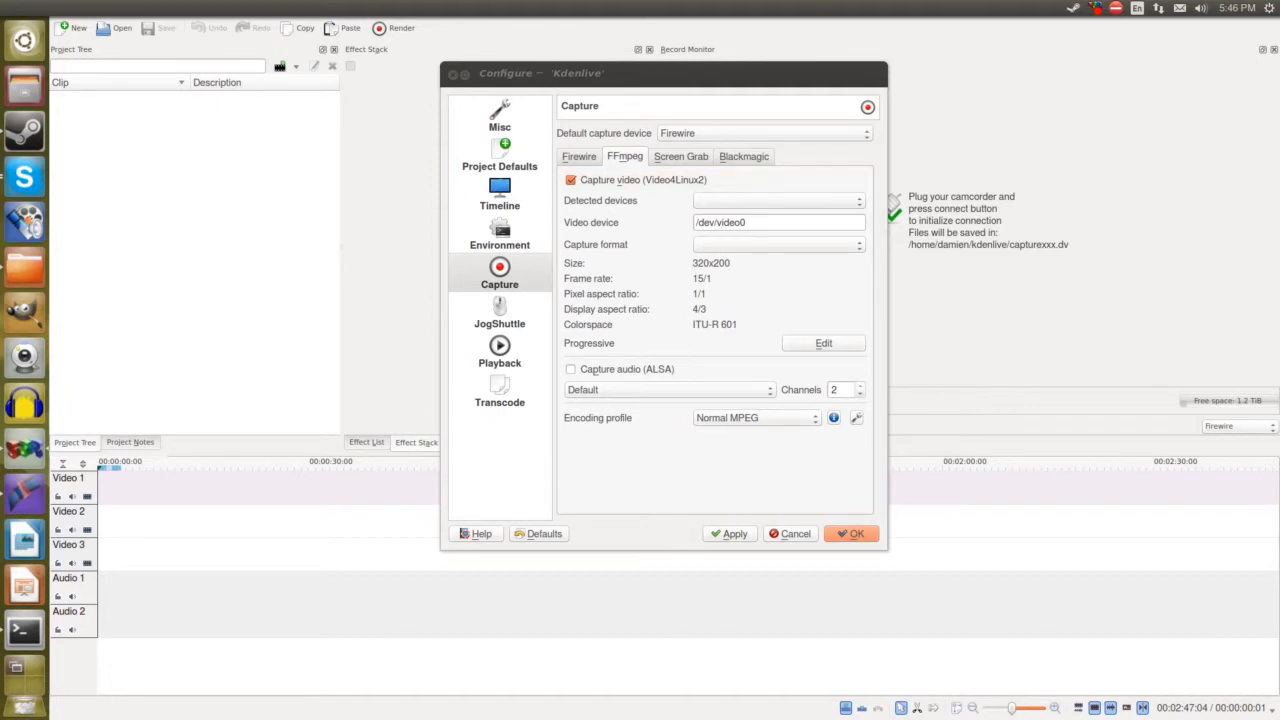
Step: Inspect the Firewire, Blackmagic and Screen Grab capture options, including the screen capture modes, and accept the capture settings
{"action": "left_click", "coordinate": [579, 157]}
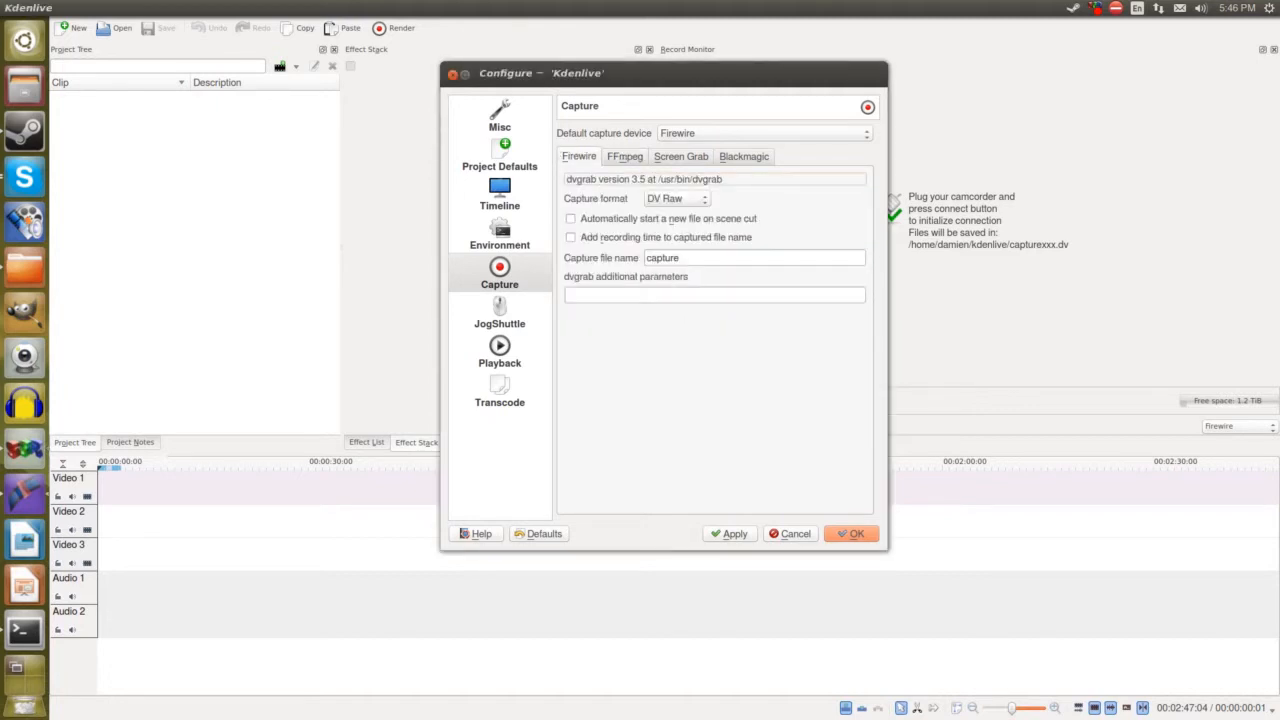
{"action": "left_click", "coordinate": [744, 157]}
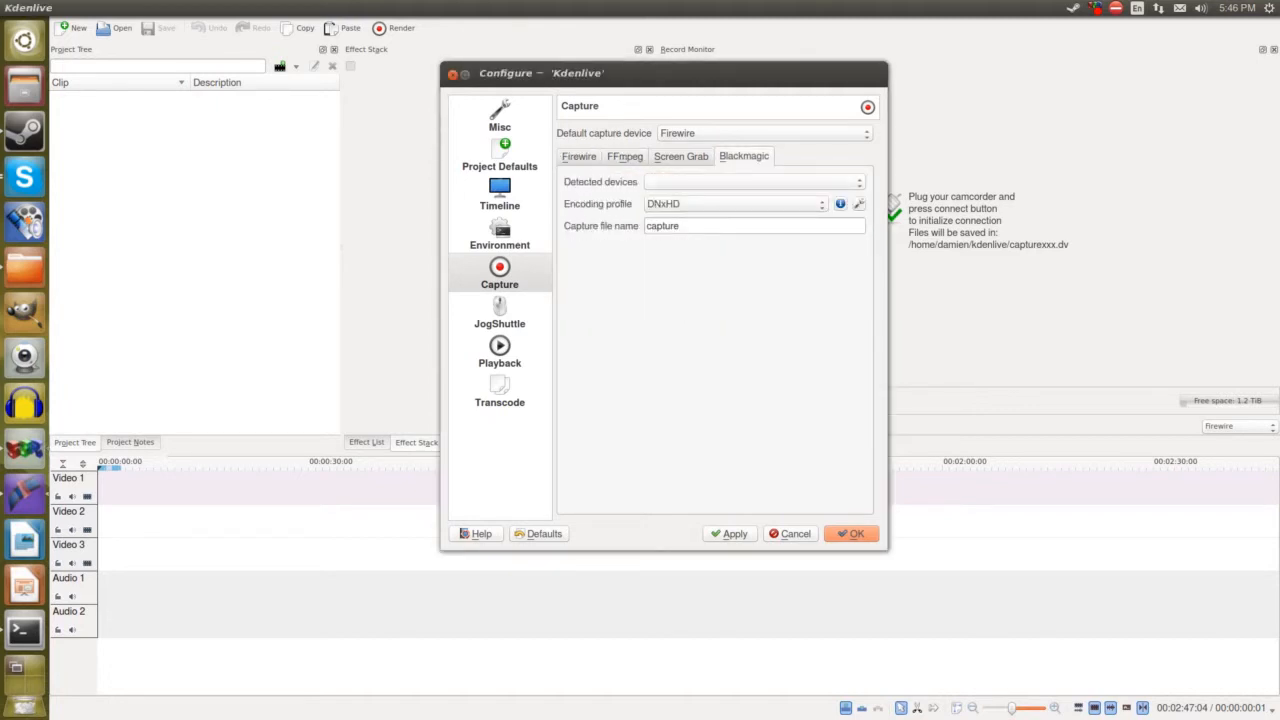
{"action": "left_click", "coordinate": [681, 157]}
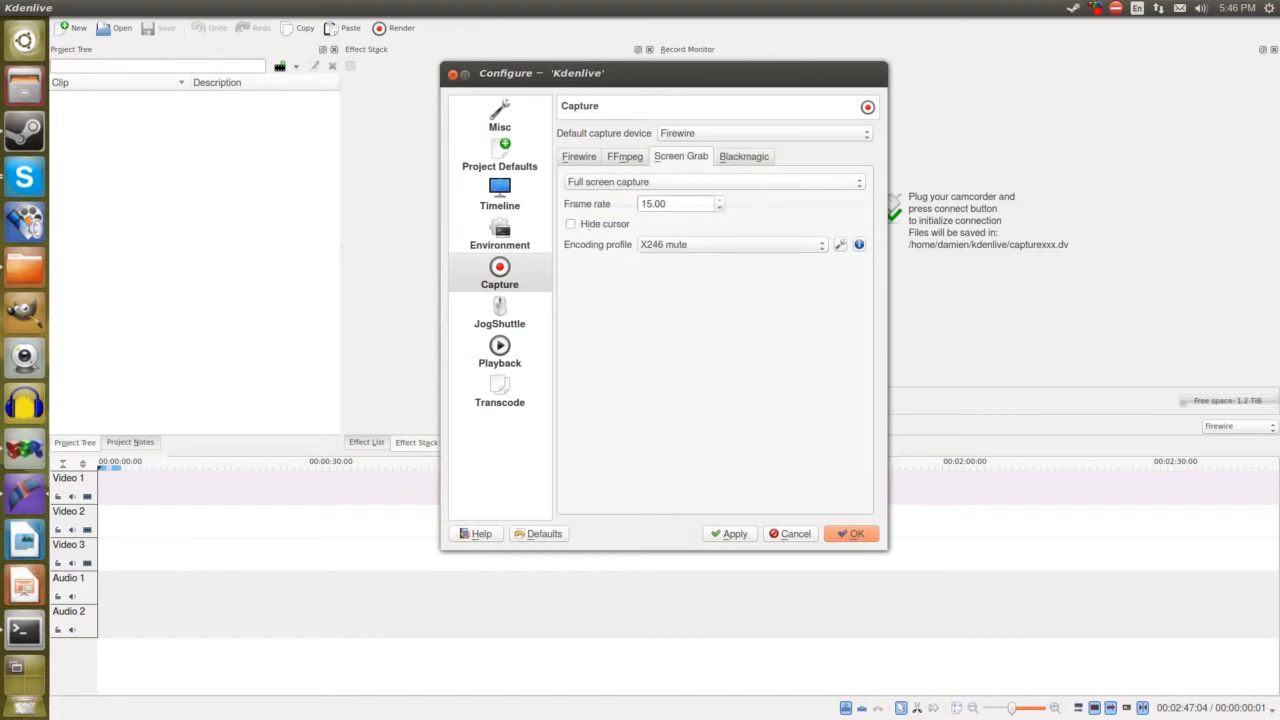
{"action": "left_click", "coordinate": [714, 182]}
{"action": "left_click", "coordinate": [714, 181]}
{"action": "left_click", "coordinate": [851, 534]}
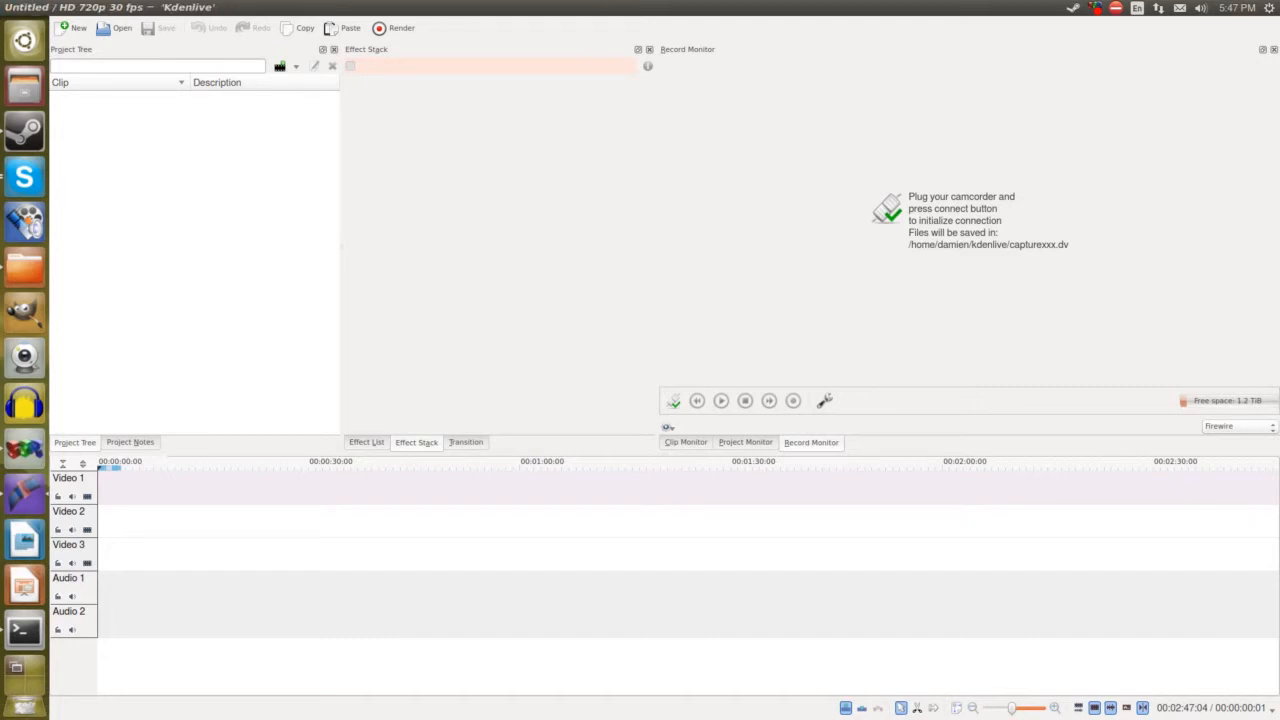
Step: Open the project settings, look through the available video profiles, and choose HD 720p 30 fps
{"action": "left_click", "coordinate": [55, 7]}
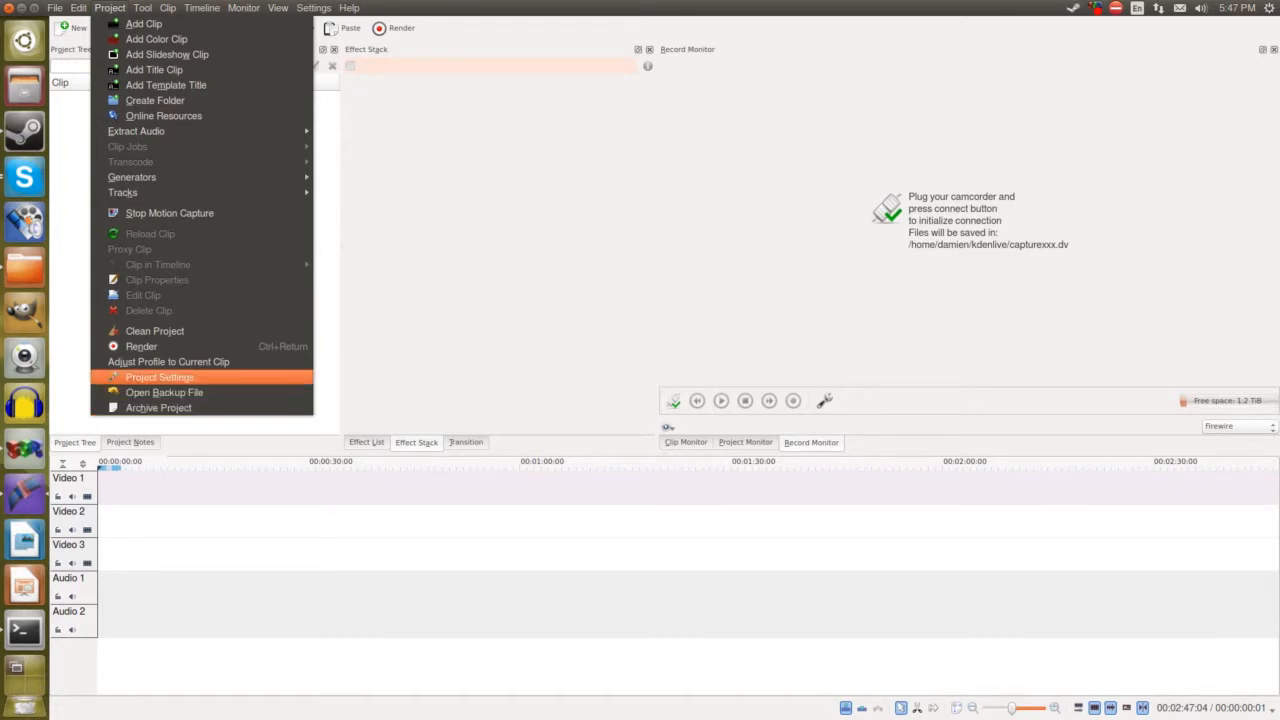
{"action": "key", "text": "Return"}
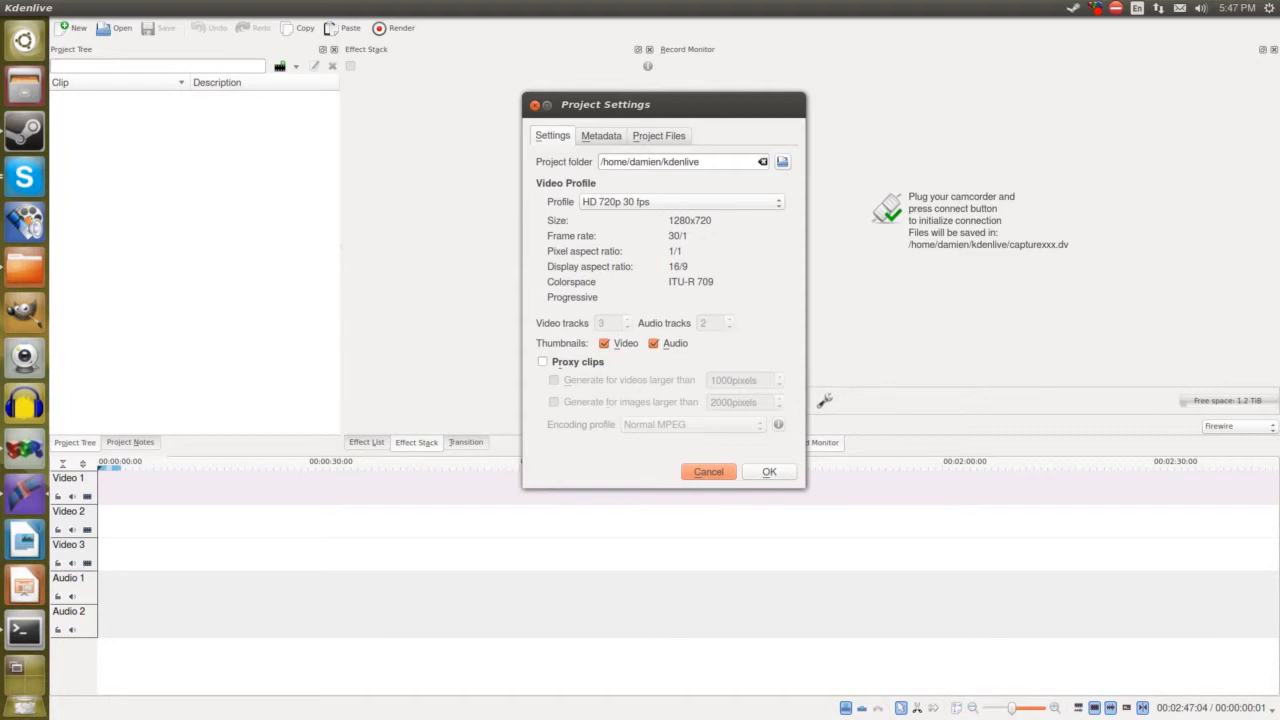
{"action": "left_click", "coordinate": [682, 202]}
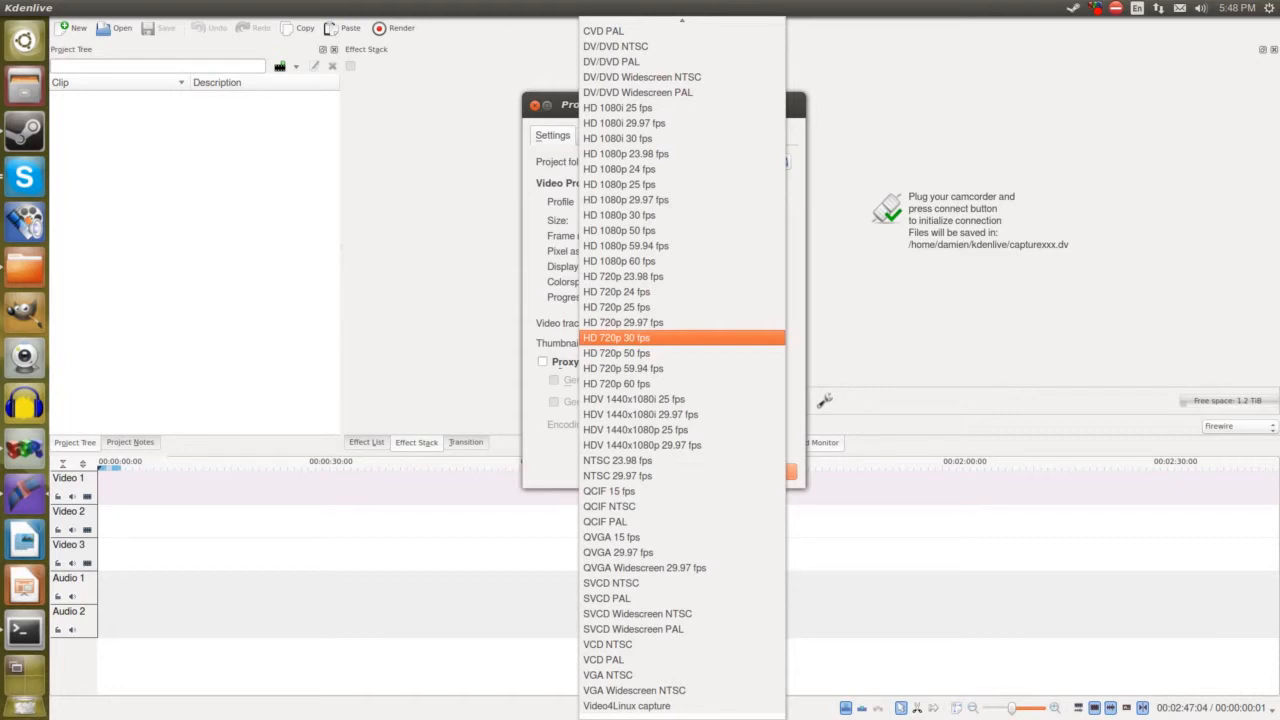
{"action": "left_click", "coordinate": [622, 338]}
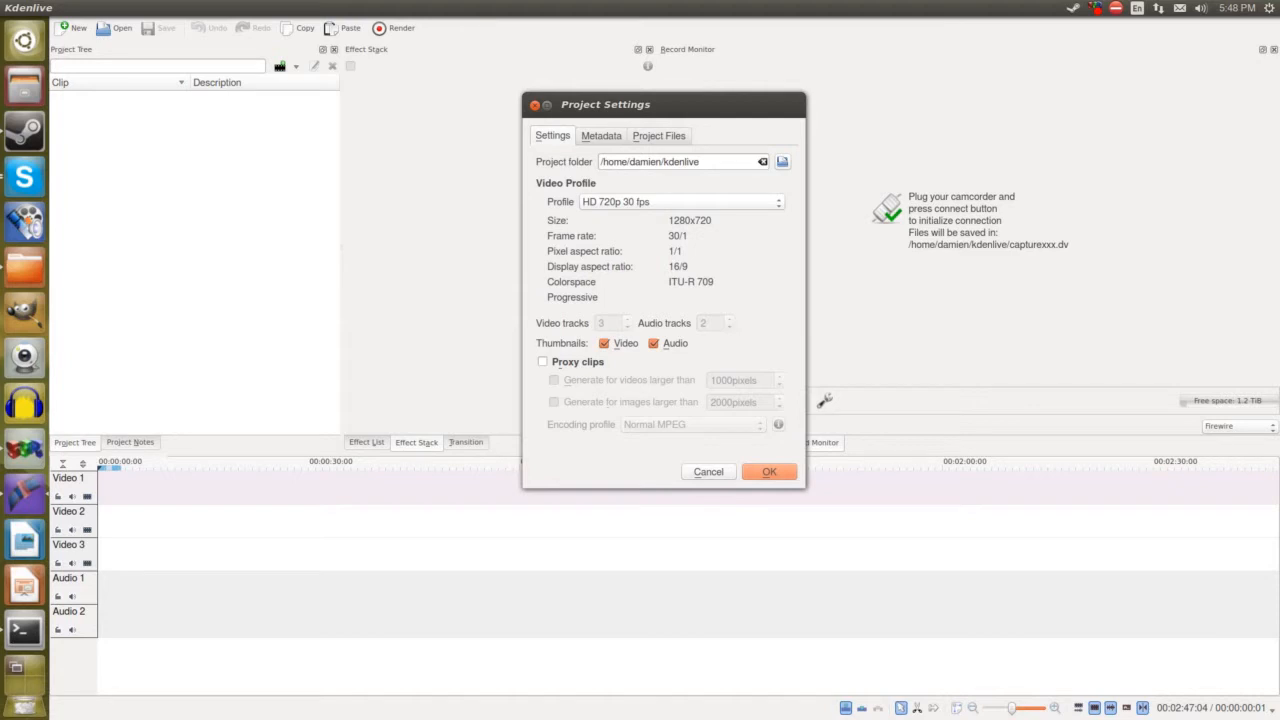
{"action": "left_click", "coordinate": [682, 202]}
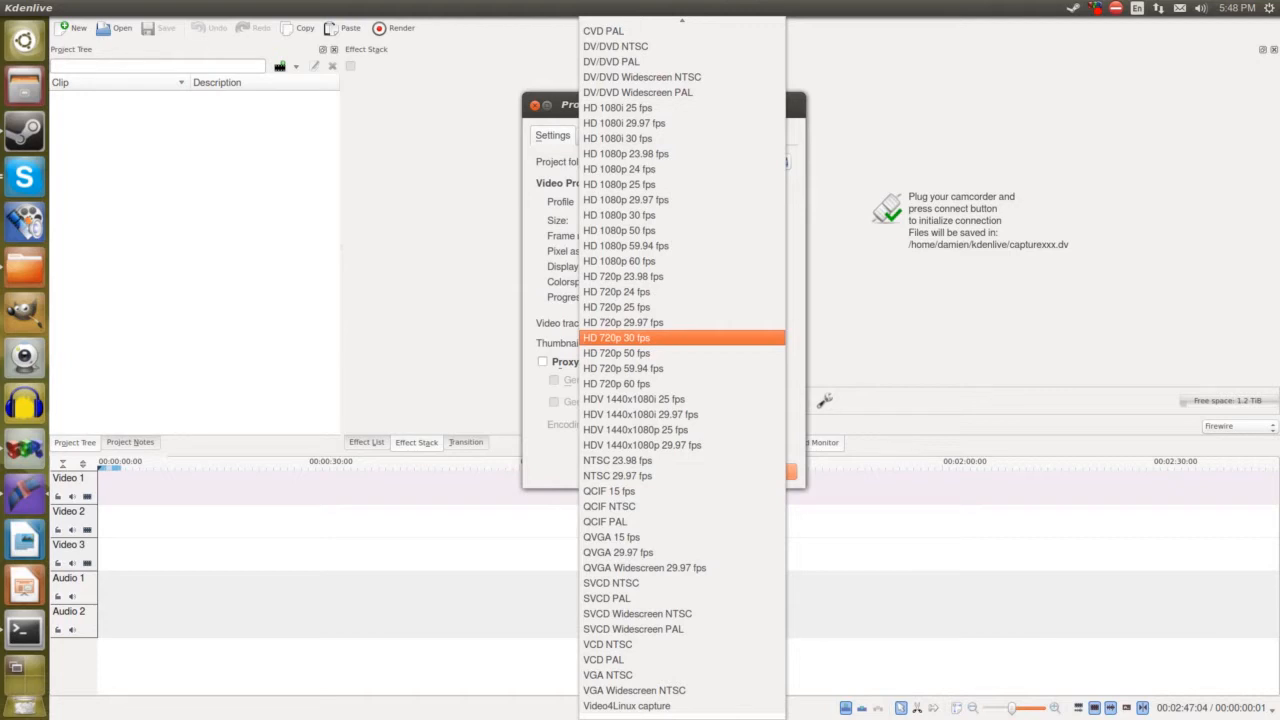
{"action": "key", "text": "Return"}
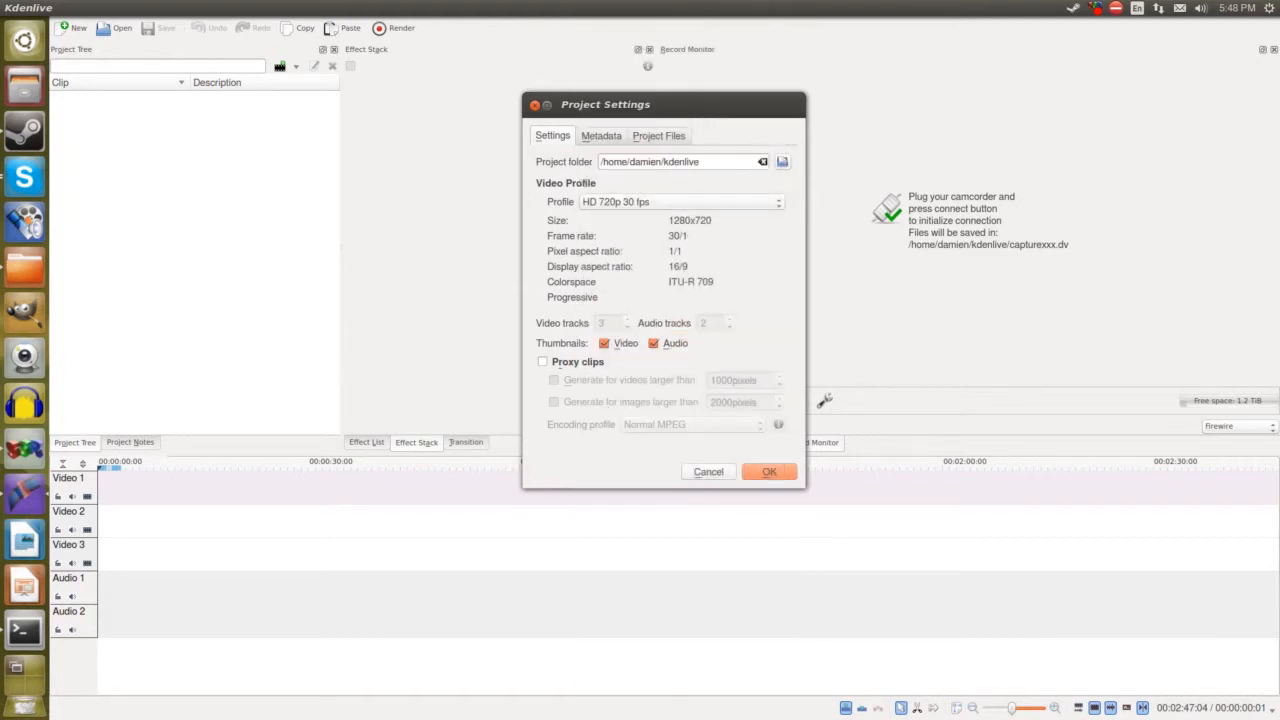
Step: Look through the remaining sections of the project settings and accept the settings
{"action": "key", "text": "ctrl+Tab"}
{"action": "key", "text": "ctrl+Tab"}
{"action": "key", "text": "ctrl+Tab"}
{"action": "key", "text": "Return"}
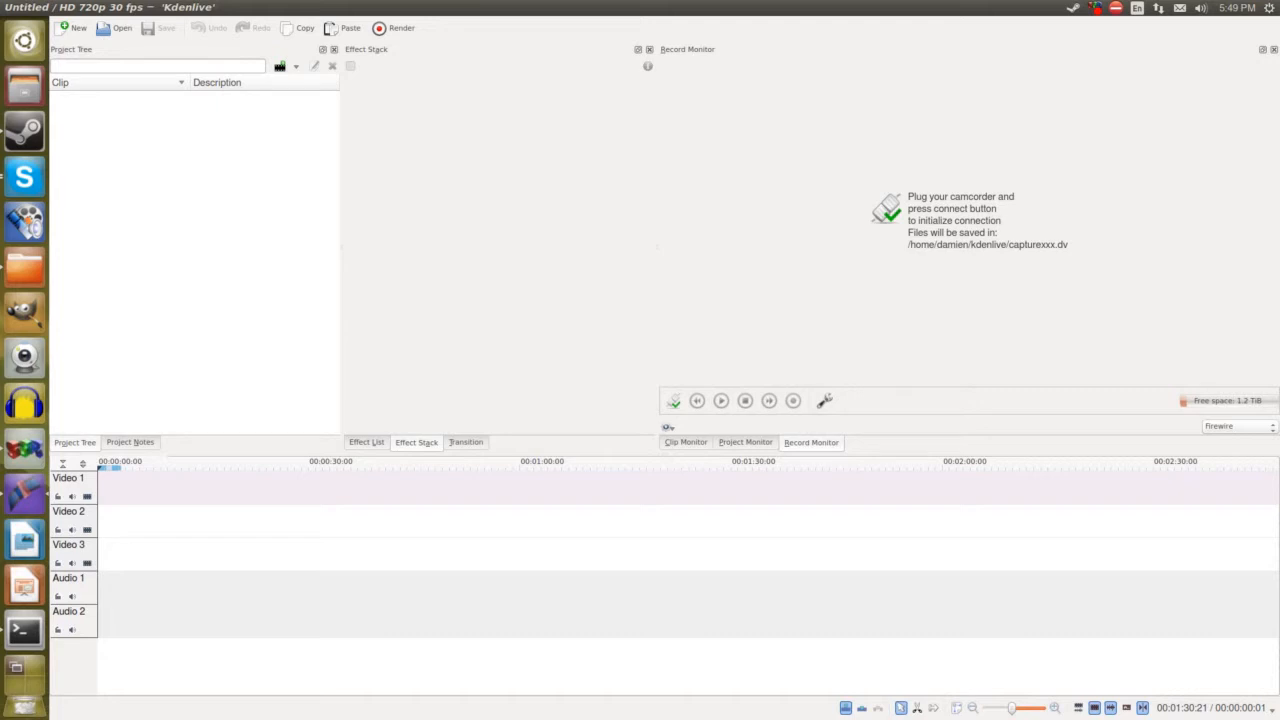
Step: Show the Clip Monitor, browse the file manager to SSR_Records/Video_Records/Other, and move its window clear of the Project Tree
{"action": "left_click", "coordinate": [686, 442]}
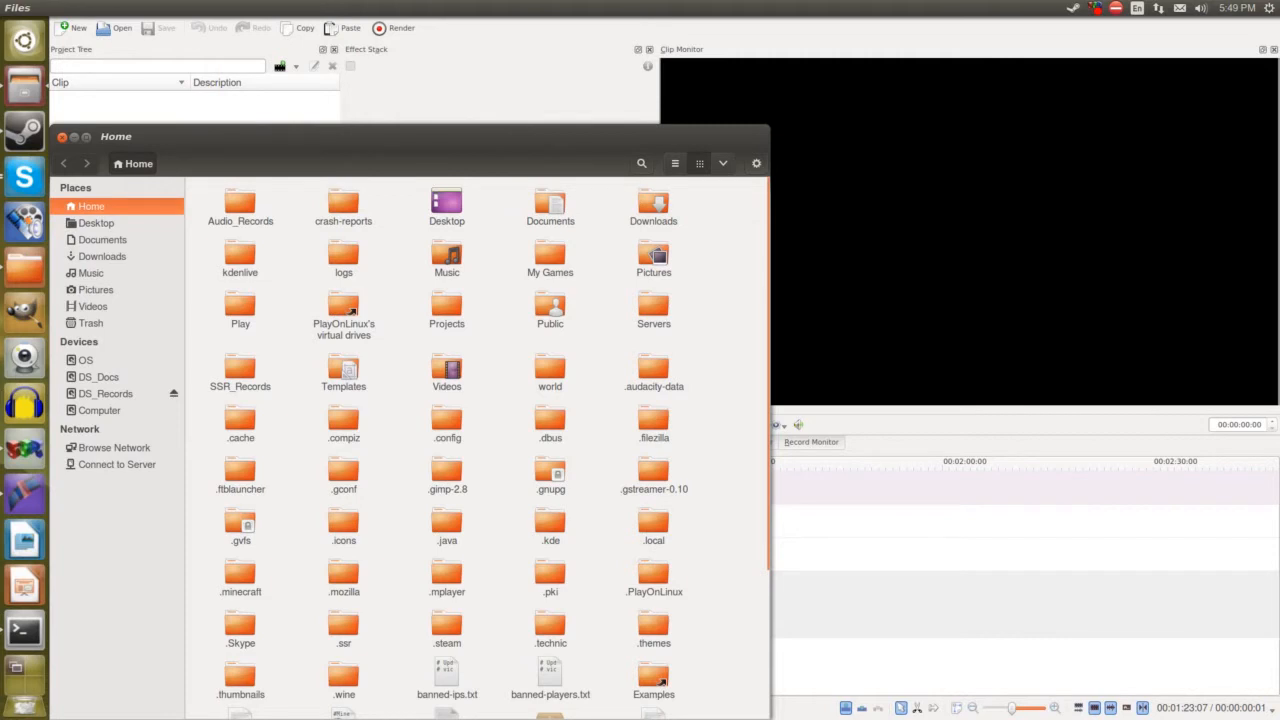
{"action": "double_click", "coordinate": [240, 369]}
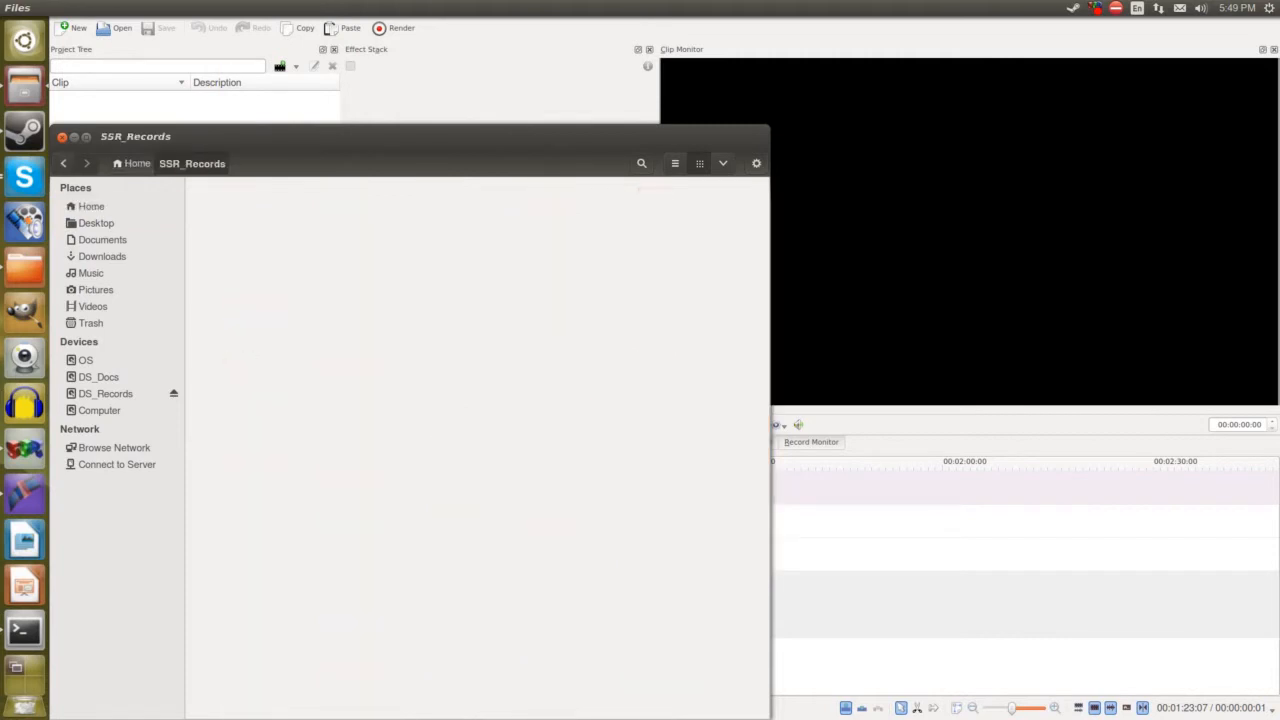
{"action": "double_click", "coordinate": [240, 205]}
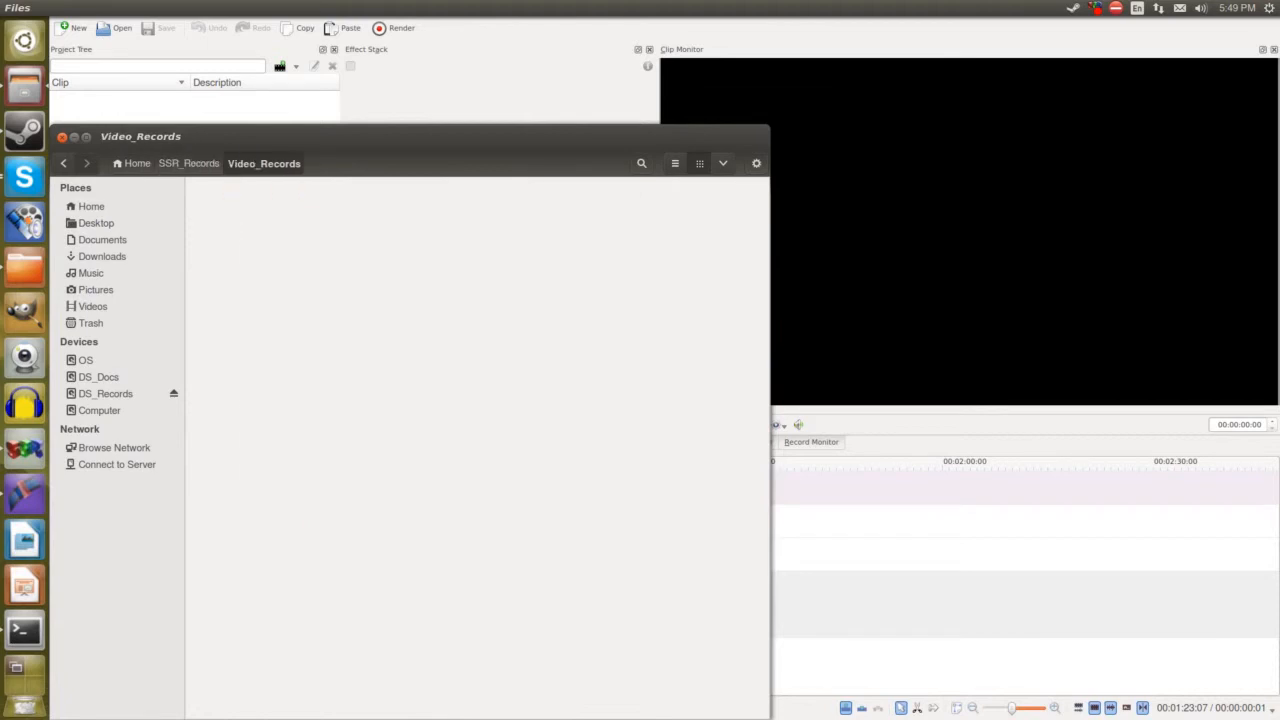
{"action": "double_click", "coordinate": [653, 205]}
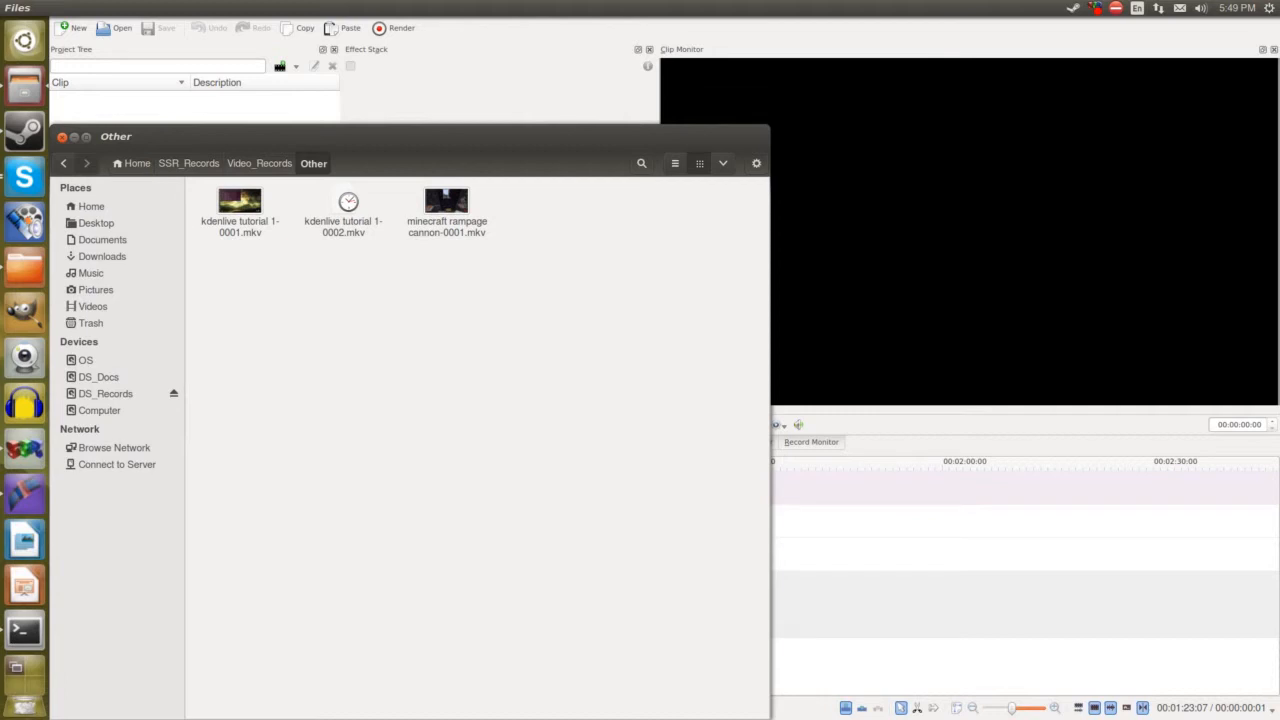
{"action": "left_click_drag", "start_coordinate": [400, 136], "coordinate": [876, 104]}
Step: Add minecraft rampage cannon-0001.mkv from the Other folder to the Project Tree, declining the project profile change
{"action": "left_click", "coordinate": [930, 175]}
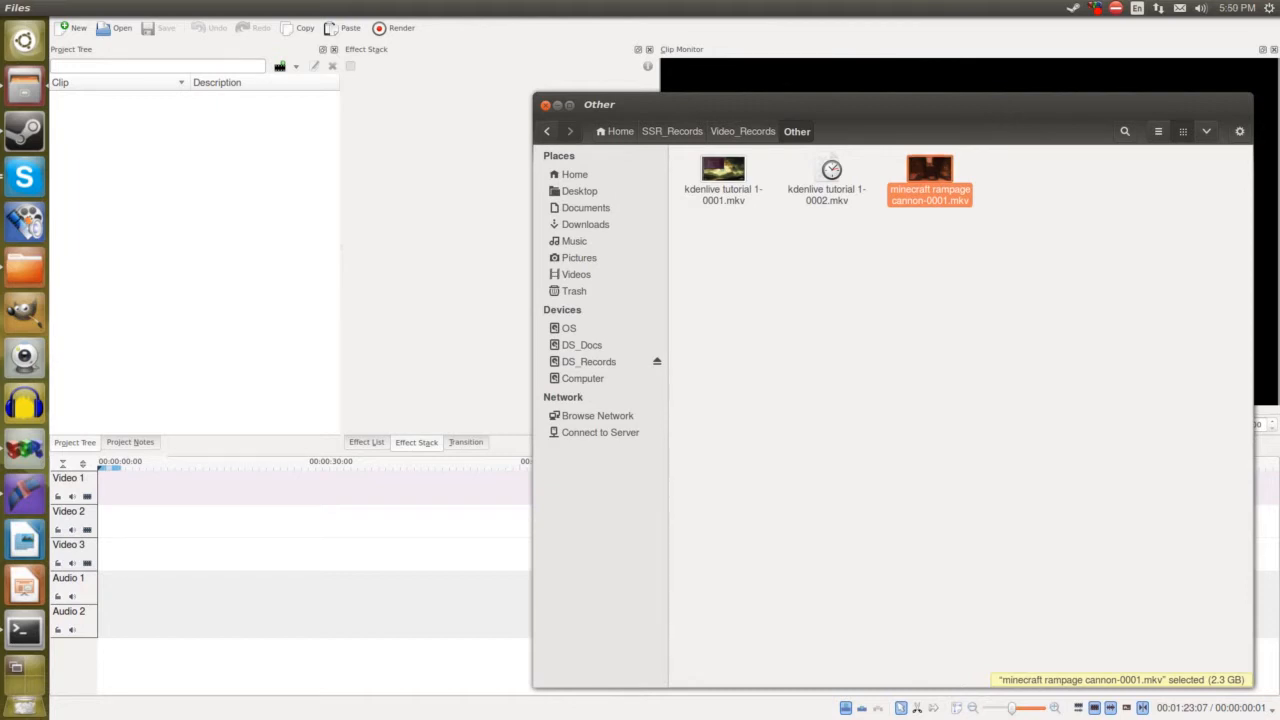
{"action": "left_click_drag", "start_coordinate": [929, 175], "coordinate": [155, 210]}
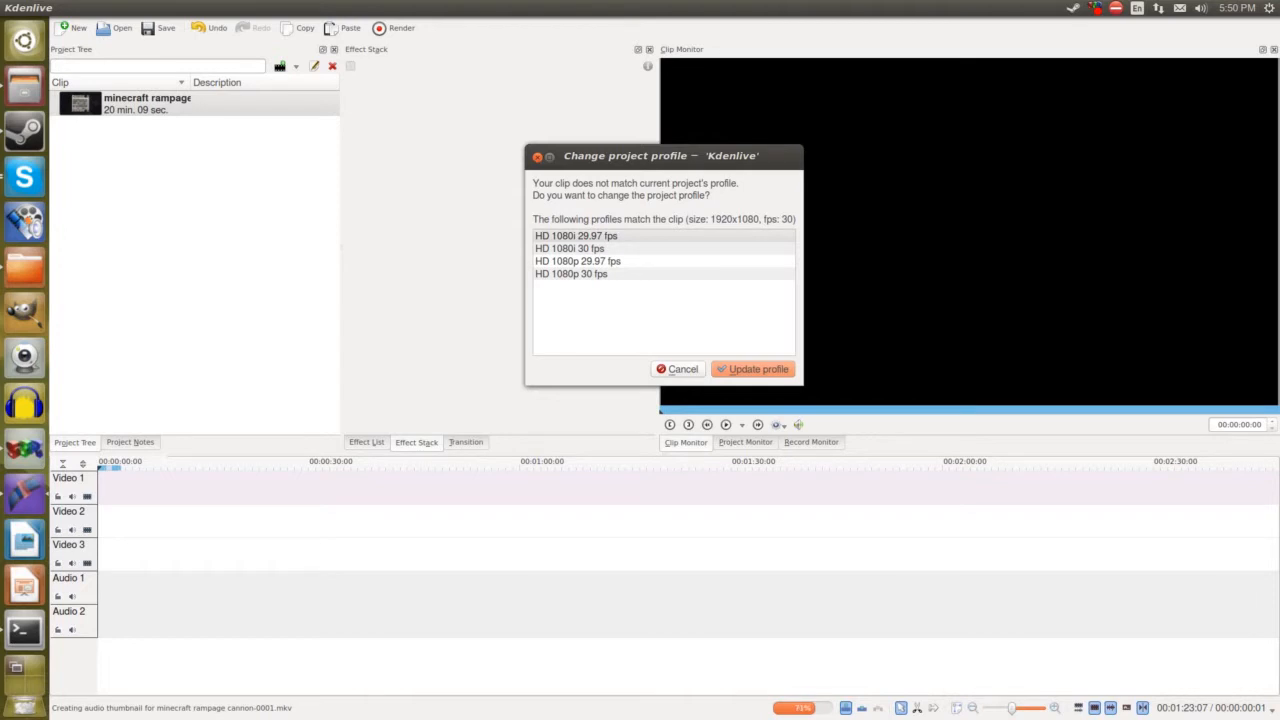
{"action": "key", "text": "Escape"}
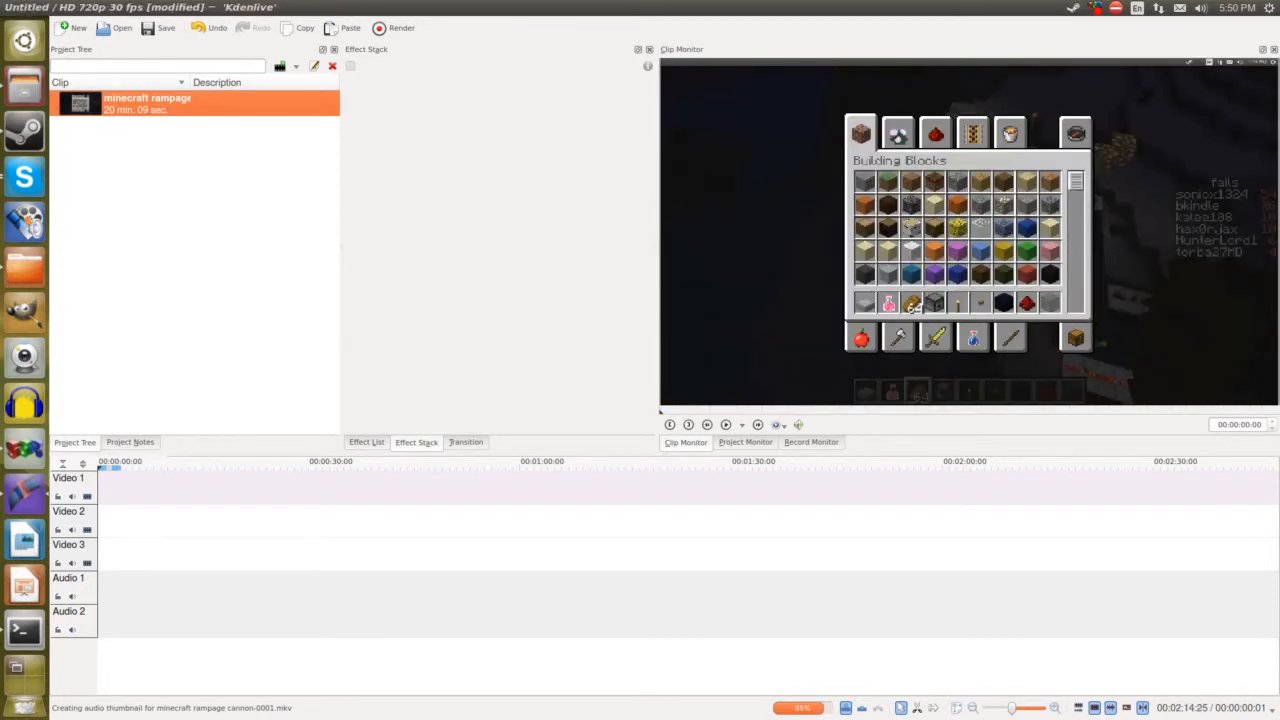
Step: Compare the Project Monitor with the Clip Monitor, and point out the timeline
{"action": "left_click", "coordinate": [745, 442]}
{"action": "left_click", "coordinate": [686, 442]}
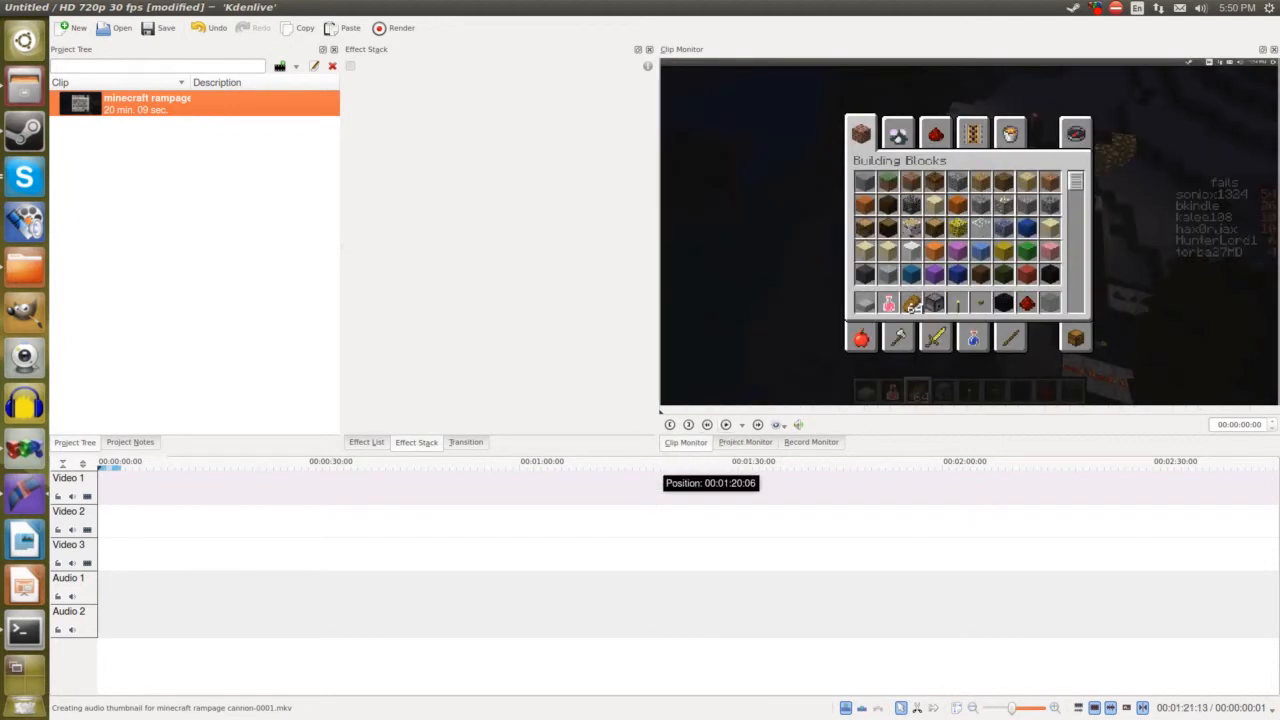
{"action": "left_click", "coordinate": [671, 498]}
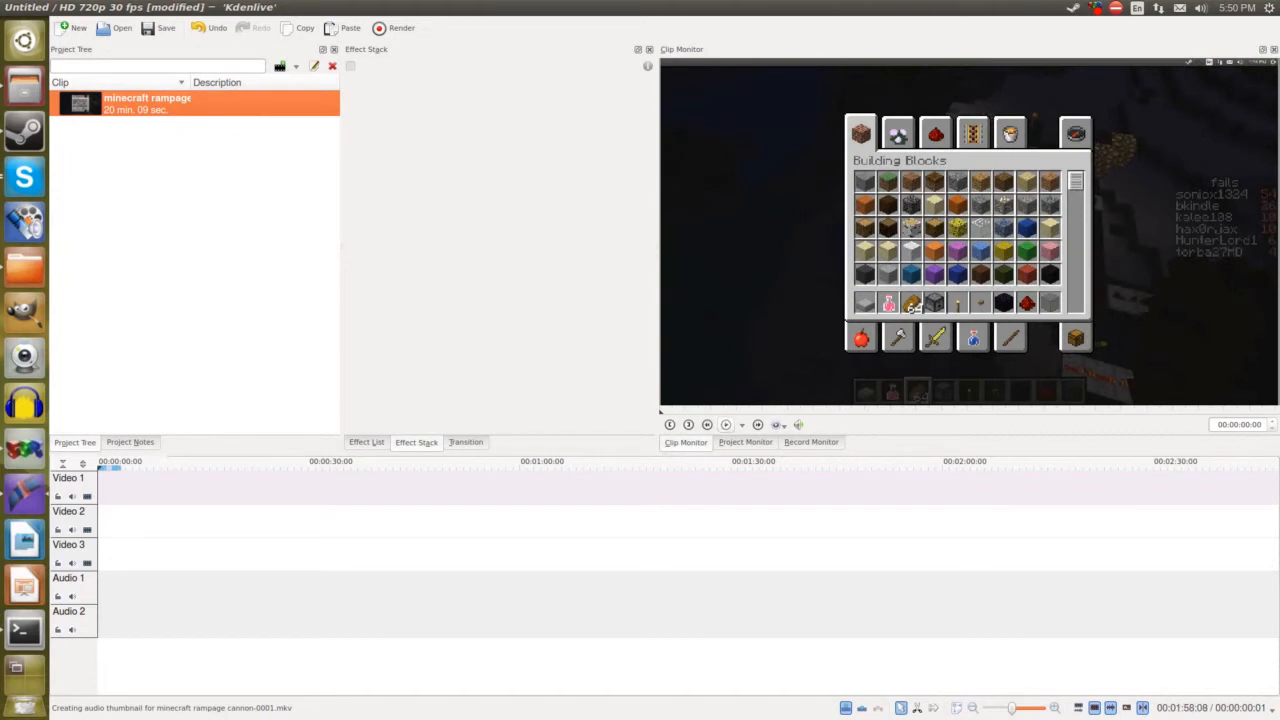
Step: Play the minecraft rampage clip, jump to several points up to near its end, stop playback, and show the Project Monitor
{"action": "left_click", "coordinate": [726, 424]}
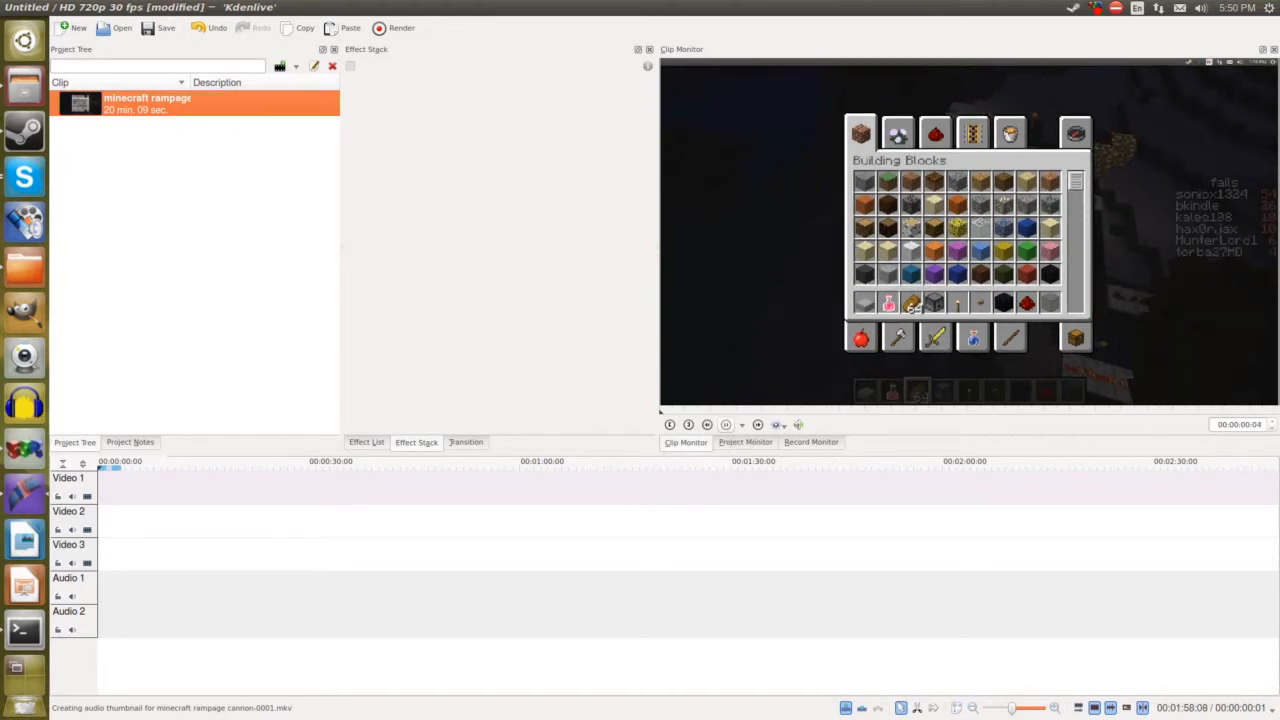
{"action": "key", "text": "o"}
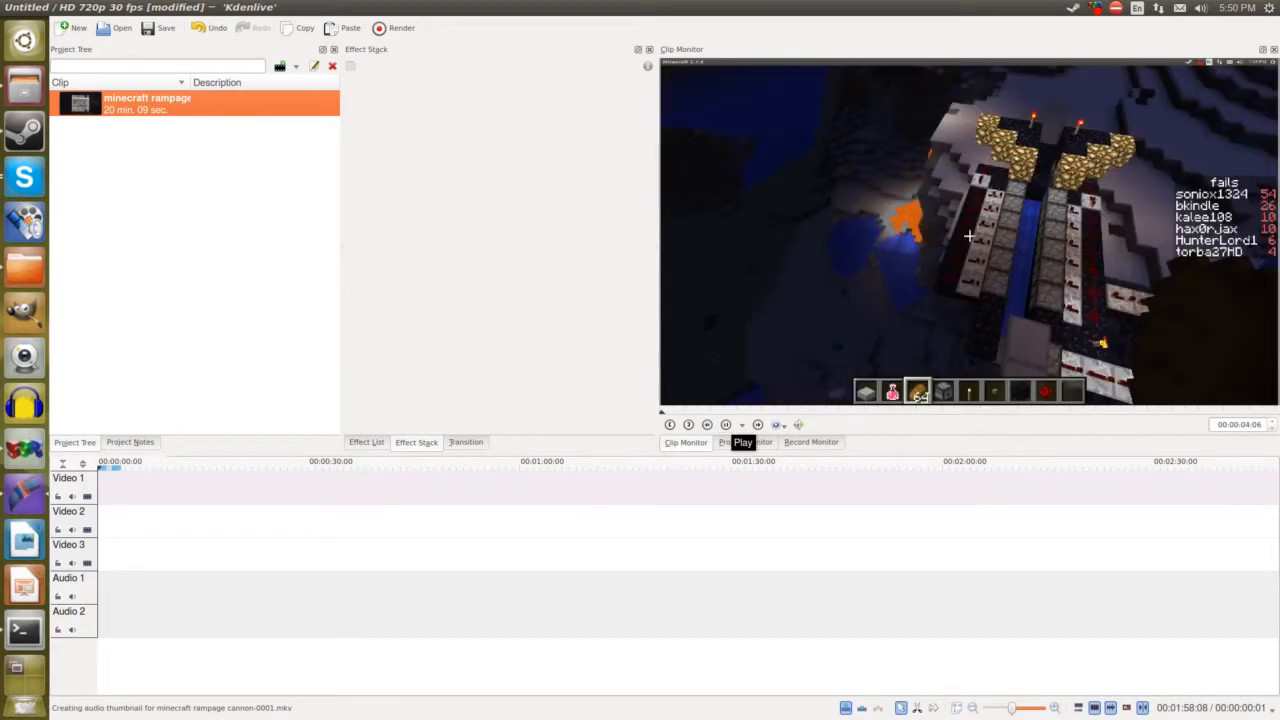
{"action": "left_click", "coordinate": [920, 408]}
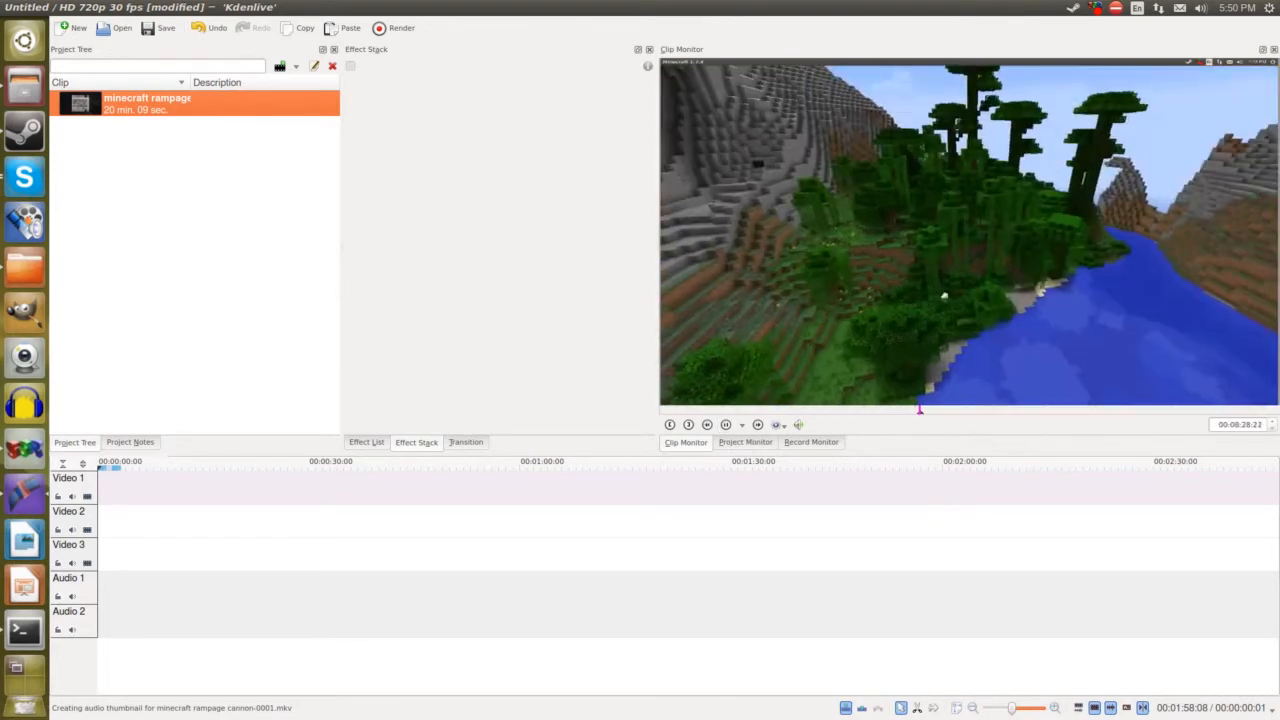
{"action": "left_click", "coordinate": [1121, 408]}
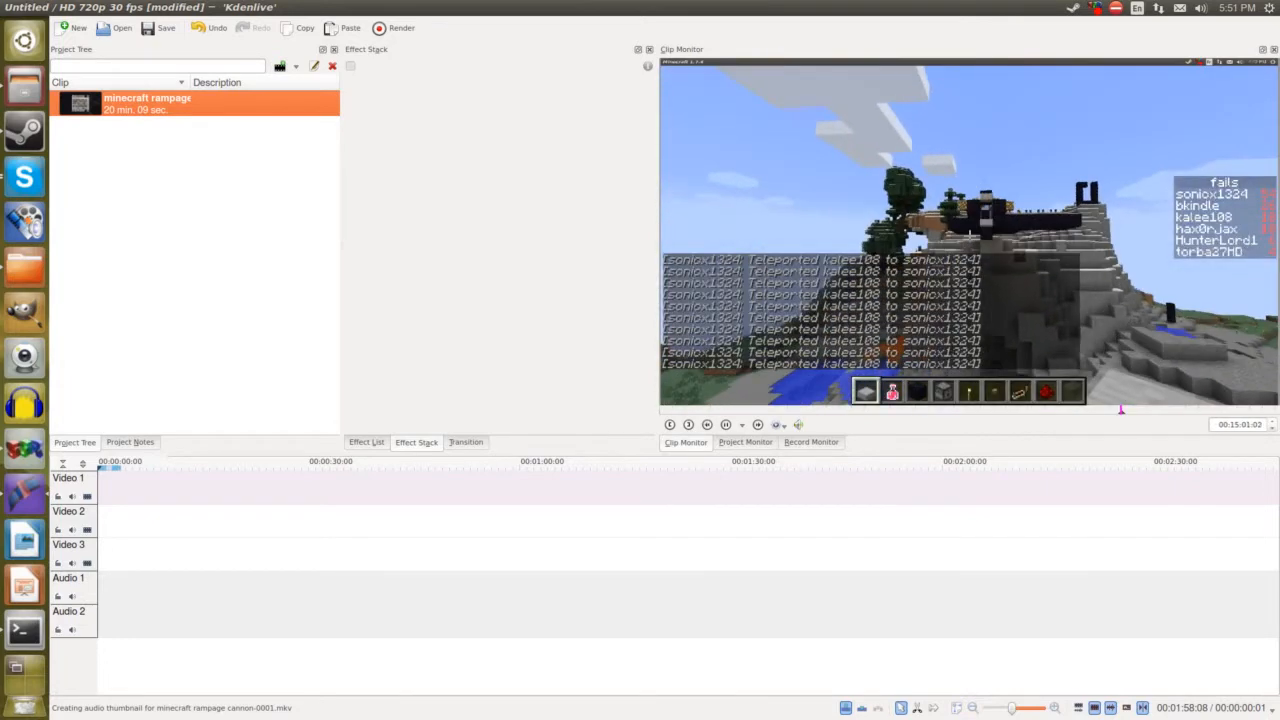
{"action": "left_click", "coordinate": [1260, 409]}
{"action": "left_click_drag", "start_coordinate": [1260, 409], "coordinate": [1273, 409]}
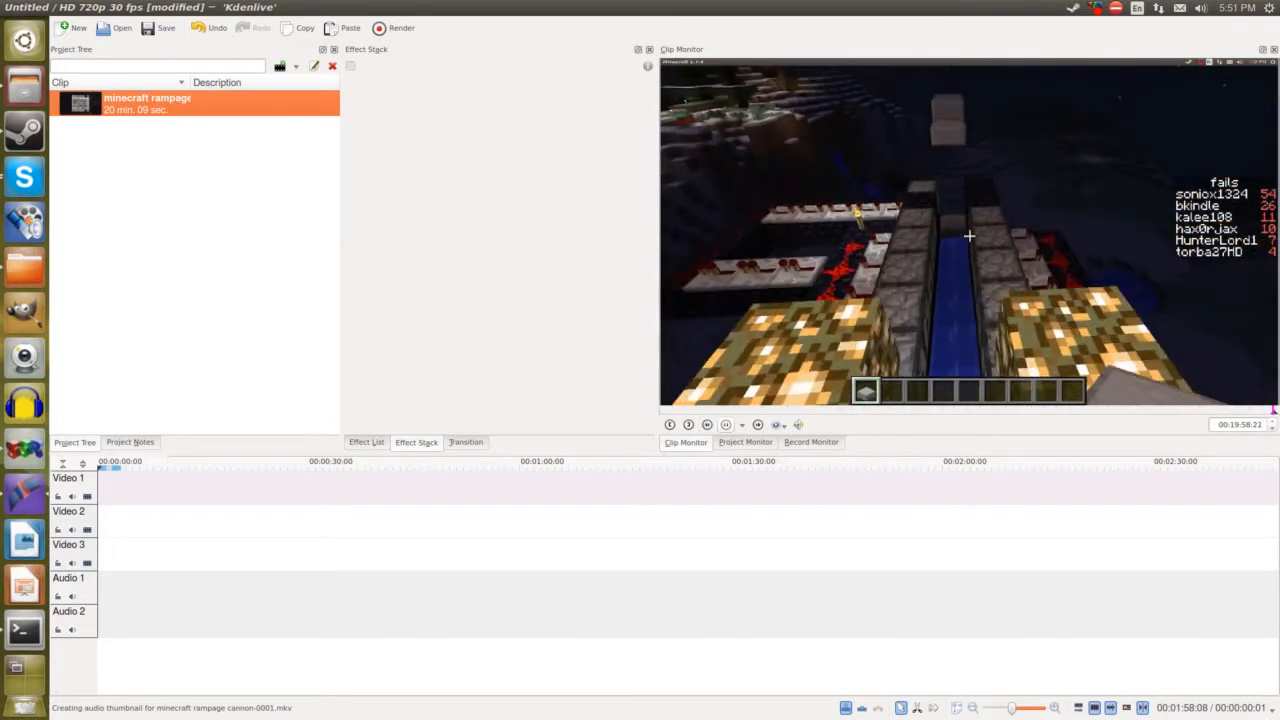
{"action": "key", "text": "space"}
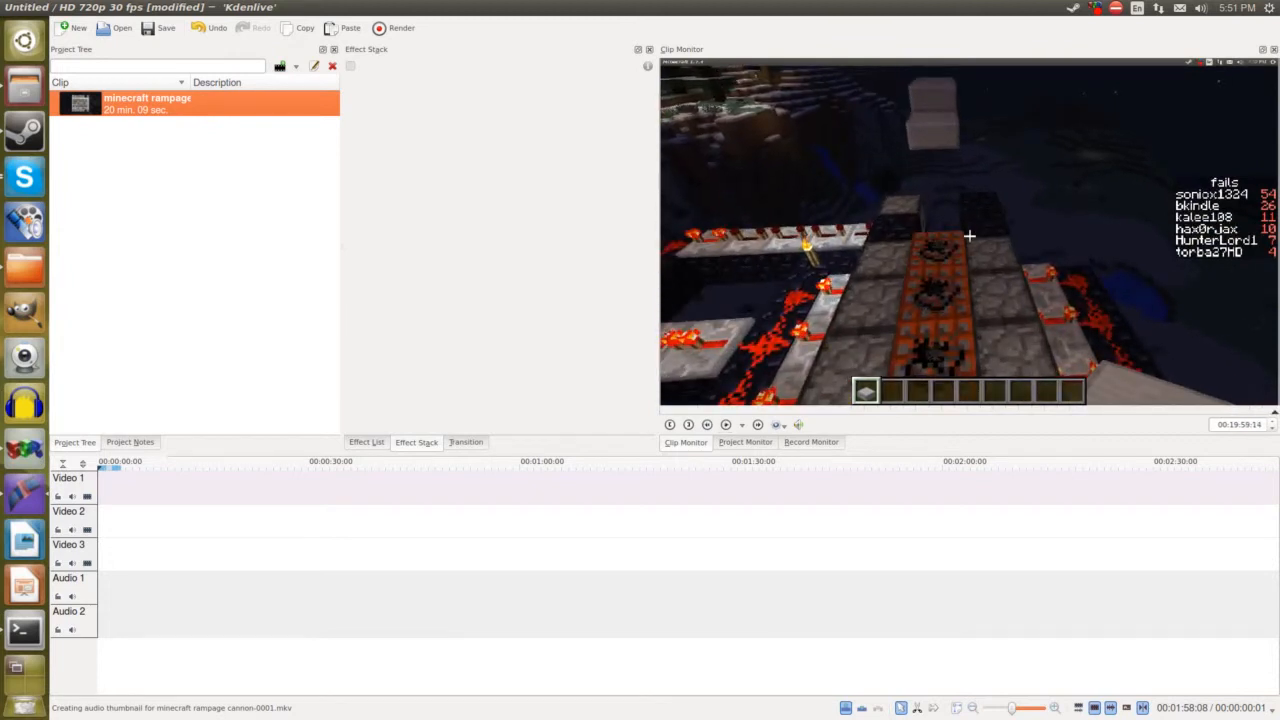
{"action": "left_click", "coordinate": [745, 442]}
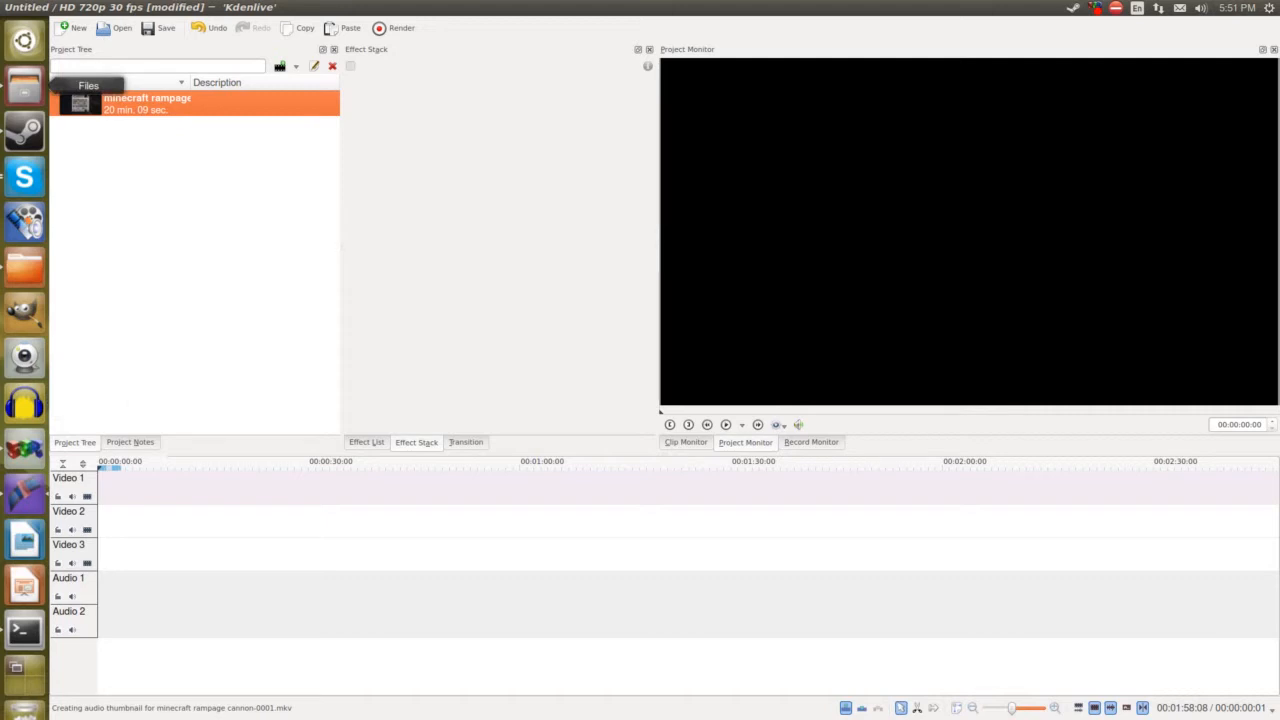
Step: Browse the file manager from the video recordings to Home/Audio_Records, and check the audio files in its Other folder
{"action": "left_click", "coordinate": [24, 85]}
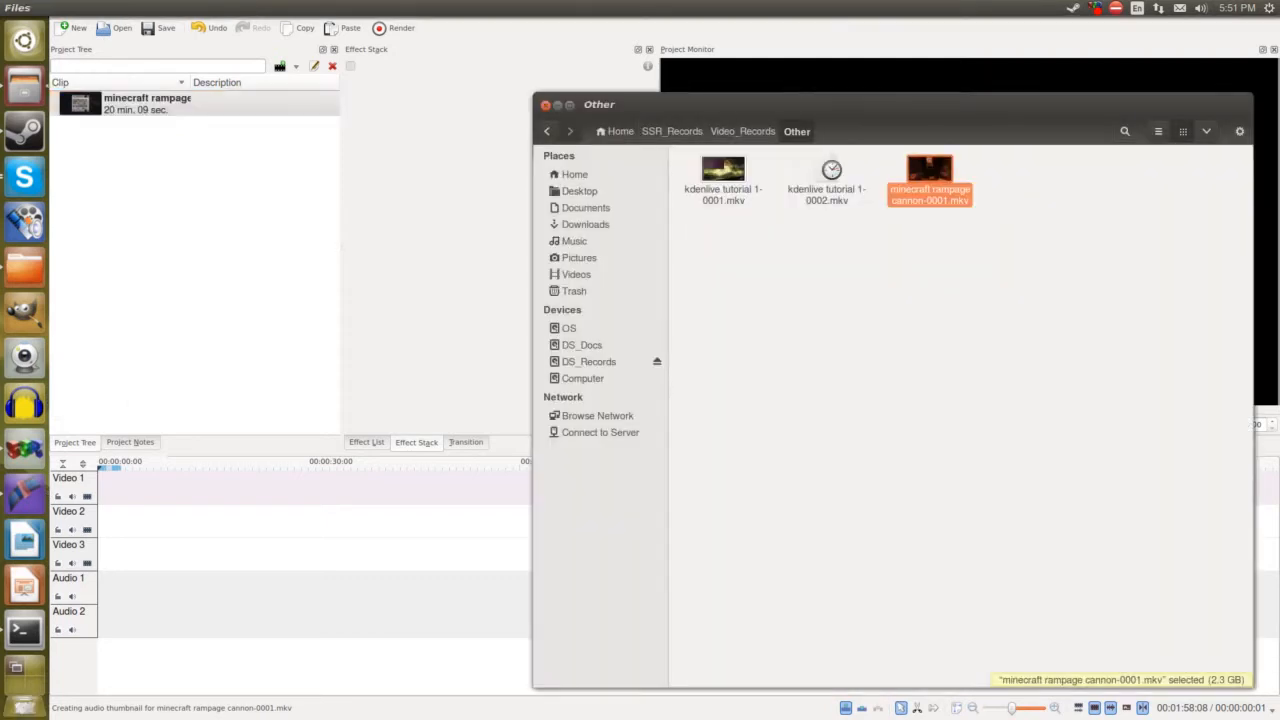
{"action": "key", "text": "alt+Up"}
{"action": "key", "text": "alt+Up"}
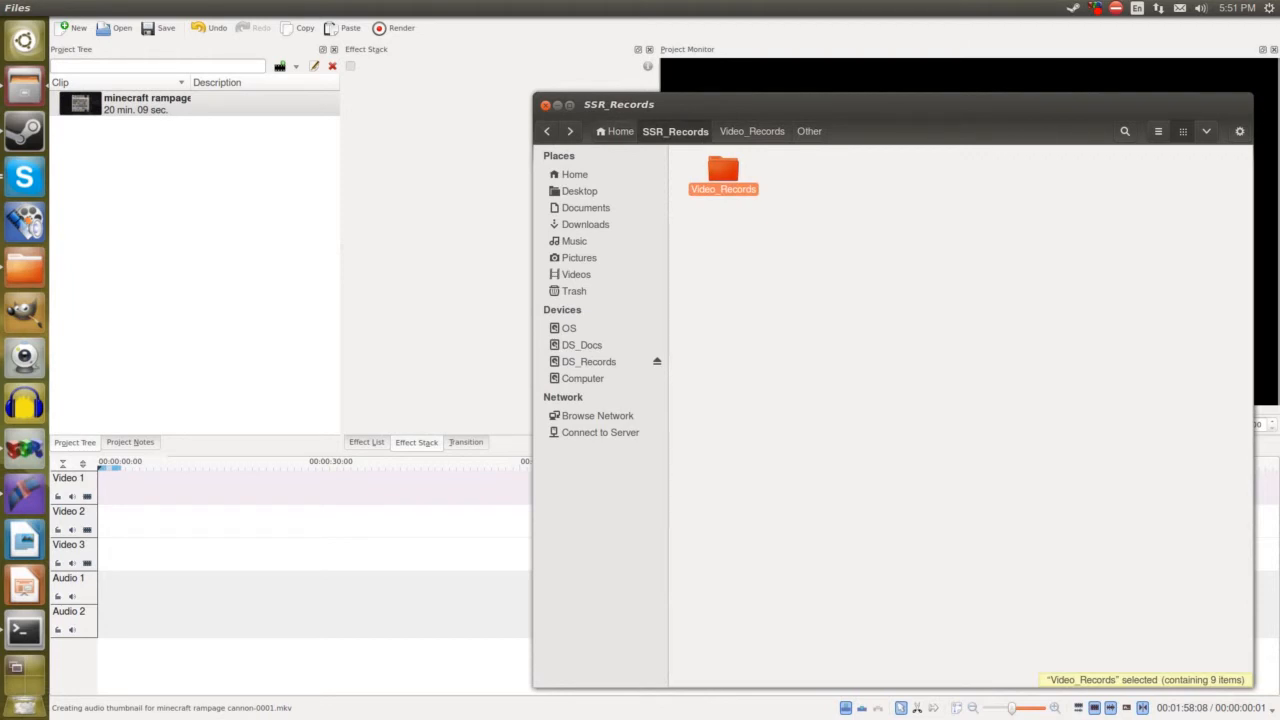
{"action": "key", "text": "alt+Up"}
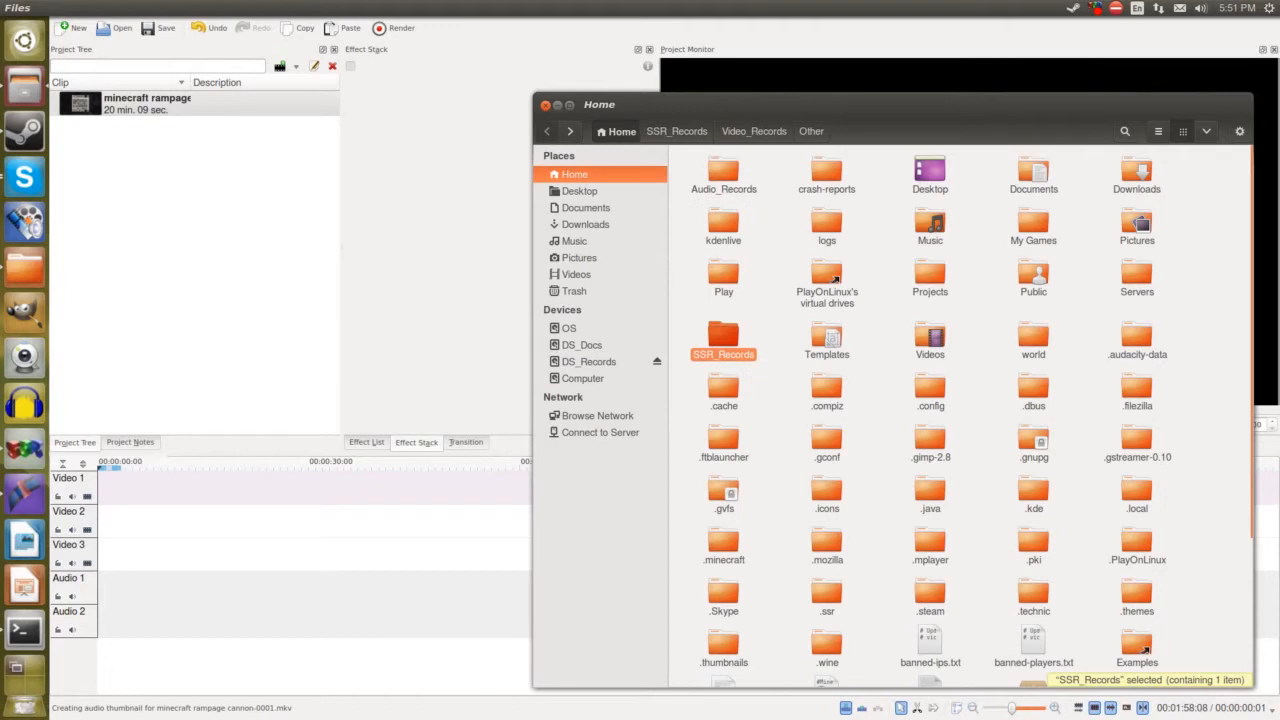
{"action": "double_click", "coordinate": [723, 172]}
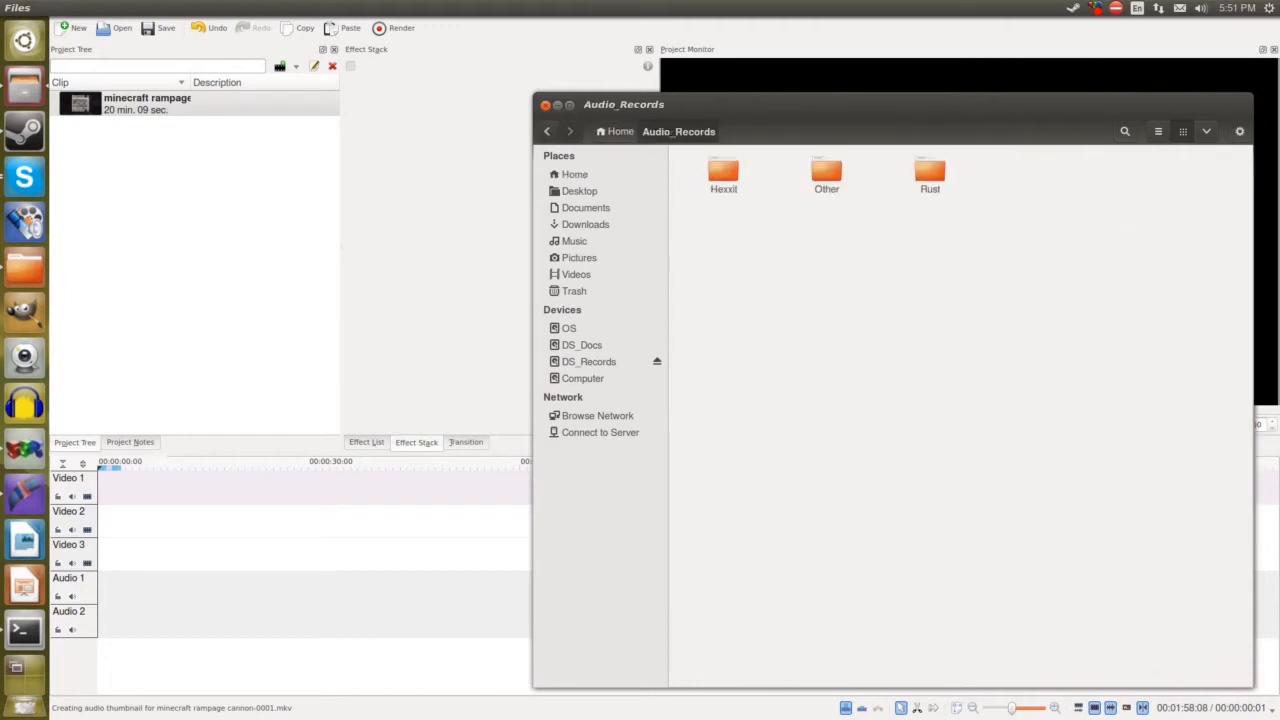
{"action": "double_click", "coordinate": [826, 172]}
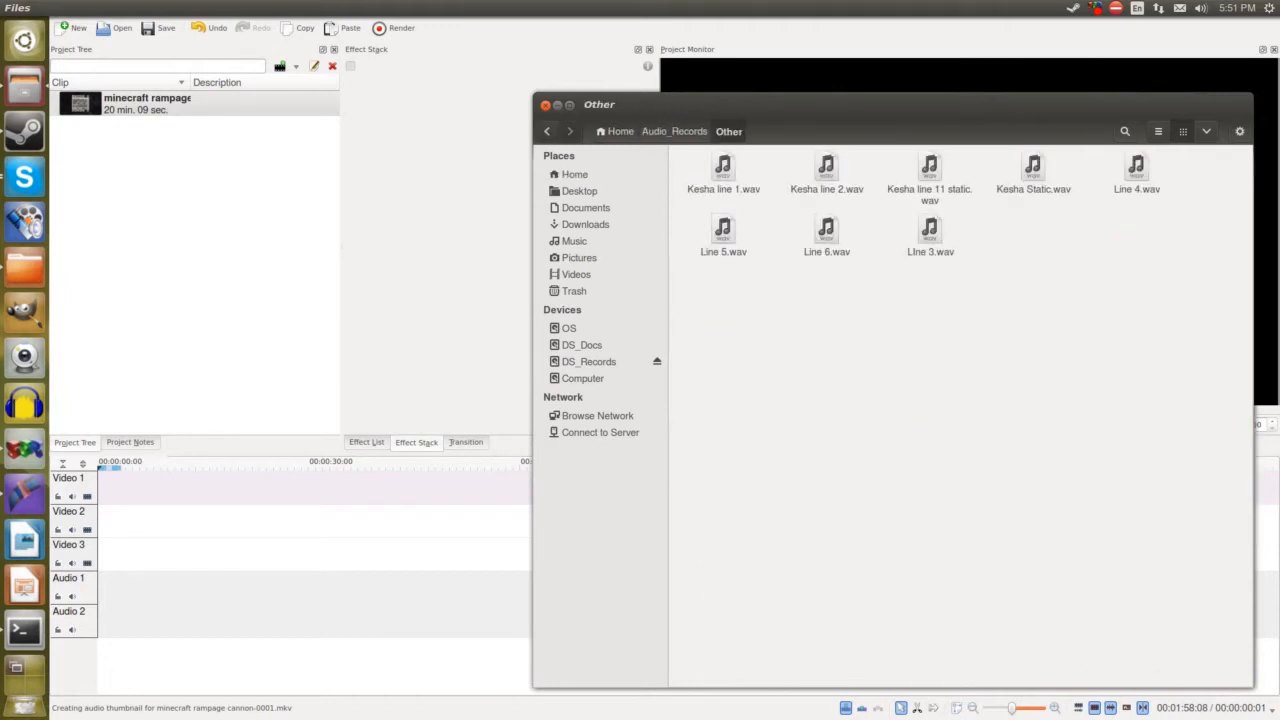
{"action": "key", "text": "alt+Up"}
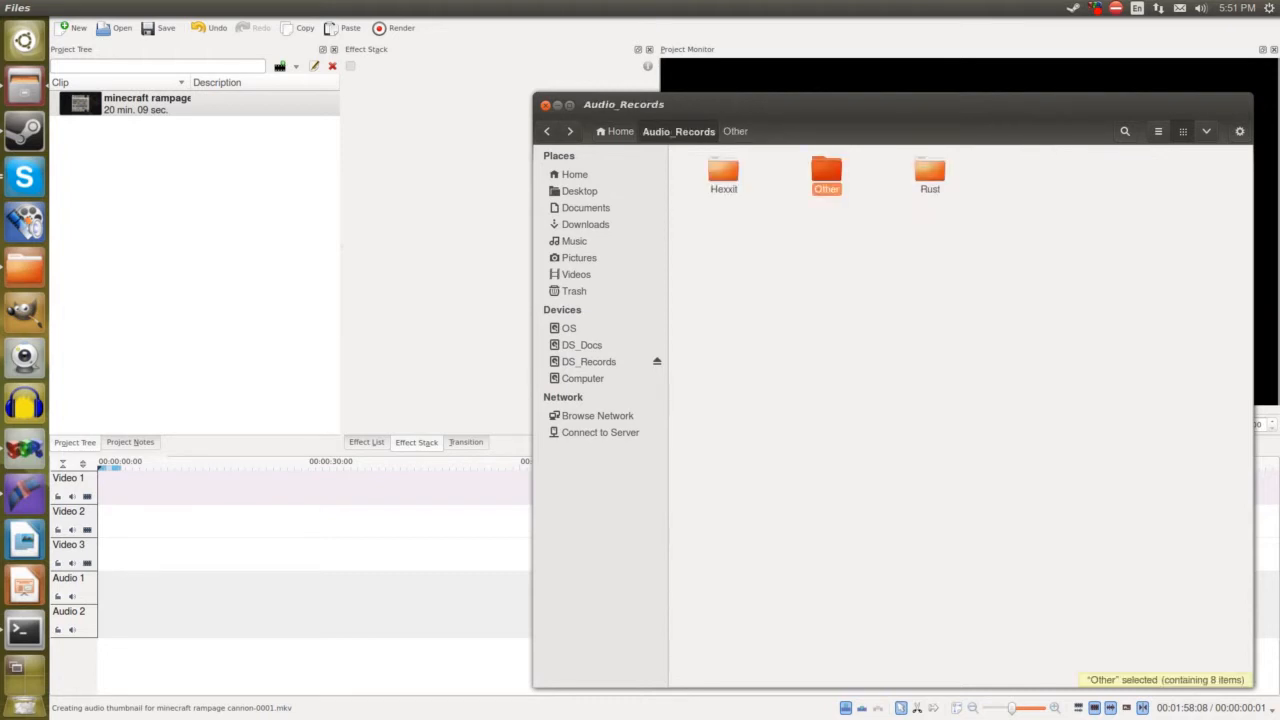
Step: Add minecraft cannon.wav from the Hexxit audio folder to the Project Tree
{"action": "double_click", "coordinate": [723, 172]}
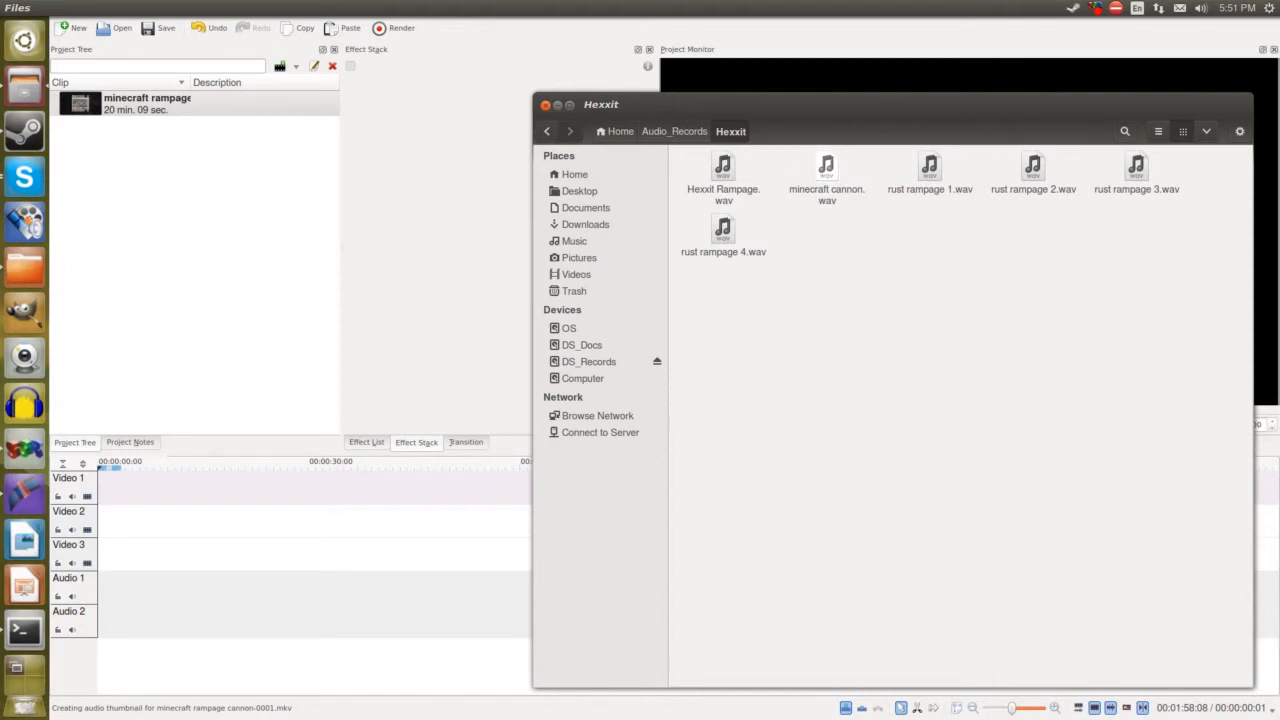
{"action": "left_click", "coordinate": [827, 170]}
{"action": "left_click_drag", "start_coordinate": [827, 170], "coordinate": [203, 138]}
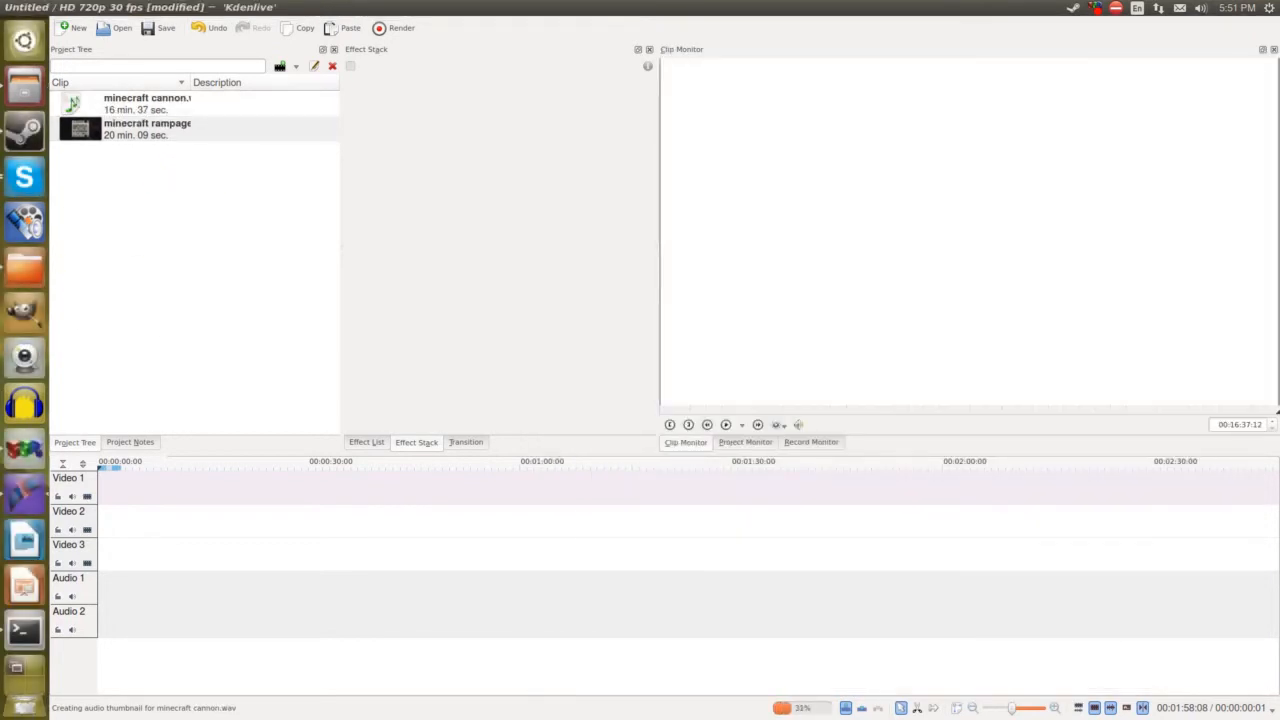
Step: Place the minecraft rampage video on Video 1 and minecraft cannon.wav on Audio 1, both at the start of the timeline
{"action": "left_click_drag", "start_coordinate": [165, 130], "coordinate": [130, 150]}
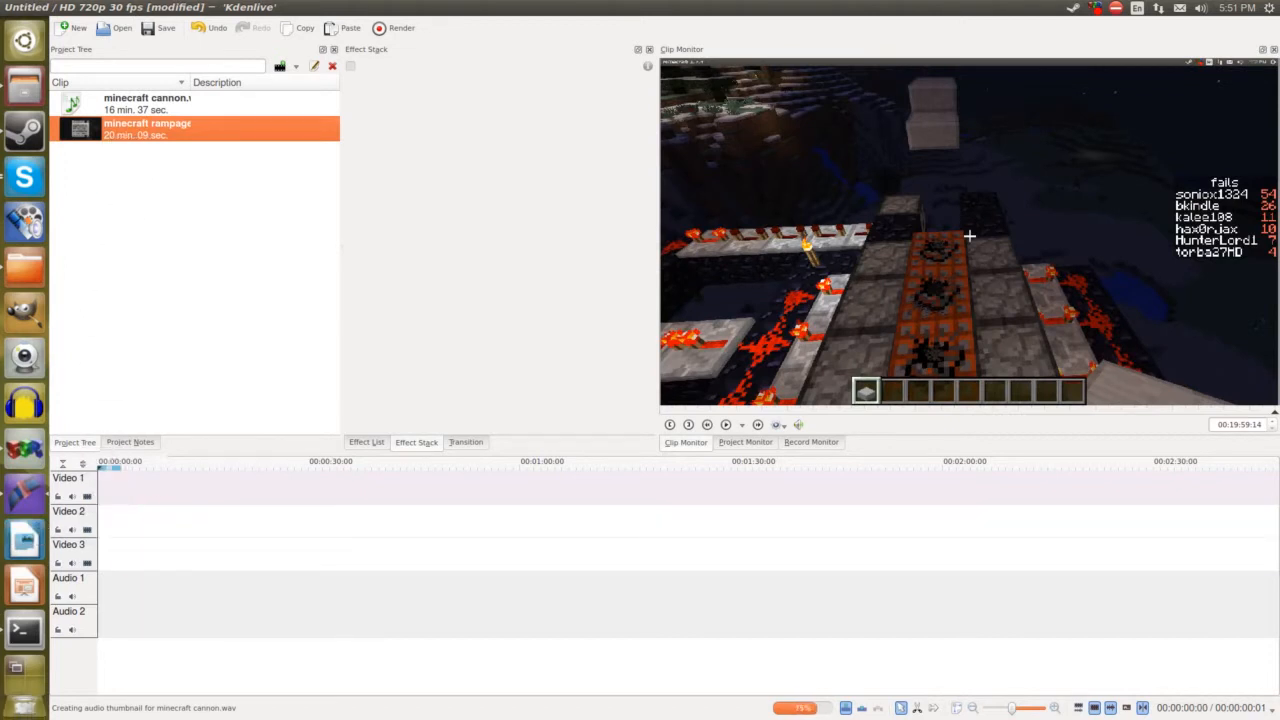
{"action": "left_click_drag", "start_coordinate": [116, 128], "coordinate": [125, 487]}
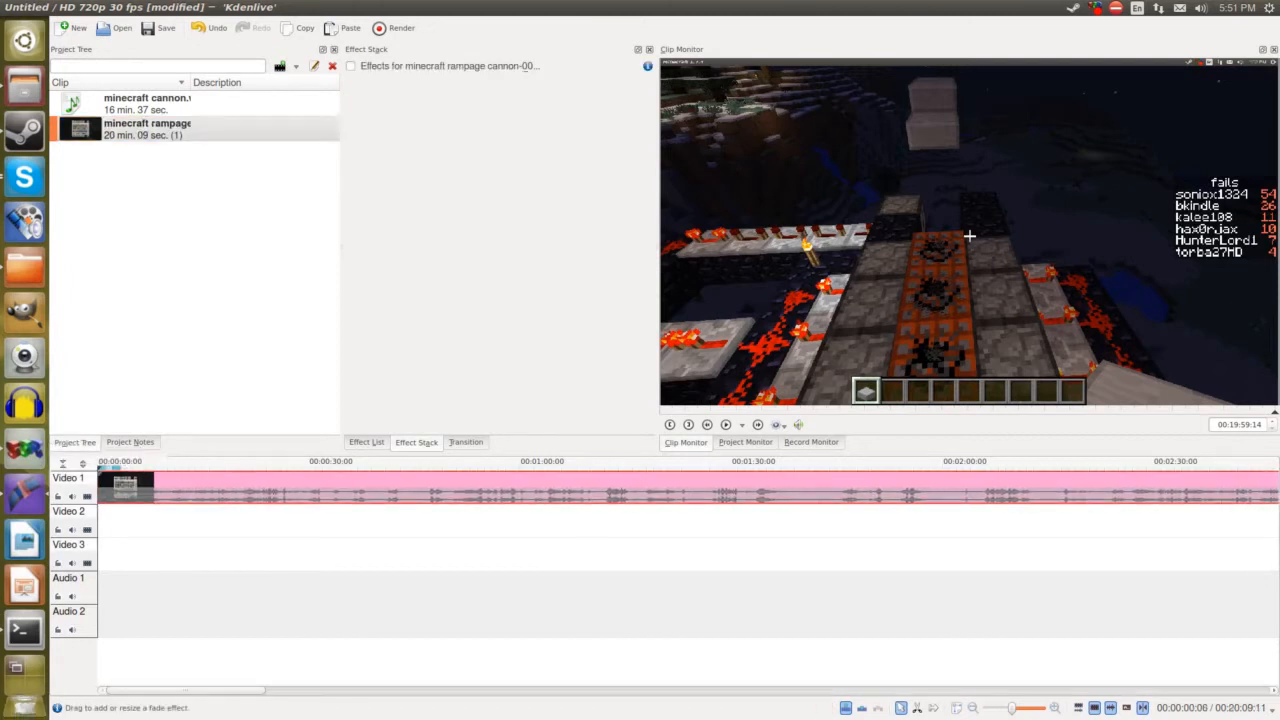
{"action": "left_click_drag", "start_coordinate": [147, 103], "coordinate": [113, 511]}
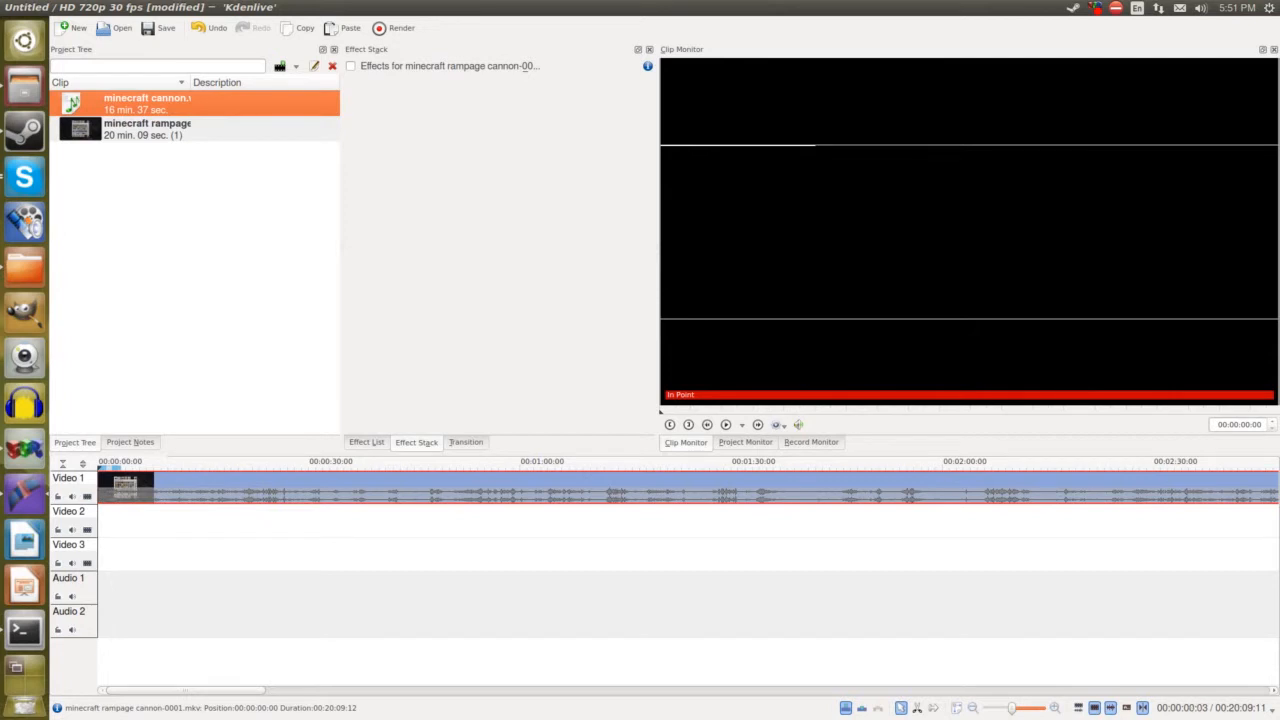
{"action": "left_click_drag", "start_coordinate": [147, 104], "coordinate": [108, 575]}
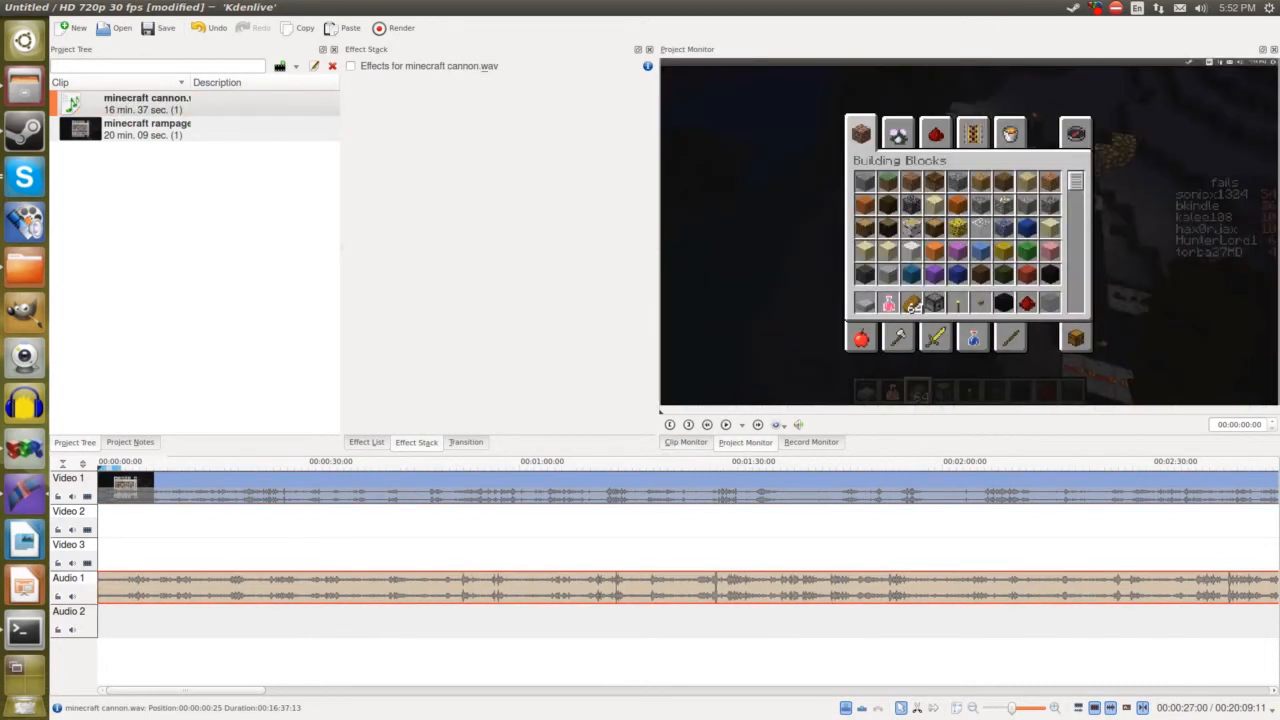
{"action": "left_click_drag", "start_coordinate": [1012, 707], "coordinate": [995, 707]}
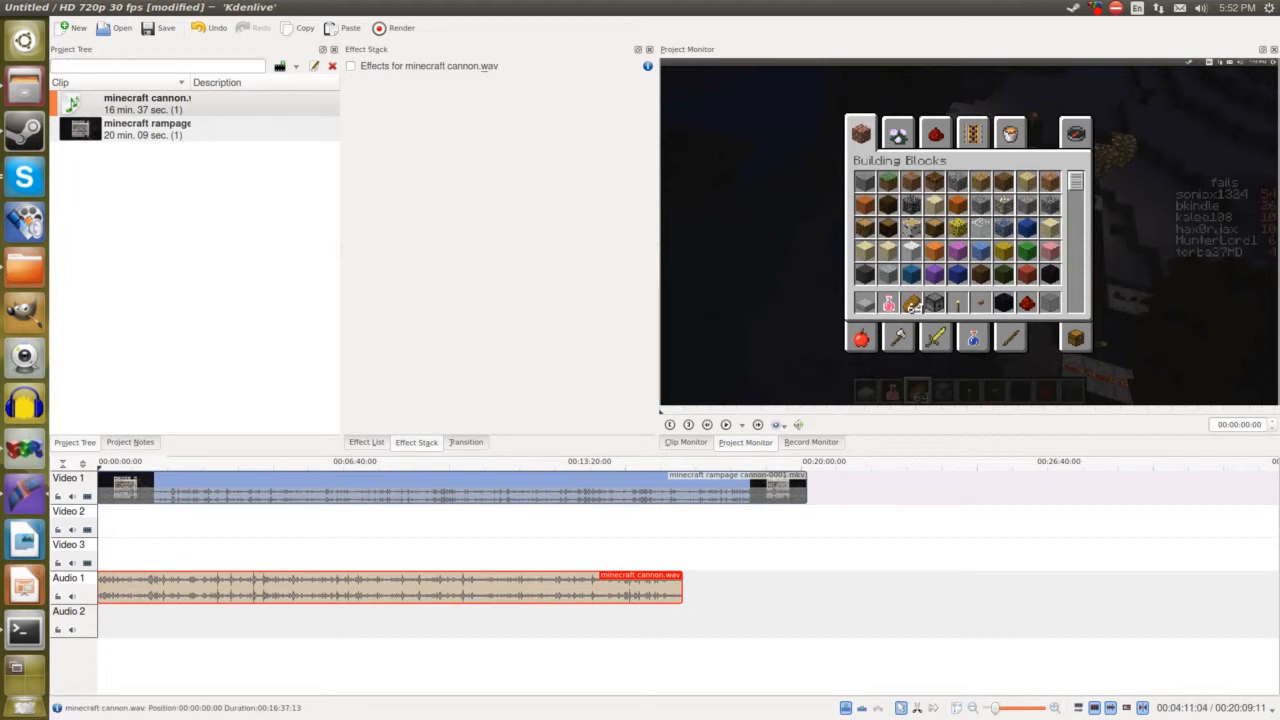
{"action": "left_click_drag", "start_coordinate": [995, 707], "coordinate": [1013, 707]}
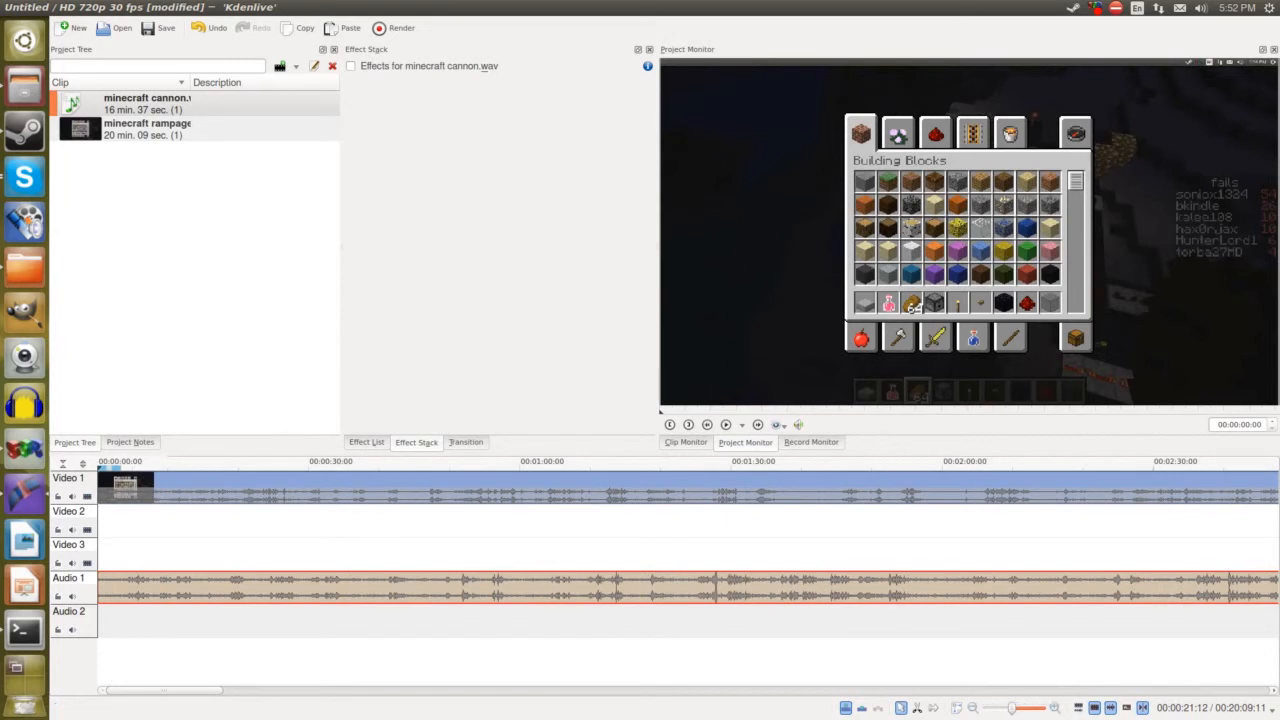
Step: Enter the text "dawdawdkhdhdh" in the project notes, and return to the Project Tree
{"action": "left_click", "coordinate": [172, 200]}
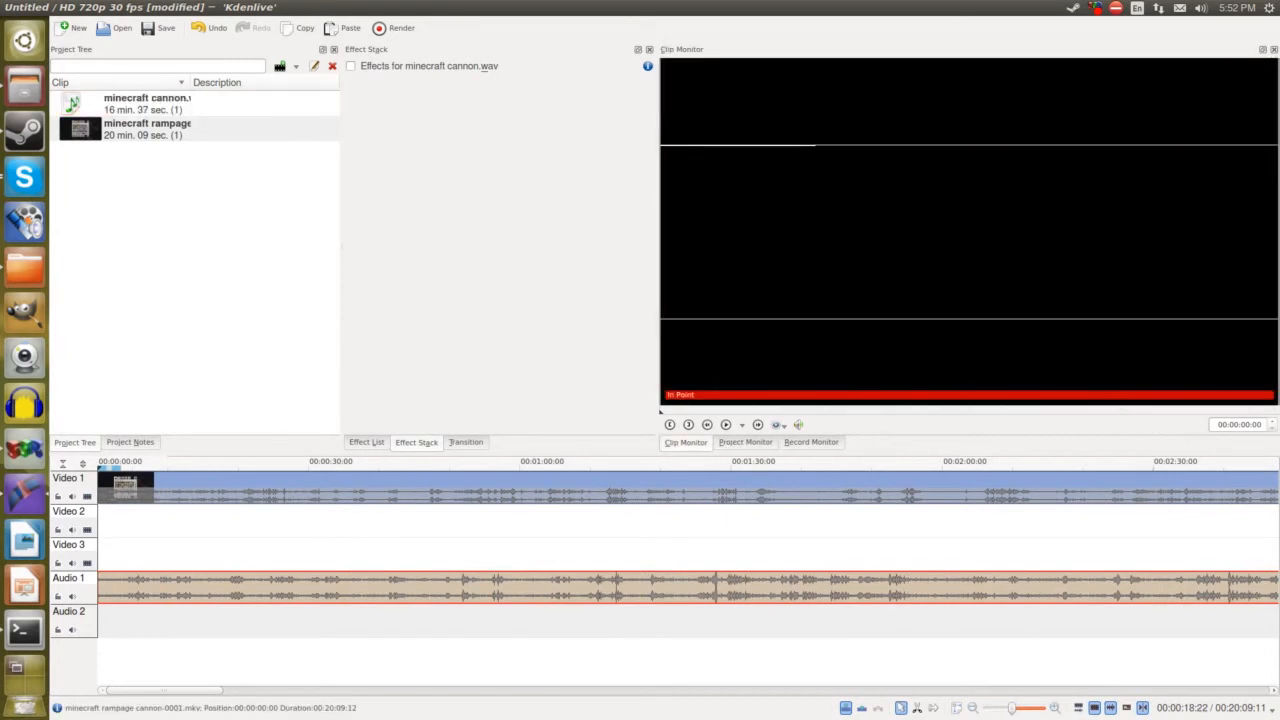
{"action": "left_click", "coordinate": [130, 442]}
{"action": "type", "text": "dawdawdkhdhdh"}
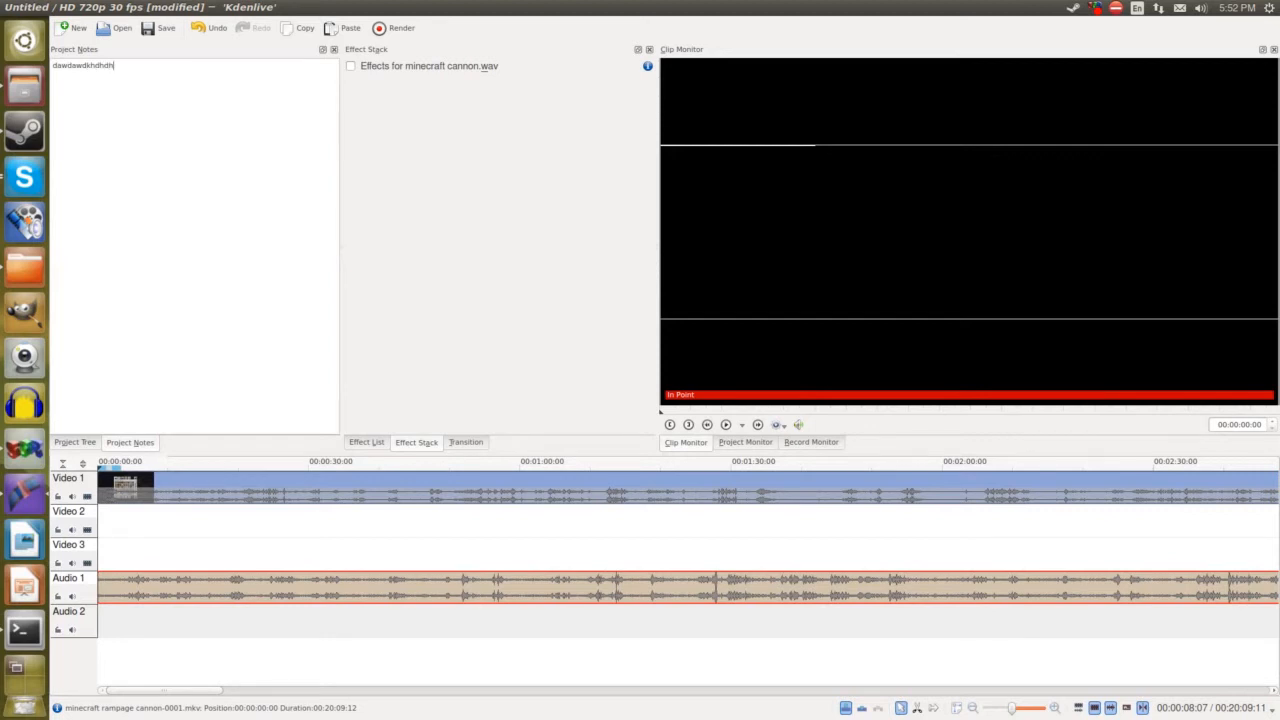
{"action": "left_click", "coordinate": [75, 442]}
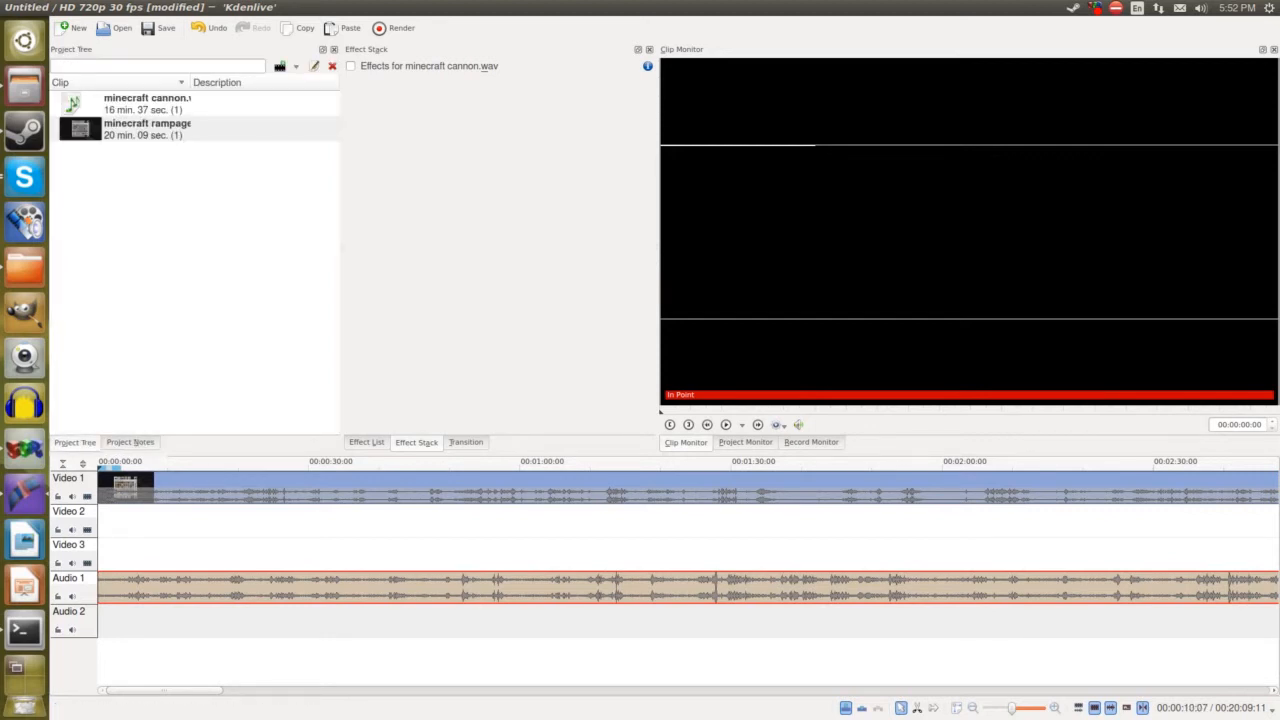
Step: Play minecraft cannon.wav from the Project Tree in the Clip Monitor
{"action": "left_click", "coordinate": [160, 524]}
{"action": "left_click", "coordinate": [146, 104]}
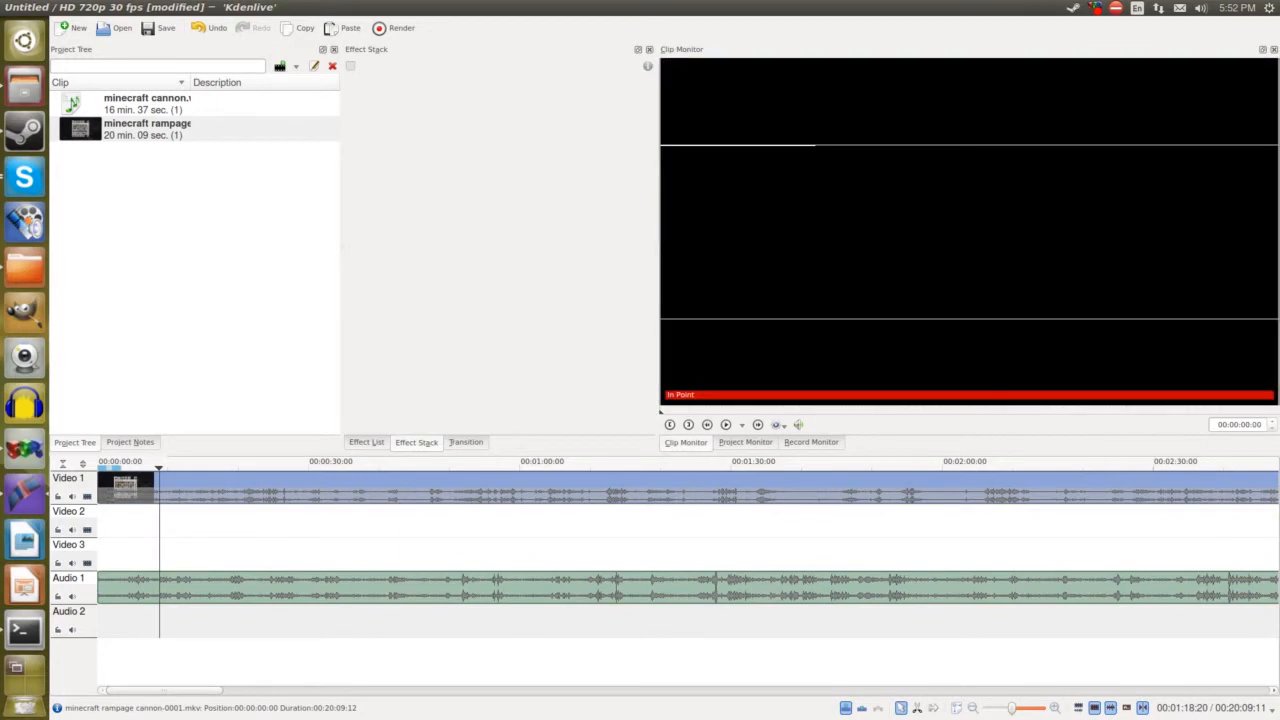
{"action": "key", "text": "space"}
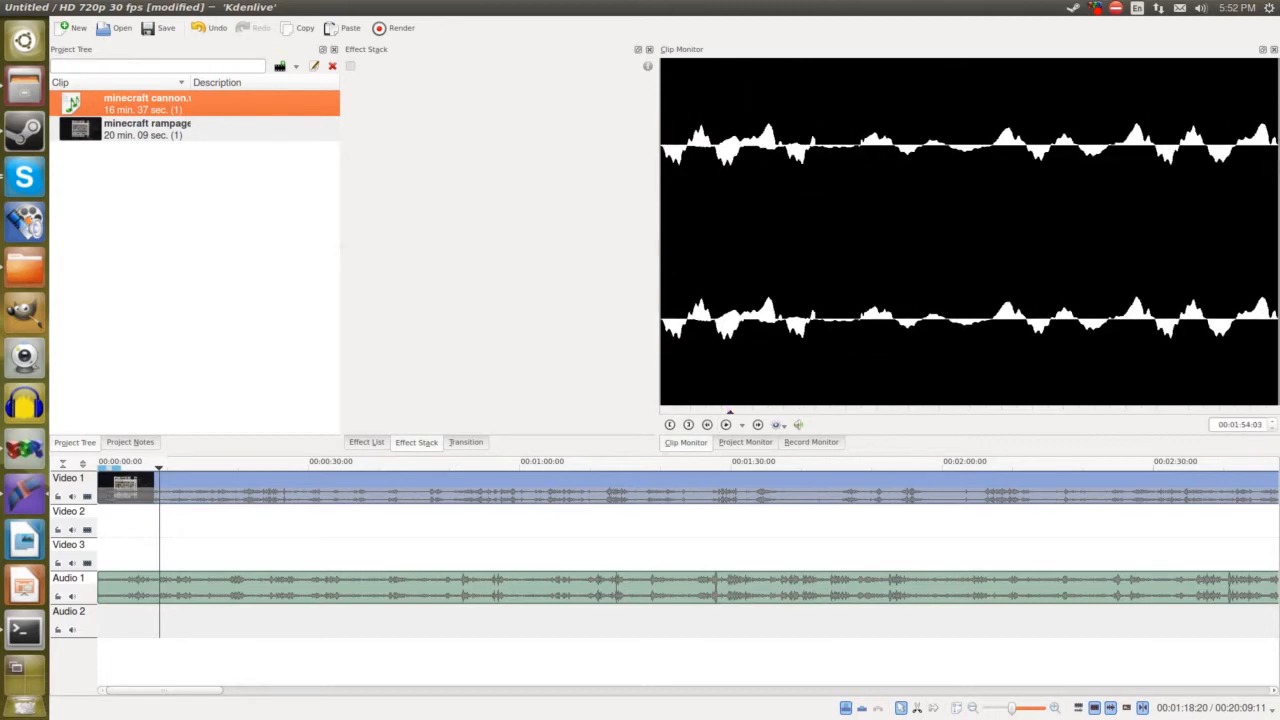
Step: Play the timeline from its start in the Project Monitor, jumping ahead to several points up to past the two-minute mark, and stop playback
{"action": "left_click", "coordinate": [745, 442]}
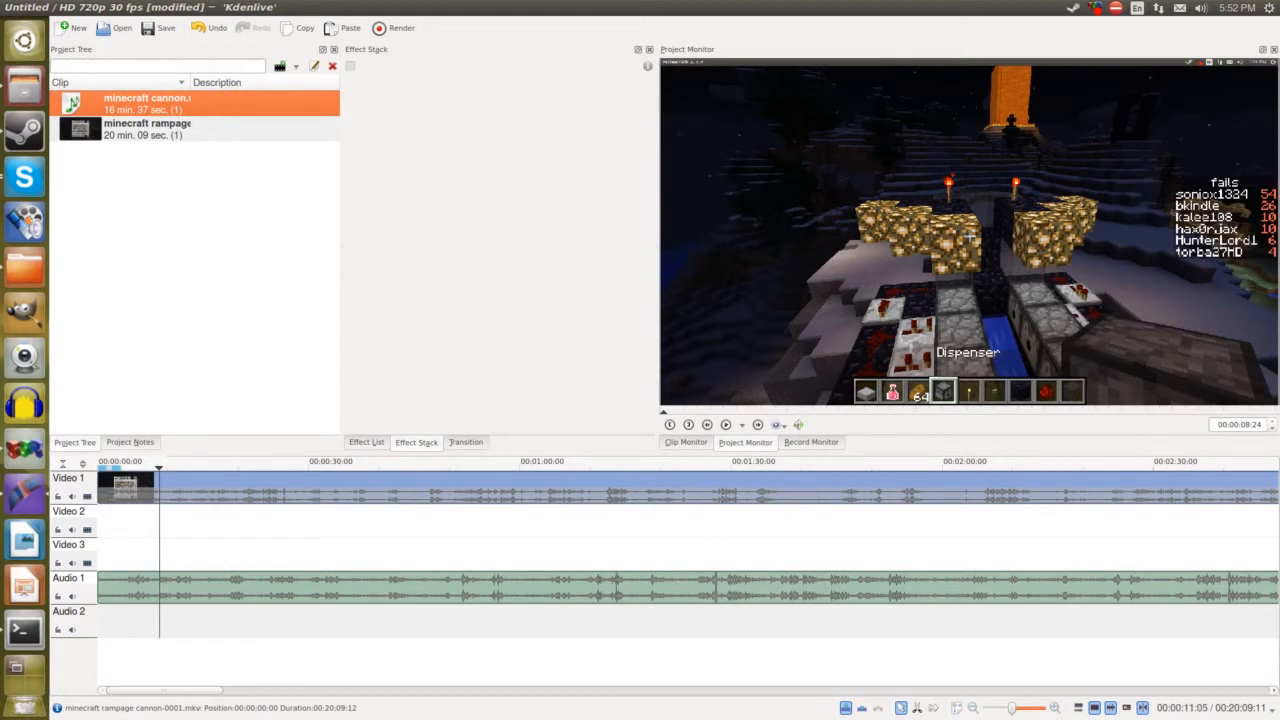
{"action": "left_click_drag", "start_coordinate": [158, 467], "coordinate": [98, 467]}
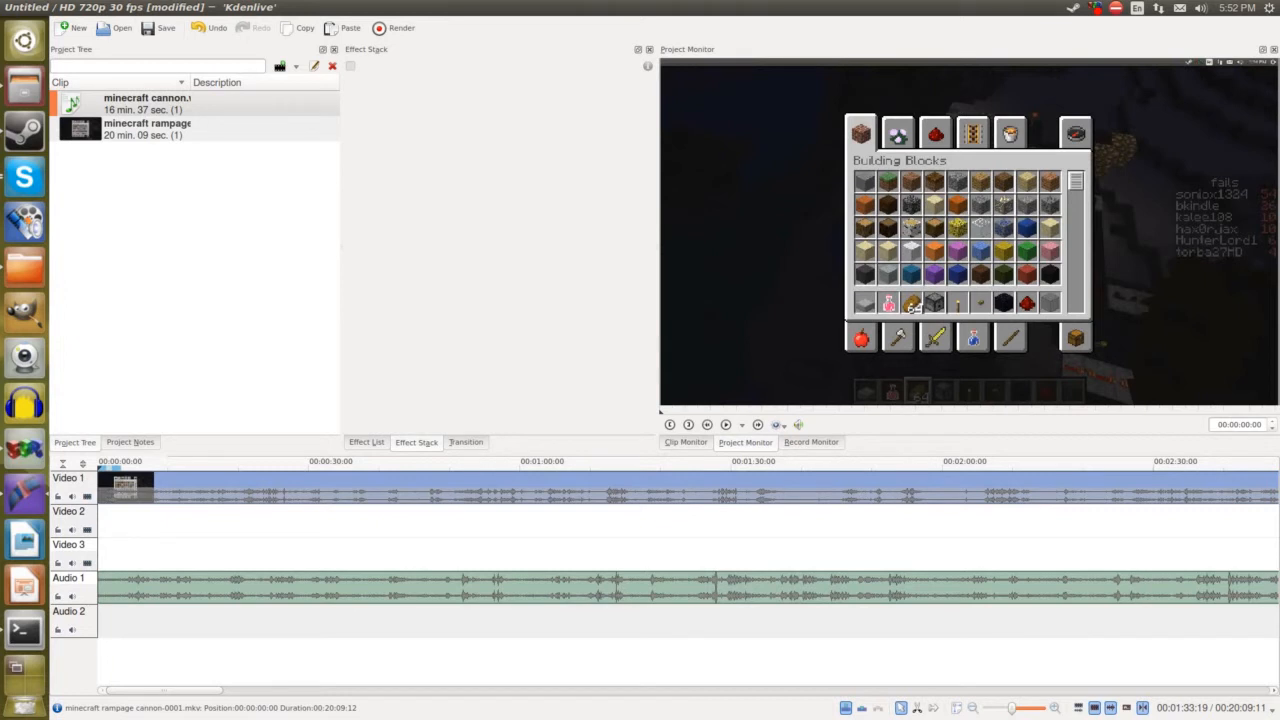
{"action": "key", "text": "space"}
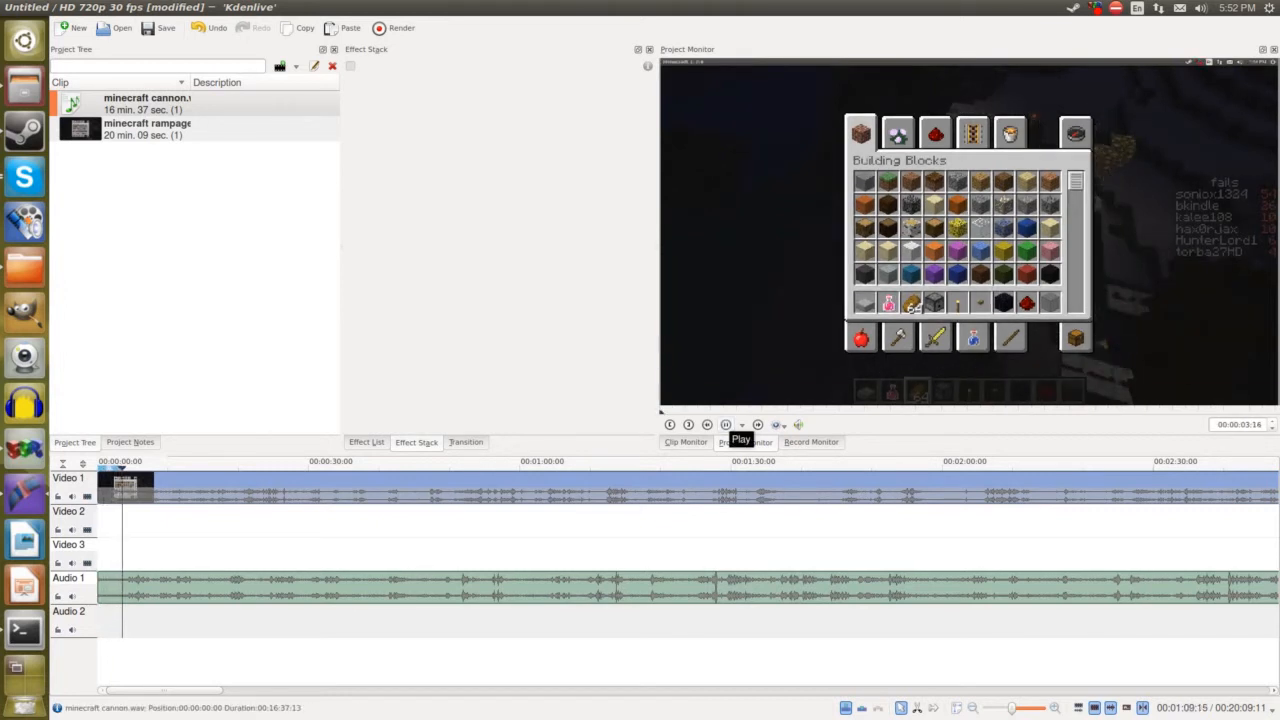
{"action": "left_click", "coordinate": [681, 463]}
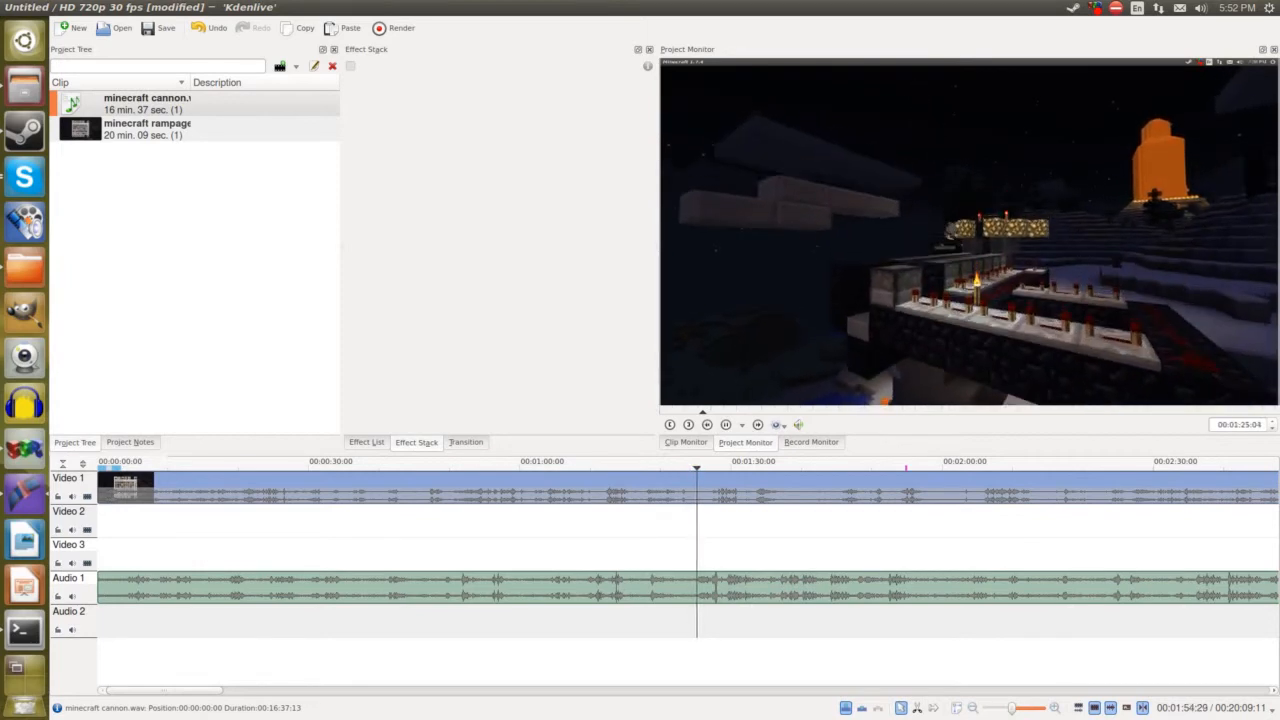
{"action": "left_click", "coordinate": [905, 463]}
{"action": "left_click", "coordinate": [1058, 463]}
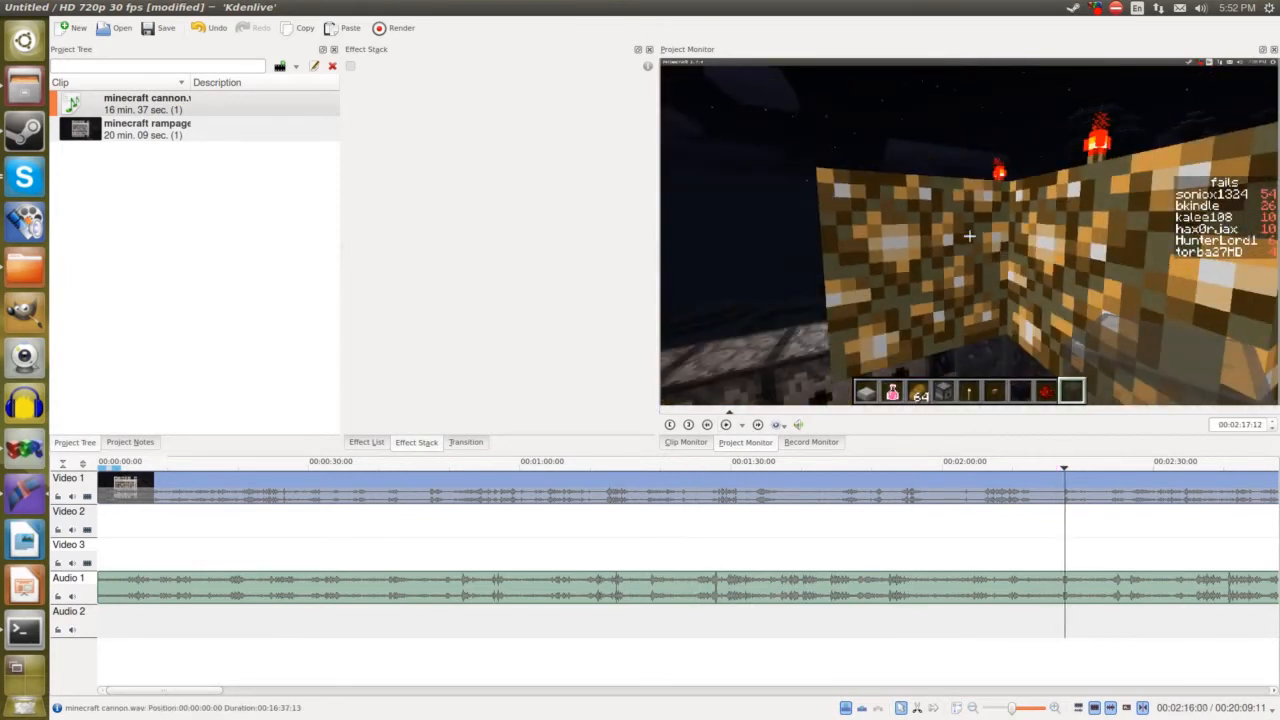
Step: Place the playhead at about 45 seconds, and compare the timeline at several zoom levels
{"action": "scroll", "coordinate": [1015, 706], "scroll_direction": "down", "scroll_amount": 2}
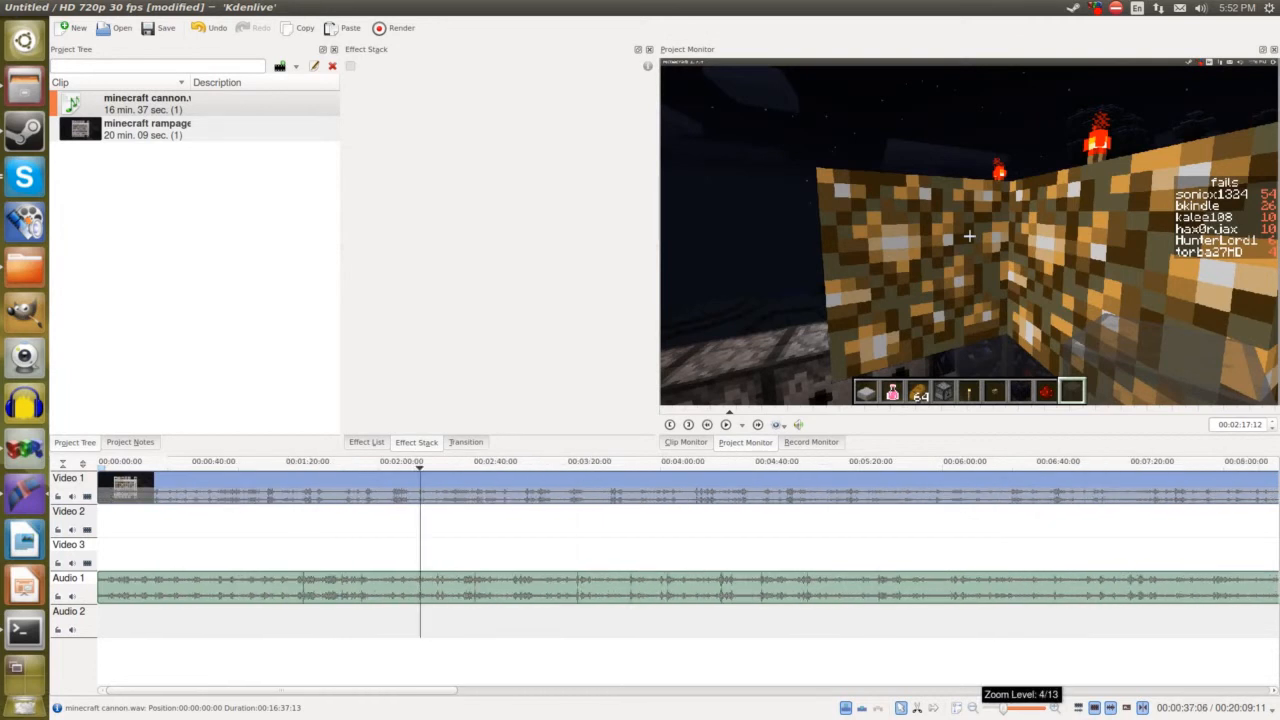
{"action": "left_click", "coordinate": [204, 463]}
{"action": "scroll", "coordinate": [204, 467], "scroll_direction": "up", "scroll_amount": 2}
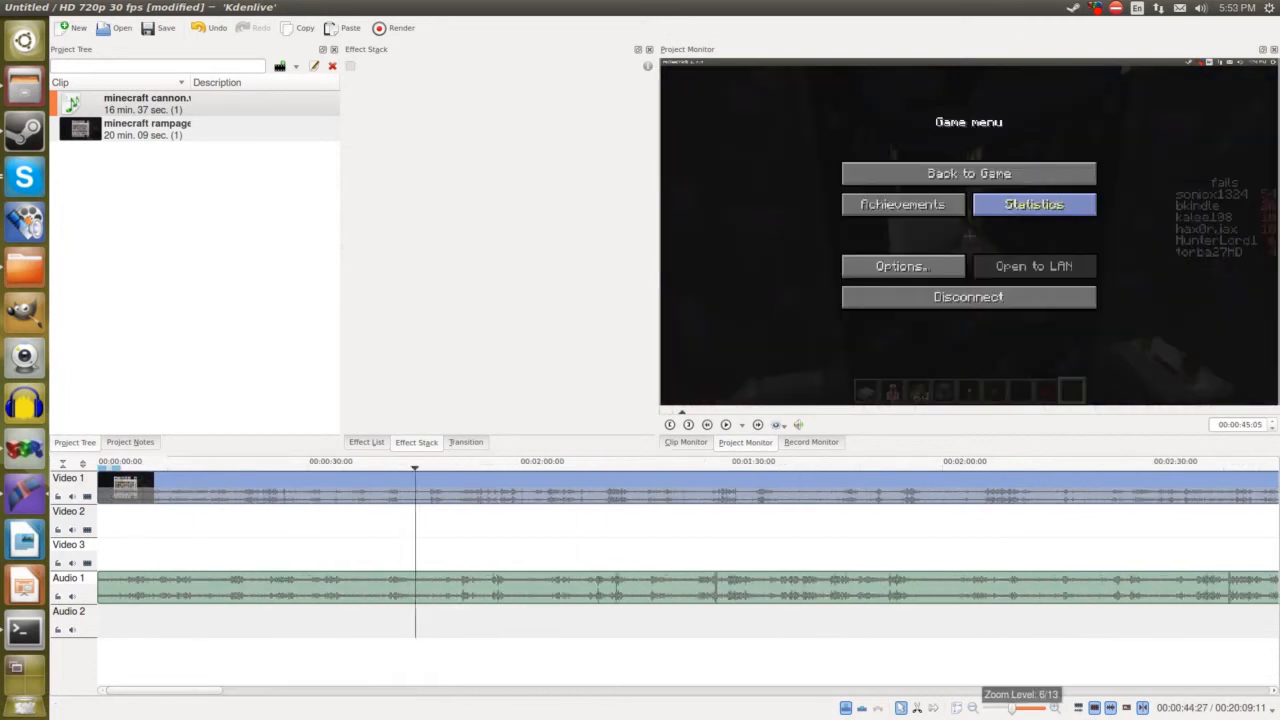
{"action": "scroll", "coordinate": [215, 470], "scroll_direction": "up", "scroll_amount": 1}
{"action": "scroll", "coordinate": [215, 470], "scroll_direction": "down", "scroll_amount": 2}
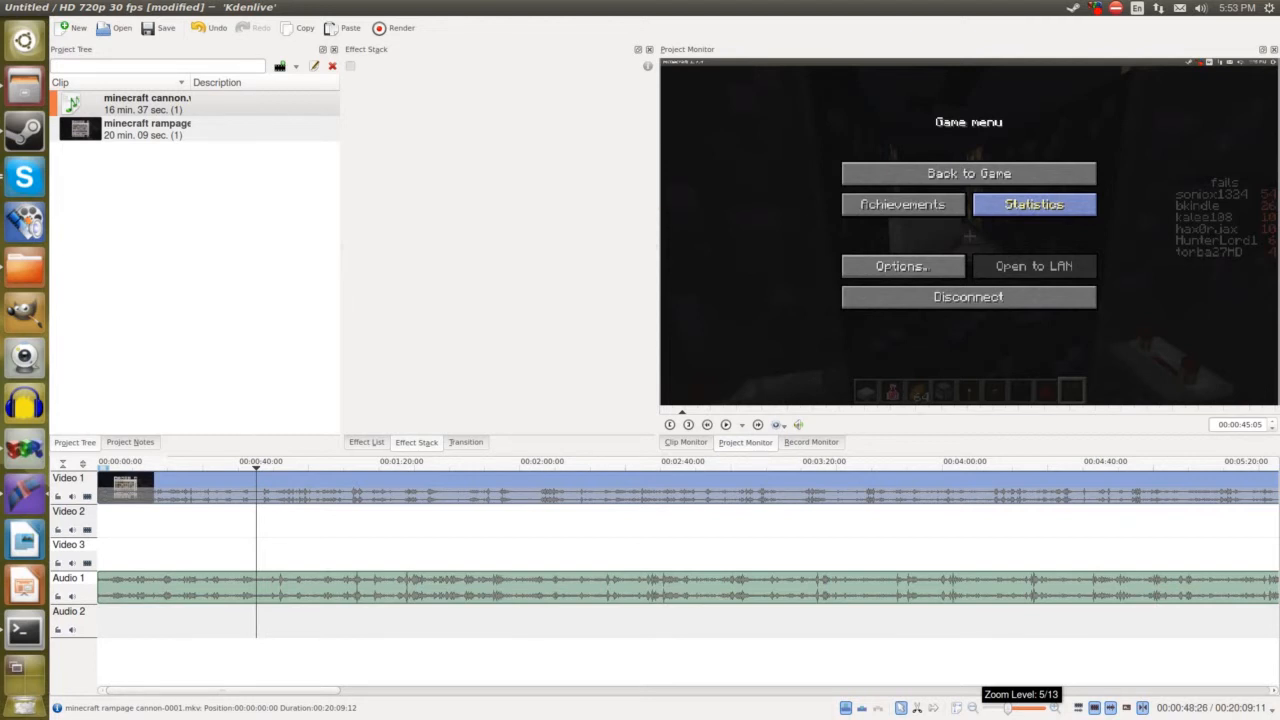
Step: Split the audio from the minecraft rampage clip on Video 1, and ungroup the video from its separated audio
{"action": "right_click", "coordinate": [257, 489]}
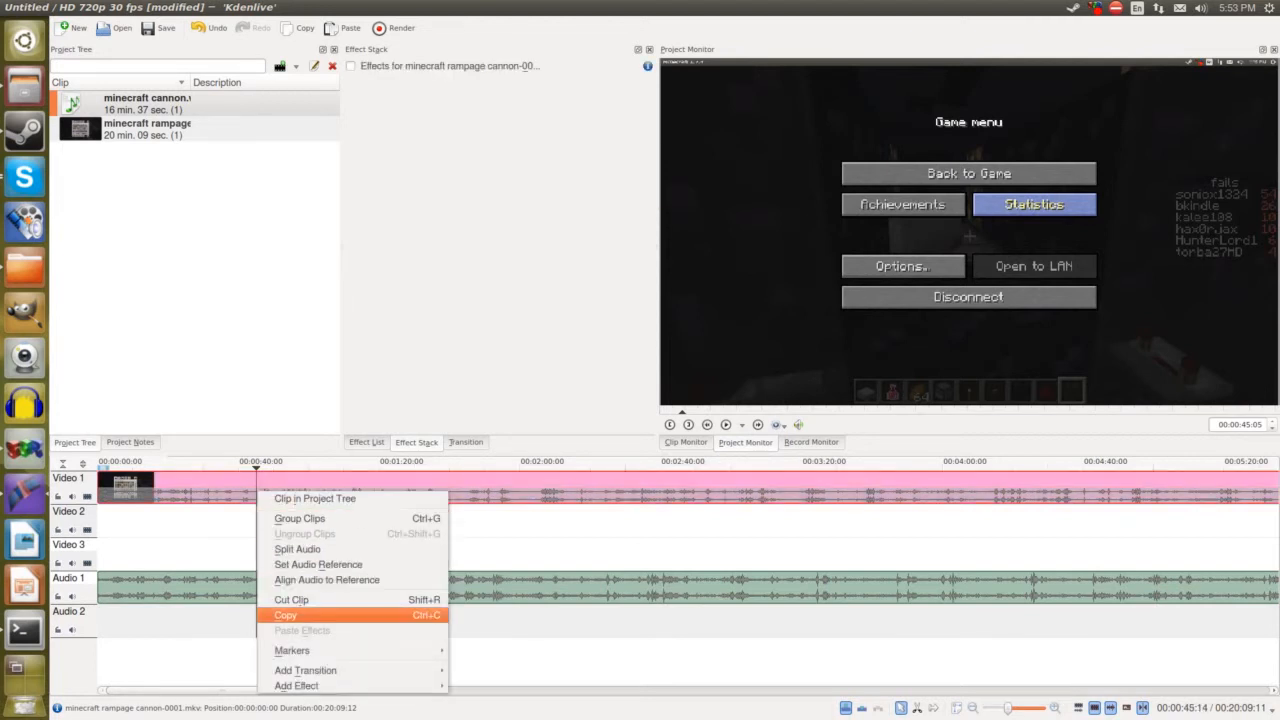
{"action": "left_click", "coordinate": [297, 549]}
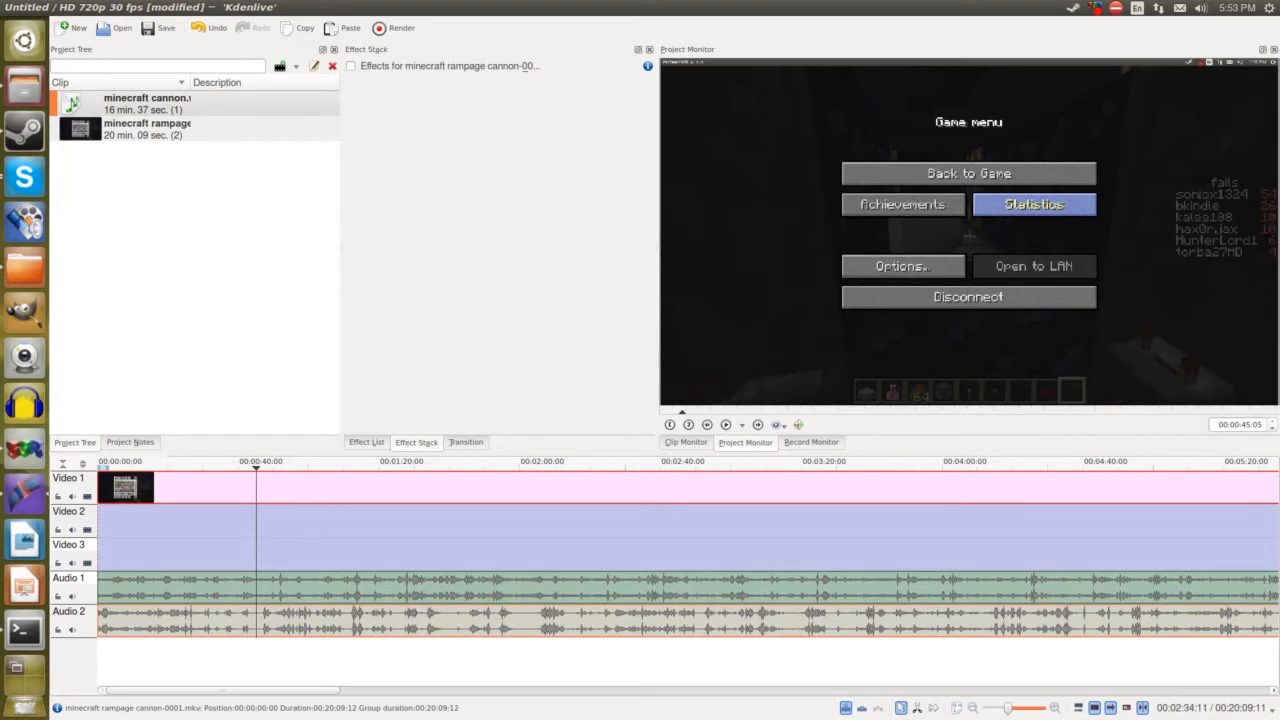
{"action": "left_click_drag", "start_coordinate": [430, 488], "coordinate": [366, 488]}
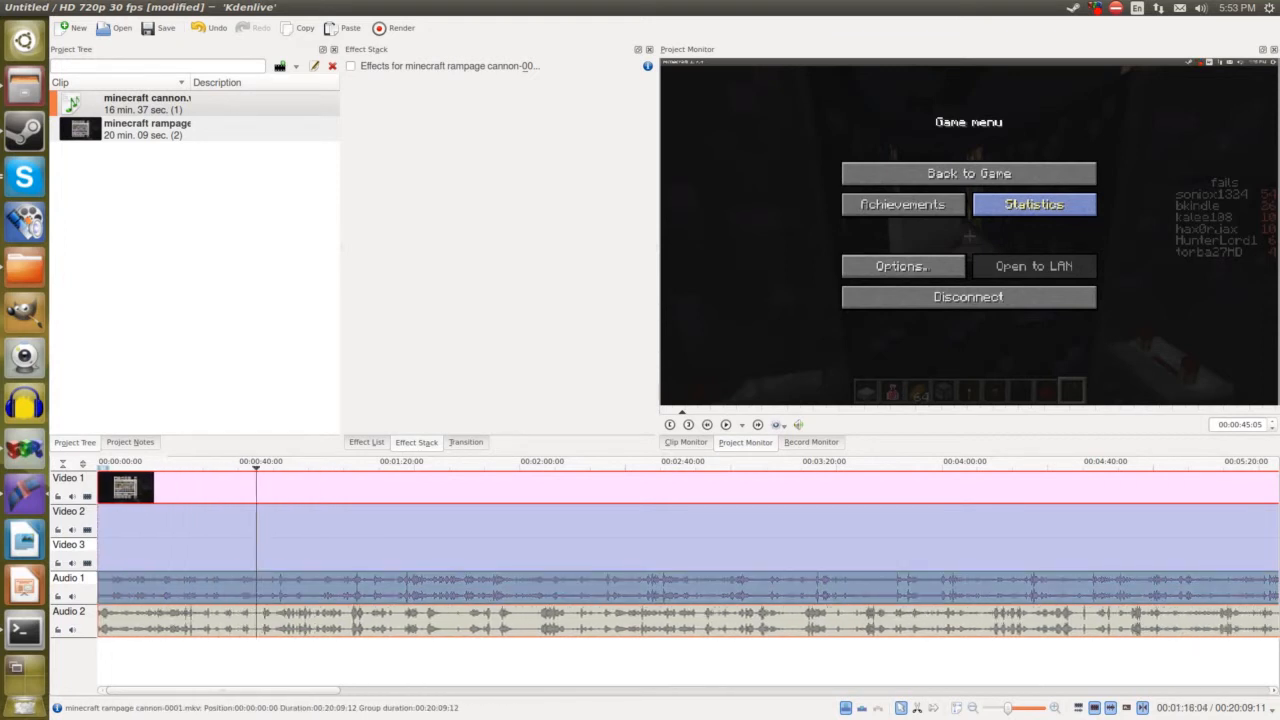
{"action": "left_click", "coordinate": [152, 540]}
{"action": "mouse_move", "coordinate": [167, 488]}
{"action": "left_mouse_down"}
{"action": "mouse_move", "coordinate": [198, 488]}
{"action": "mouse_move", "coordinate": [158, 488]}
{"action": "left_mouse_up"}
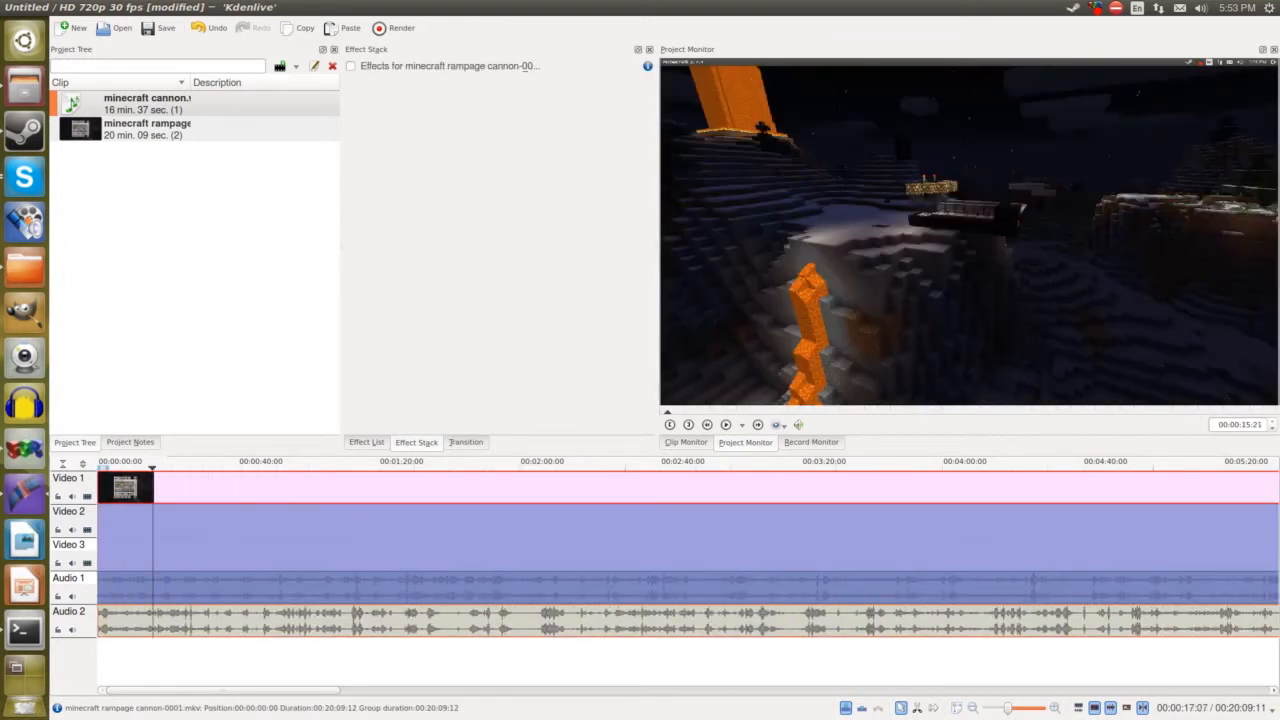
{"action": "right_click", "coordinate": [153, 496]}
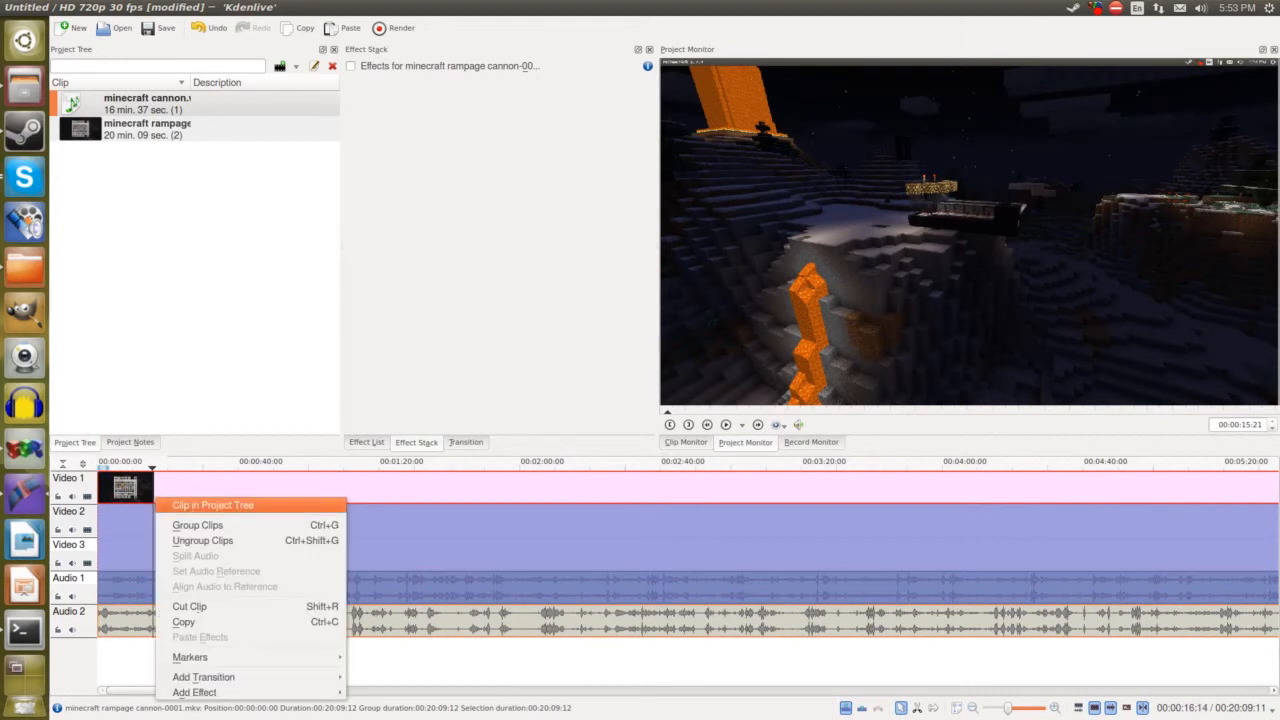
{"action": "left_click", "coordinate": [203, 540]}
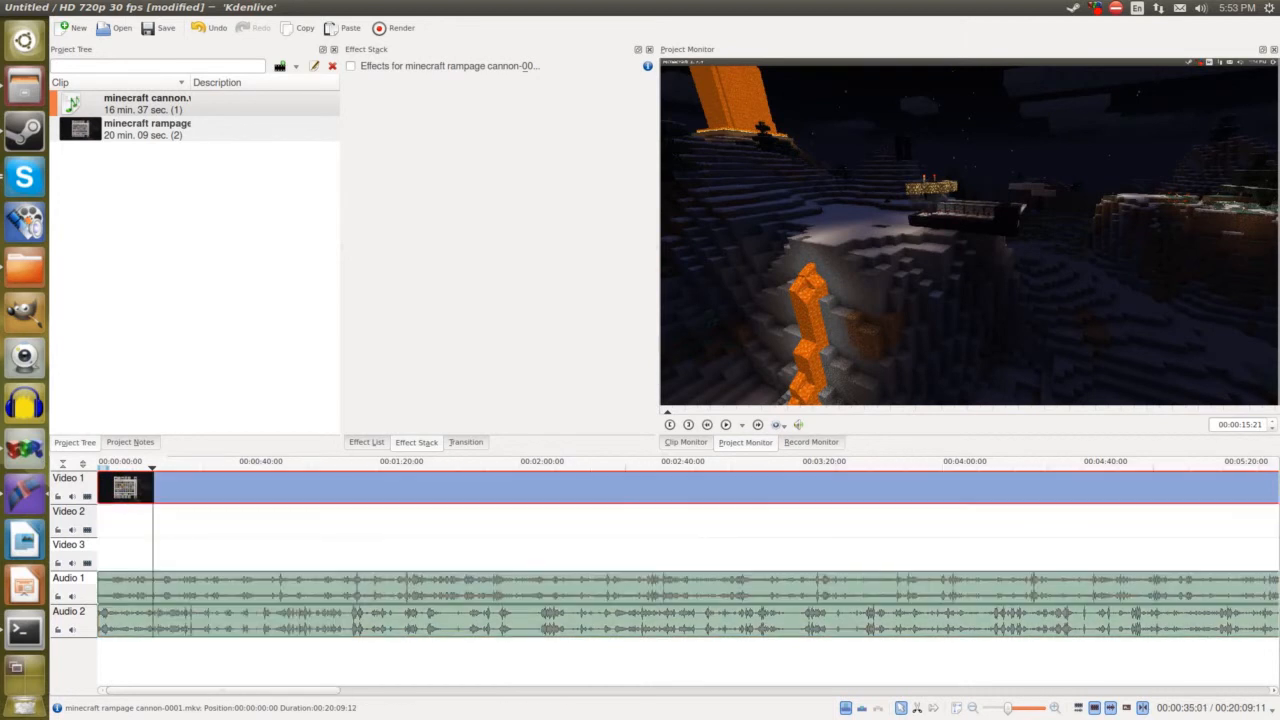
Step: Try to group the minecraft rampage clip on Video 1, and select it together with the Audio 1 clip
{"action": "mouse_move", "coordinate": [125, 488]}
{"action": "left_mouse_down"}
{"action": "mouse_move", "coordinate": [571, 488]}
{"action": "mouse_move", "coordinate": [165, 488]}
{"action": "mouse_move", "coordinate": [125, 520]}
{"action": "mouse_move", "coordinate": [125, 488]}
{"action": "left_mouse_up"}
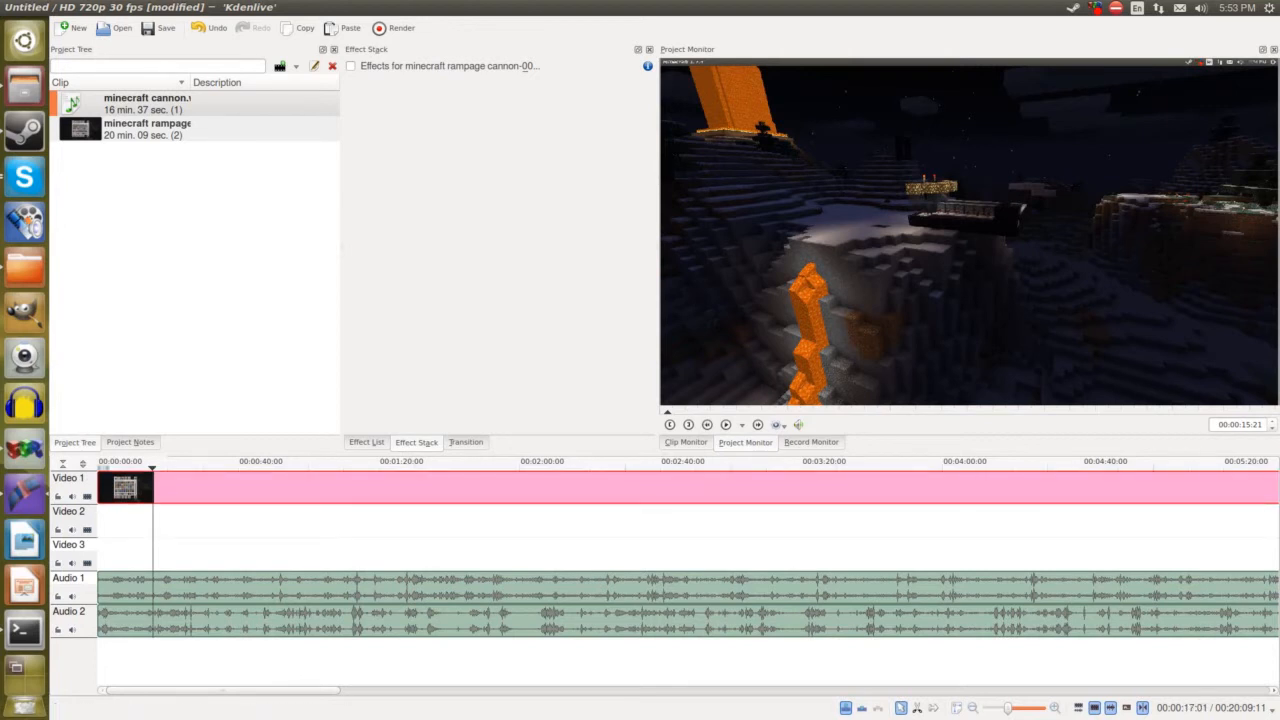
{"action": "left_click", "coordinate": [243, 620]}
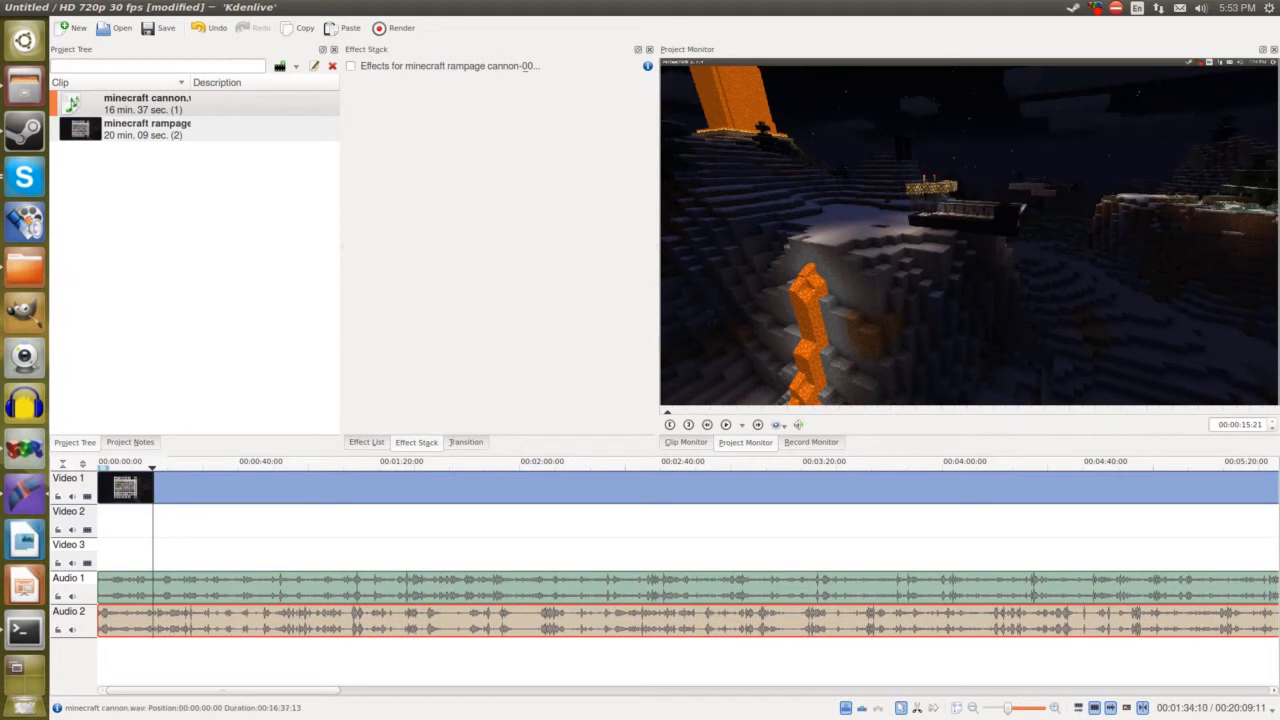
{"action": "left_click", "coordinate": [443, 488]}
{"action": "right_click", "coordinate": [443, 488]}
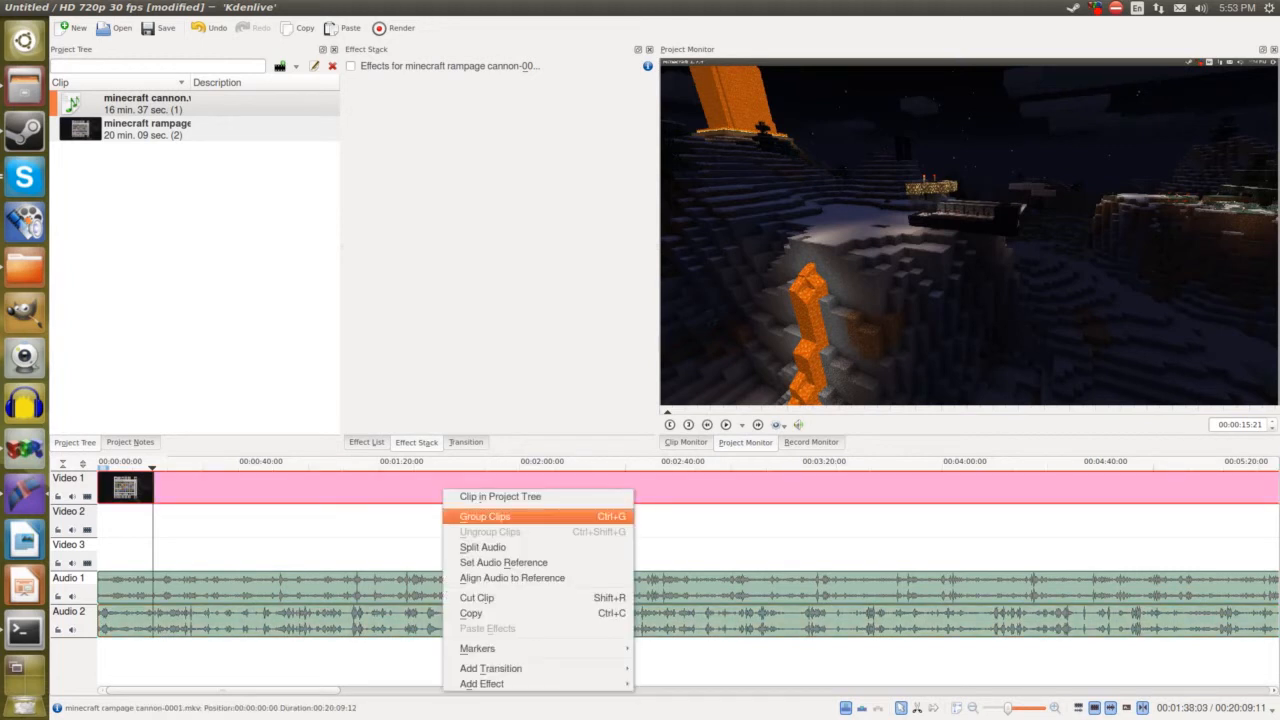
{"action": "left_click", "coordinate": [484, 516]}
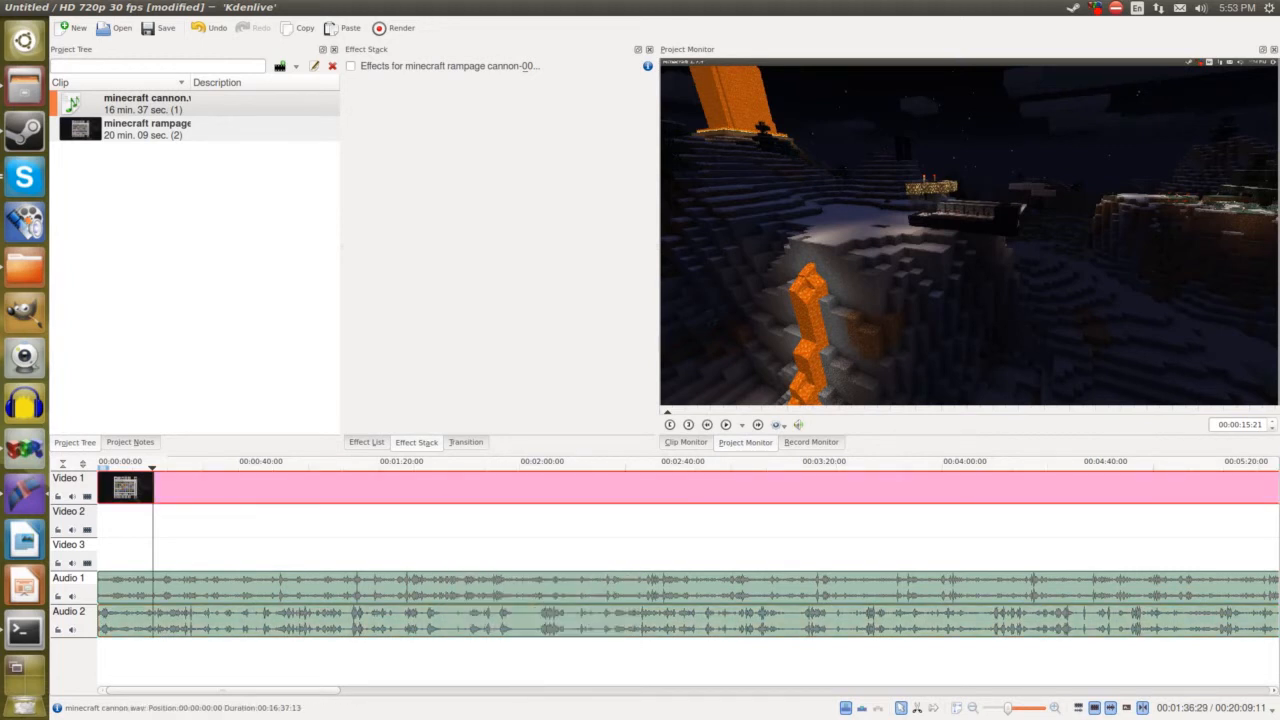
{"action": "left_click", "coordinate": [337, 587], "text": "ctrl"}
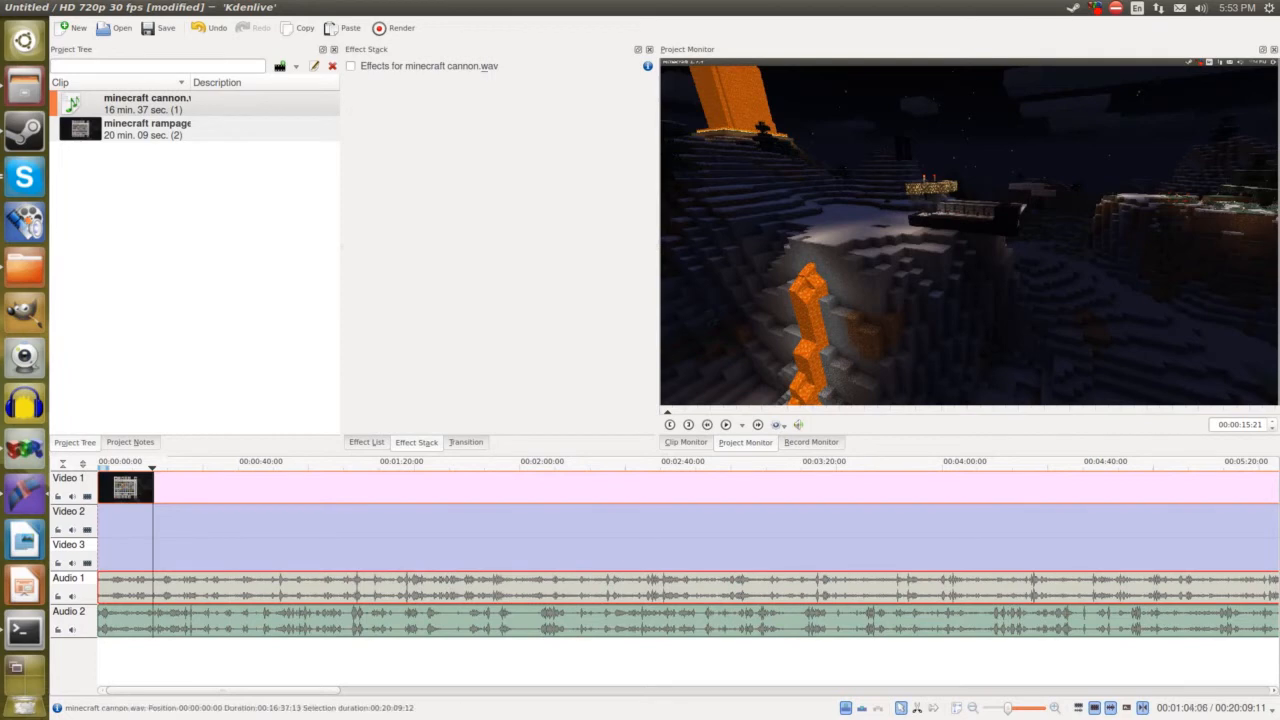
Step: Try to split the audio from the Video 1 clip a second time
{"action": "left_click_drag", "start_coordinate": [1008, 707], "coordinate": [995, 707]}
{"action": "mouse_move", "coordinate": [353, 488]}
{"action": "left_mouse_down"}
{"action": "mouse_move", "coordinate": [427, 488]}
{"action": "mouse_move", "coordinate": [341, 488]}
{"action": "left_mouse_up"}
{"action": "right_click", "coordinate": [349, 487]}
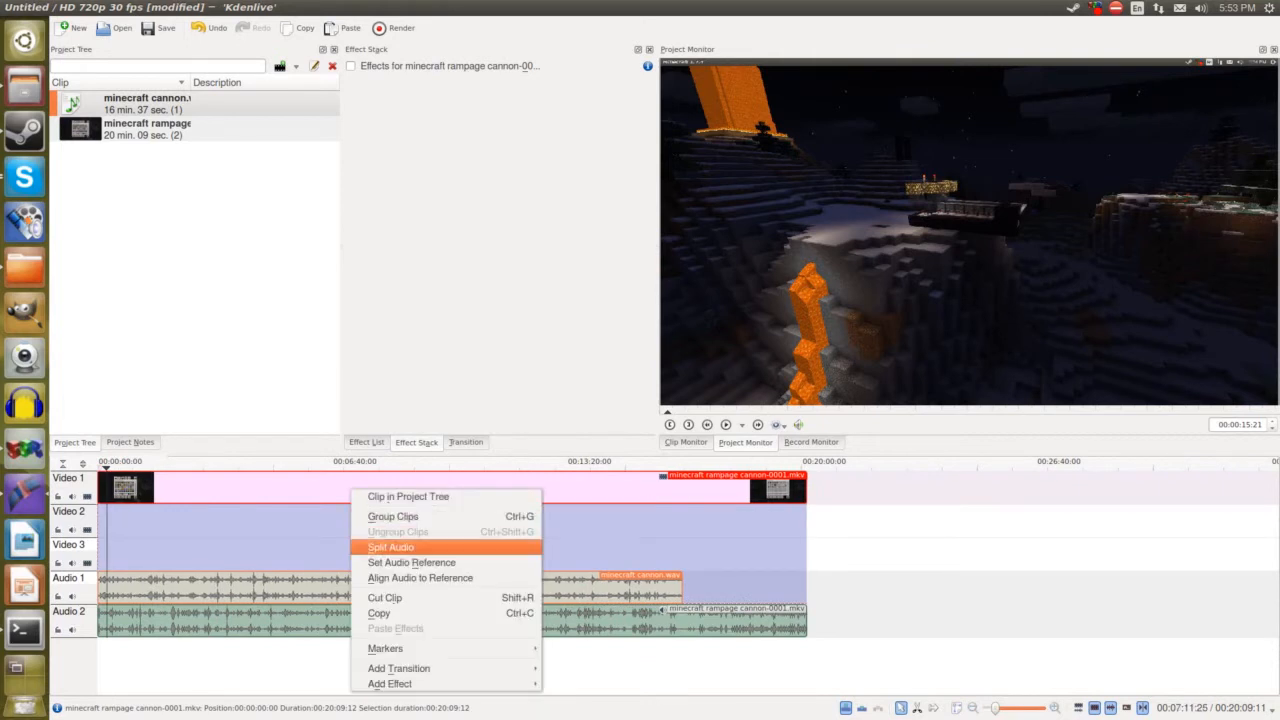
{"action": "left_click", "coordinate": [390, 547]}
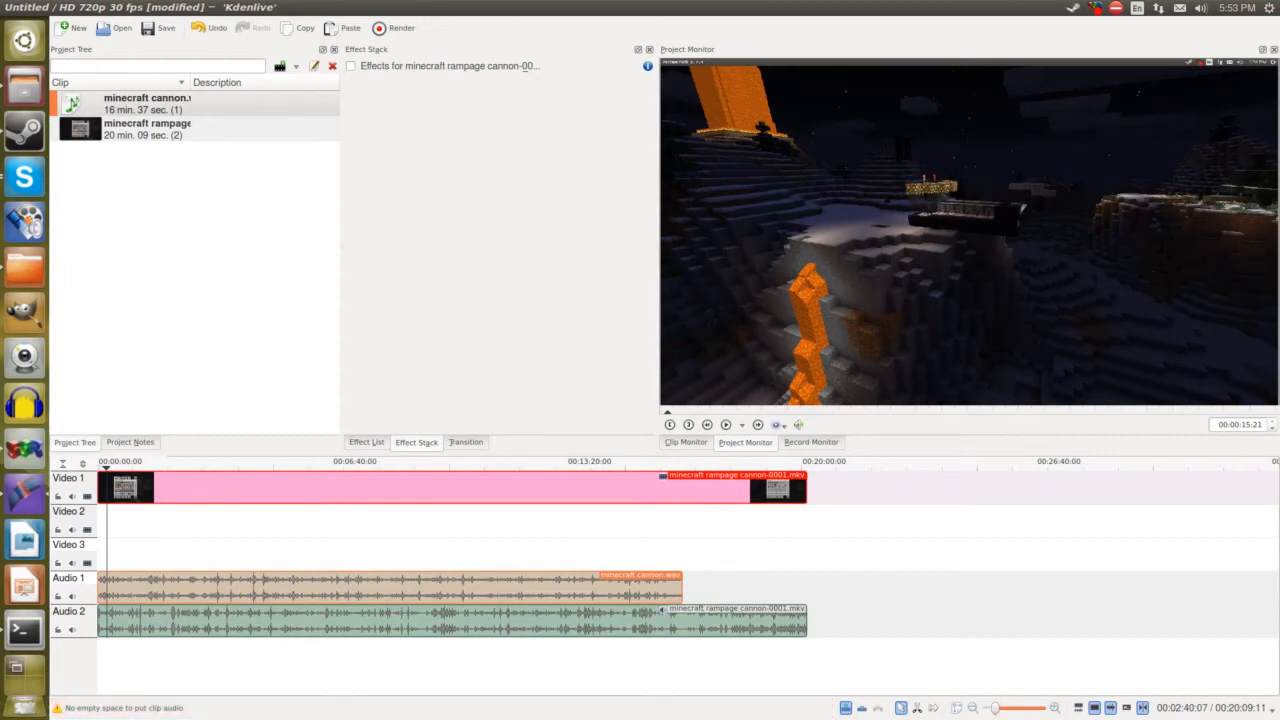
Step: Place the playhead at 00:00:10:15 and cut the minecraft rampage clip on Video 1 there
{"action": "scroll", "coordinate": [195, 547], "scroll_direction": "up", "scroll_amount": 6}
{"action": "left_click_drag", "start_coordinate": [461, 535], "coordinate": [485, 535]}
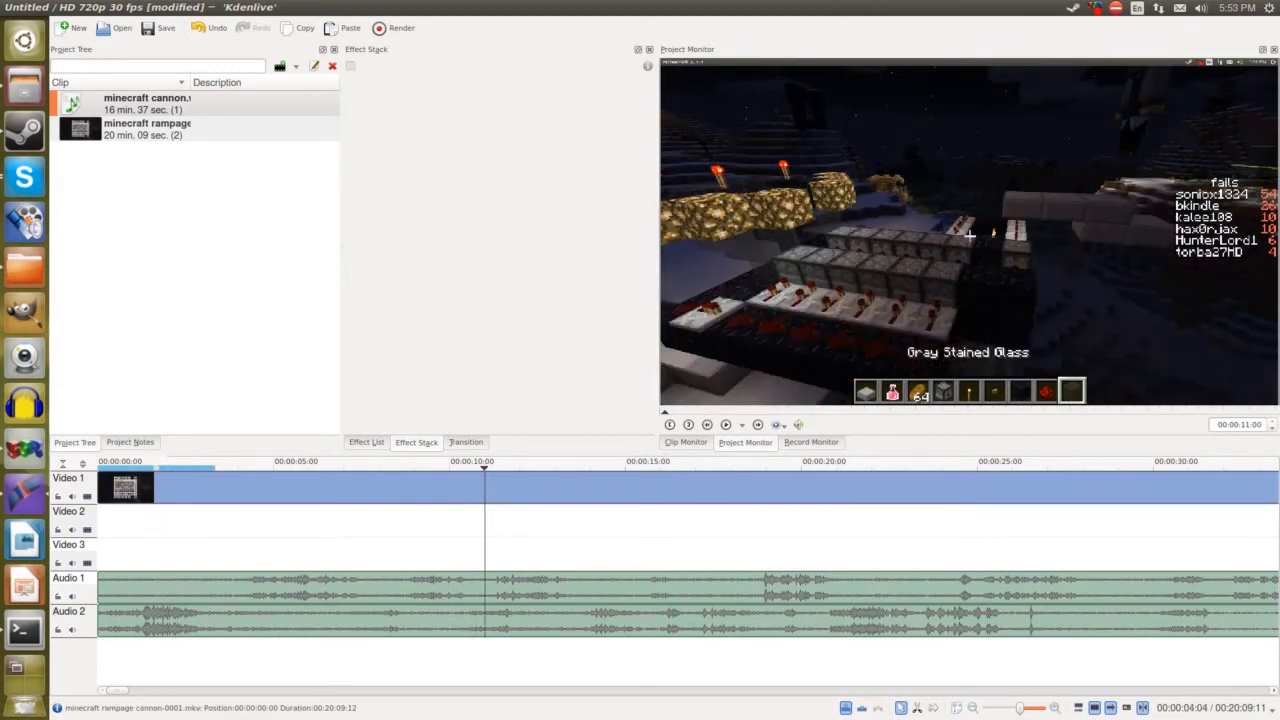
{"action": "left_click_drag", "start_coordinate": [181, 466], "coordinate": [467, 466]}
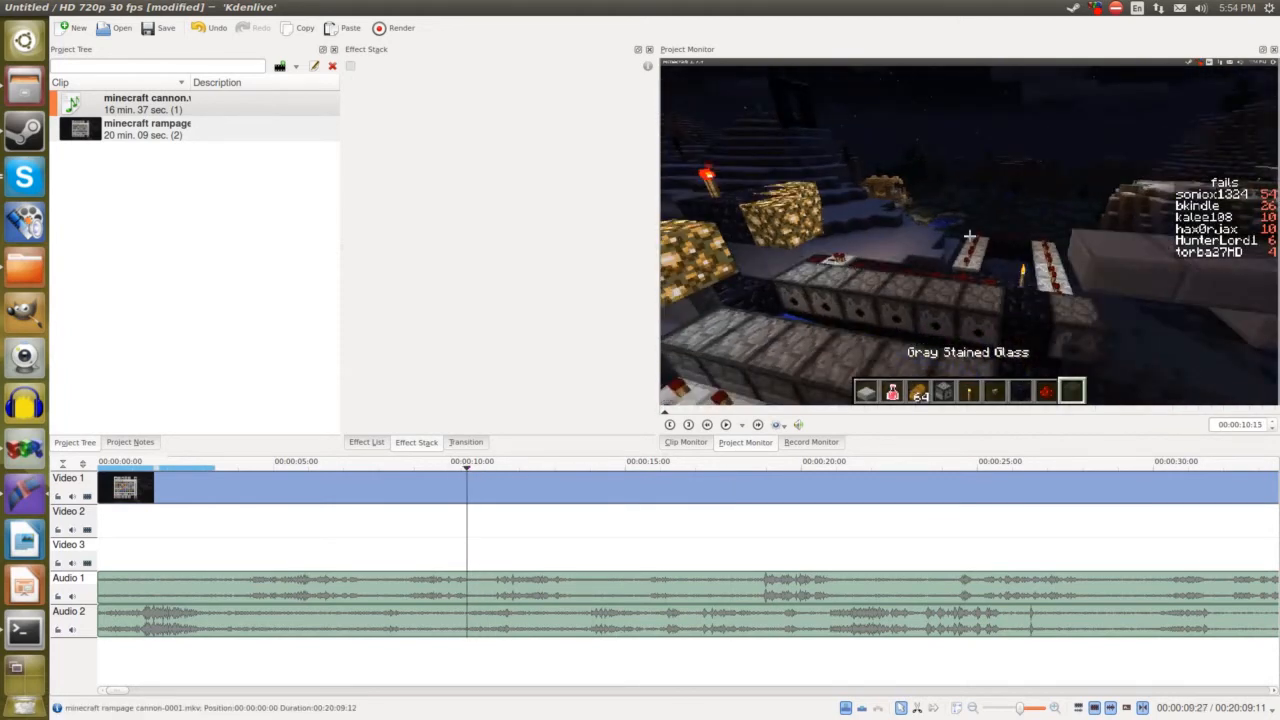
{"action": "right_click", "coordinate": [467, 497]}
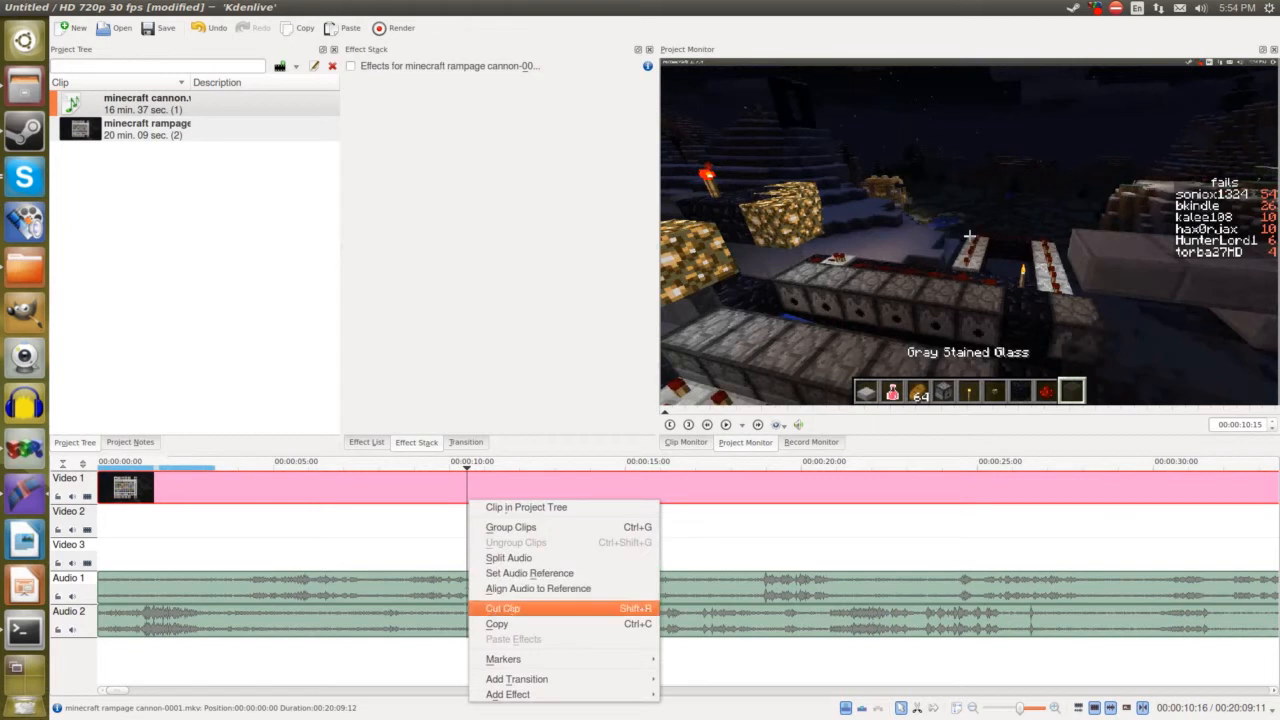
{"action": "left_click", "coordinate": [502, 608]}
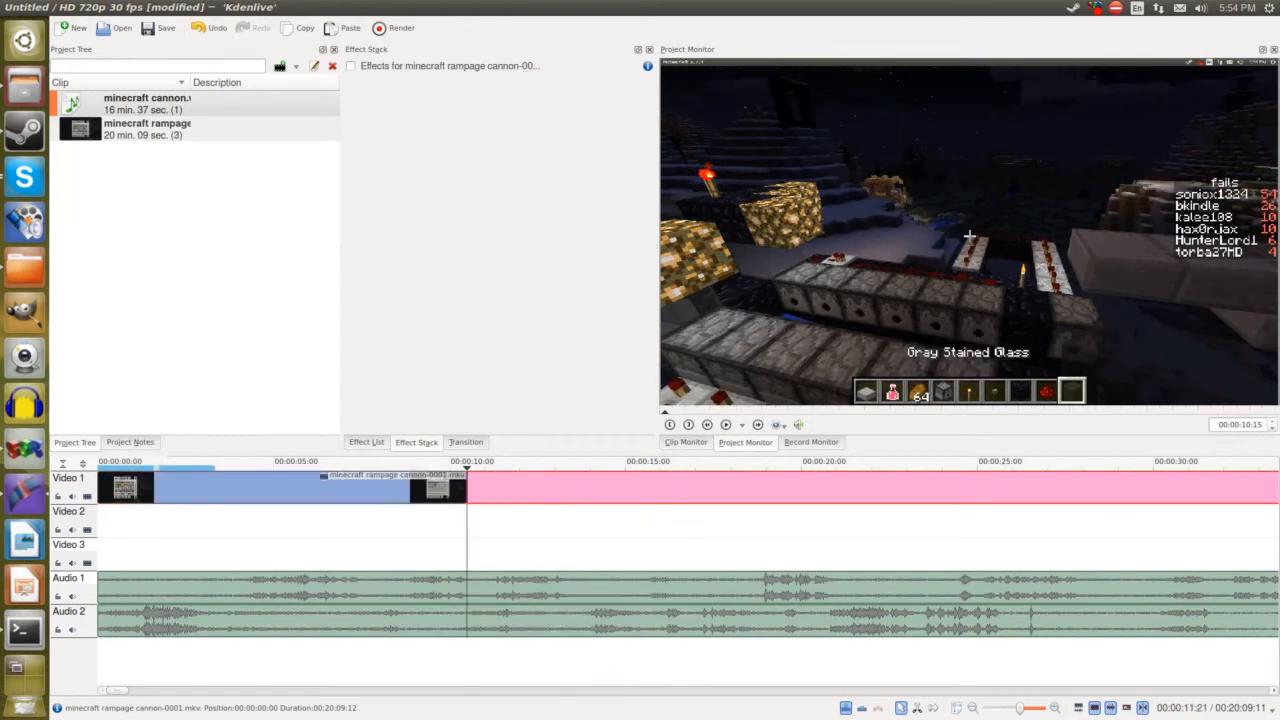
Step: Cut the clips on Audio 1 and Audio 2 at the playhead, matching the Video 1 cut
{"action": "right_click", "coordinate": [467, 592]}
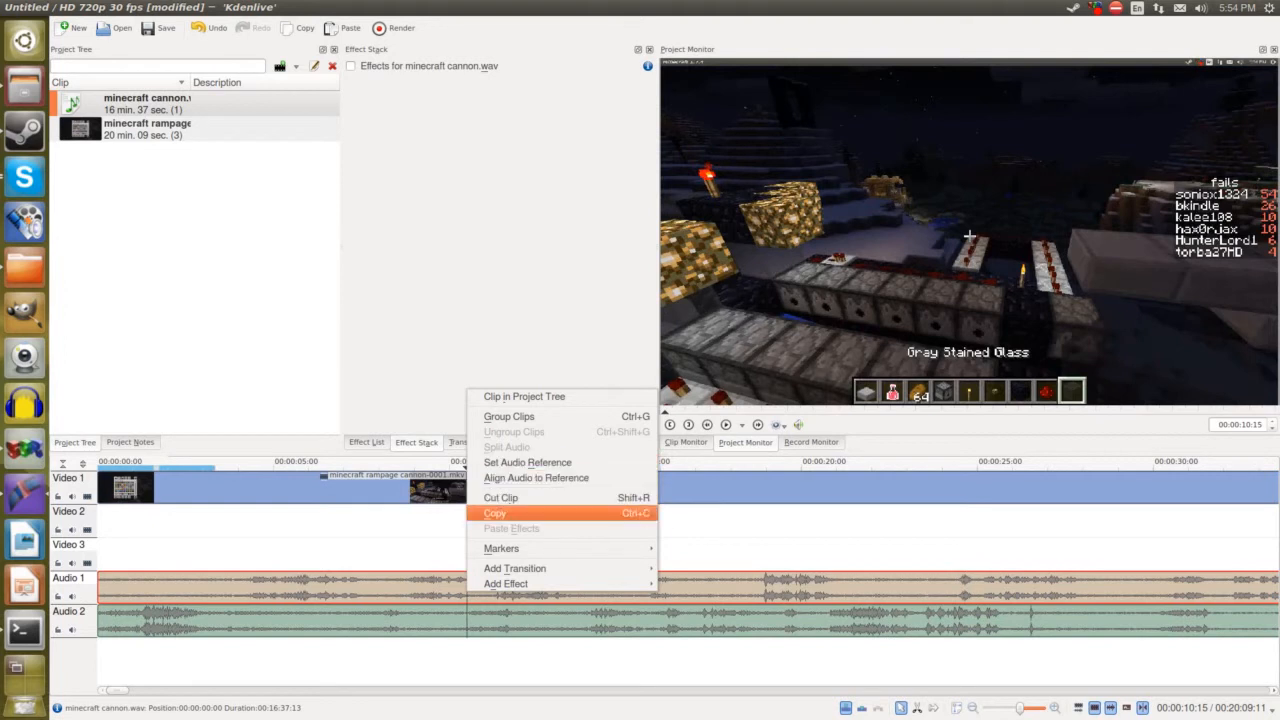
{"action": "left_click", "coordinate": [500, 497]}
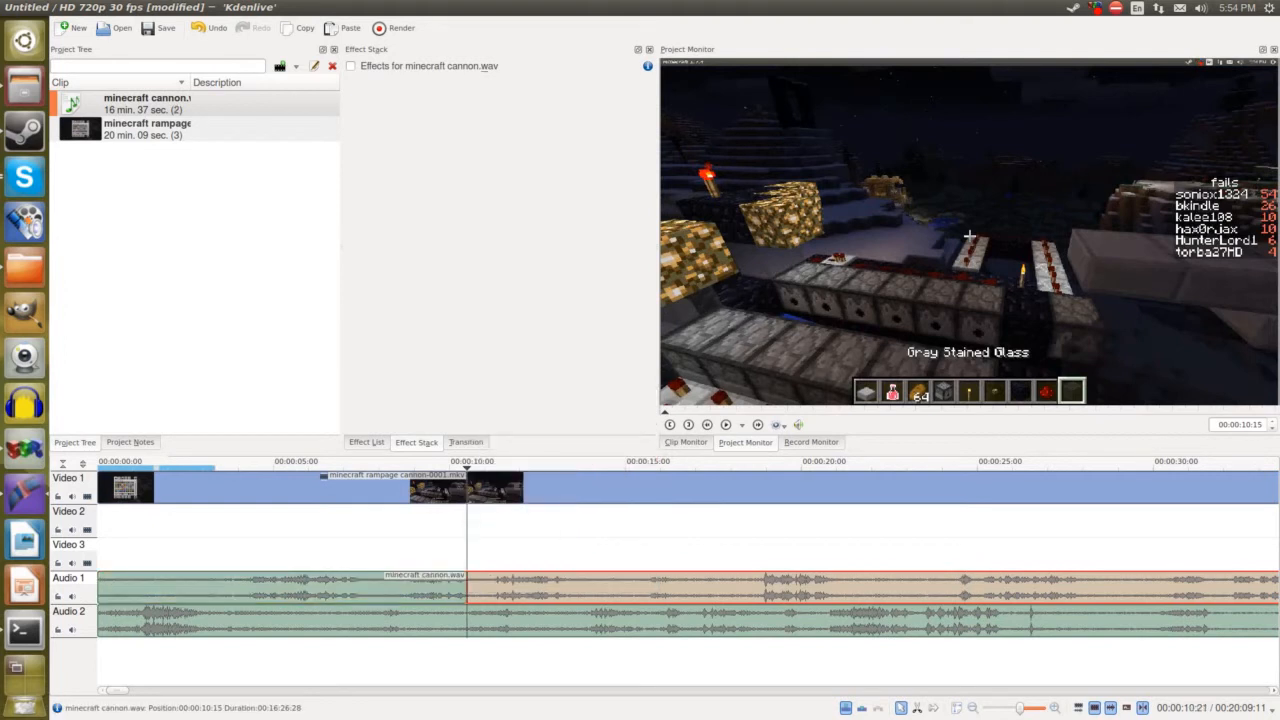
{"action": "right_click", "coordinate": [467, 625]}
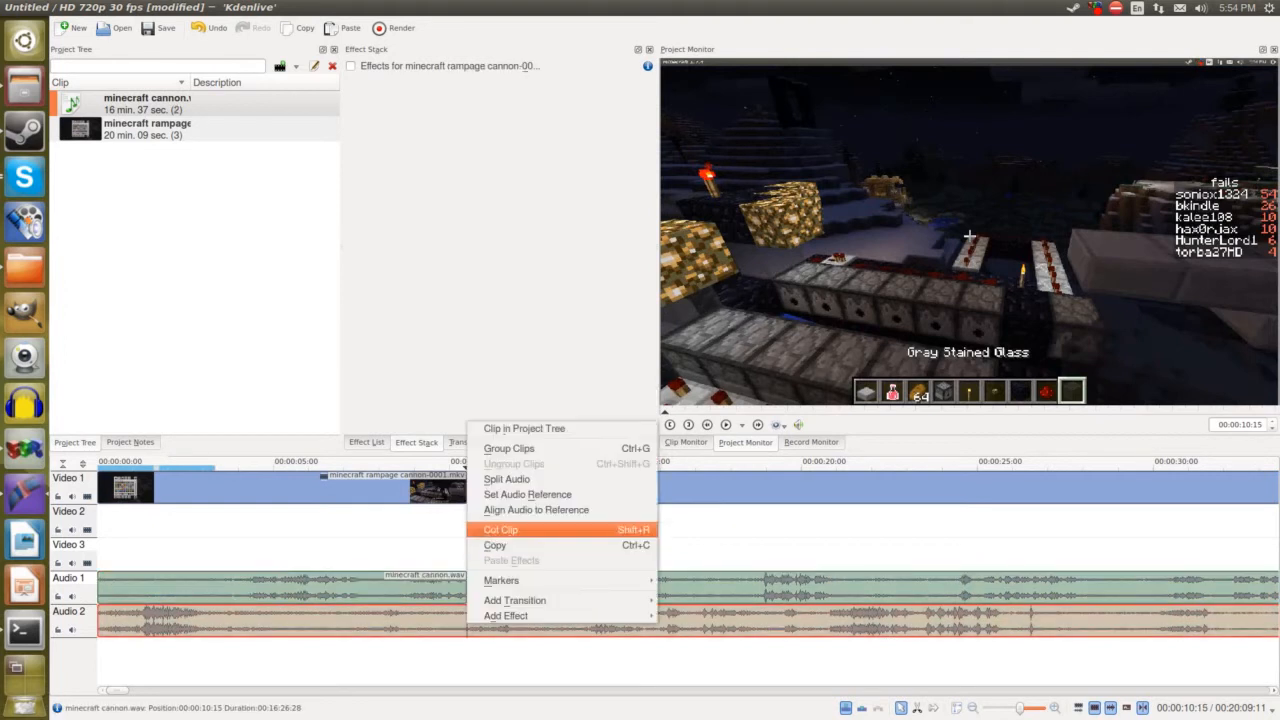
{"action": "left_click", "coordinate": [490, 529]}
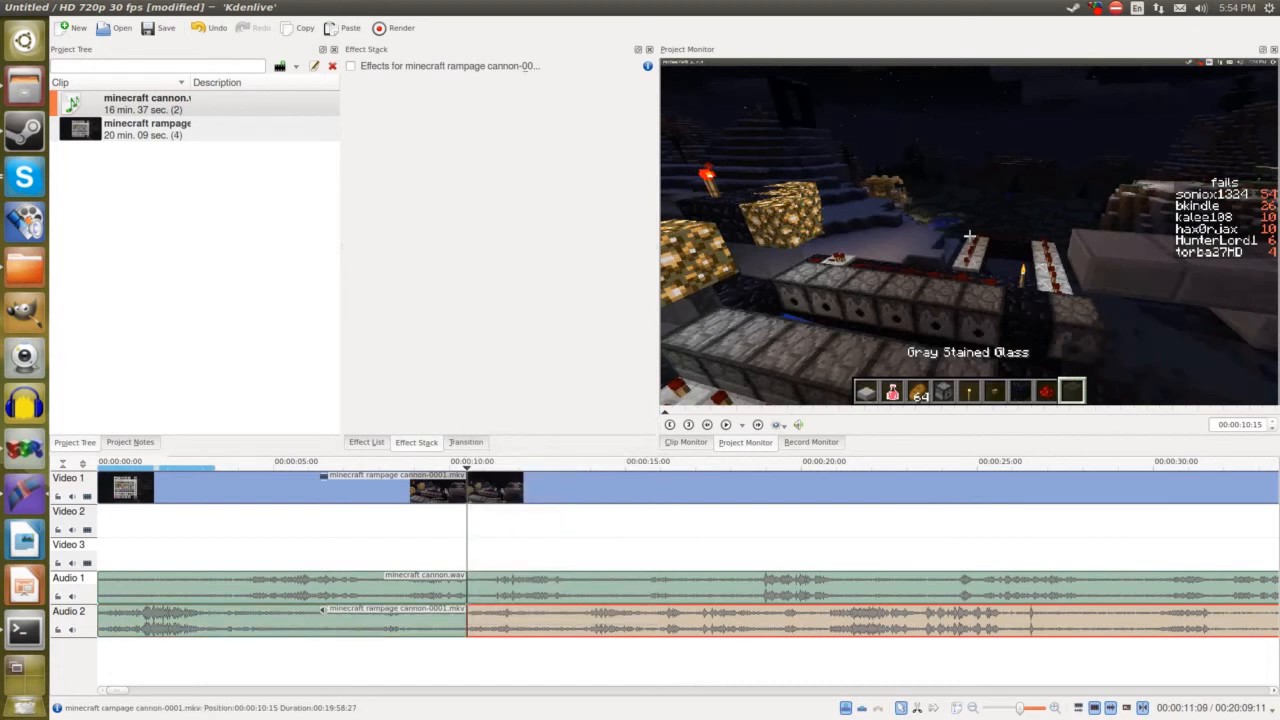
Step: Select the second segments on Video 1, Audio 1 and Audio 2, and move them together to start at about 18.5 seconds
{"action": "left_click", "coordinate": [512, 488], "text": "ctrl"}
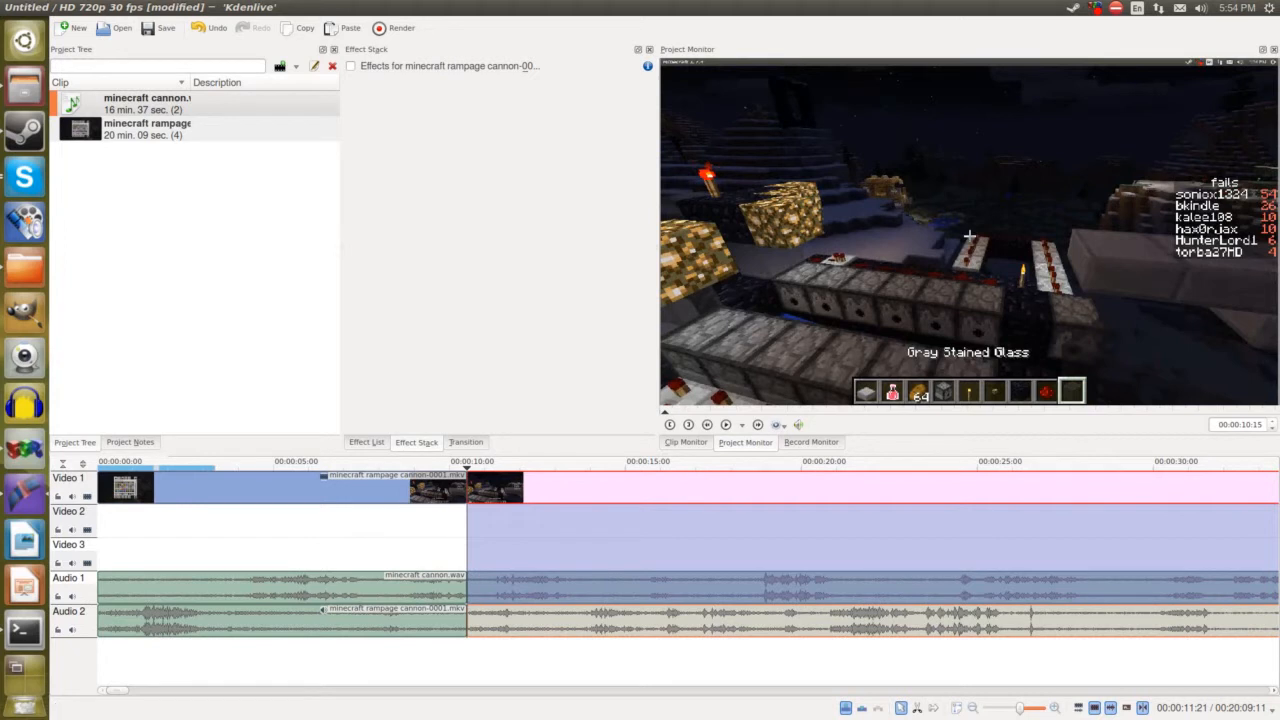
{"action": "left_click", "coordinate": [510, 488]}
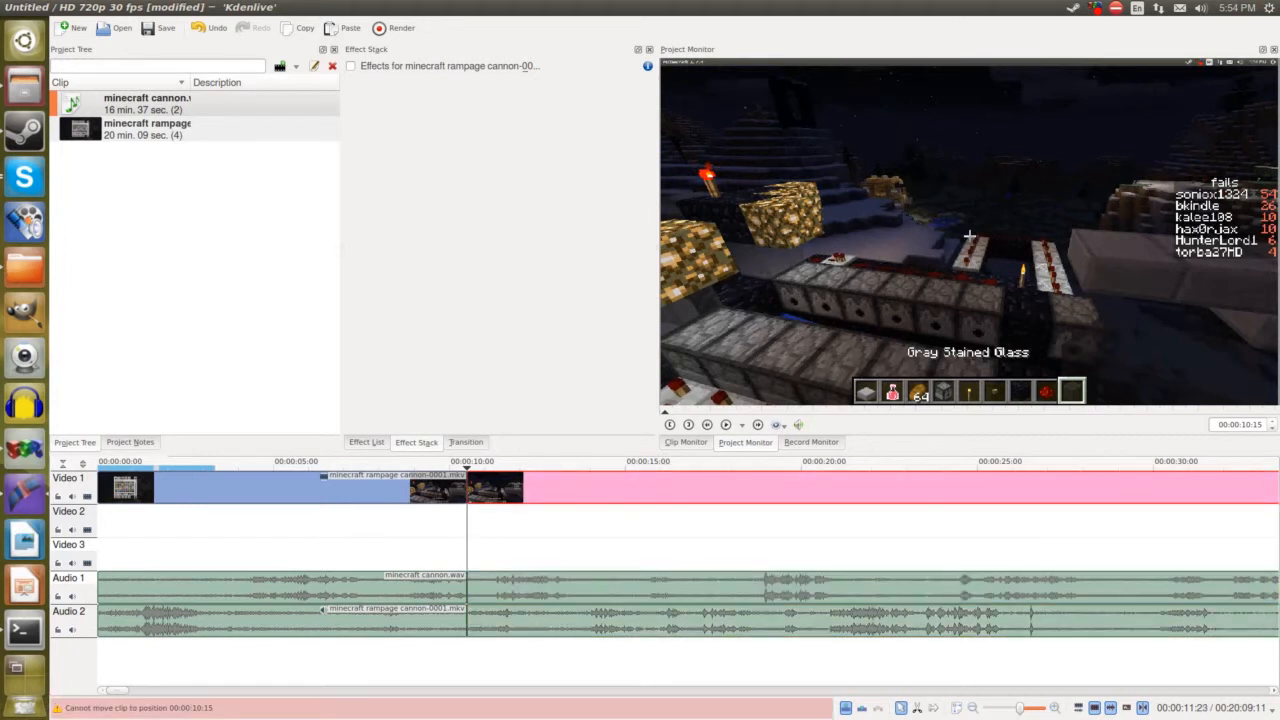
{"action": "left_click", "coordinate": [513, 620], "text": "ctrl"}
{"action": "left_click", "coordinate": [519, 588], "text": "ctrl"}
{"action": "left_click", "coordinate": [520, 488], "text": "ctrl"}
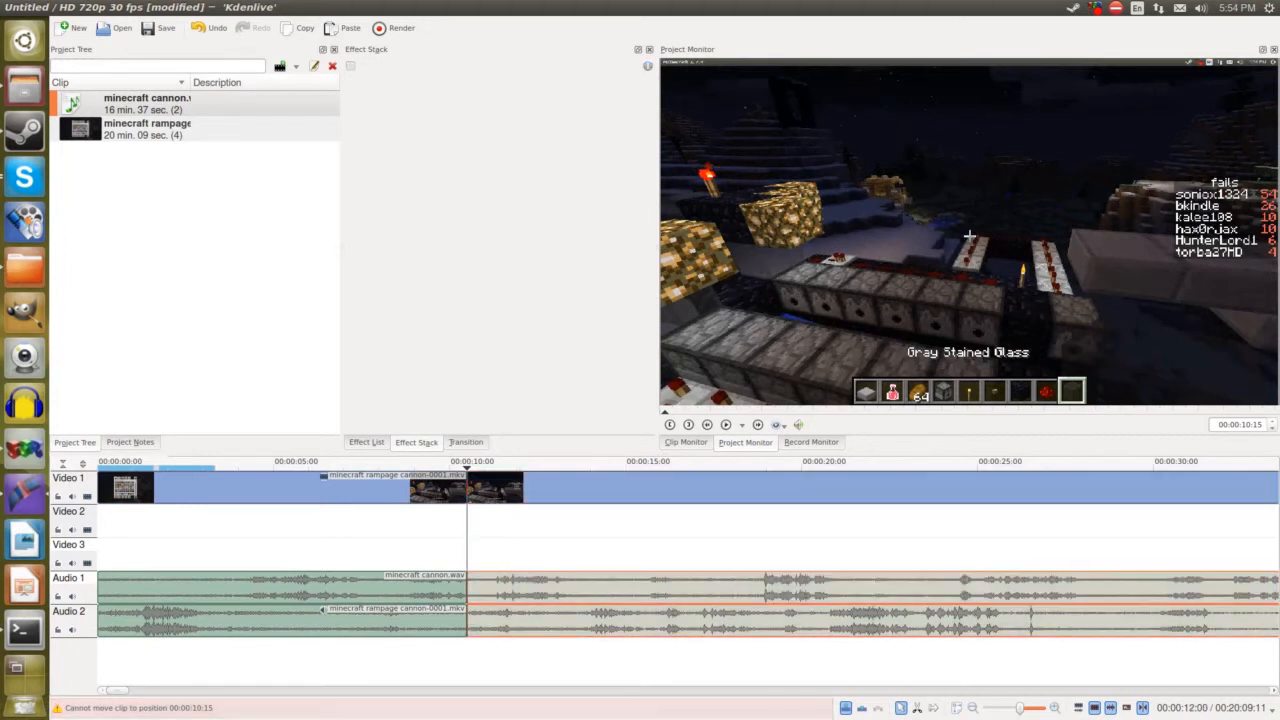
{"action": "left_click", "coordinate": [520, 488]}
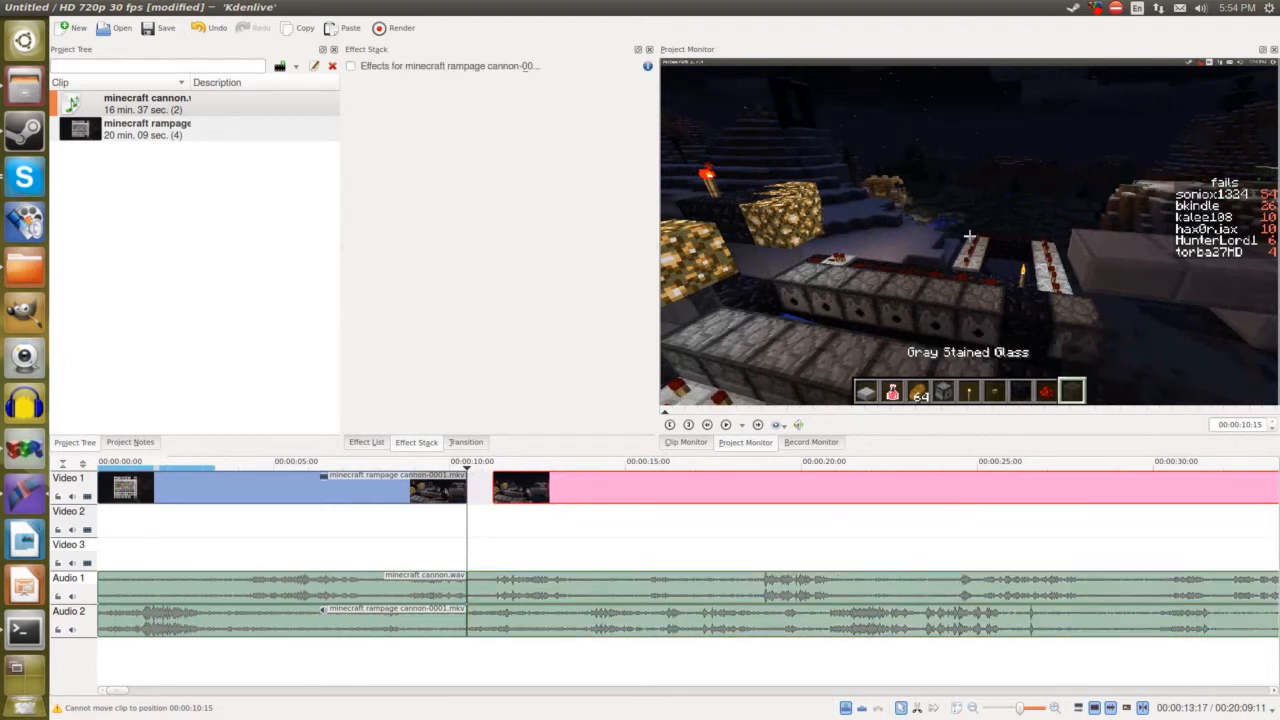
{"action": "left_click", "coordinate": [535, 620], "text": "ctrl"}
{"action": "left_click", "coordinate": [535, 588], "text": "ctrl"}
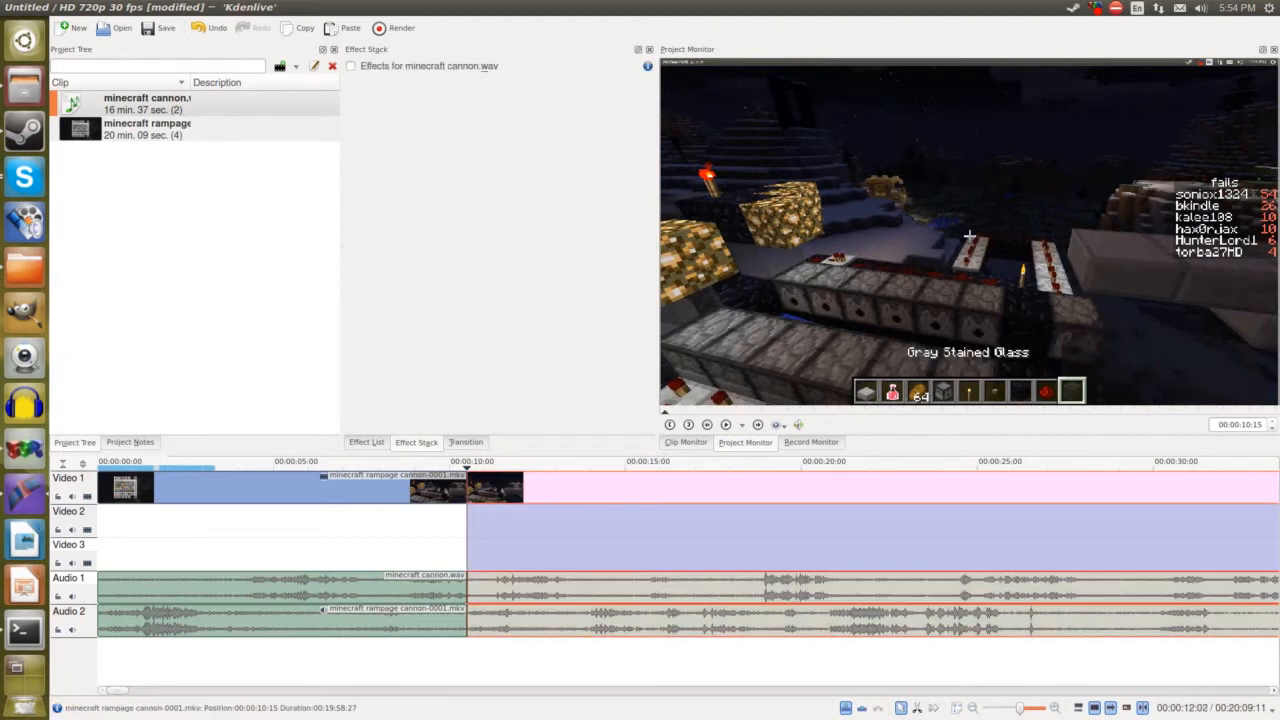
{"action": "left_click_drag", "start_coordinate": [535, 588], "coordinate": [817, 588]}
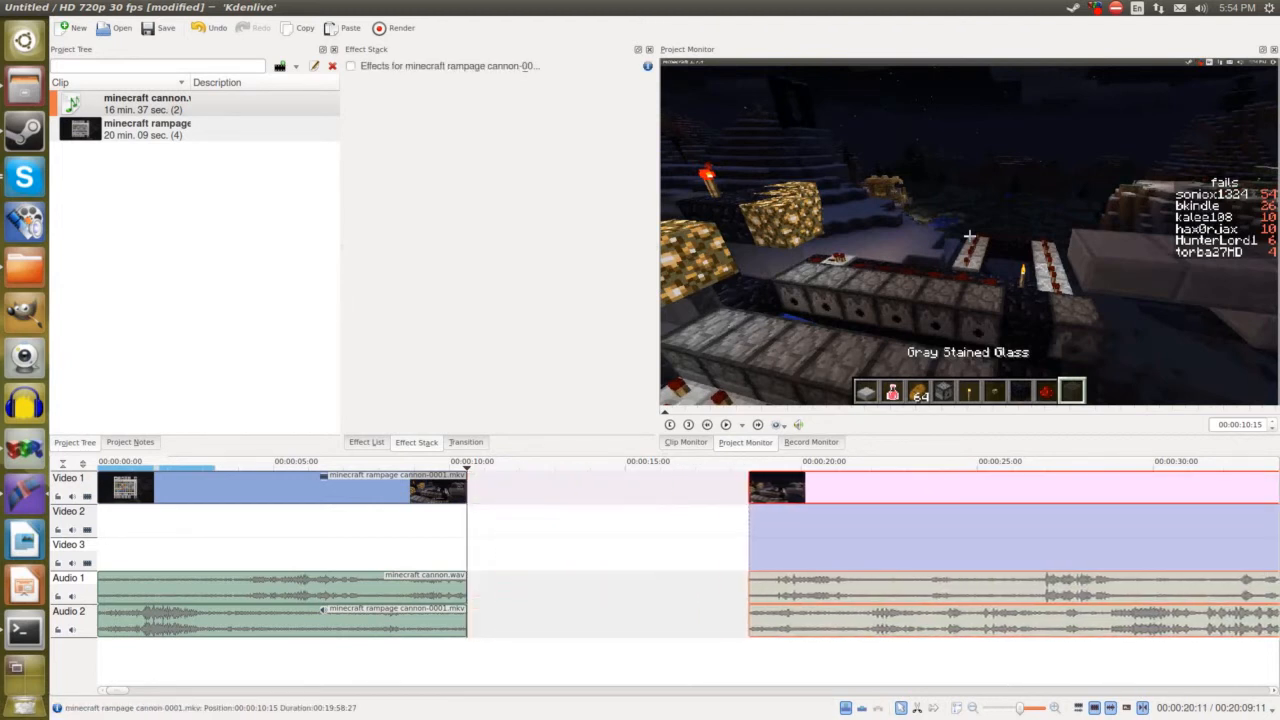
Step: Scrub through the first Video 1 segment and place the playhead at 00:00:00:11
{"action": "left_click", "coordinate": [328, 543]}
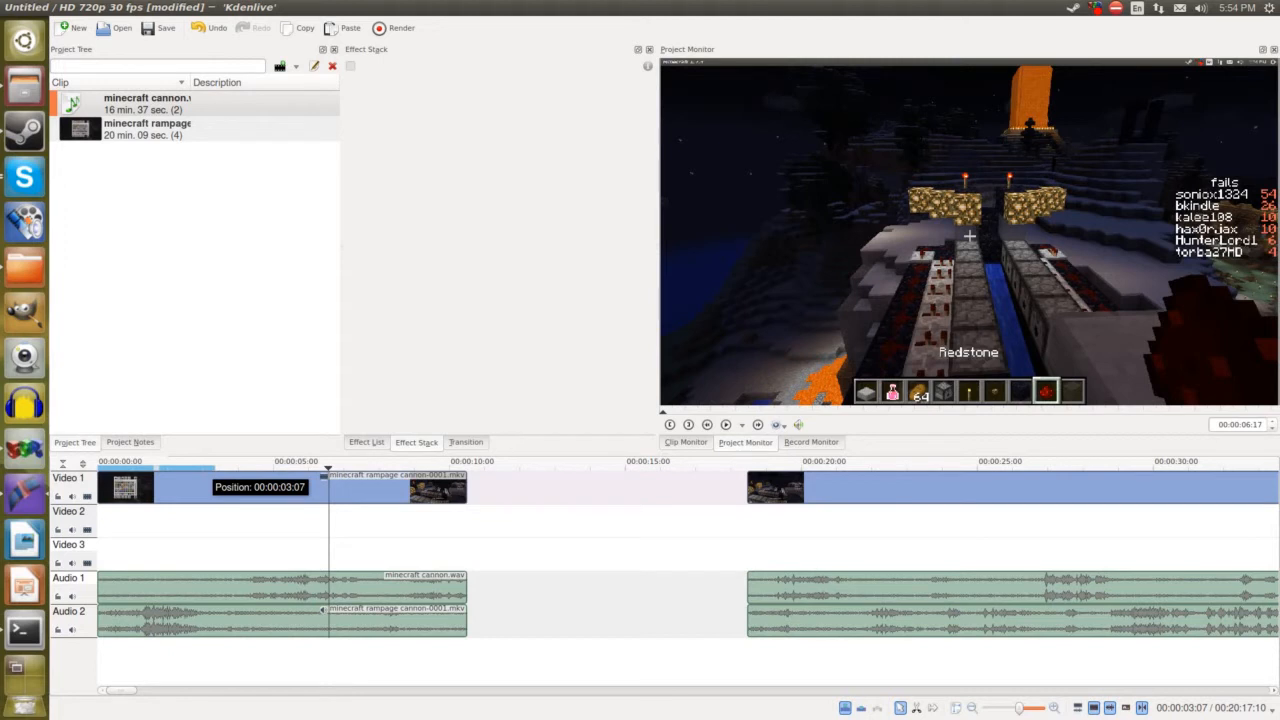
{"action": "left_click", "coordinate": [211, 482]}
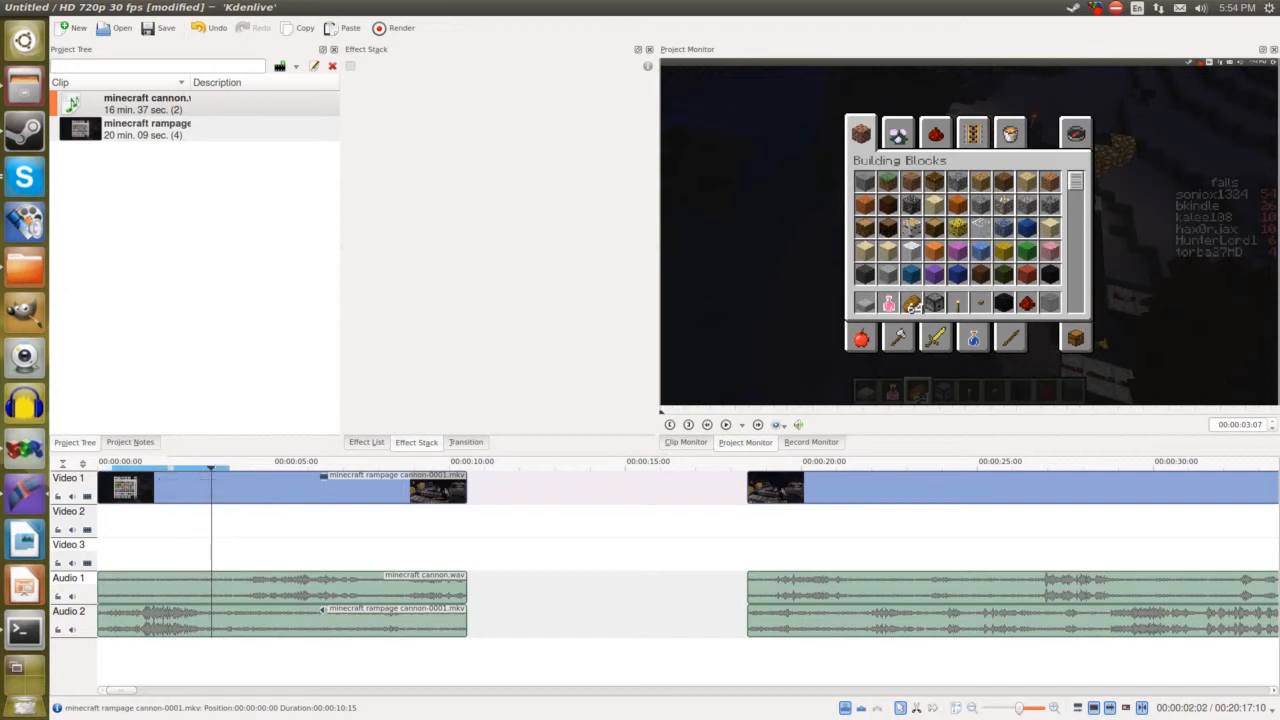
{"action": "left_click_drag", "start_coordinate": [171, 462], "coordinate": [271, 462]}
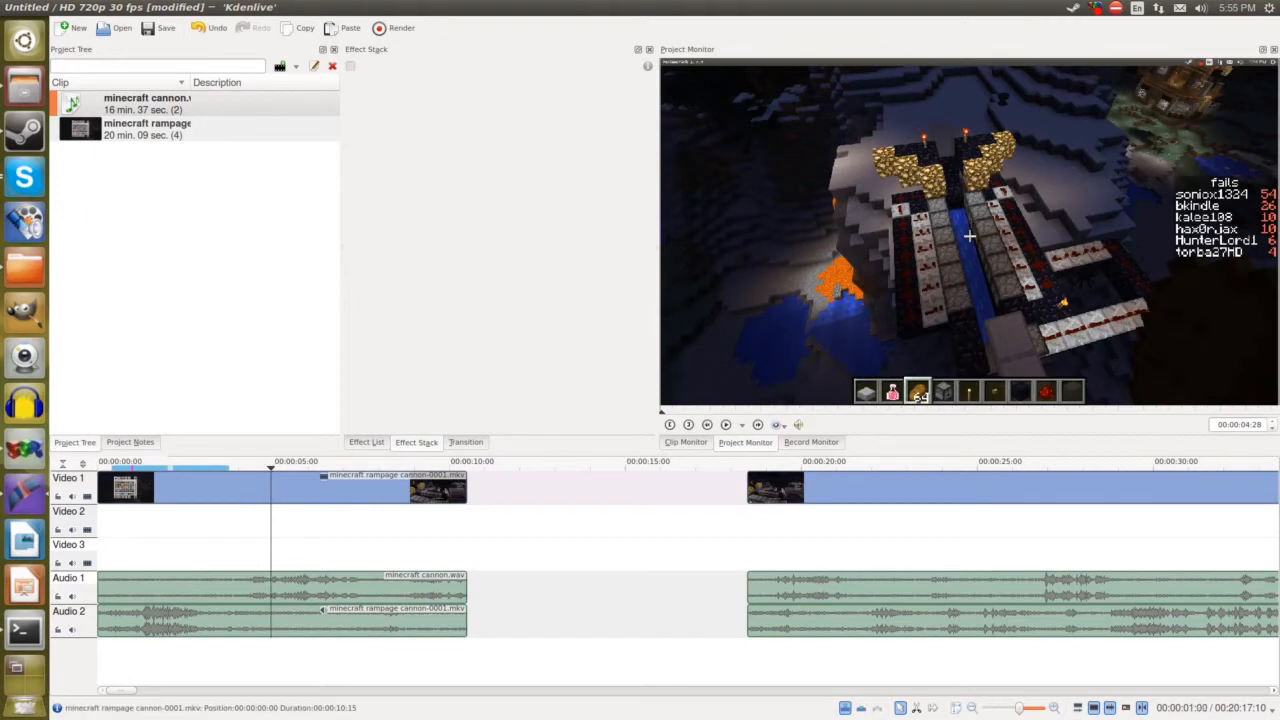
{"action": "left_click_drag", "start_coordinate": [133, 462], "coordinate": [111, 462]}
Step: Extend the timeline zone to the end of the first segment, and check it at several zoom levels
{"action": "scroll", "coordinate": [110, 486], "scroll_direction": "down", "scroll_amount": 3}
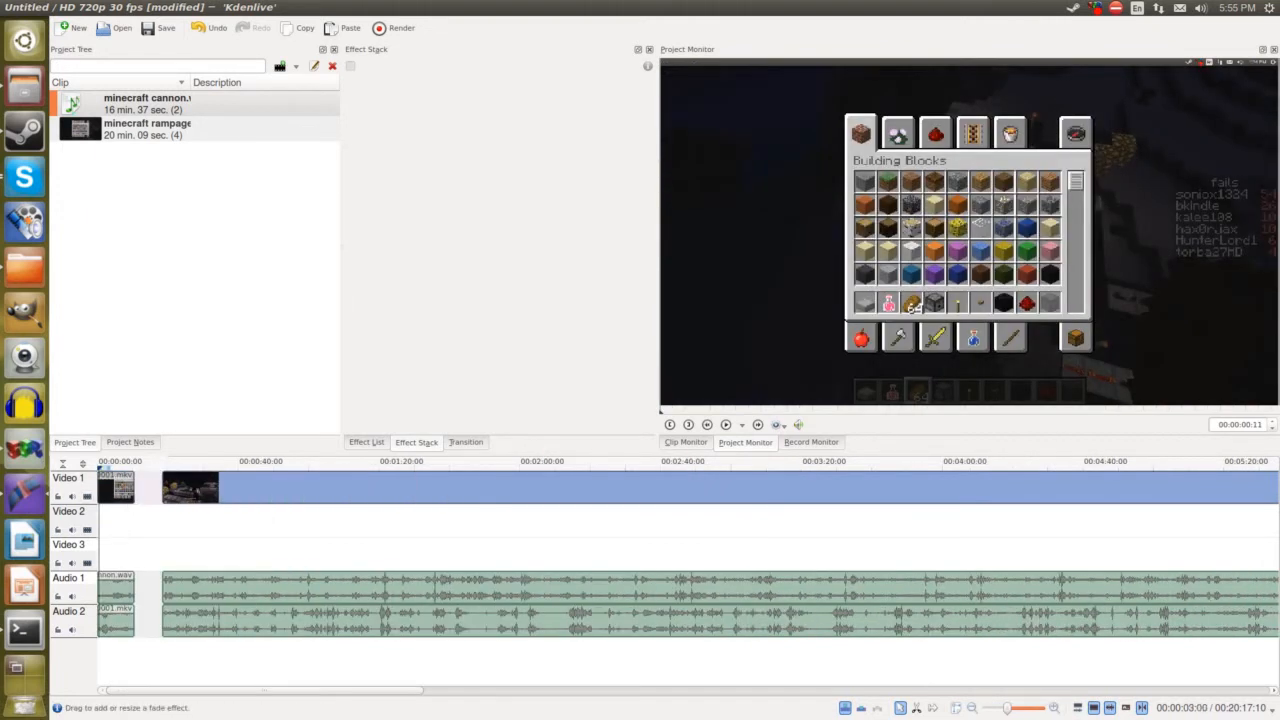
{"action": "left_click_drag", "start_coordinate": [109, 468], "coordinate": [134, 468]}
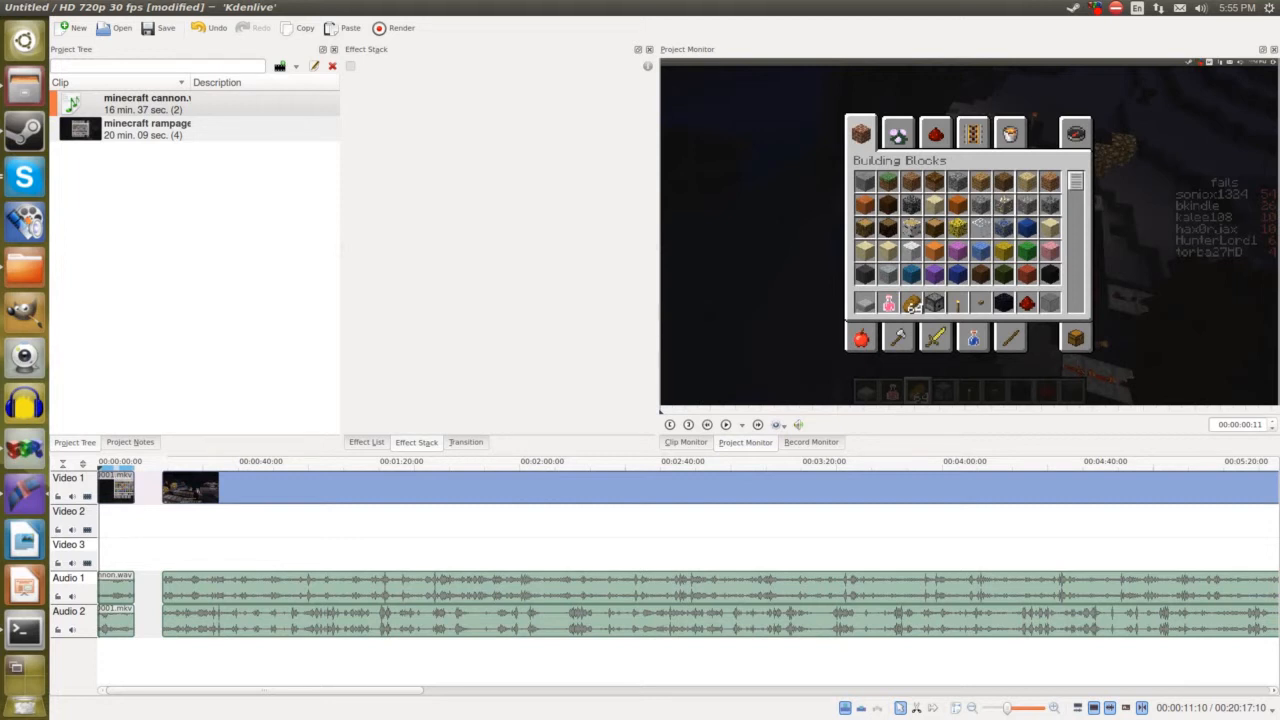
{"action": "scroll", "coordinate": [122, 488], "scroll_direction": "up", "scroll_amount": 5}
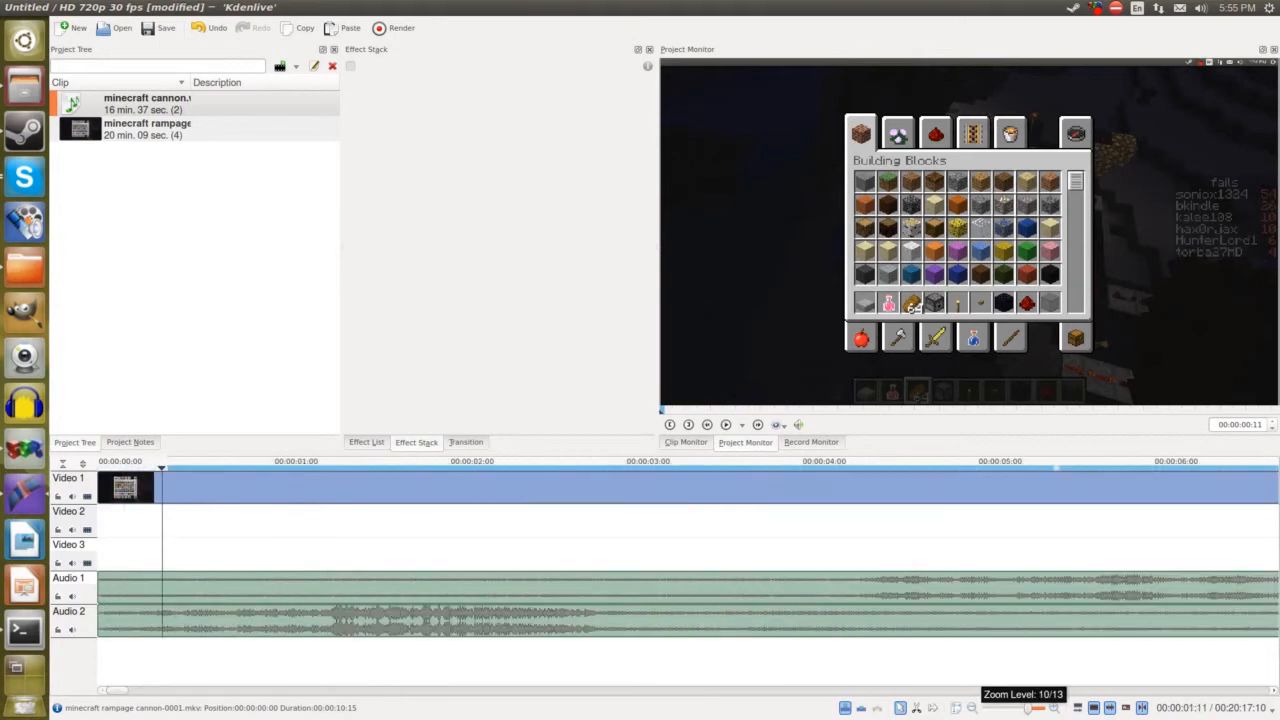
{"action": "scroll", "coordinate": [122, 488], "scroll_direction": "down", "scroll_amount": 4}
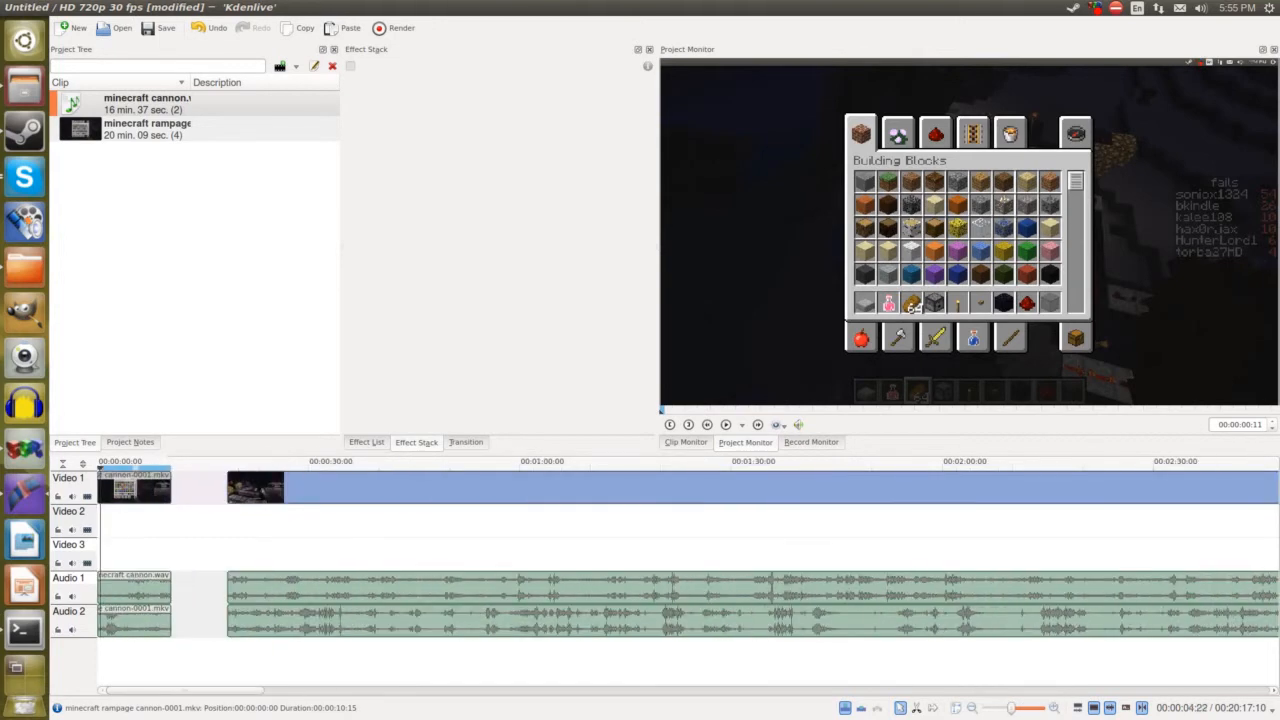
{"action": "scroll", "coordinate": [1012, 707], "scroll_direction": "down", "scroll_amount": 2}
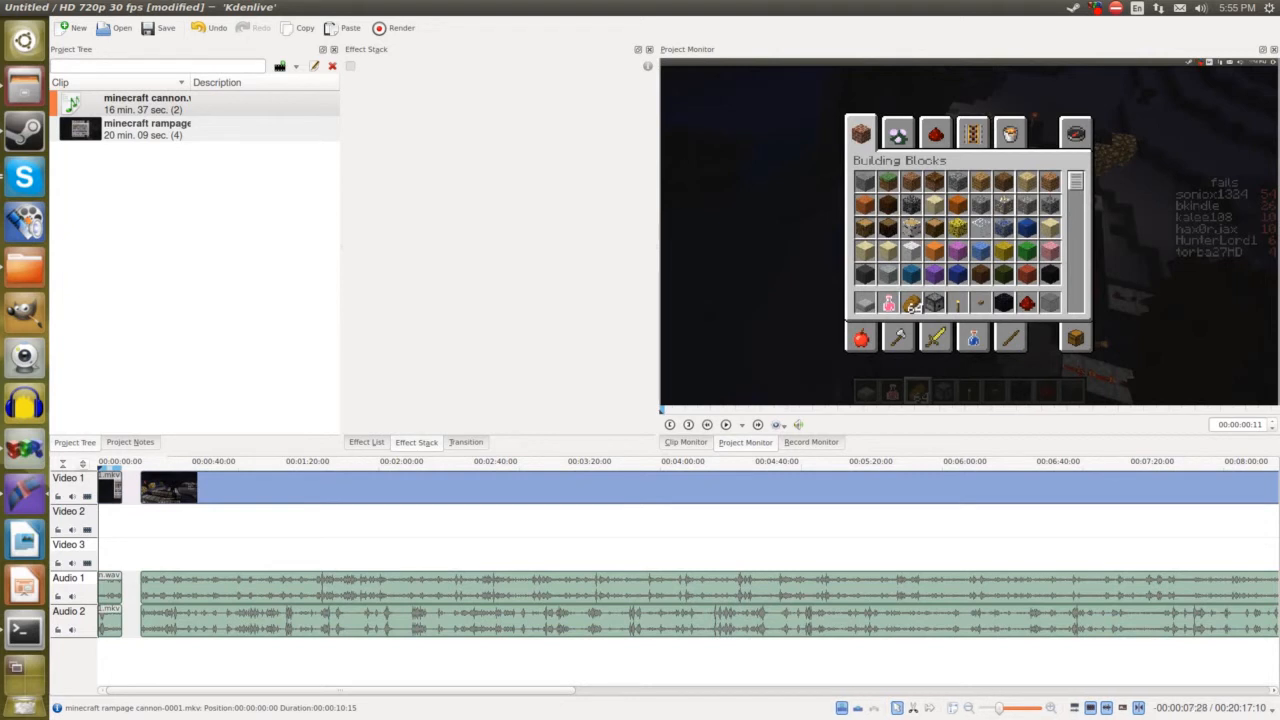
{"action": "scroll", "coordinate": [1030, 707], "scroll_direction": "up", "scroll_amount": 5}
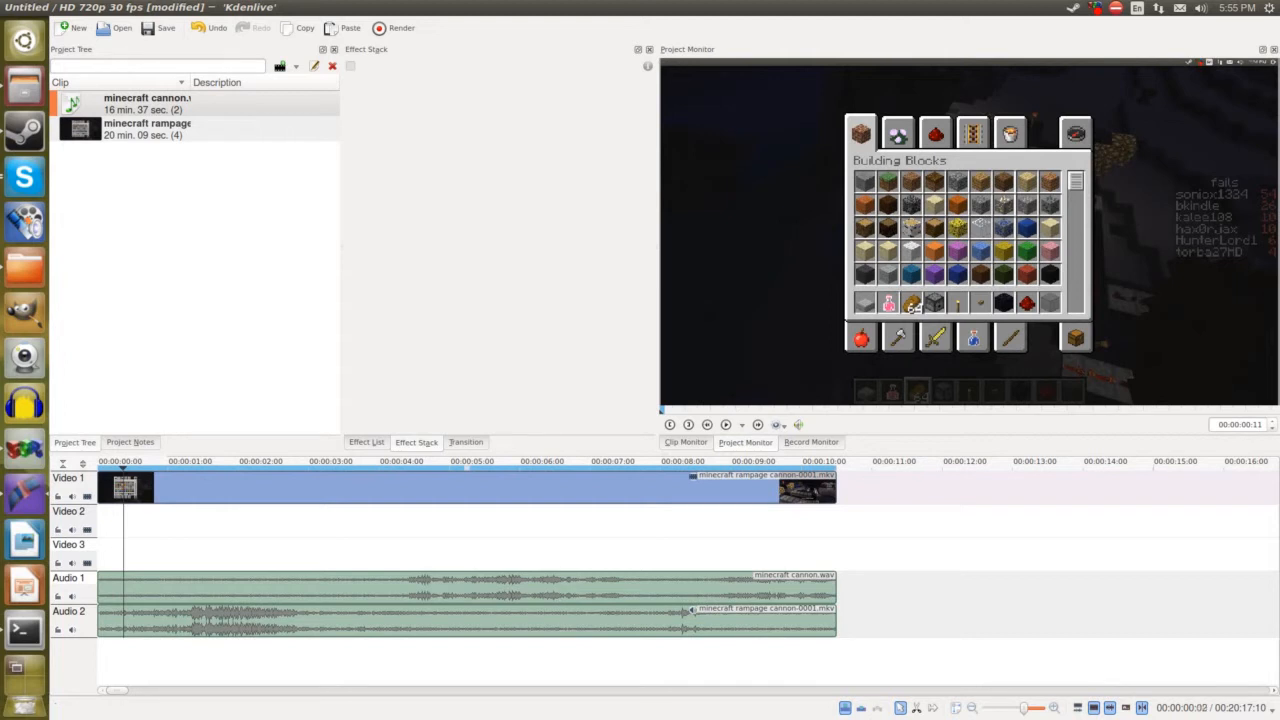
Step: Add a 00:00:00:25 Fade to Black at the end and a 00:00:00:20 Fade from Black at the start of the first Video 1 segment
{"action": "left_click", "coordinate": [103, 488]}
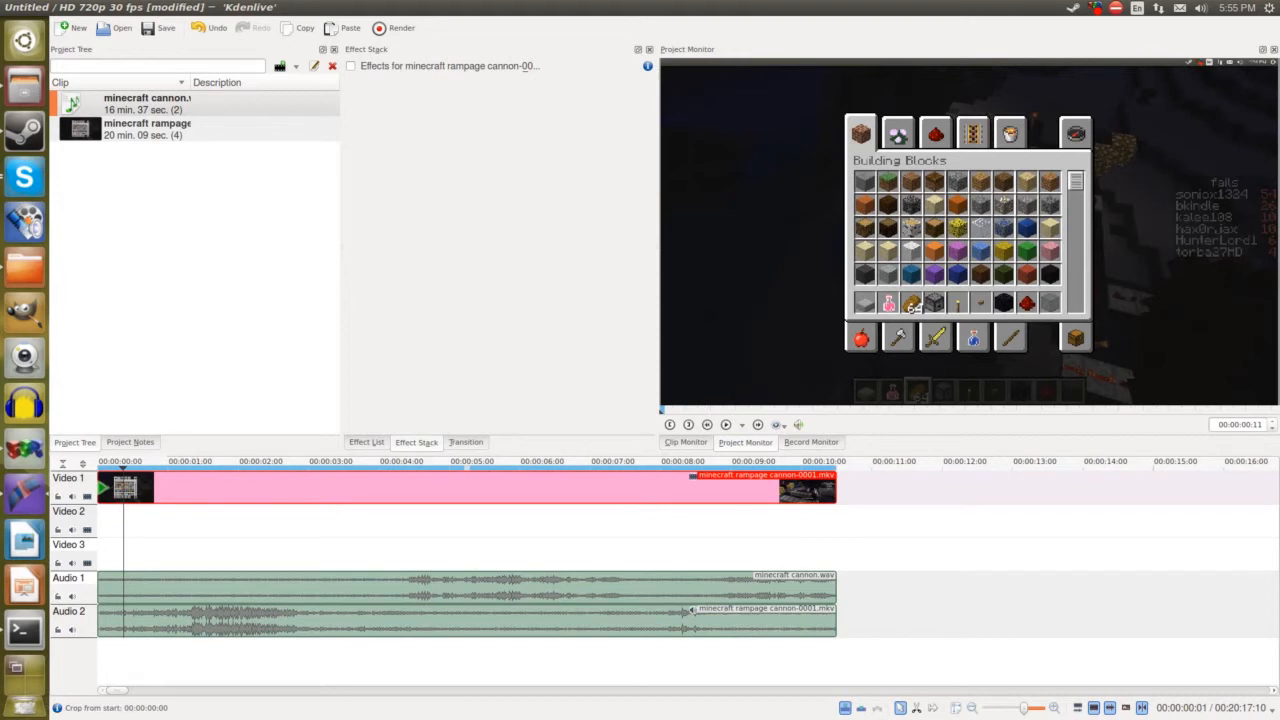
{"action": "mouse_move", "coordinate": [103, 488]}
{"action": "left_mouse_down"}
{"action": "mouse_move", "coordinate": [828, 488]}
{"action": "mouse_move", "coordinate": [98, 488]}
{"action": "left_mouse_up"}
{"action": "mouse_move", "coordinate": [834, 488]}
{"action": "left_mouse_down"}
{"action": "mouse_move", "coordinate": [771, 488]}
{"action": "mouse_move", "coordinate": [836, 488]}
{"action": "left_mouse_up"}
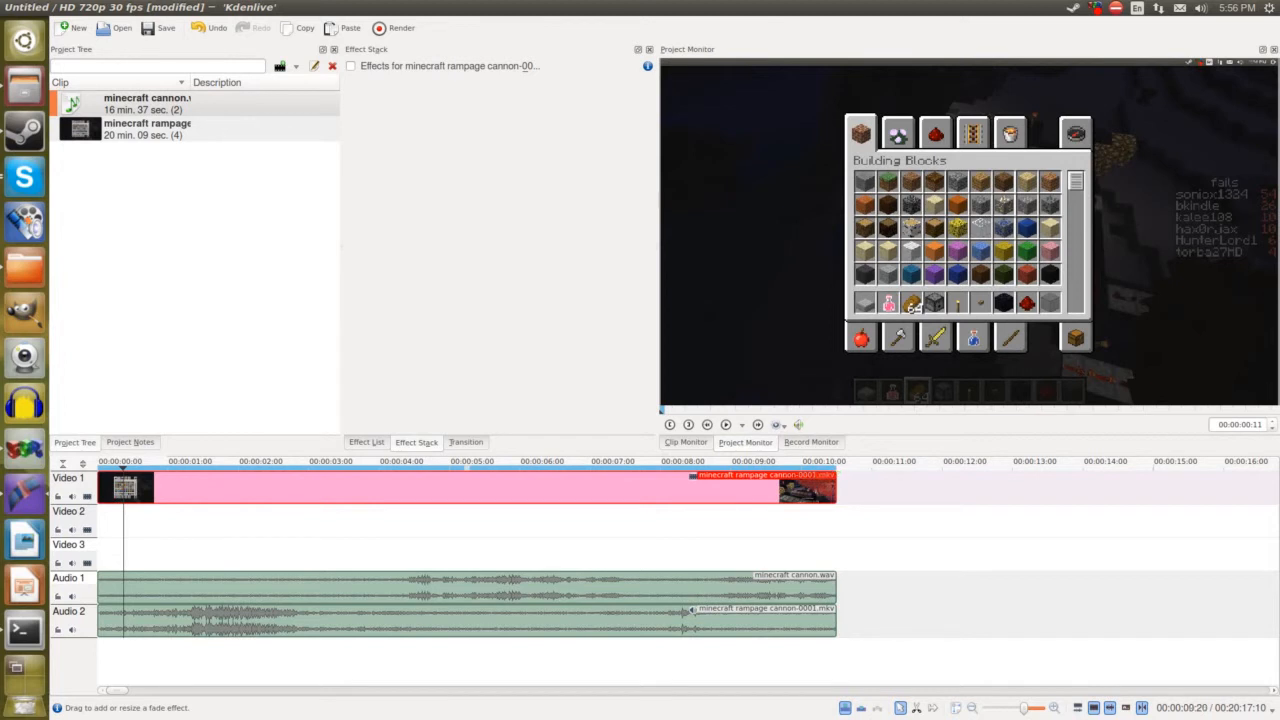
{"action": "left_click_drag", "start_coordinate": [834, 474], "coordinate": [777, 474]}
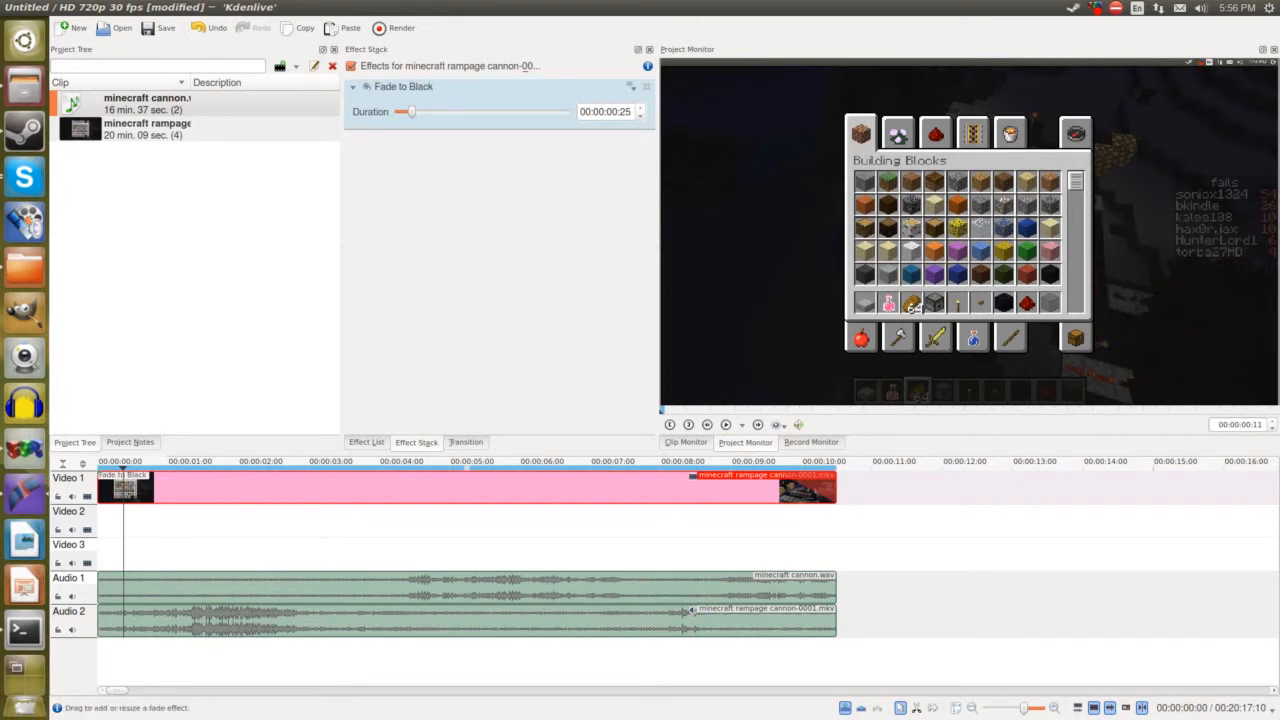
{"action": "left_click_drag", "start_coordinate": [100, 474], "coordinate": [198, 467]}
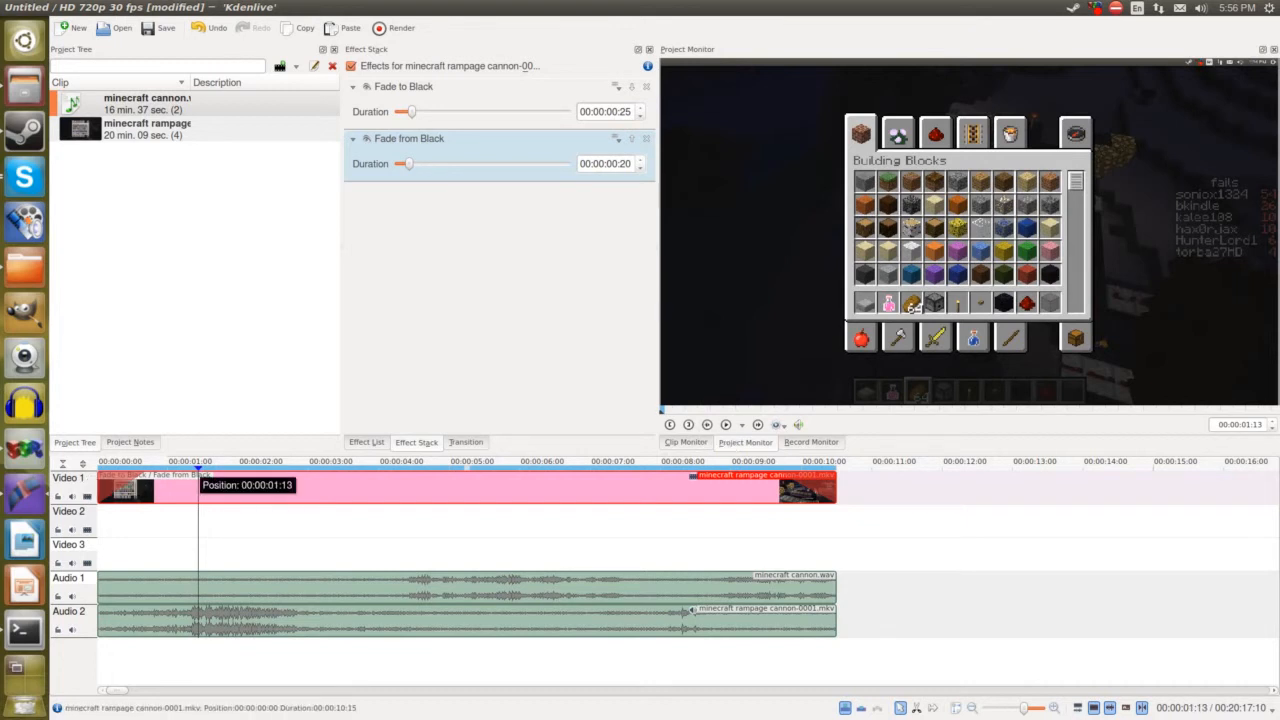
Step: Play the first segment from its start to preview both fades, and place the playhead at 00:00:07:03
{"action": "left_click_drag", "start_coordinate": [198, 465], "coordinate": [98, 465]}
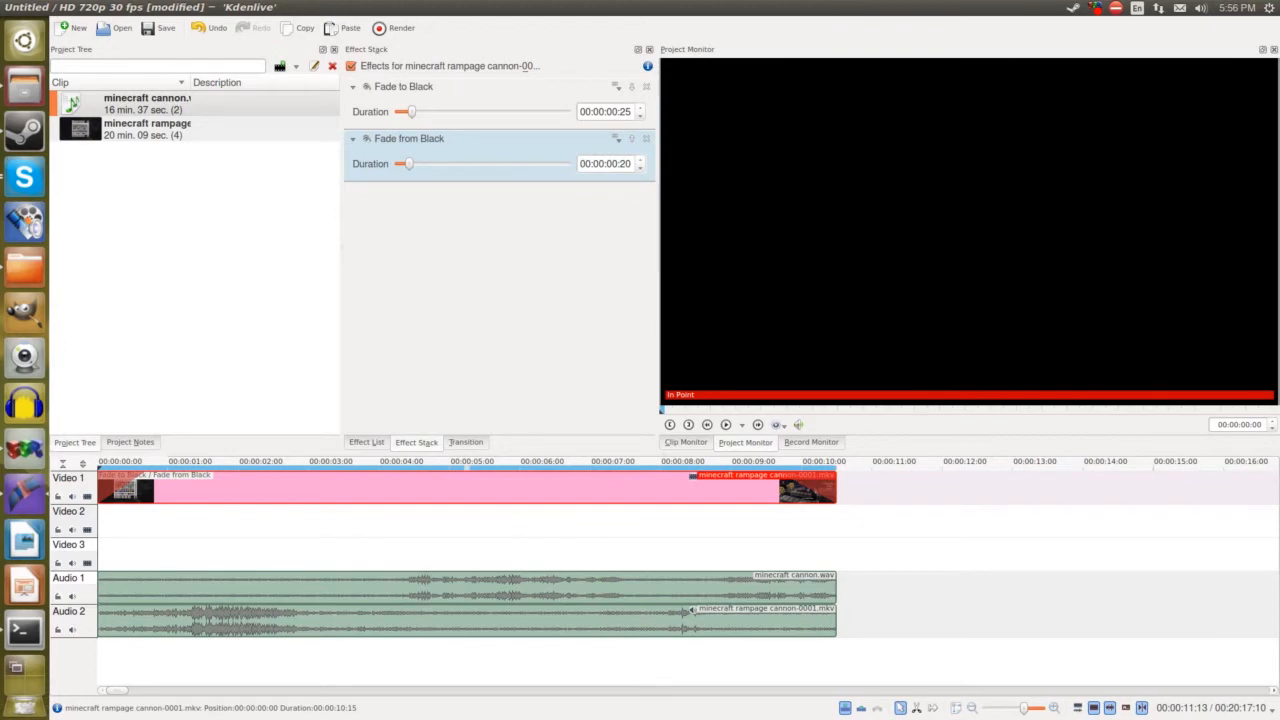
{"action": "key", "text": "space"}
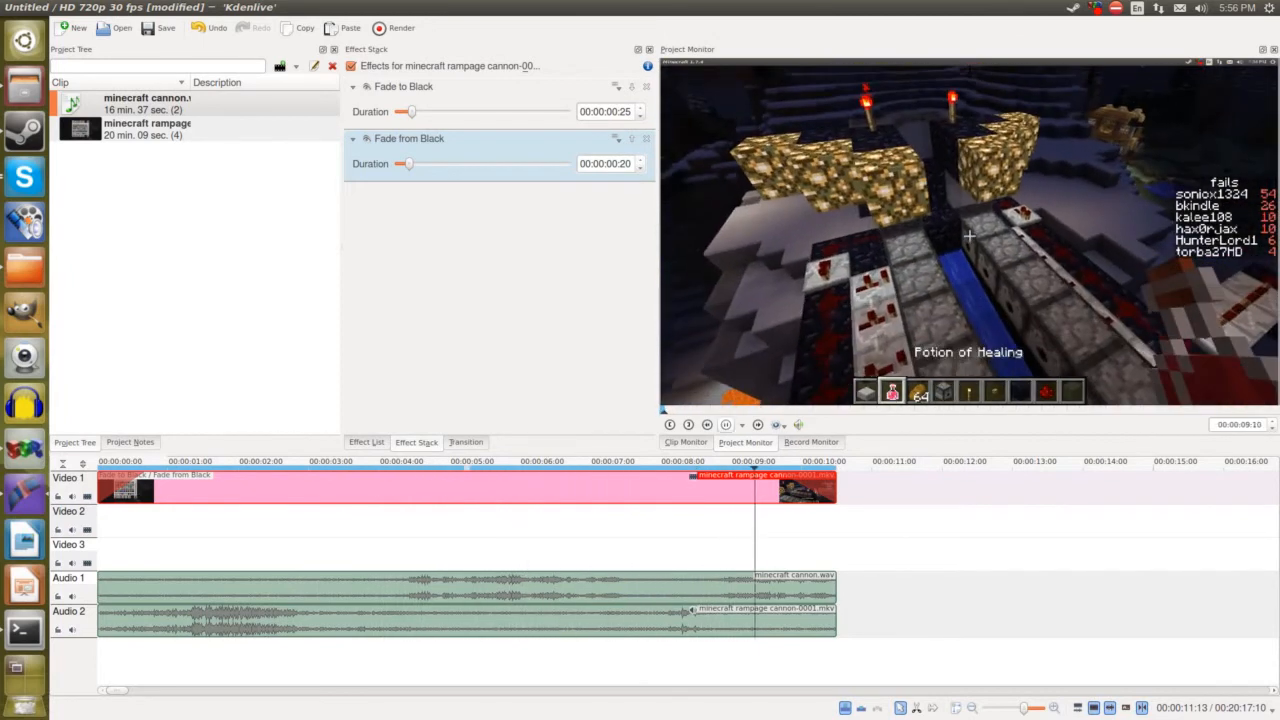
{"action": "left_click", "coordinate": [726, 425]}
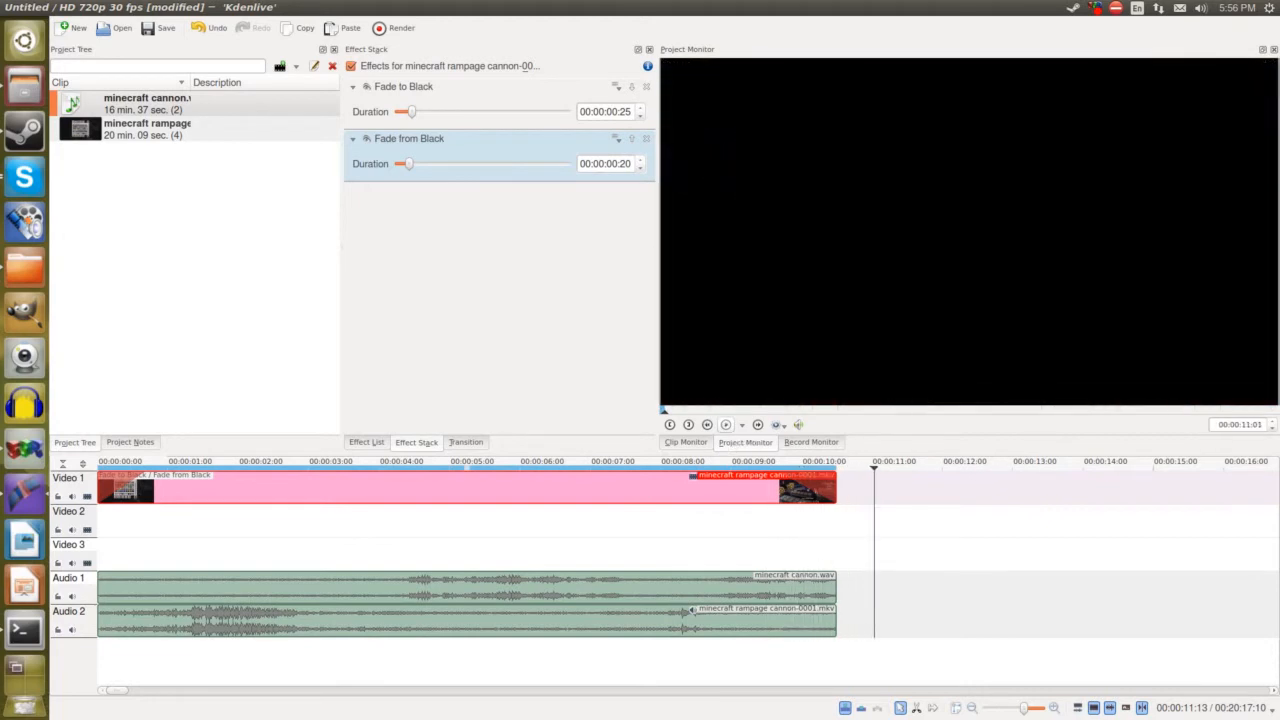
{"action": "mouse_move", "coordinate": [752, 525]}
{"action": "left_mouse_down"}
{"action": "mouse_move", "coordinate": [163, 525]}
{"action": "mouse_move", "coordinate": [840, 525]}
{"action": "mouse_move", "coordinate": [598, 525]}
{"action": "left_mouse_up"}
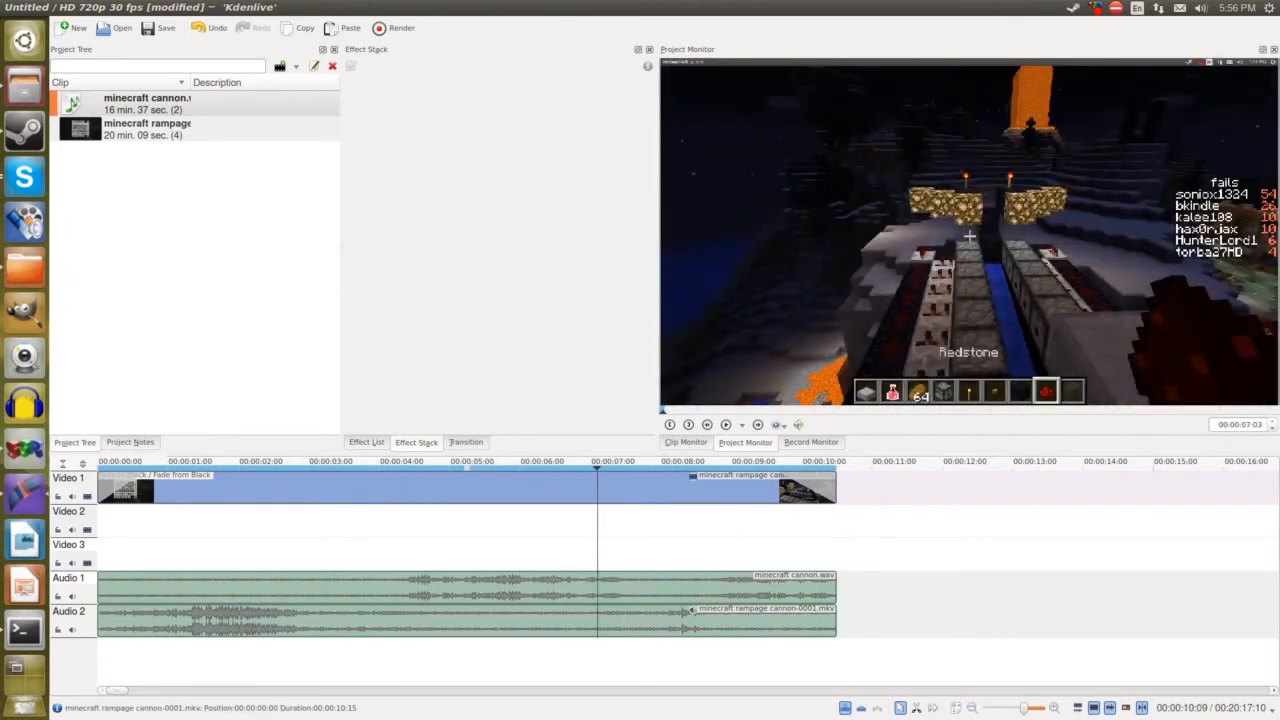
Step: Examine the transitions that can be added to the first Video 1 clip
{"action": "right_click", "coordinate": [822, 481]}
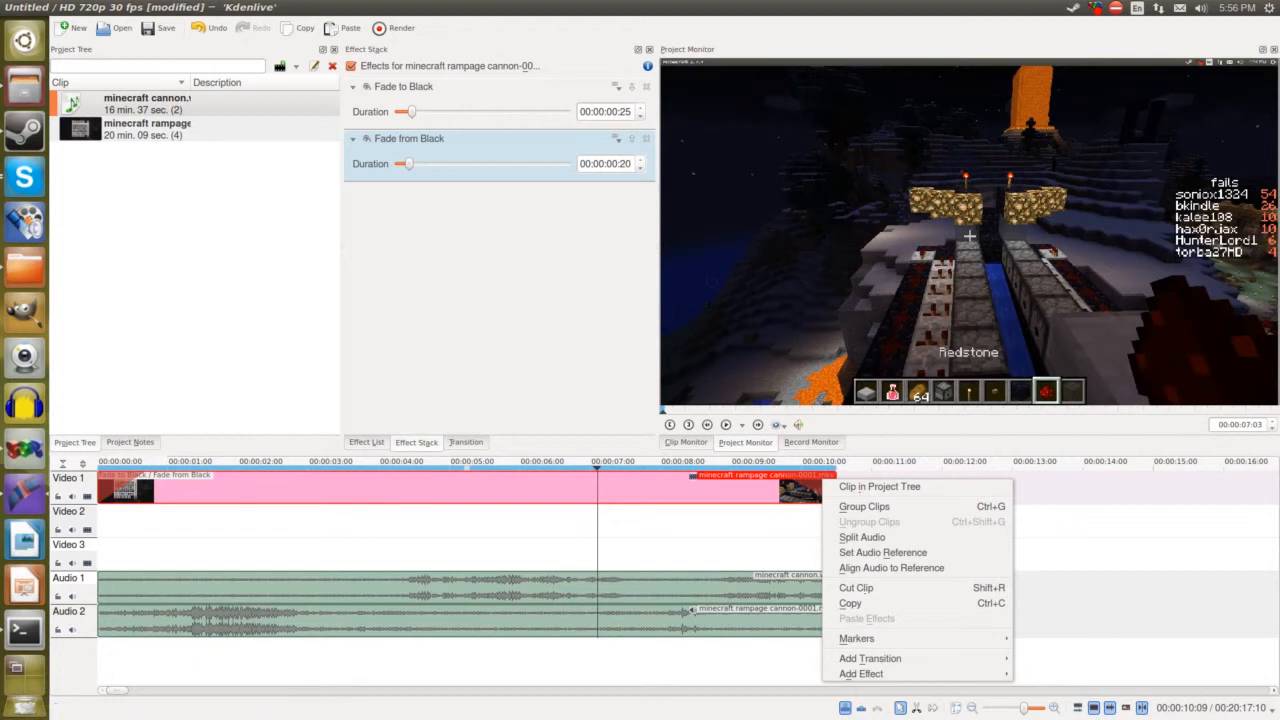
{"action": "mouse_move", "coordinate": [870, 673]}
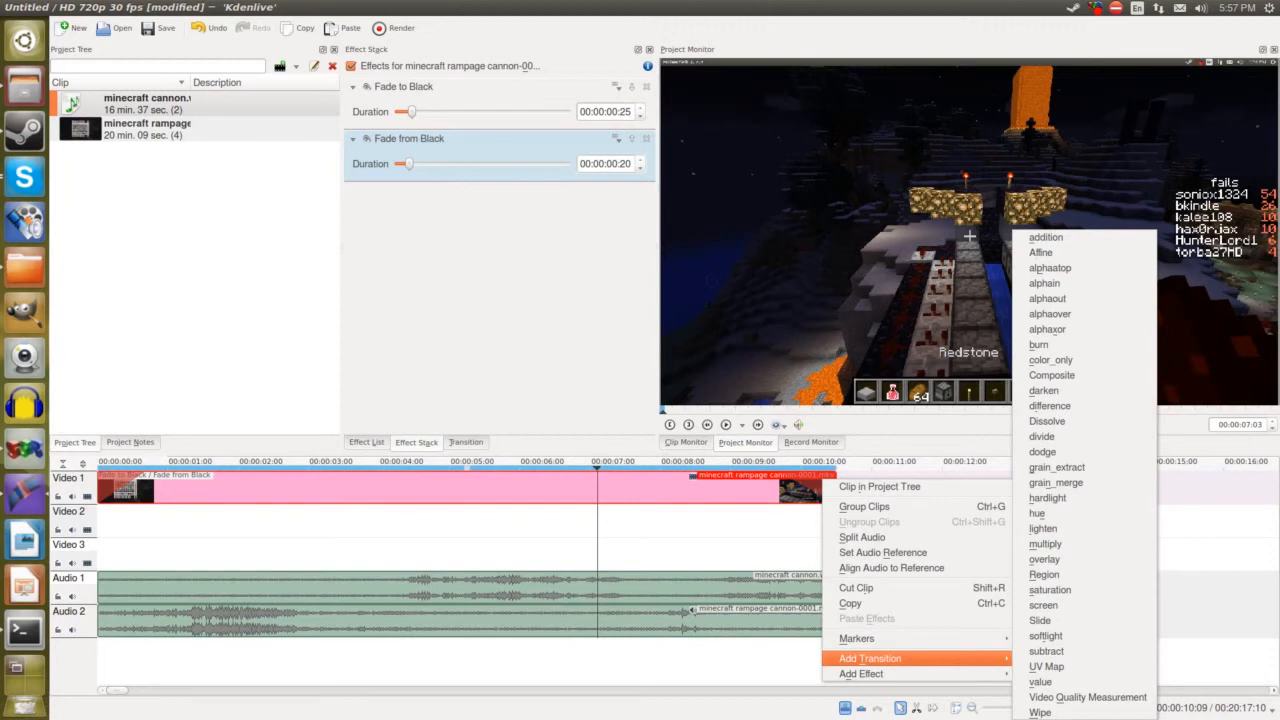
{"action": "key", "text": "Escape"}
{"action": "key", "text": "Escape"}
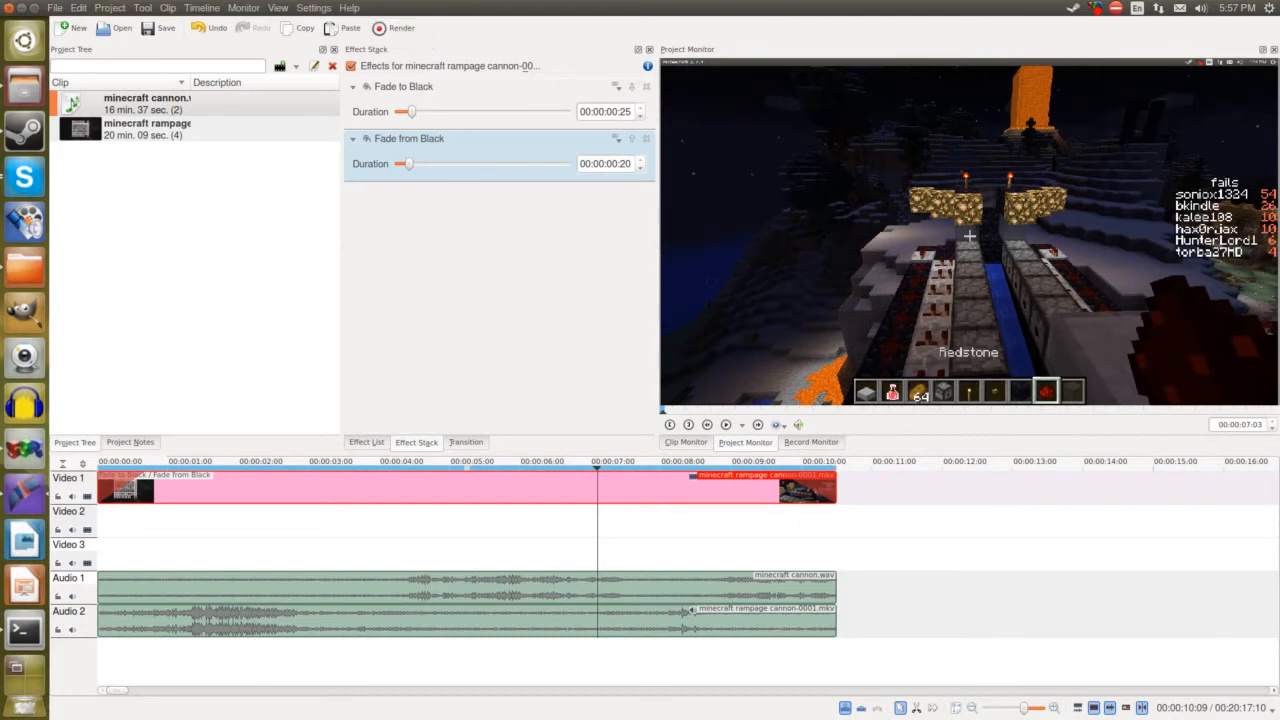
Step: Open the add-on installer for downloading new wipes
{"action": "left_click", "coordinate": [278, 8]}
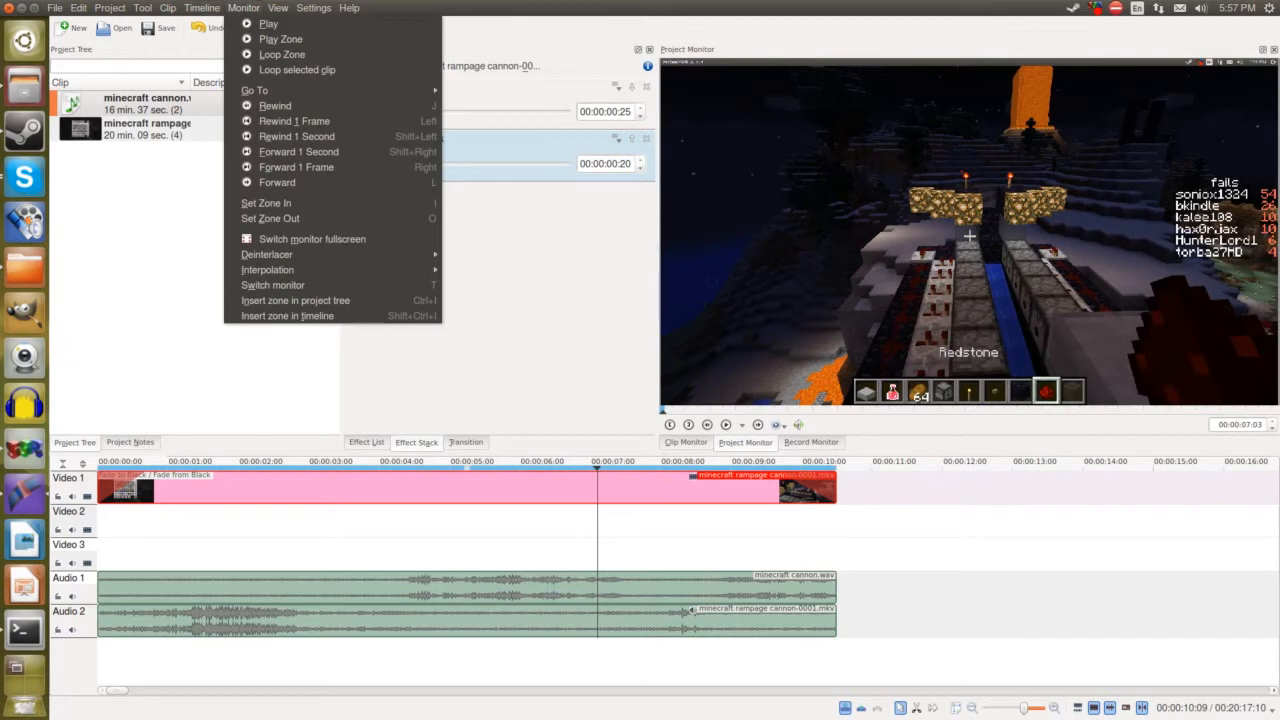
{"action": "mouse_move", "coordinate": [313, 8]}
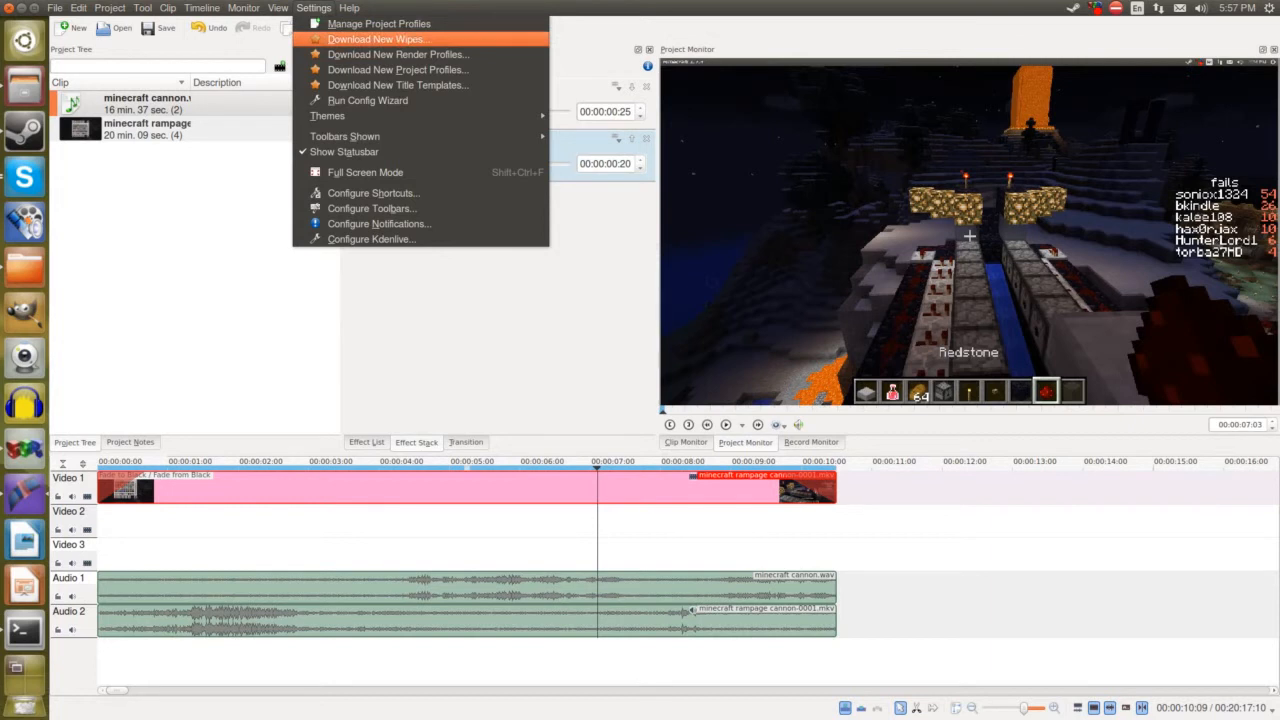
{"action": "left_click", "coordinate": [375, 39]}
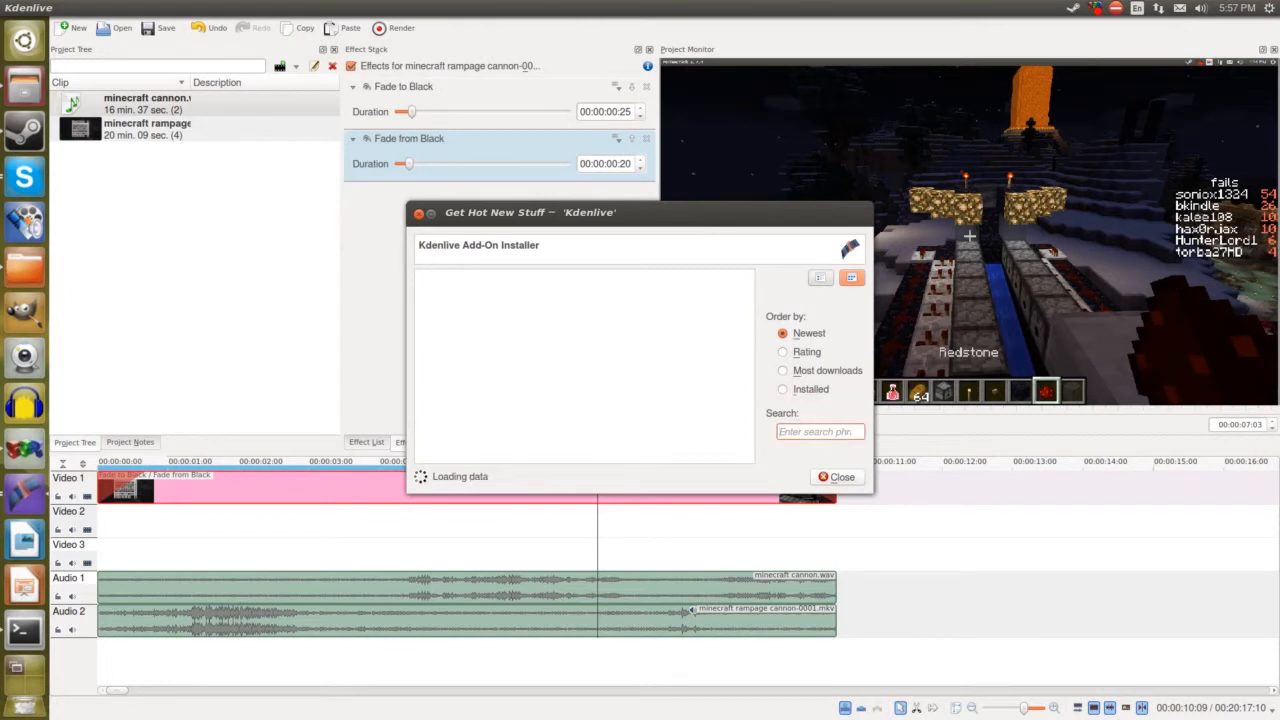
{"action": "type", "text": "hjsjfheisfhe"}
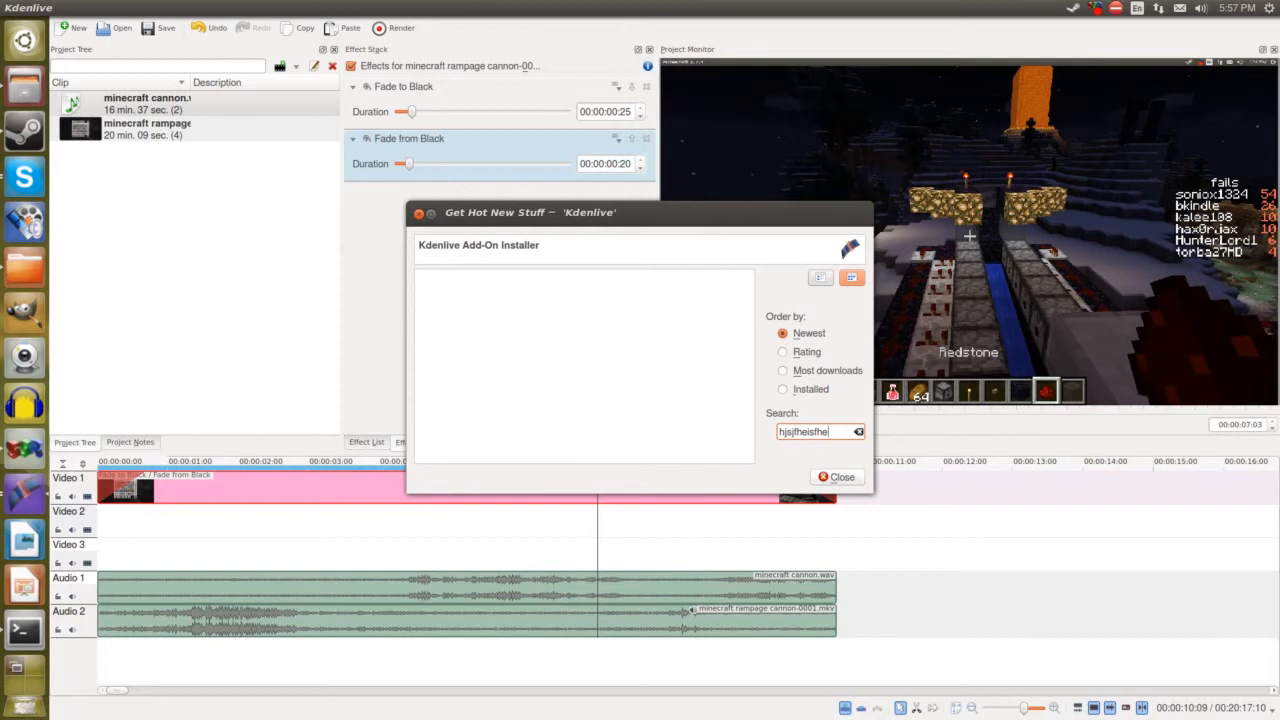
{"action": "key", "text": "BackSpace"}
{"action": "key", "text": "BackSpace"}
{"action": "key", "text": "BackSpace"}
{"action": "key", "text": "BackSpace"}
{"action": "key", "text": "BackSpace"}
{"action": "key", "text": "BackSpace"}
{"action": "key", "text": "BackSpace"}
{"action": "key", "text": "BackSpace"}
{"action": "key", "text": "BackSpace"}
{"action": "key", "text": "BackSpace"}
{"action": "key", "text": "BackSpace"}
{"action": "key", "text": "BackSpace"}
Step: Search the downloadable wipes for "cloud" and close the add-on installer
{"action": "type", "text": "clo"}
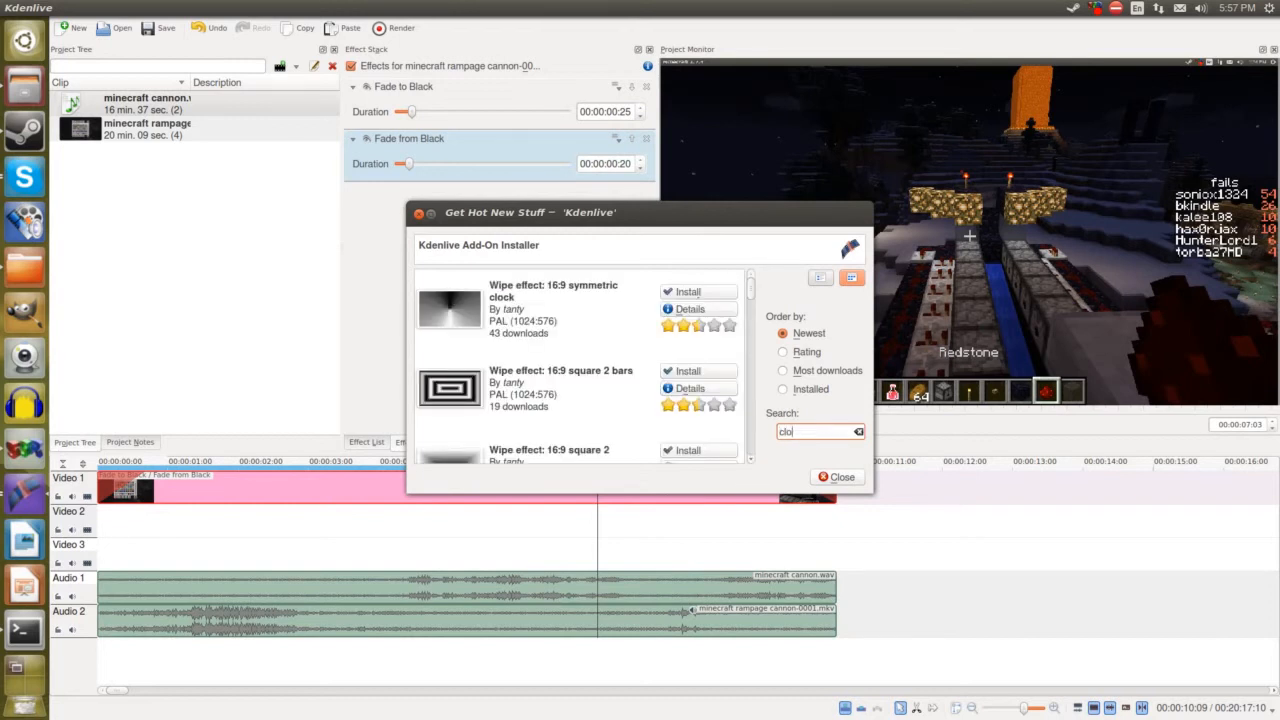
{"action": "type", "text": "ud"}
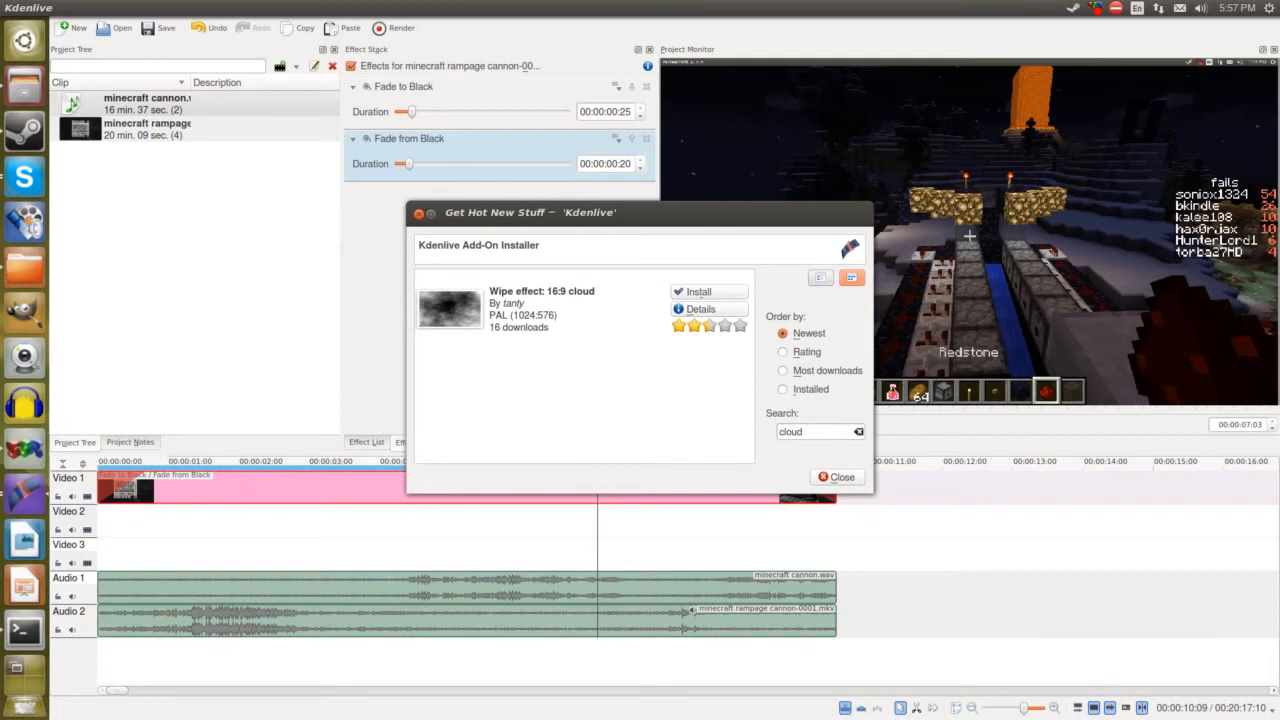
{"action": "left_click", "coordinate": [418, 212]}
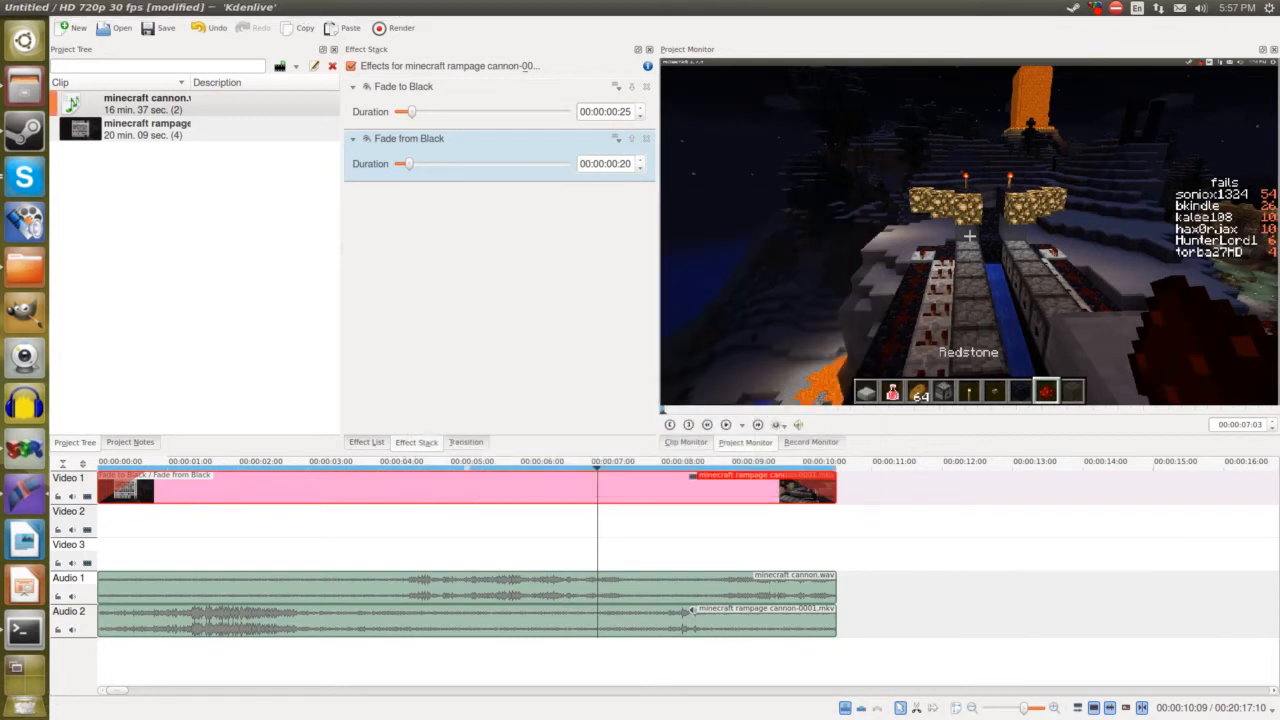
Step: Search the downloadable title templates for "dragon" and close the add-on installer
{"action": "left_click", "coordinate": [313, 7]}
{"action": "key", "text": "Down"}
{"action": "key", "text": "Down"}
{"action": "key", "text": "Down"}
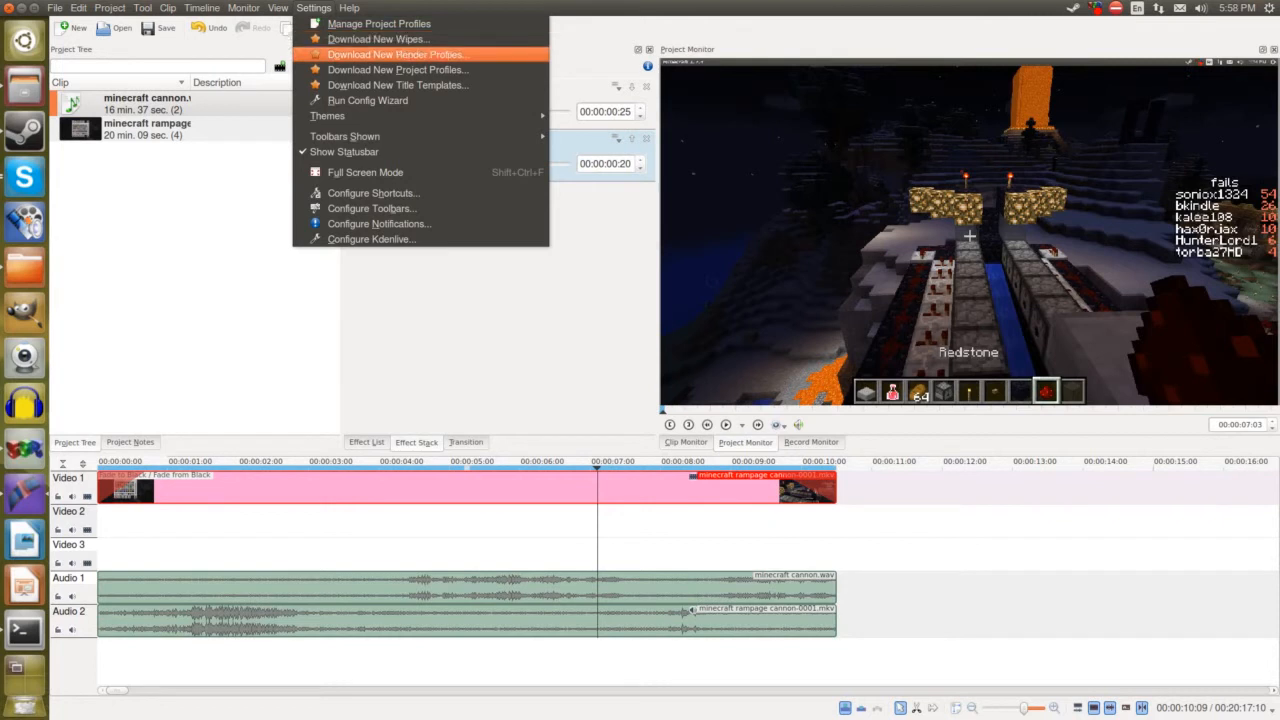
{"action": "key", "text": "Down"}
{"action": "key", "text": "Down"}
{"action": "key", "text": "Down"}
{"action": "key", "text": "Up"}
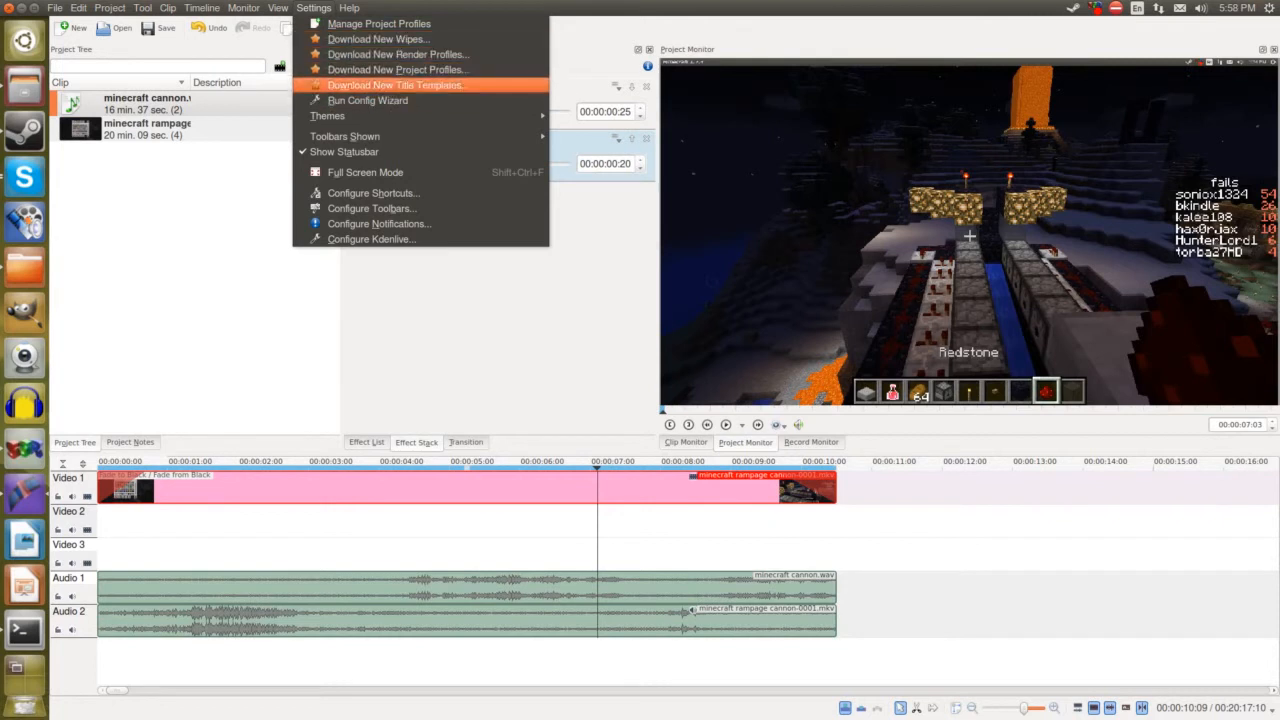
{"action": "key", "text": "Return"}
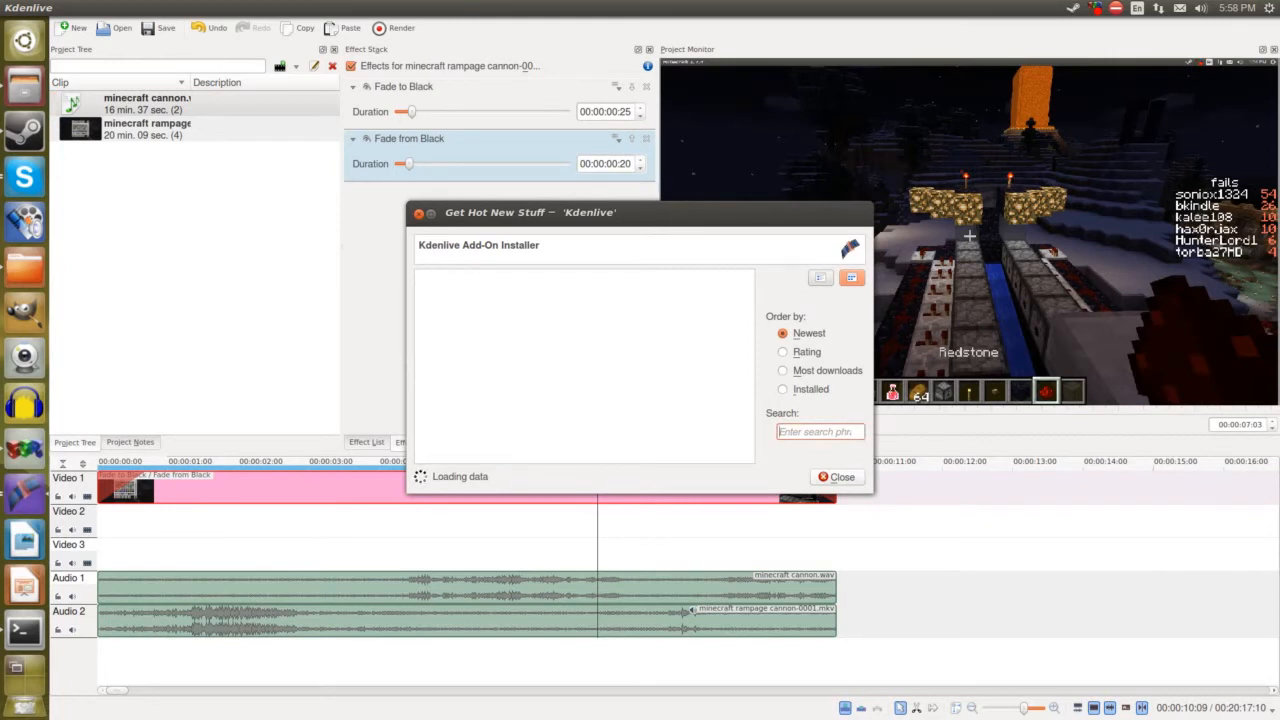
{"action": "type", "text": "dragon"}
{"action": "key", "text": "Escape"}
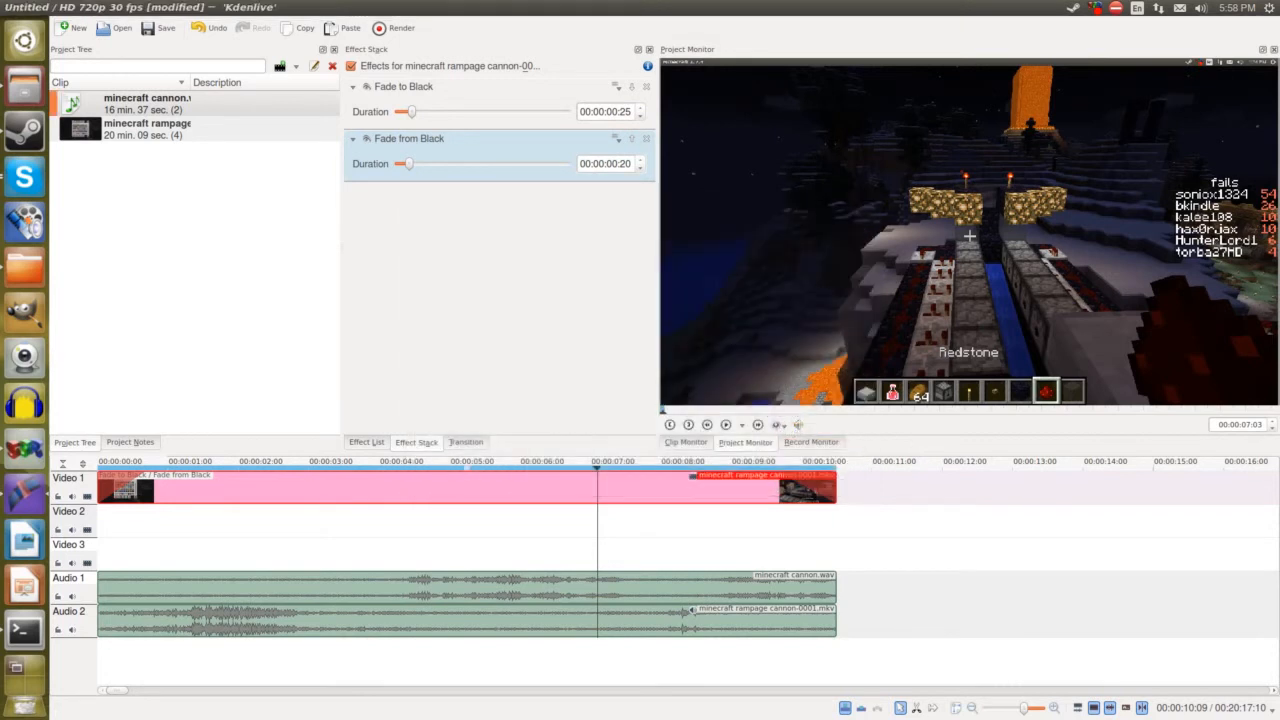
Step: Look over the add-on download options and the transitions offered for the Video 1 clip
{"action": "left_click", "coordinate": [313, 8]}
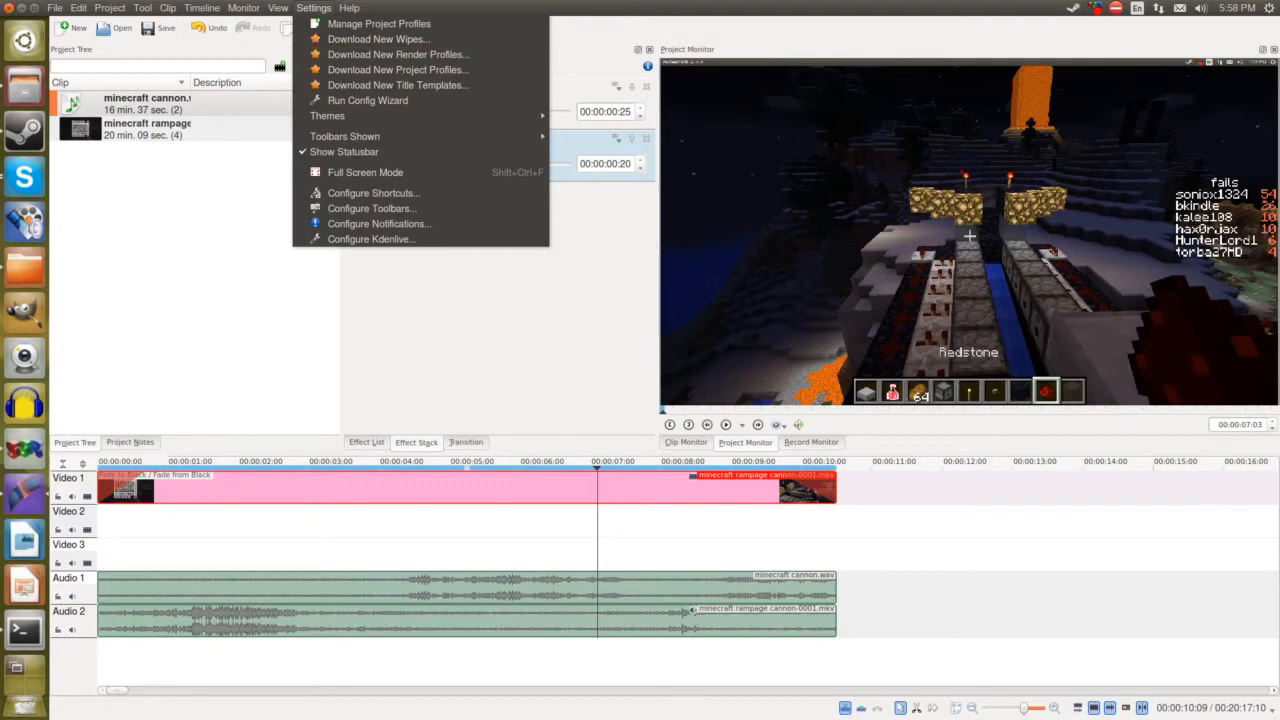
{"action": "left_click", "coordinate": [828, 489]}
{"action": "right_click", "coordinate": [825, 488]}
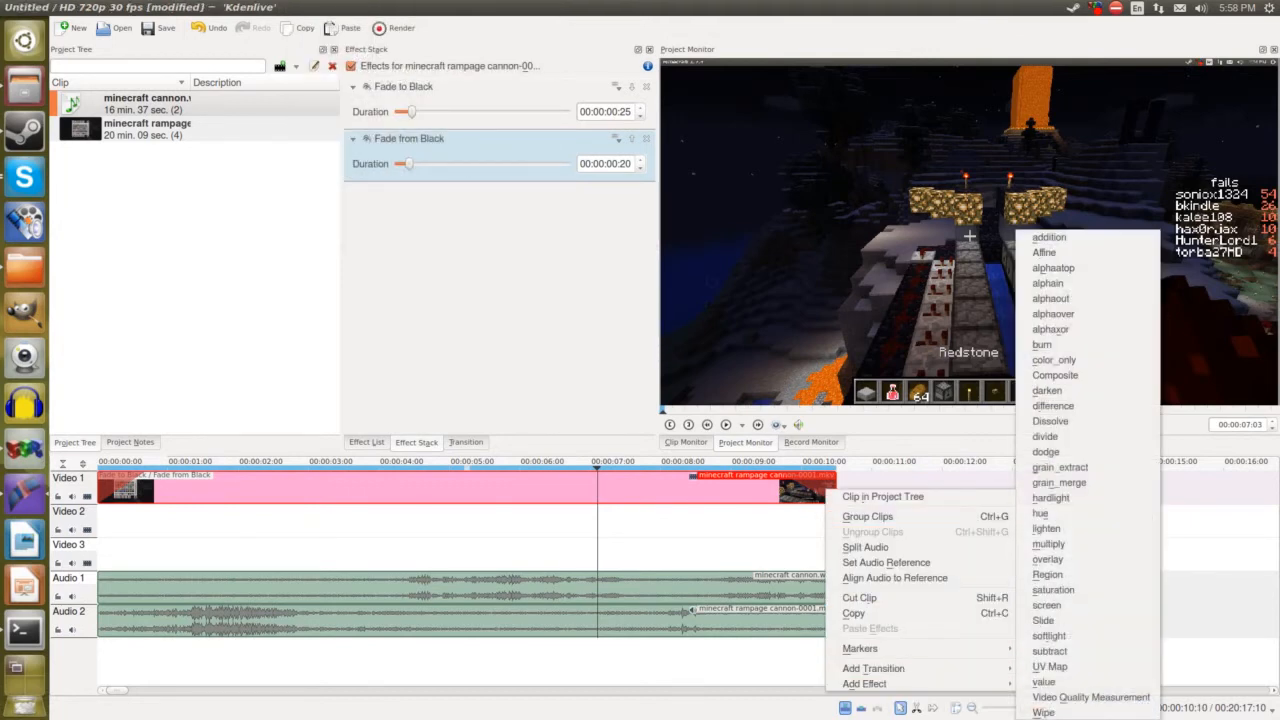
{"action": "key", "text": "Escape"}
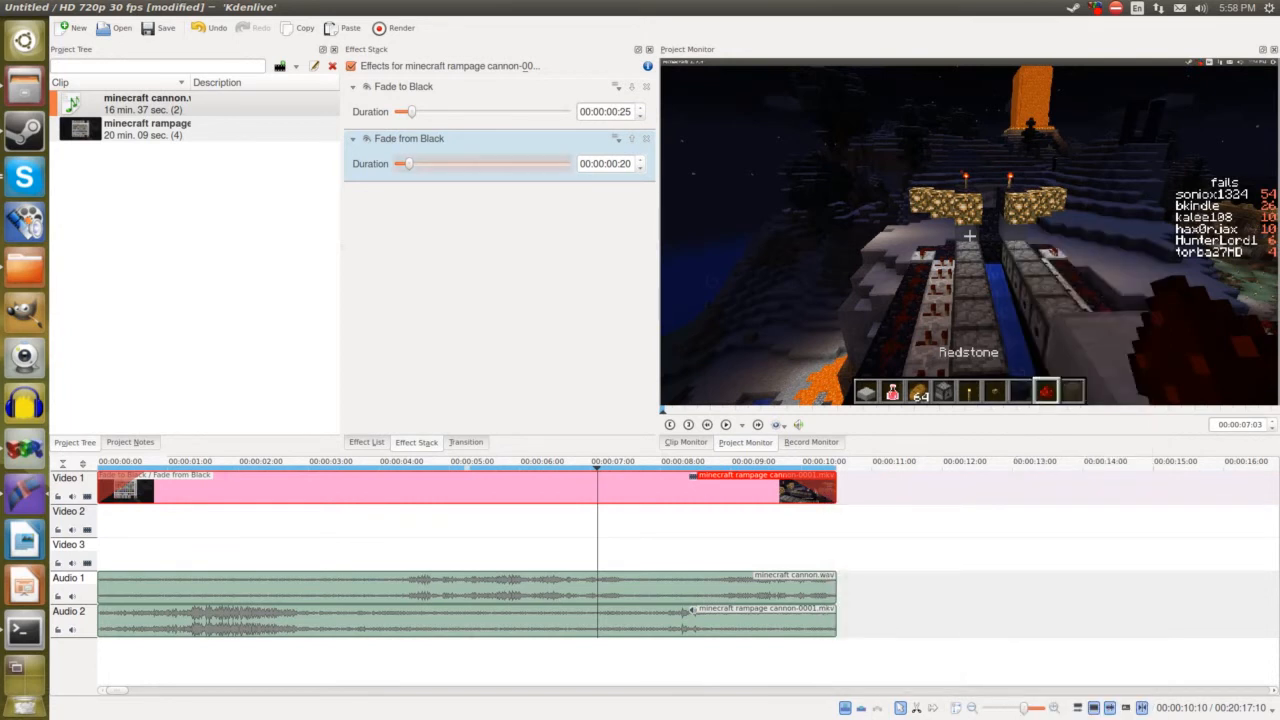
Step: Set the Video 1 clip's Fade from Black duration to 00:00:01:05 and its Fade to Black duration to 00:00:00:15
{"action": "left_click_drag", "start_coordinate": [408, 163], "coordinate": [414, 163]}
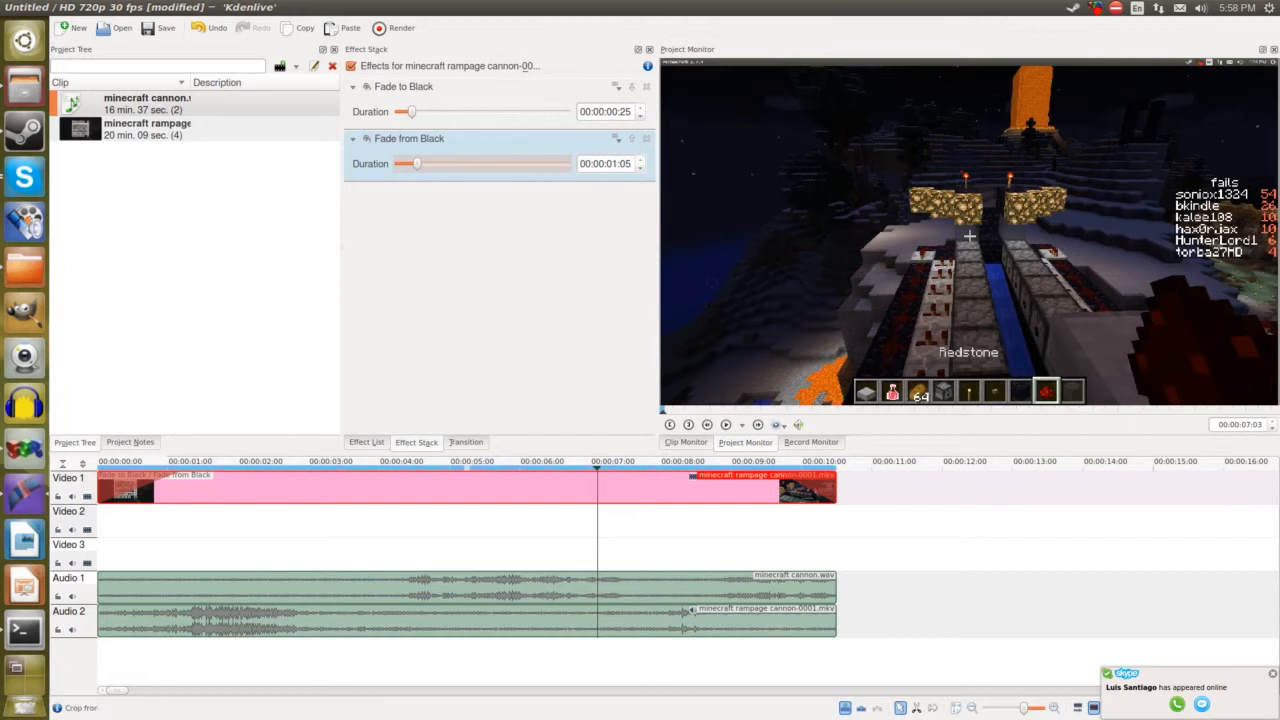
{"action": "left_click_drag", "start_coordinate": [411, 111], "coordinate": [404, 111]}
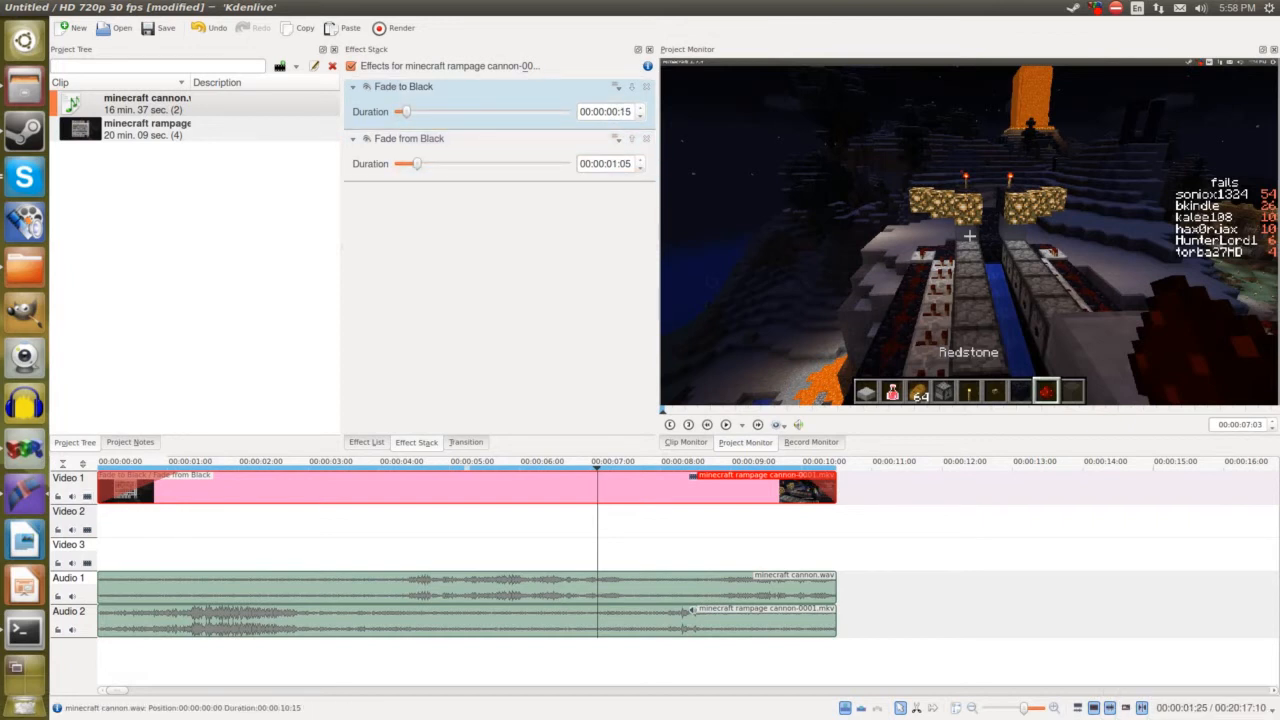
Step: Place the playhead at 00:00:04:07 and move the clip from Video 1 down to Video 2
{"action": "left_click_drag", "start_coordinate": [580, 540], "coordinate": [128, 540]}
{"action": "left_click_drag", "start_coordinate": [427, 540], "coordinate": [396, 540]}
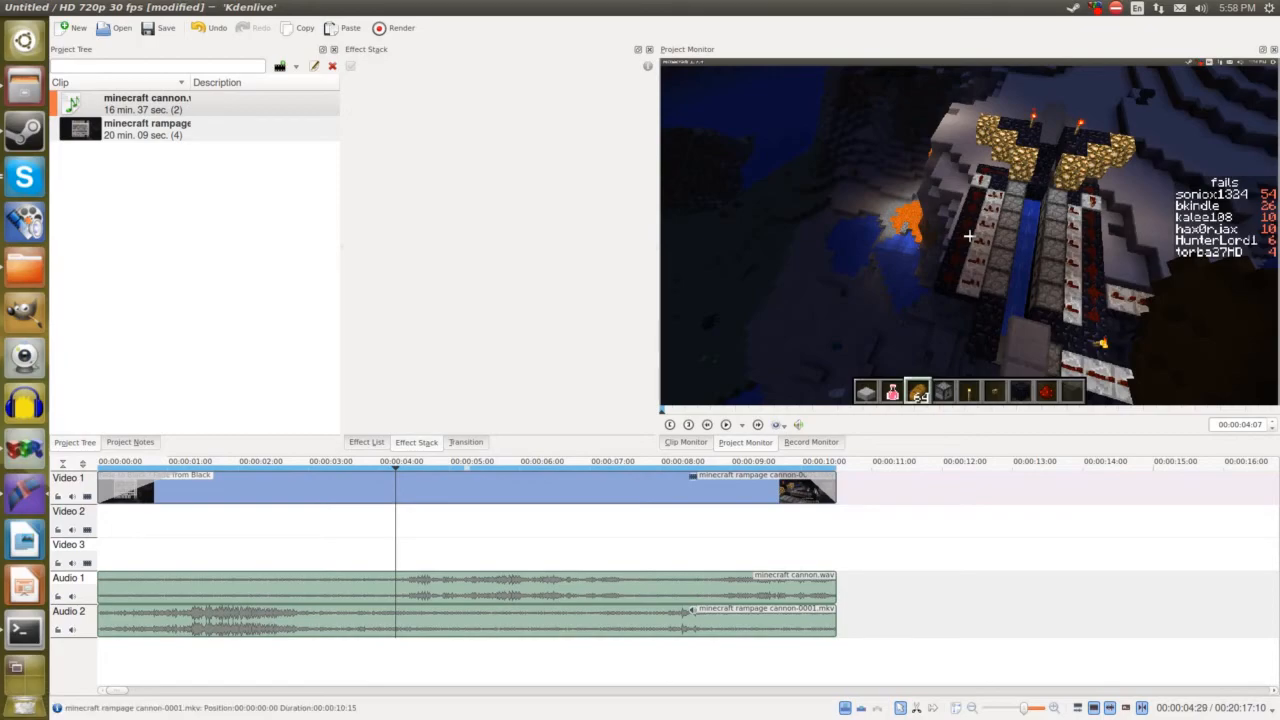
{"action": "left_click_drag", "start_coordinate": [441, 488], "coordinate": [442, 521]}
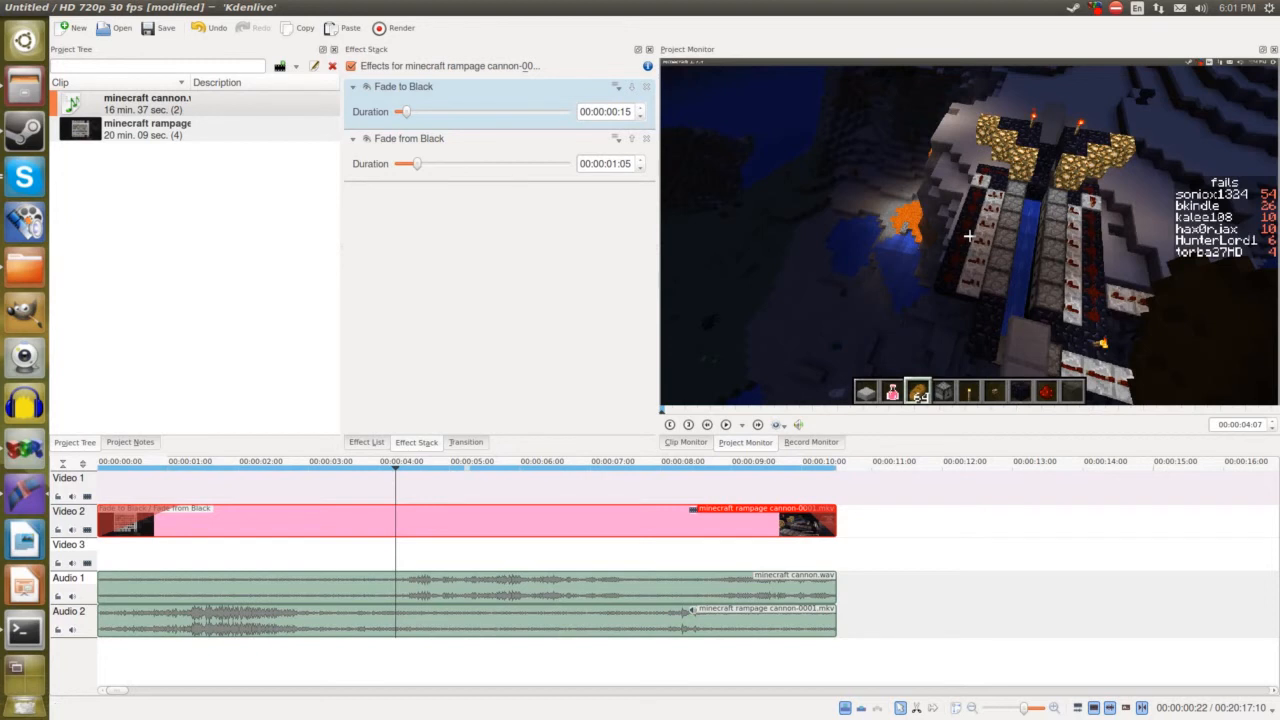
{"action": "right_click", "coordinate": [392, 548]}
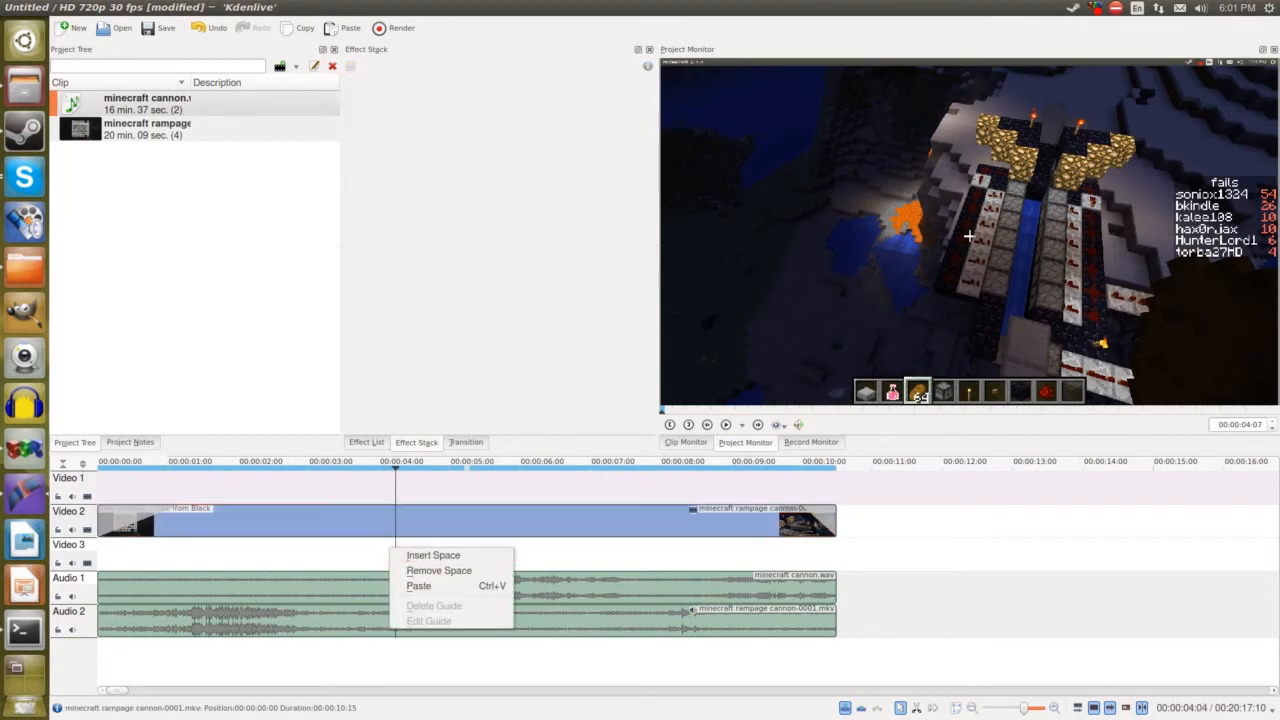
{"action": "left_click", "coordinate": [360, 554]}
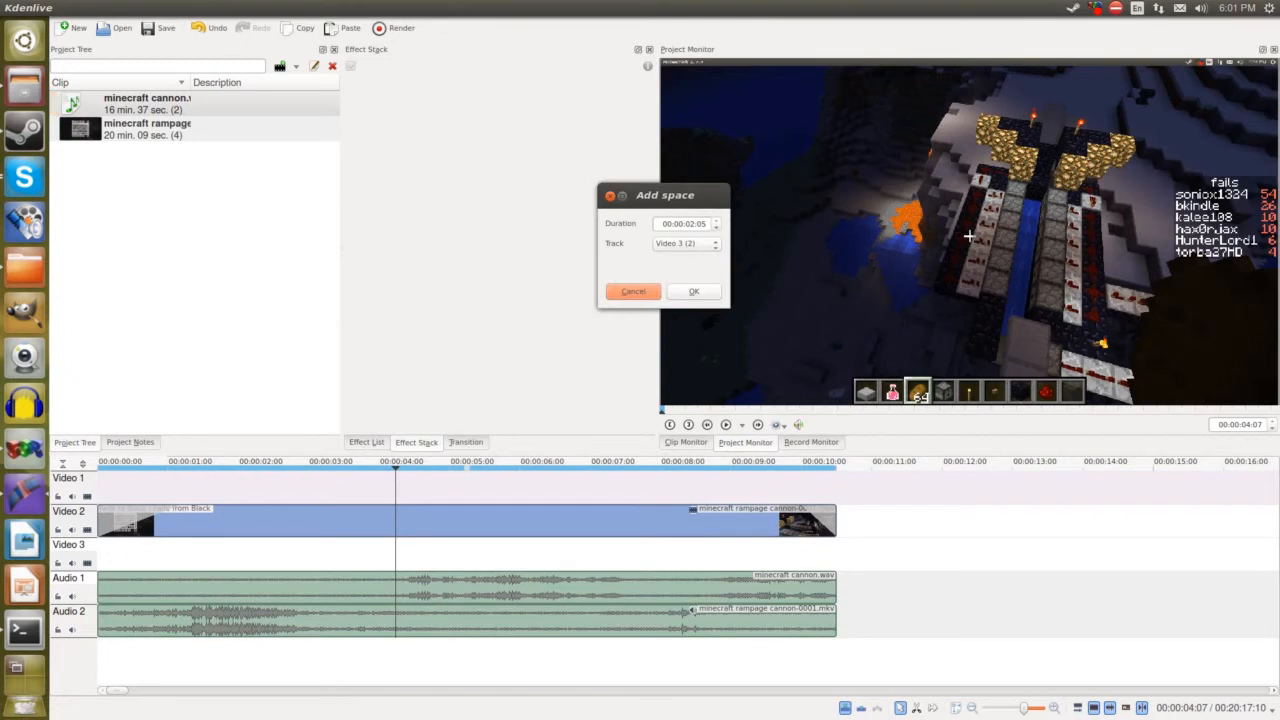
{"action": "left_click", "coordinate": [610, 195]}
{"action": "right_click", "coordinate": [399, 488]}
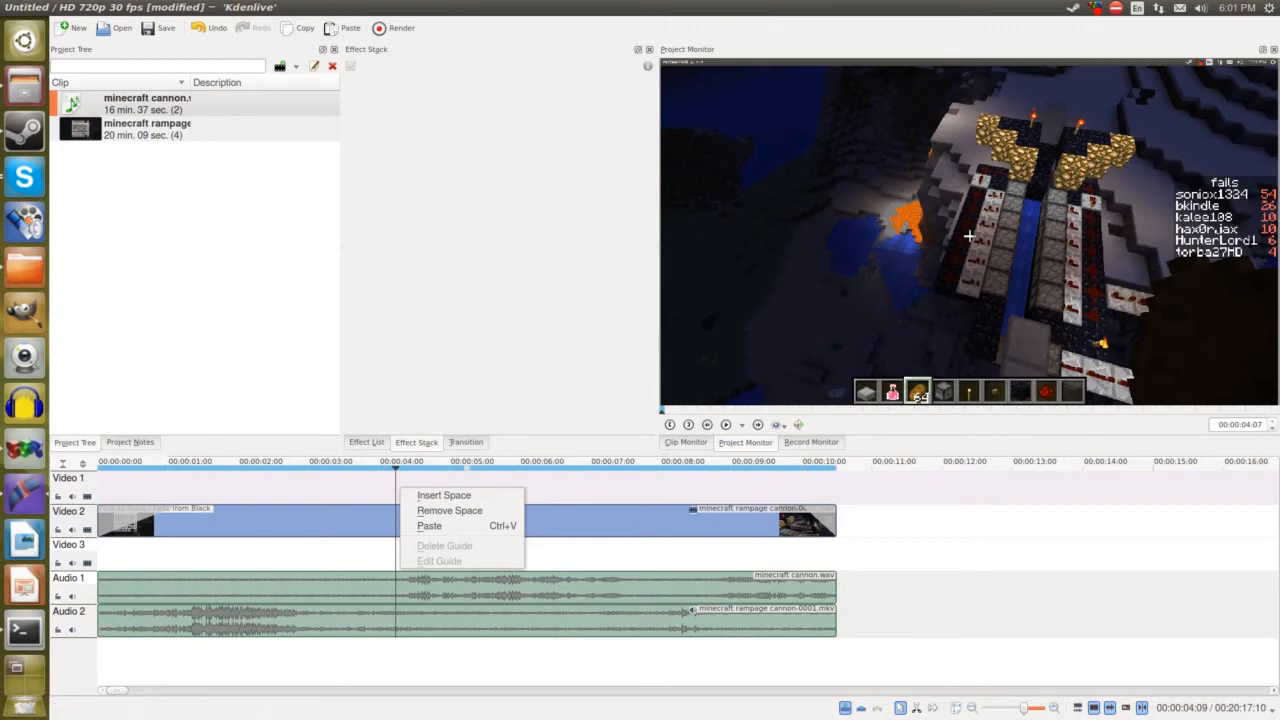
{"action": "left_click", "coordinate": [192, 224]}
Step: Start a new title clip in the project and write "Sonic is Crazy" in its upper half
{"action": "right_click", "coordinate": [192, 224]}
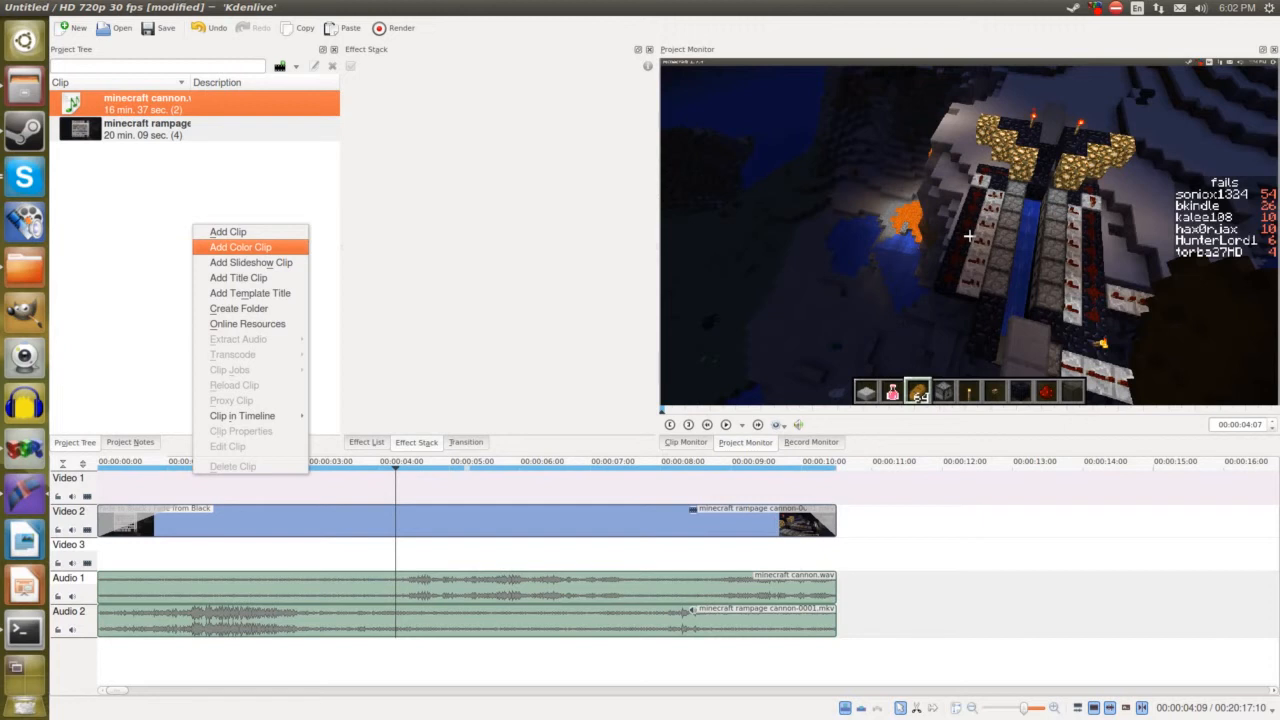
{"action": "key", "text": "Down"}
{"action": "key", "text": "Down"}
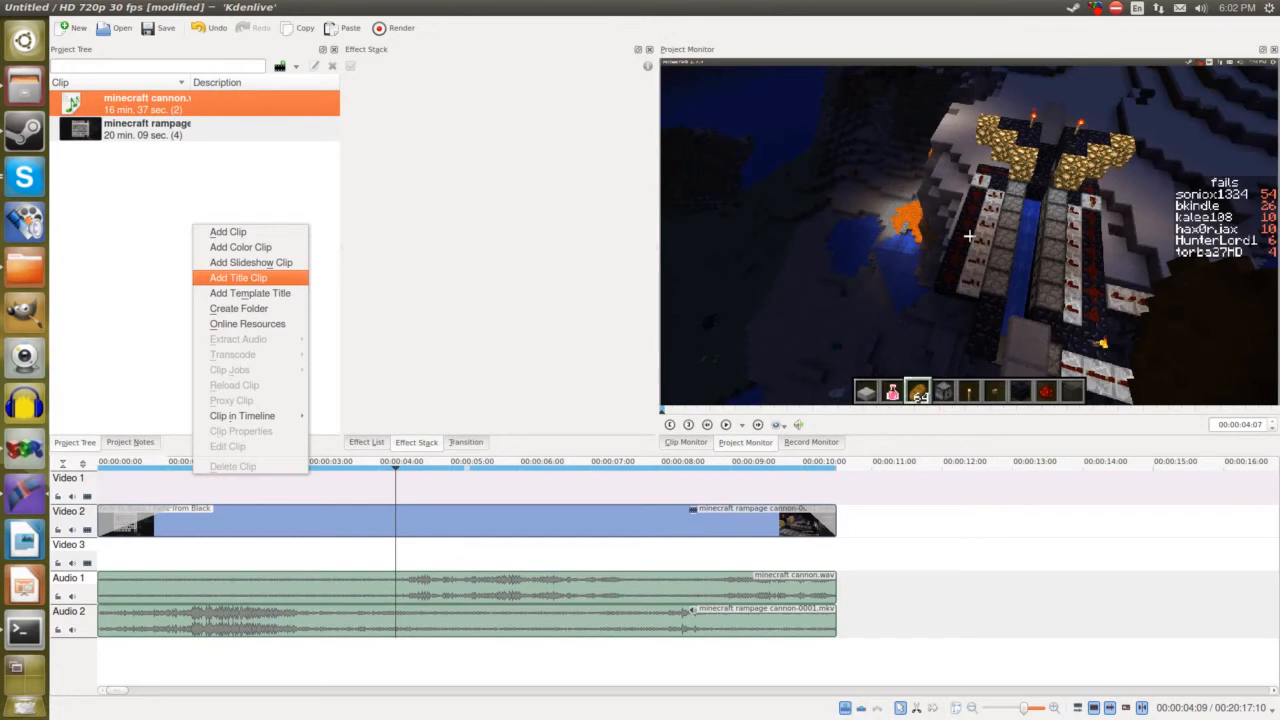
{"action": "key", "text": "Return"}
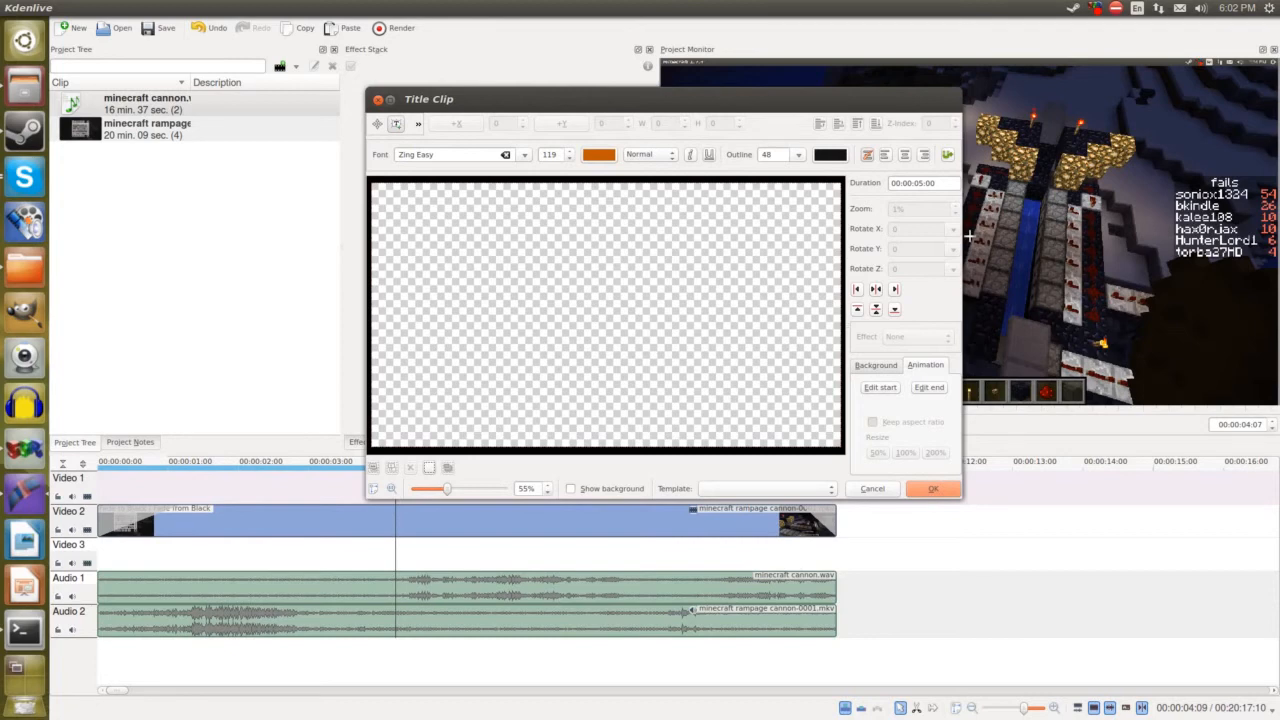
{"action": "left_click", "coordinate": [601, 262]}
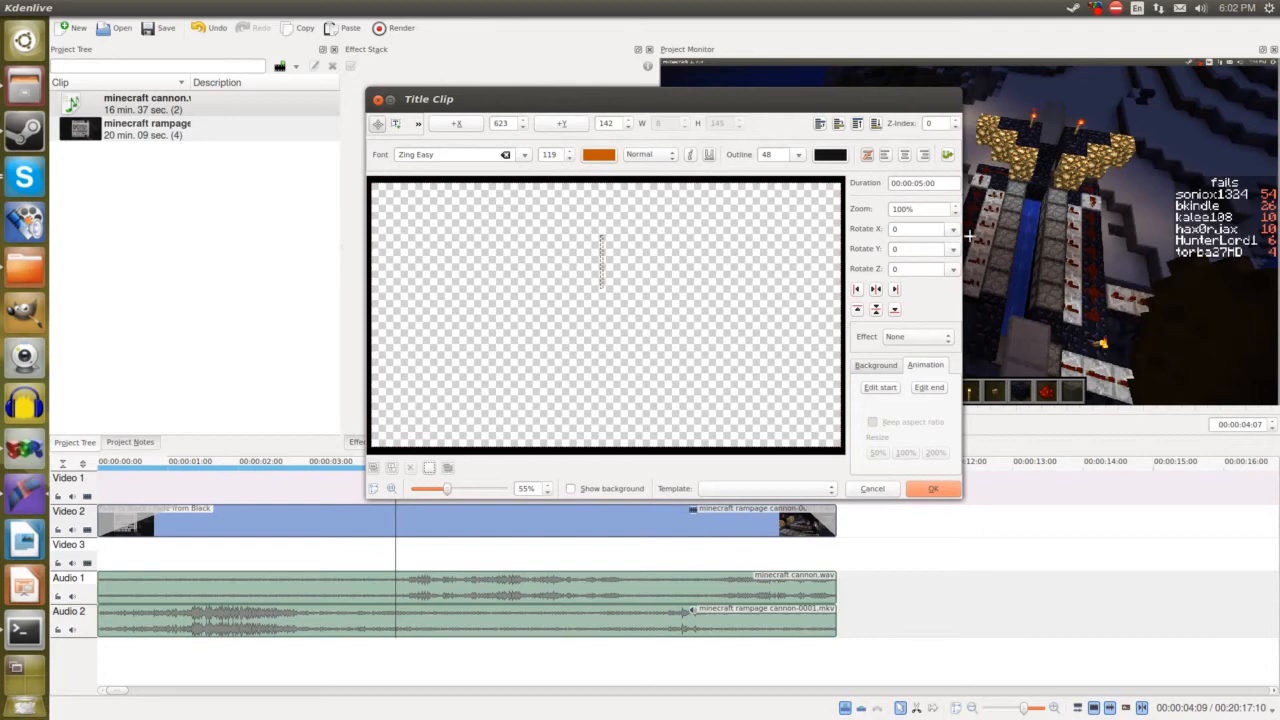
{"action": "type", "text": "Sonic"}
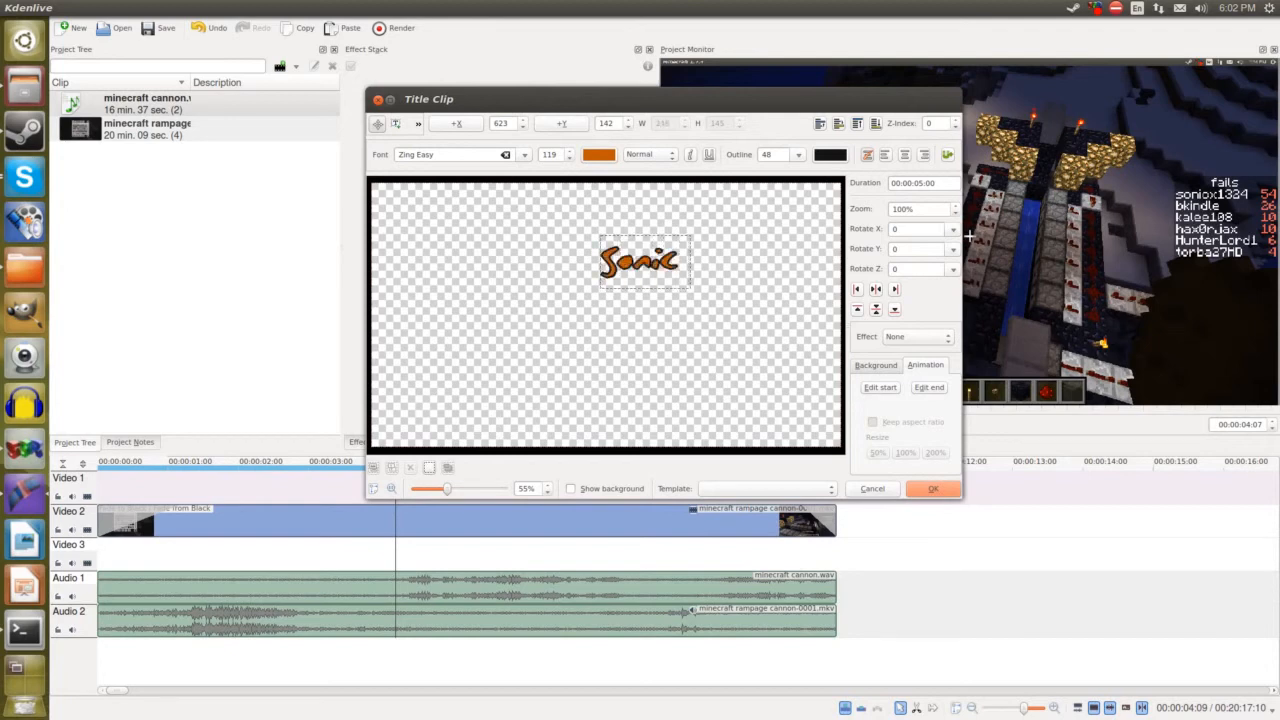
{"action": "type", "text": " is Crazy"}
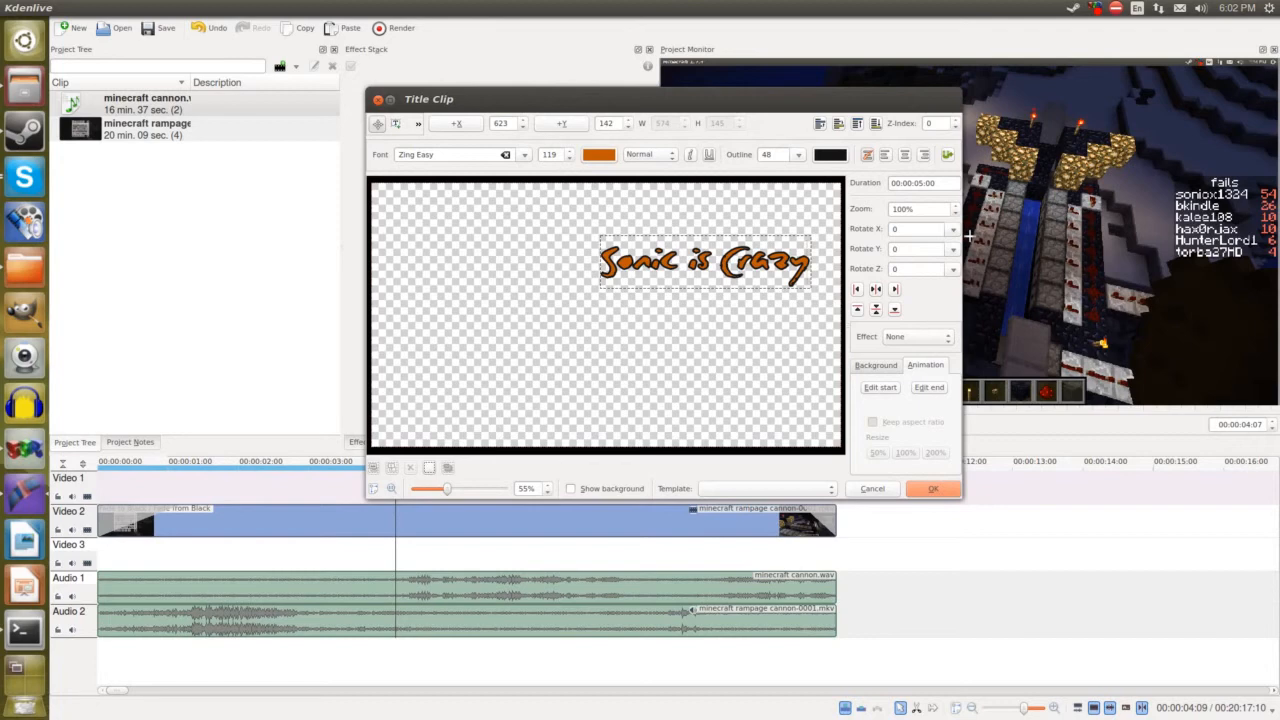
Step: Increase the font size of the whole "Sonic is Crazy" title text by several points
{"action": "left_click_drag", "start_coordinate": [721, 262], "coordinate": [676, 262]}
{"action": "left_click", "coordinate": [680, 262]}
{"action": "key", "text": "ctrl+a"}
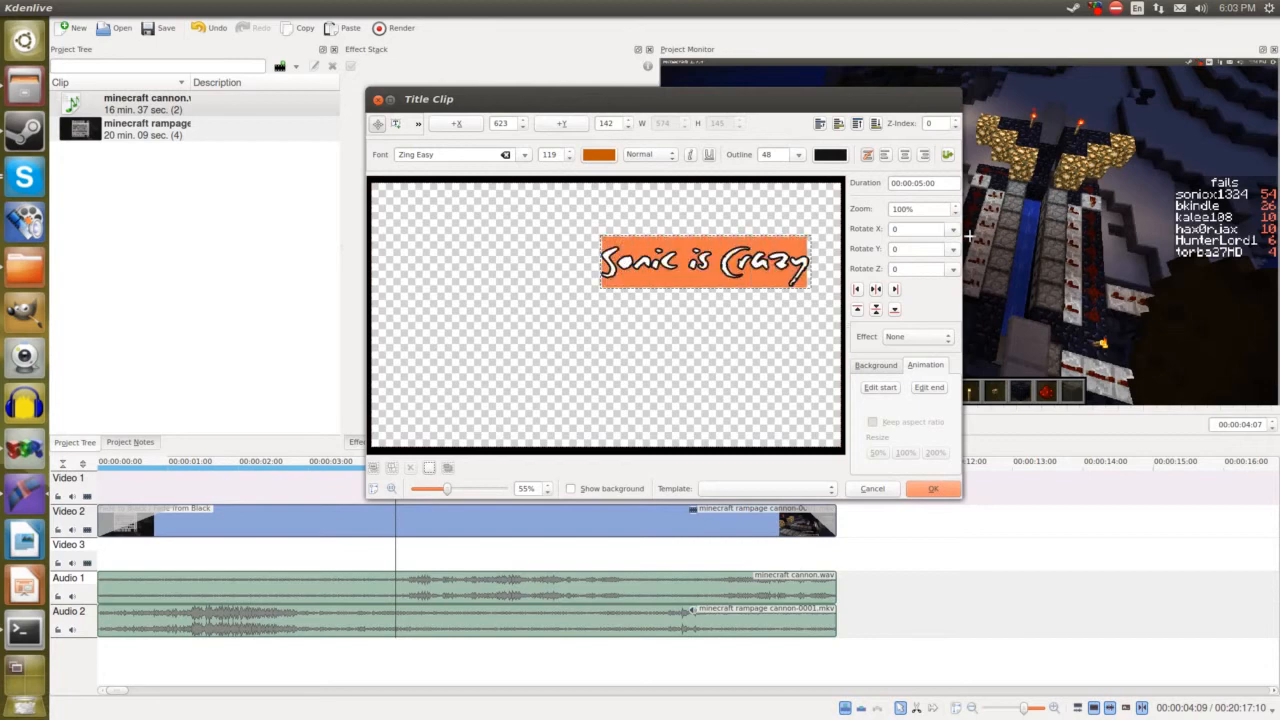
{"action": "key", "text": "Tab"}
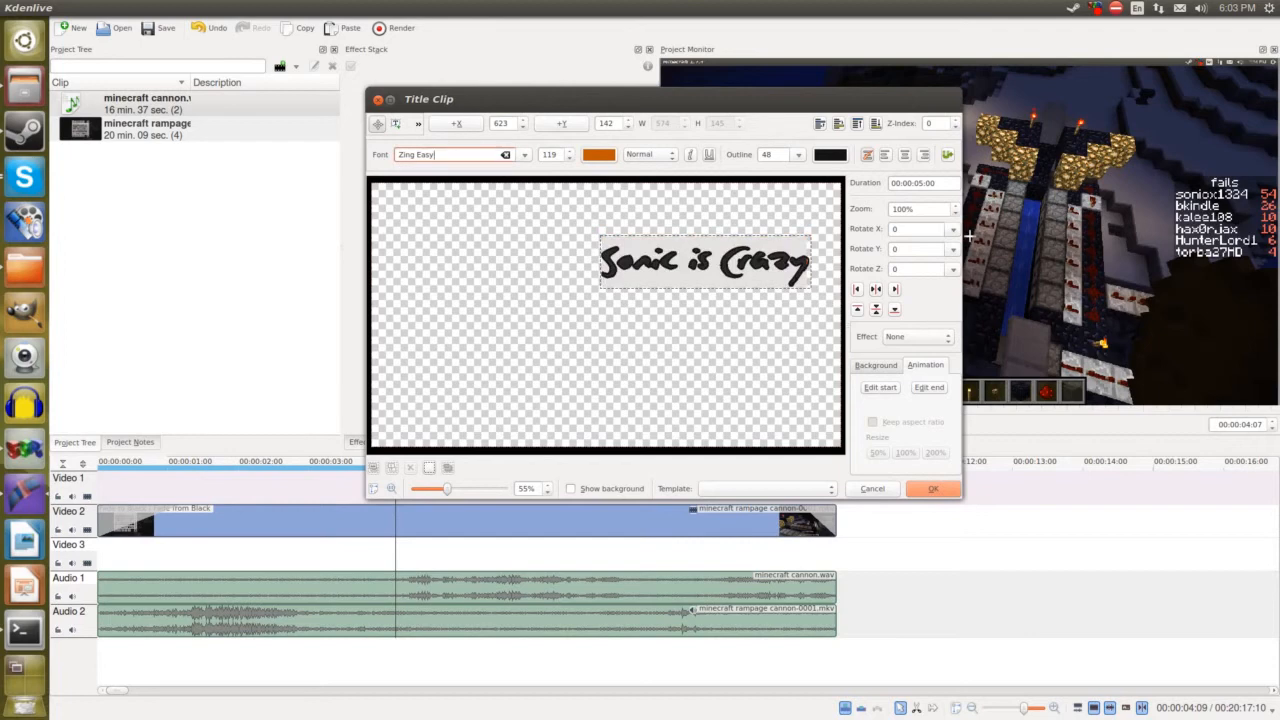
{"action": "key", "text": "Tab"}
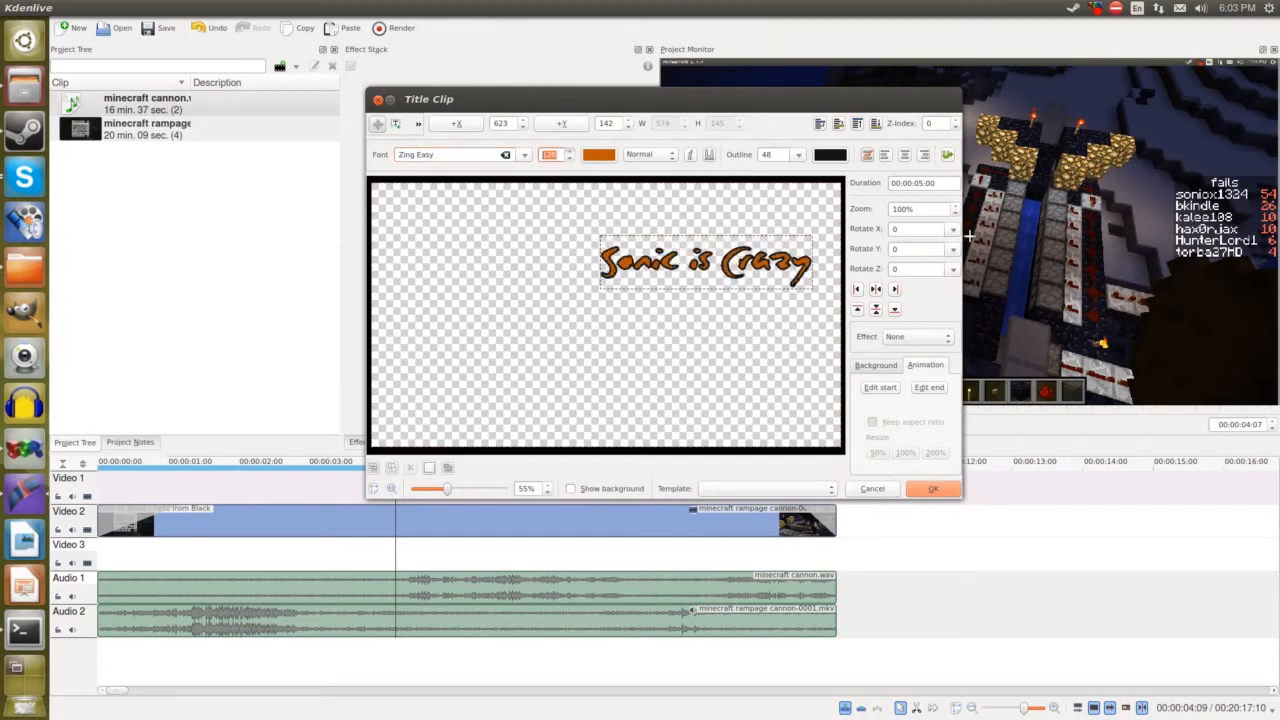
{"action": "key", "text": "Up"}
{"action": "key", "text": "Up"}
{"action": "key", "text": "Up"}
{"action": "key", "text": "Up"}
{"action": "key", "text": "Up"}
{"action": "key", "text": "Up"}
{"action": "key", "text": "Up"}
Step: Change the "Sonic is Crazy" title text's font color from orange to purple, #5000C0
{"action": "key", "text": "Tab"}
{"action": "key", "text": "space"}
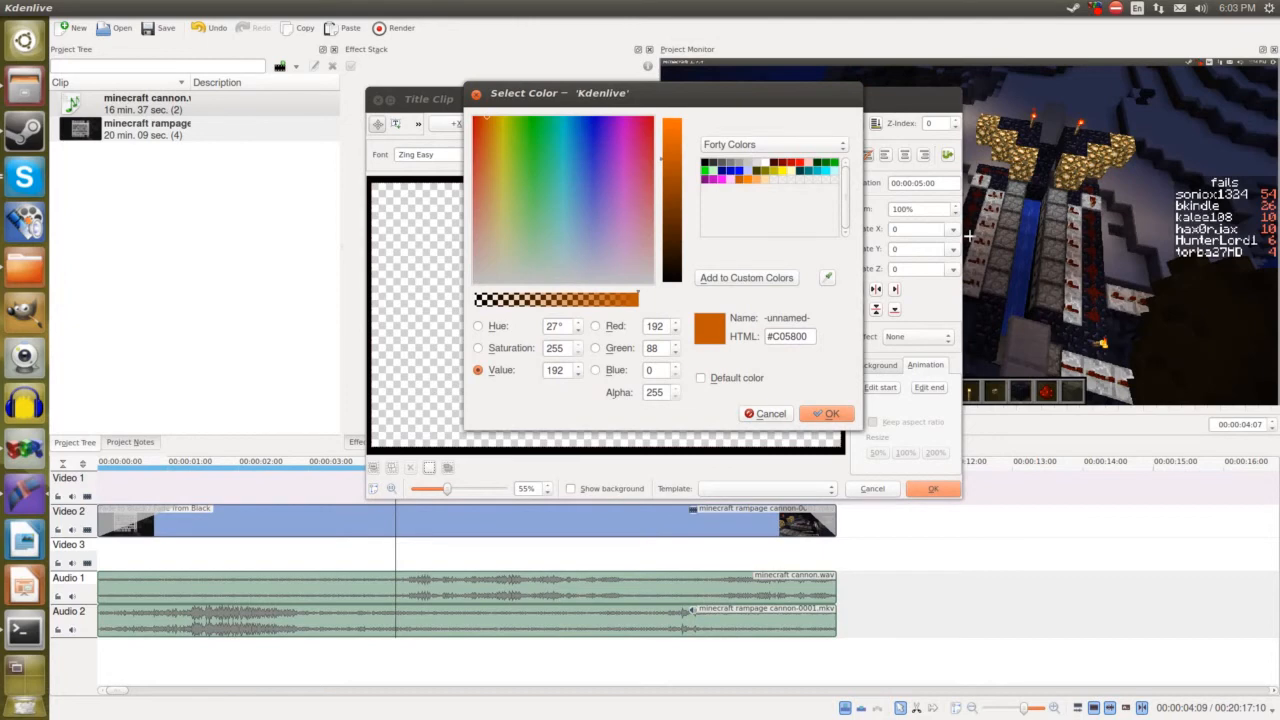
{"action": "key", "text": "Down"}
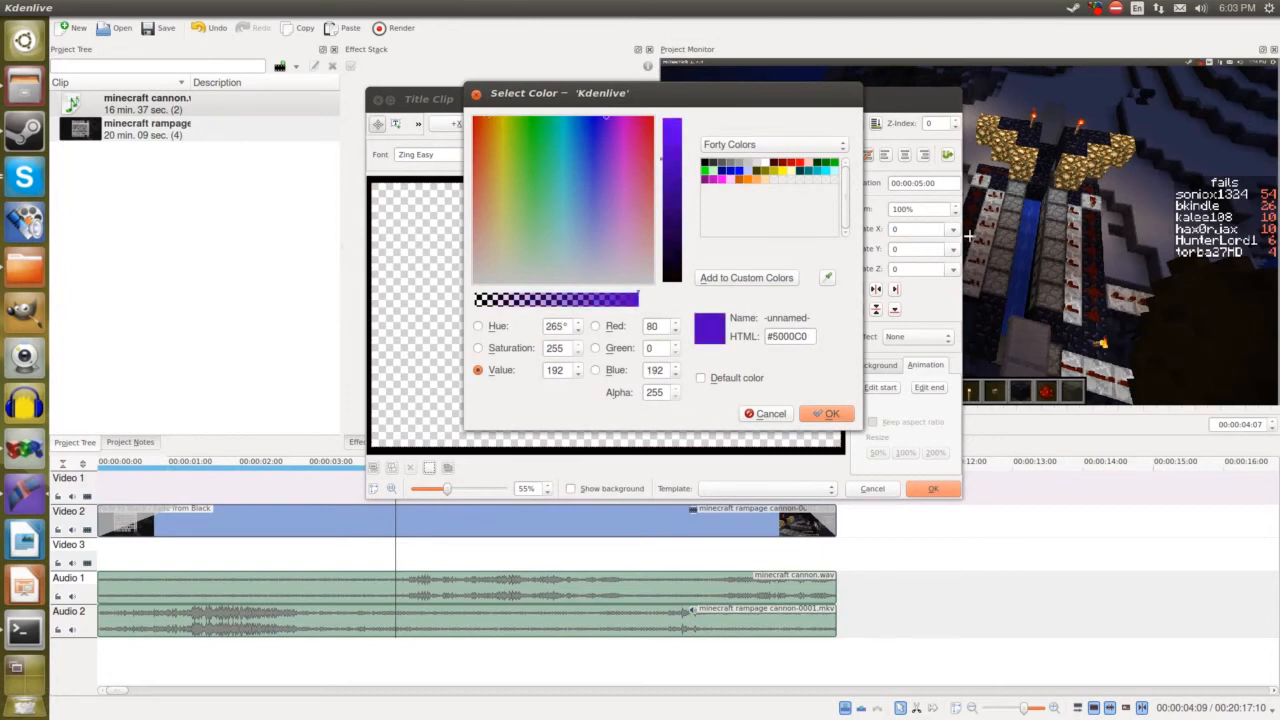
{"action": "key", "text": "Return"}
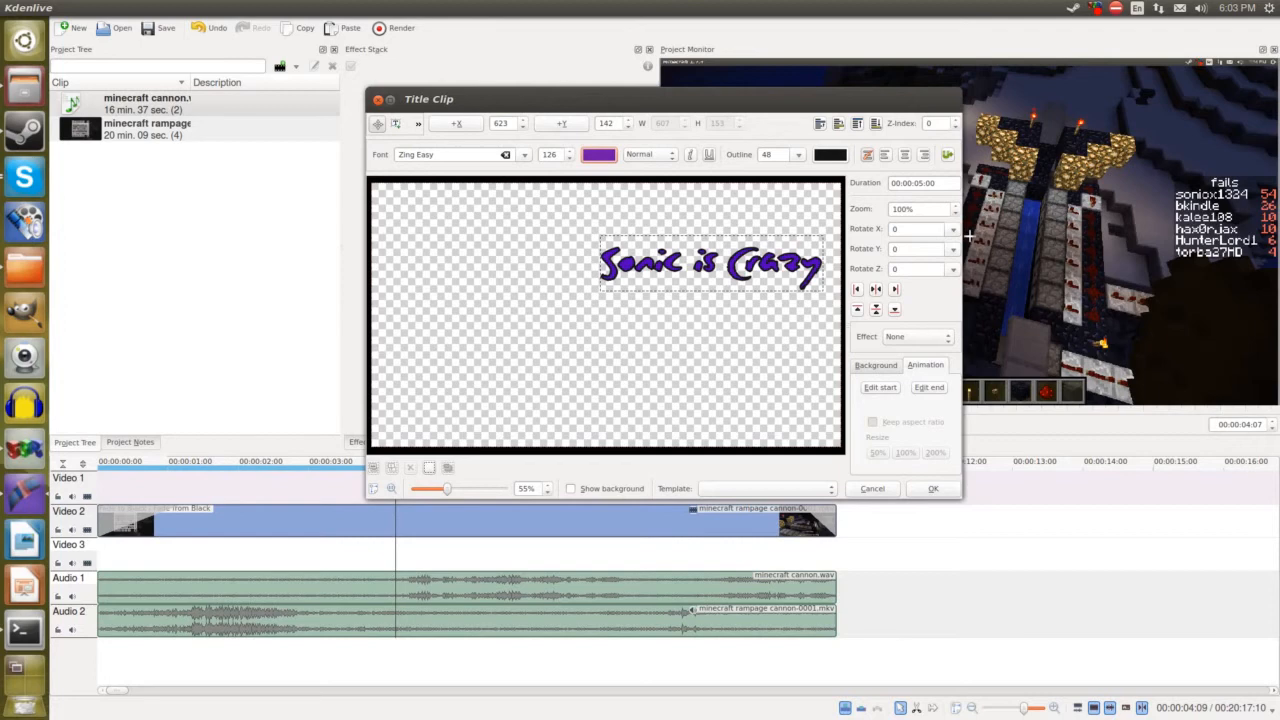
Step: Compare the Light and Bold font weights on the whole "Sonic is Crazy" text and settle on Bold
{"action": "left_click", "coordinate": [650, 154]}
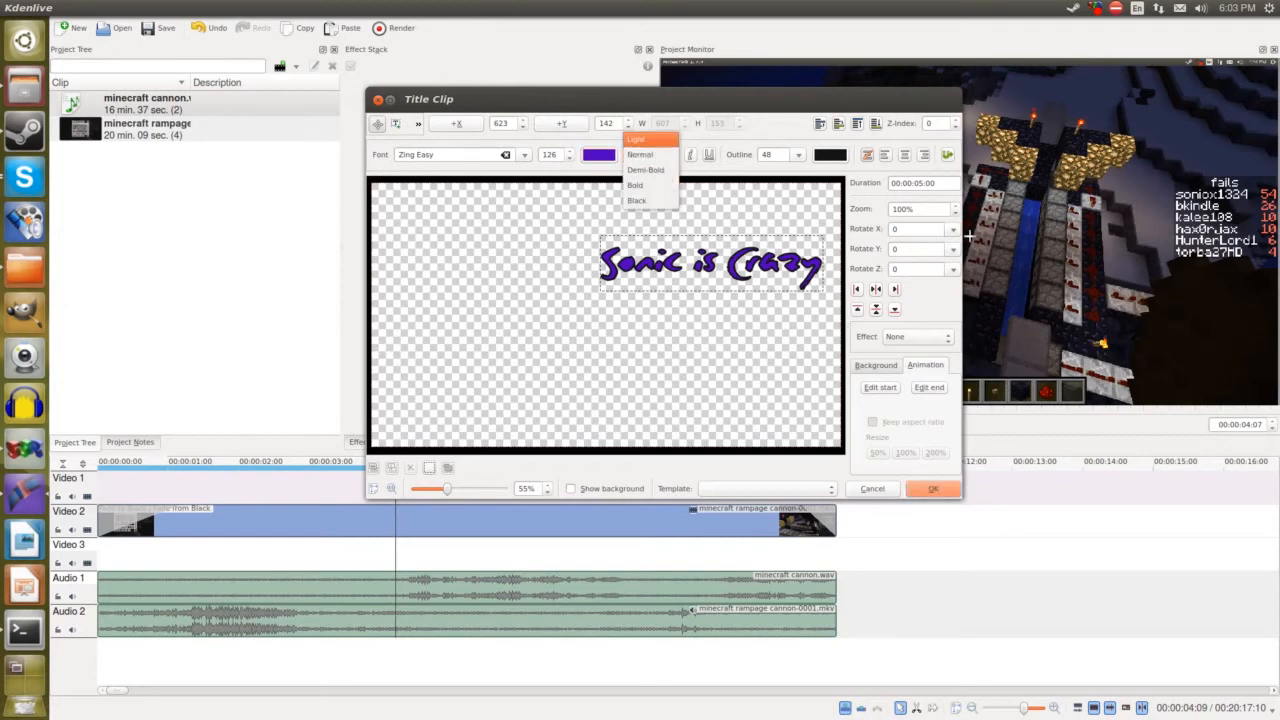
{"action": "left_click", "coordinate": [648, 141]}
{"action": "left_click", "coordinate": [650, 154]}
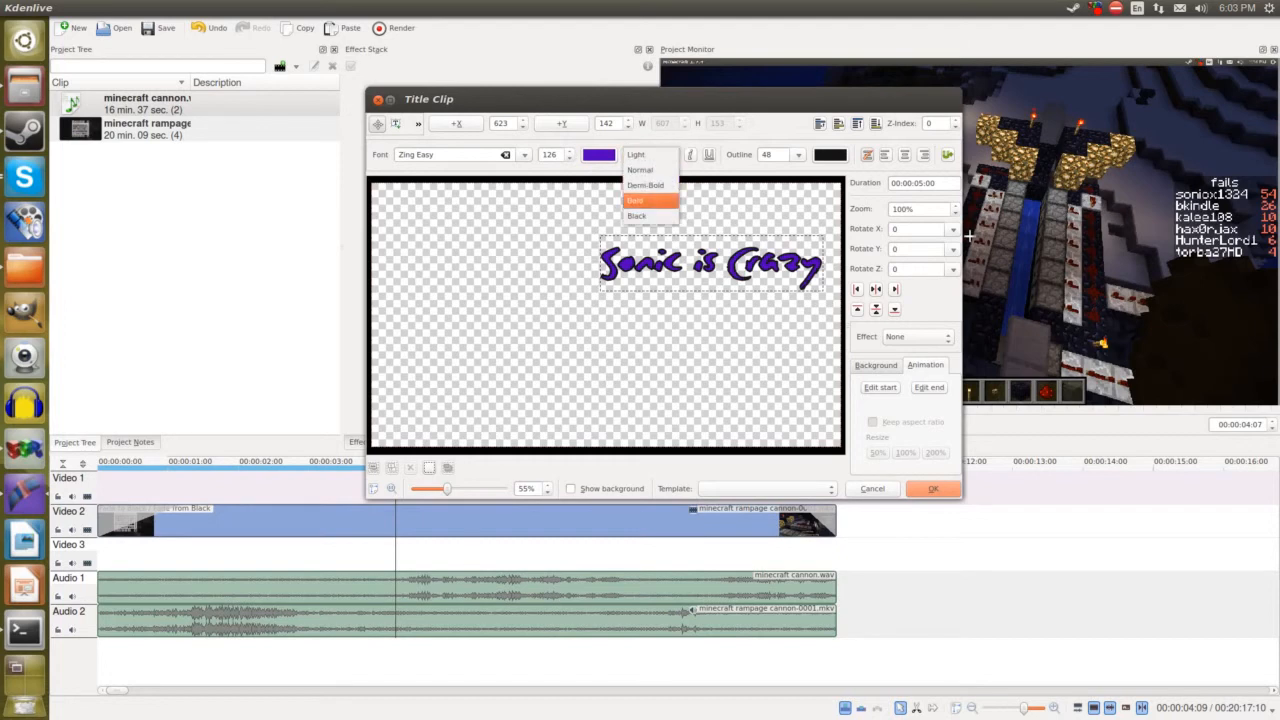
{"action": "left_click", "coordinate": [650, 200]}
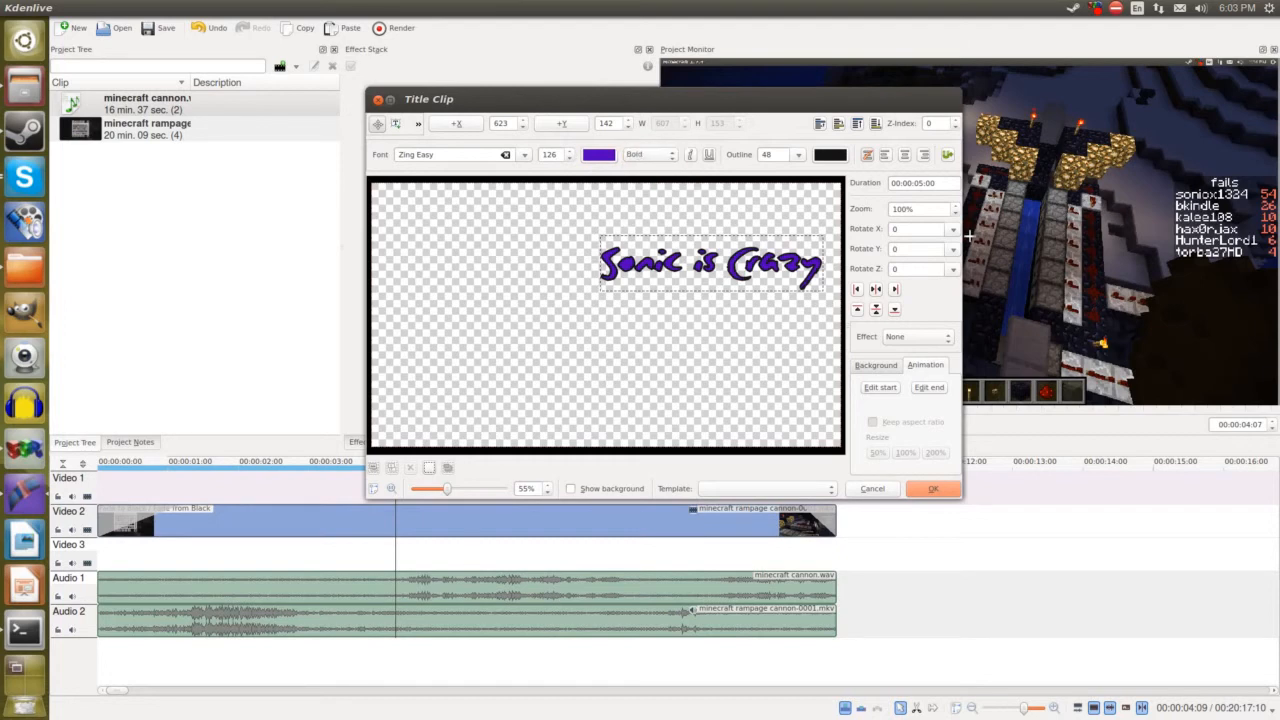
{"action": "left_click_drag", "start_coordinate": [602, 264], "coordinate": [822, 264]}
{"action": "left_click", "coordinate": [650, 155]}
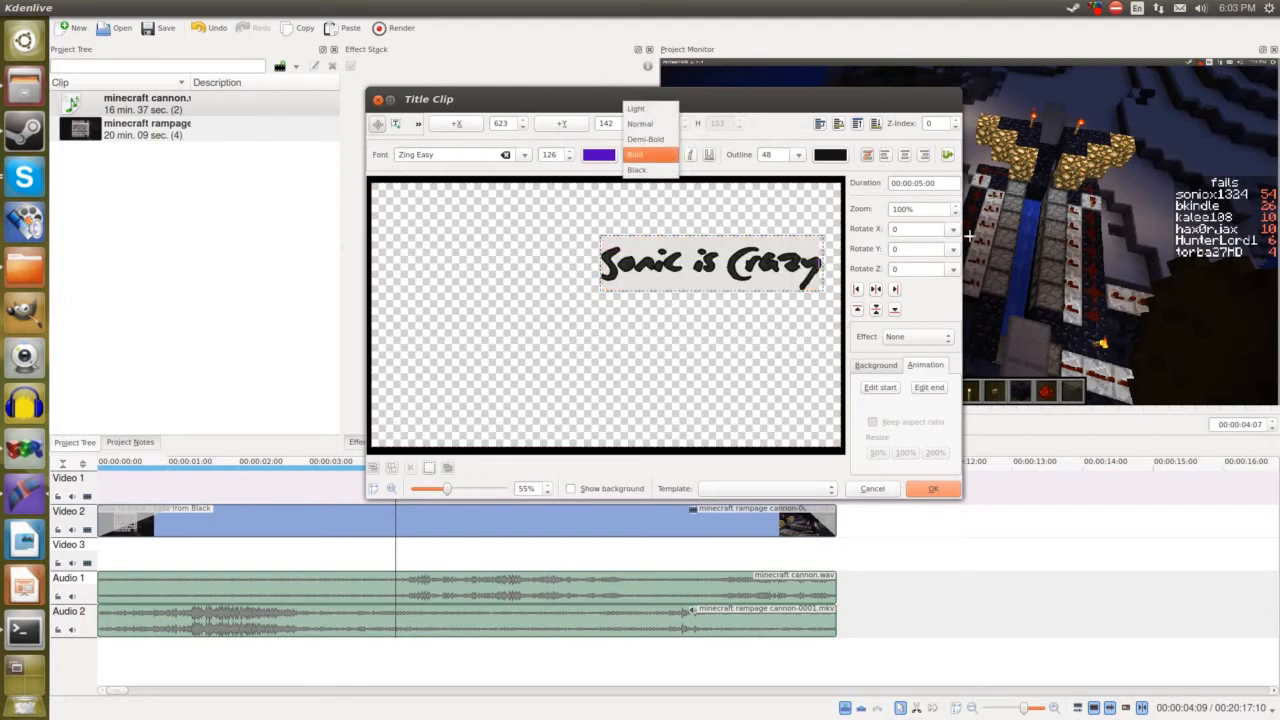
{"action": "left_click", "coordinate": [648, 109]}
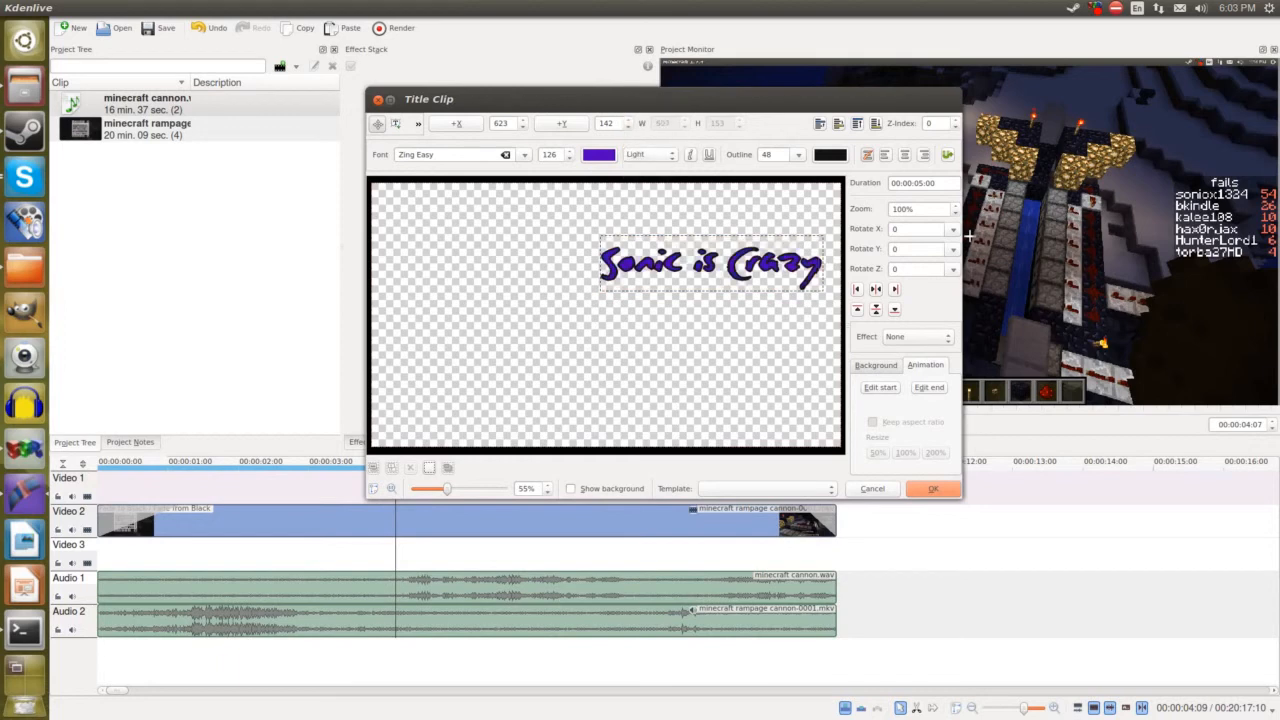
{"action": "left_click", "coordinate": [650, 154]}
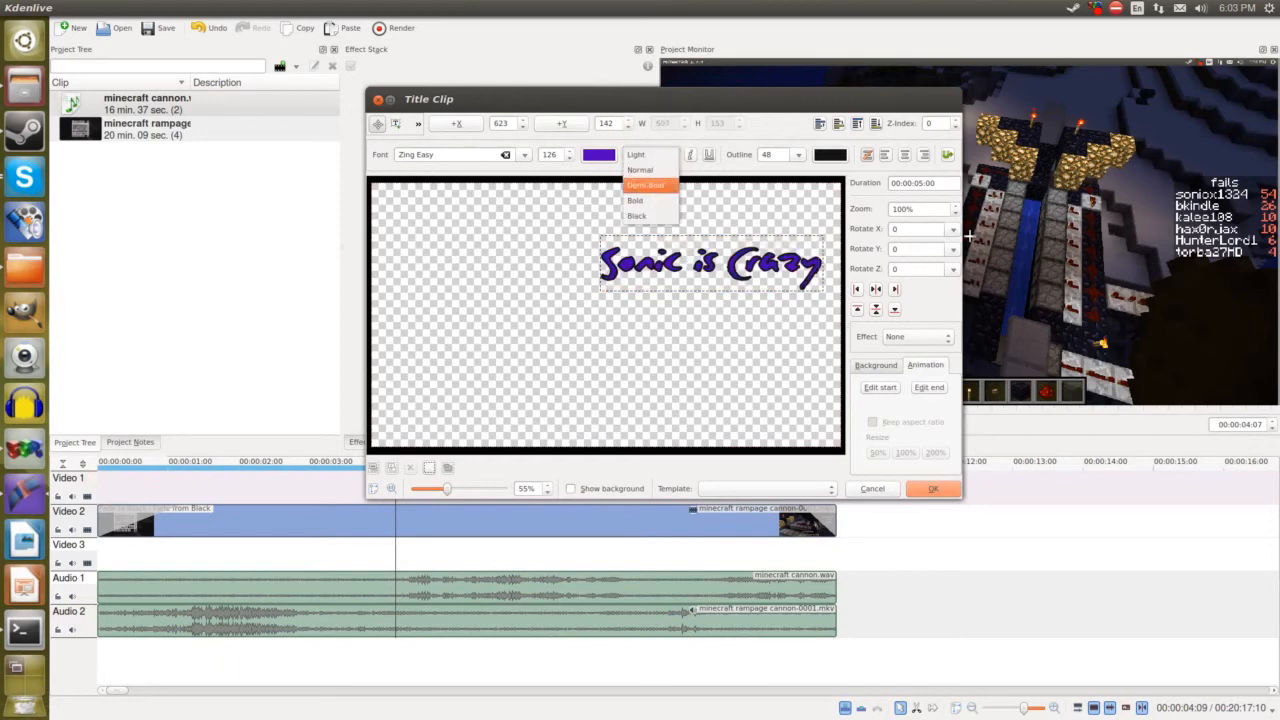
{"action": "left_click", "coordinate": [650, 200]}
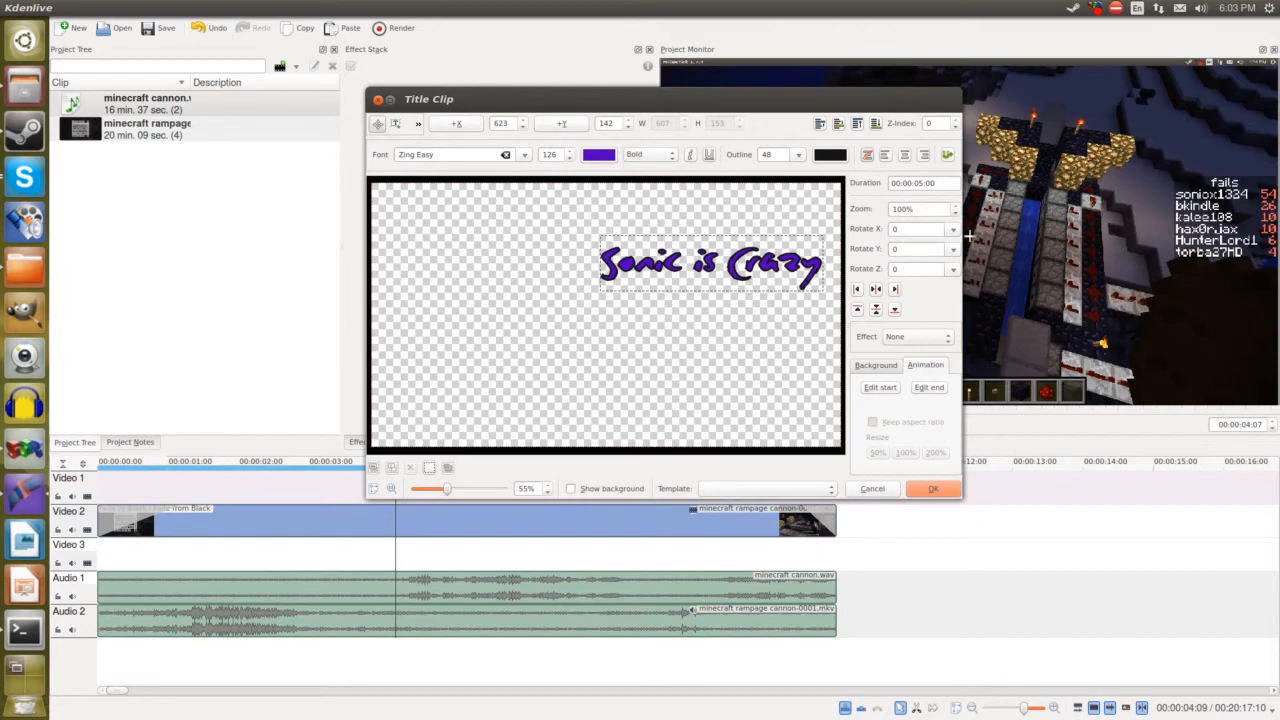
{"action": "left_click_drag", "start_coordinate": [602, 264], "coordinate": [822, 264]}
{"action": "left_click", "coordinate": [715, 345]}
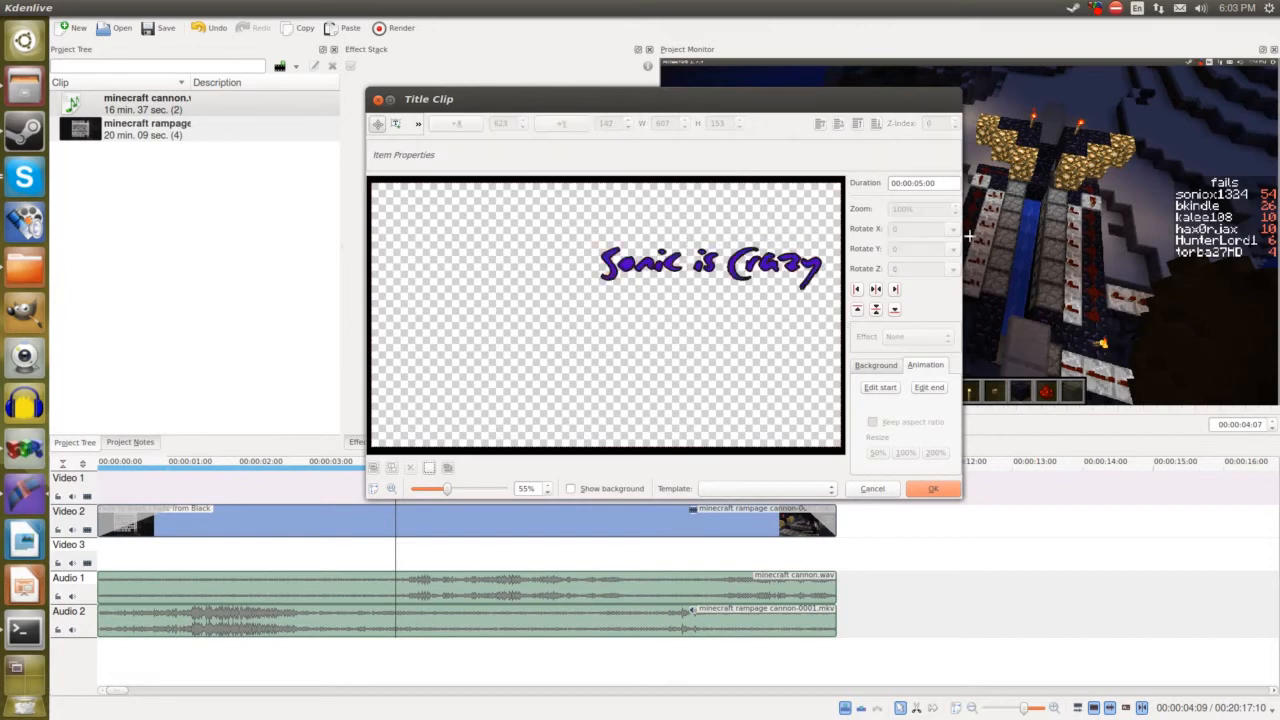
Step: Move the "Sonic is Crazy" text to the title frame's upper-left corner, at about X 38, Y 31
{"action": "left_click", "coordinate": [712, 264]}
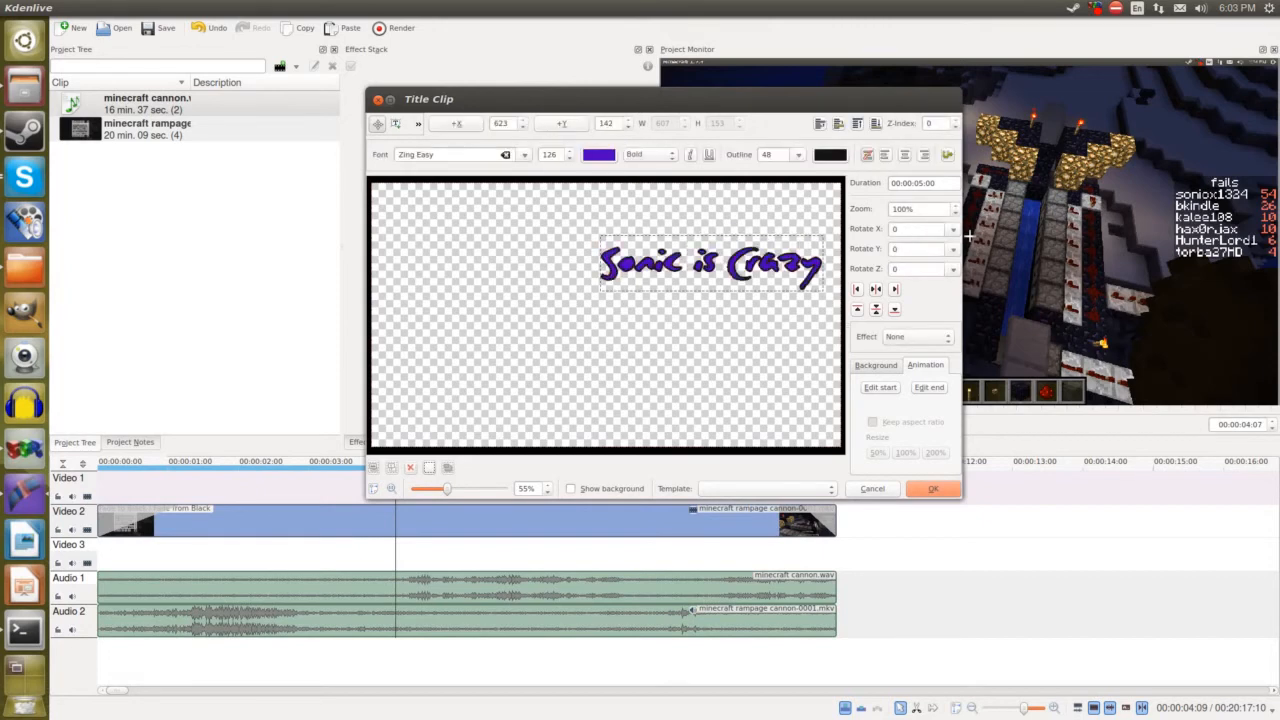
{"action": "left_click_drag", "start_coordinate": [712, 264], "coordinate": [421, 216]}
{"action": "scroll", "coordinate": [603, 310], "scroll_direction": "up", "scroll_amount": 1}
{"action": "scroll", "coordinate": [603, 310], "scroll_direction": "down", "scroll_amount": 2}
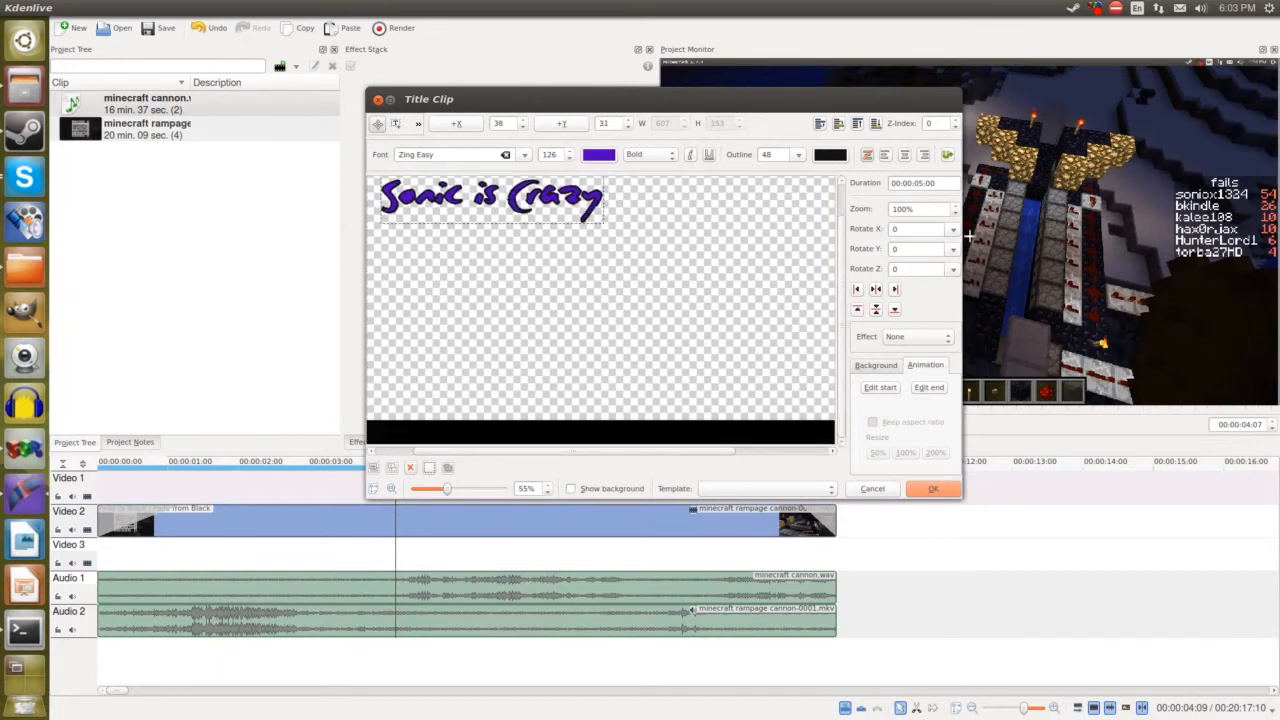
{"action": "left_click", "coordinate": [544, 364]}
{"action": "scroll", "coordinate": [600, 310], "scroll_direction": "up", "scroll_amount": 2}
{"action": "left_click", "coordinate": [491, 232]}
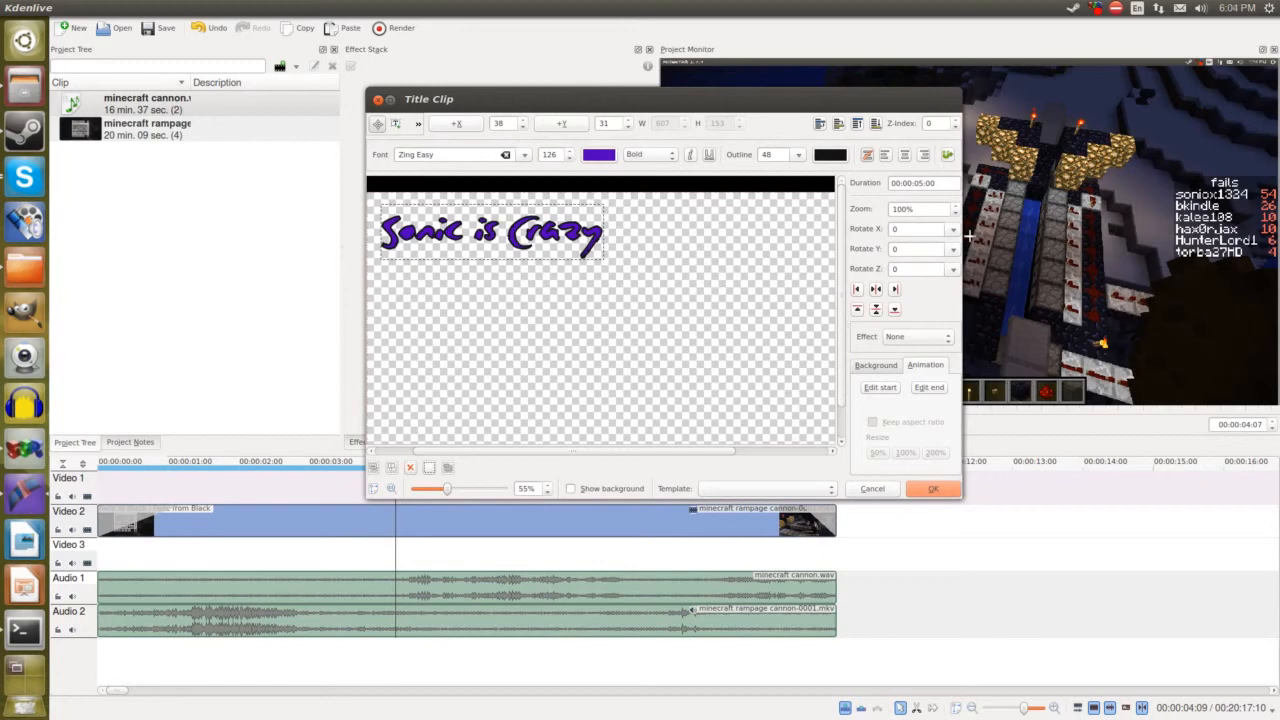
Step: Set the title clip's duration to 00:00:02:50
{"action": "left_click", "coordinate": [921, 183]}
{"action": "type", "text": "2"}
{"action": "type", "text": "50"}
{"action": "key", "text": "BackSpace"}
{"action": "key", "text": "BackSpace"}
{"action": "type", "text": "50"}
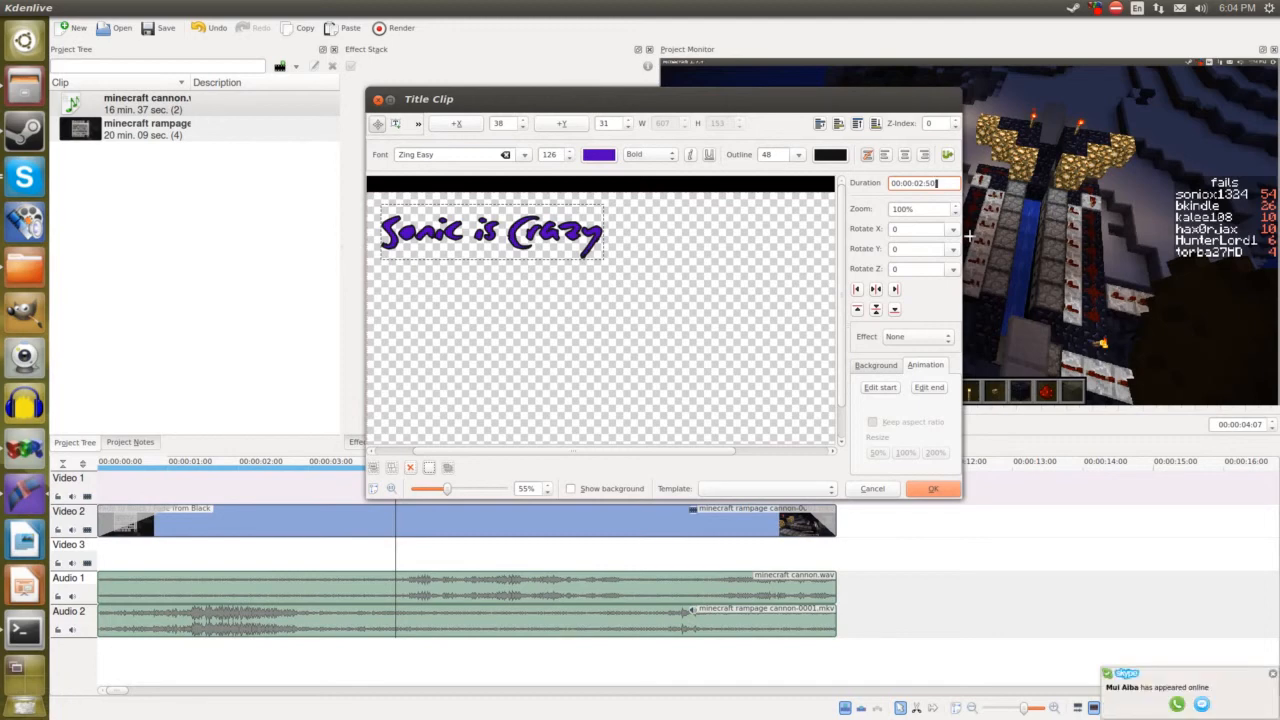
Step: Edit the title animation's start frame and shift it to about X -612, Y 45
{"action": "left_click", "coordinate": [880, 388]}
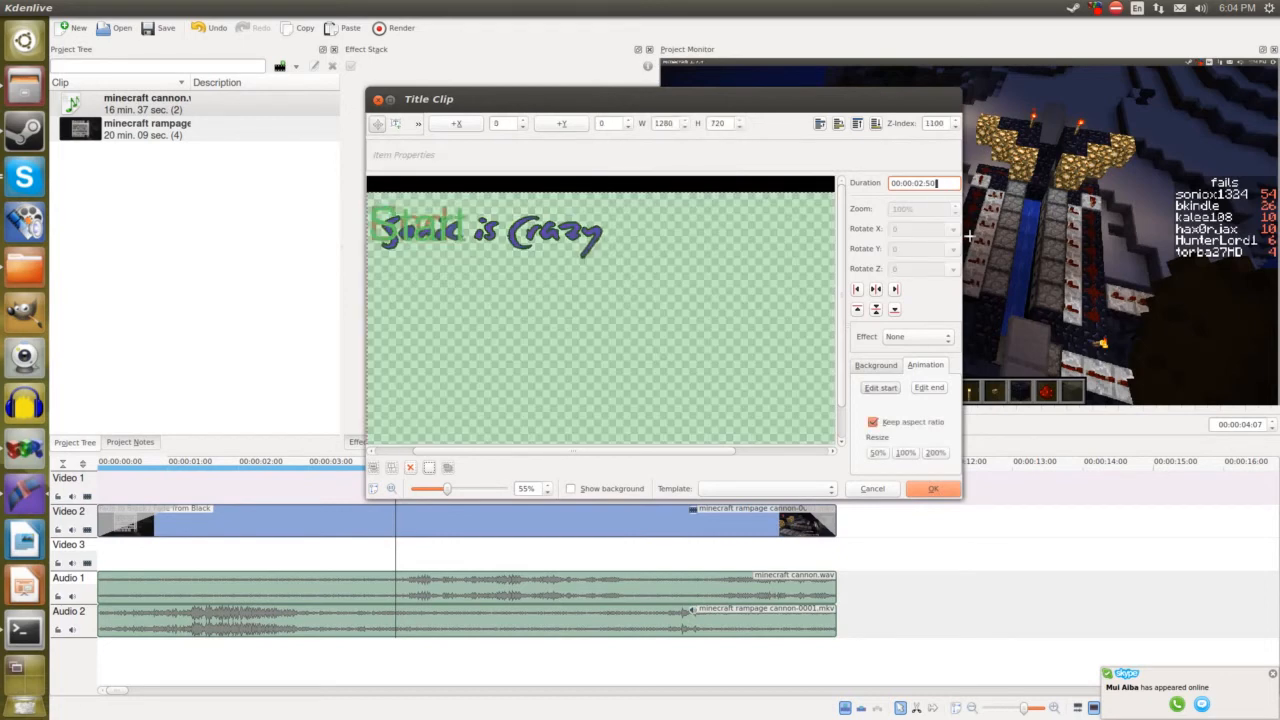
{"action": "scroll", "coordinate": [600, 310], "scroll_direction": "down", "scroll_amount": 1}
{"action": "scroll", "coordinate": [600, 310], "scroll_direction": "up", "scroll_amount": 1}
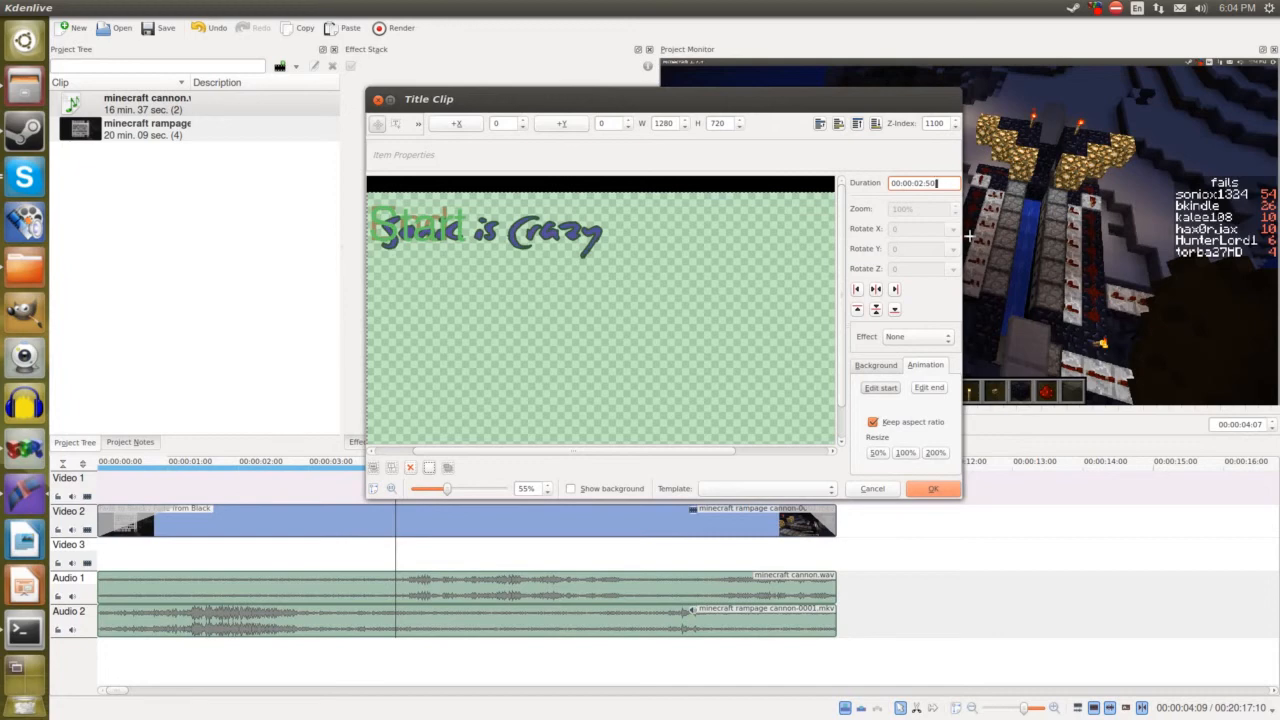
{"action": "left_click_drag", "start_coordinate": [600, 310], "coordinate": [576, 328]}
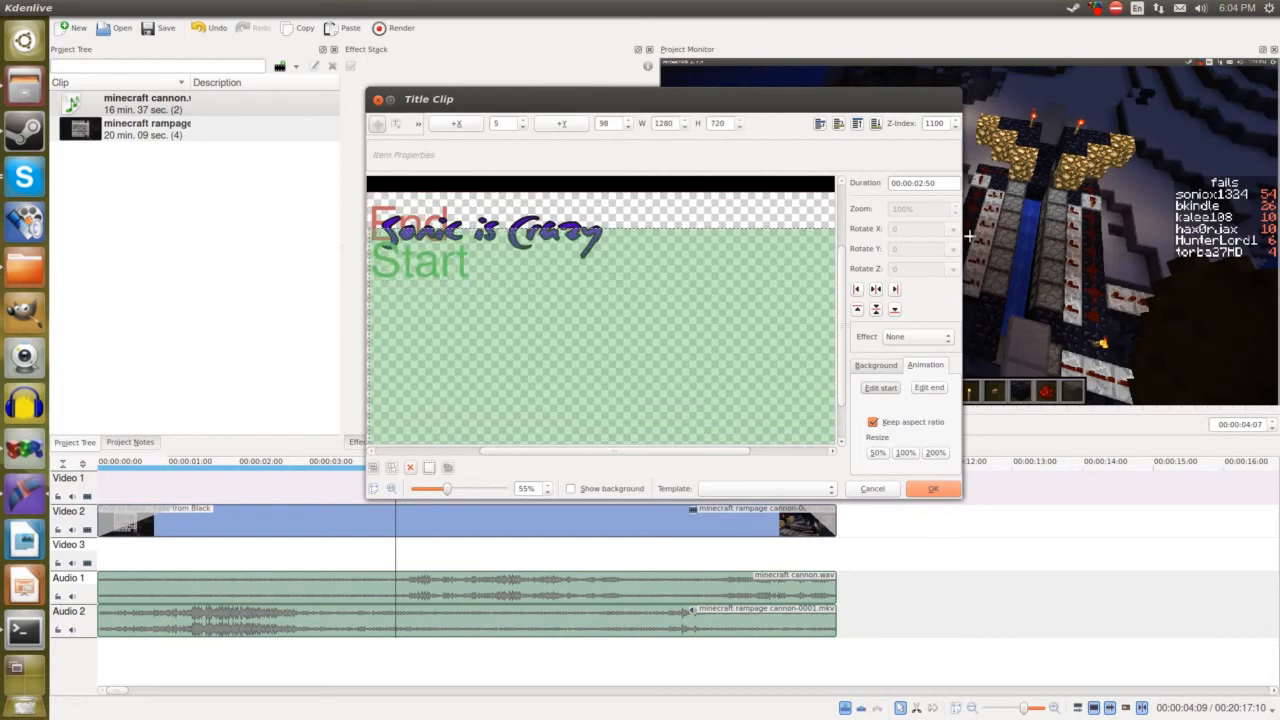
{"action": "left_click_drag", "start_coordinate": [650, 330], "coordinate": [424, 310]}
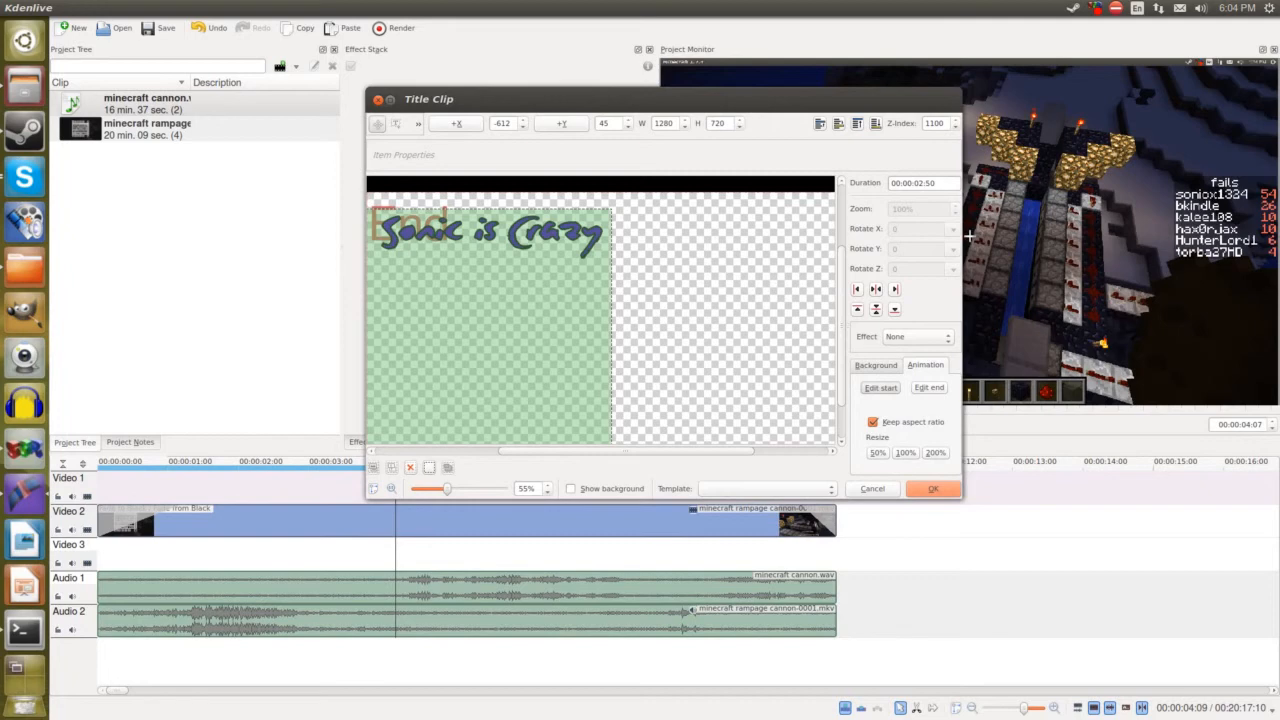
Step: Resize the title animation's end frame to 640 × 360 and place it over the text at about X 16, Y -159
{"action": "left_click", "coordinate": [929, 388]}
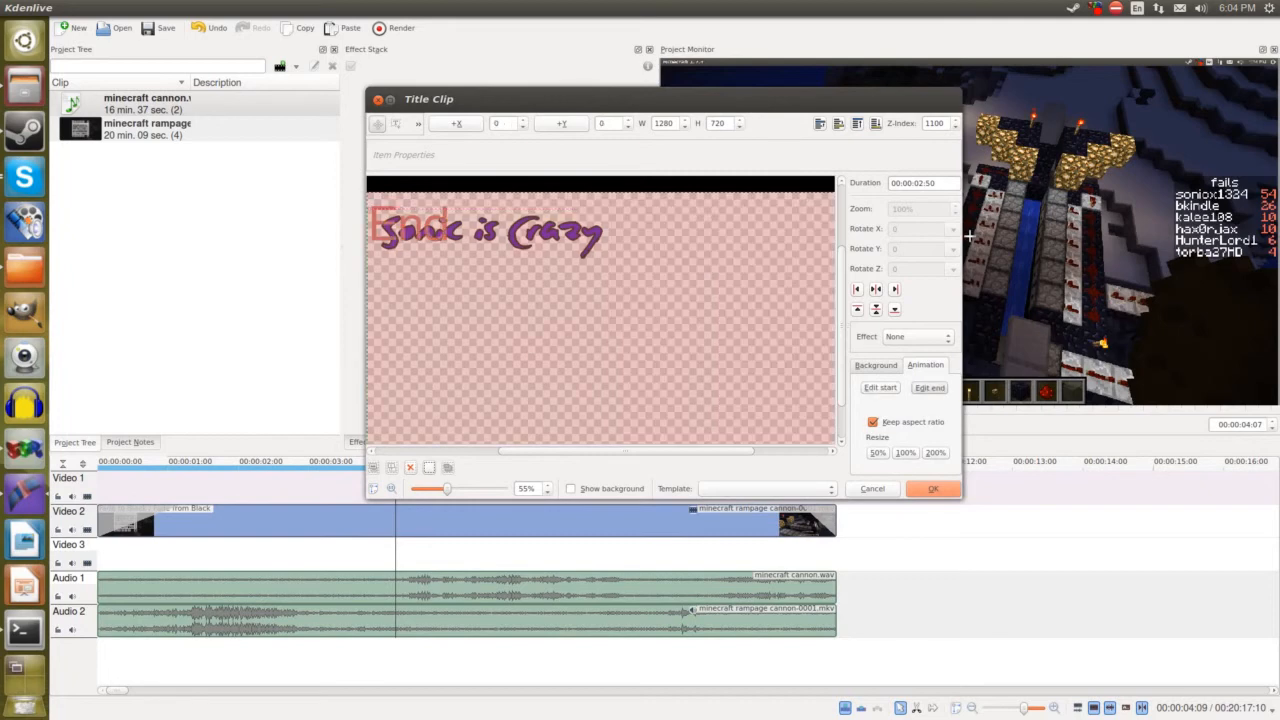
{"action": "left_click_drag", "start_coordinate": [650, 380], "coordinate": [540, 218]}
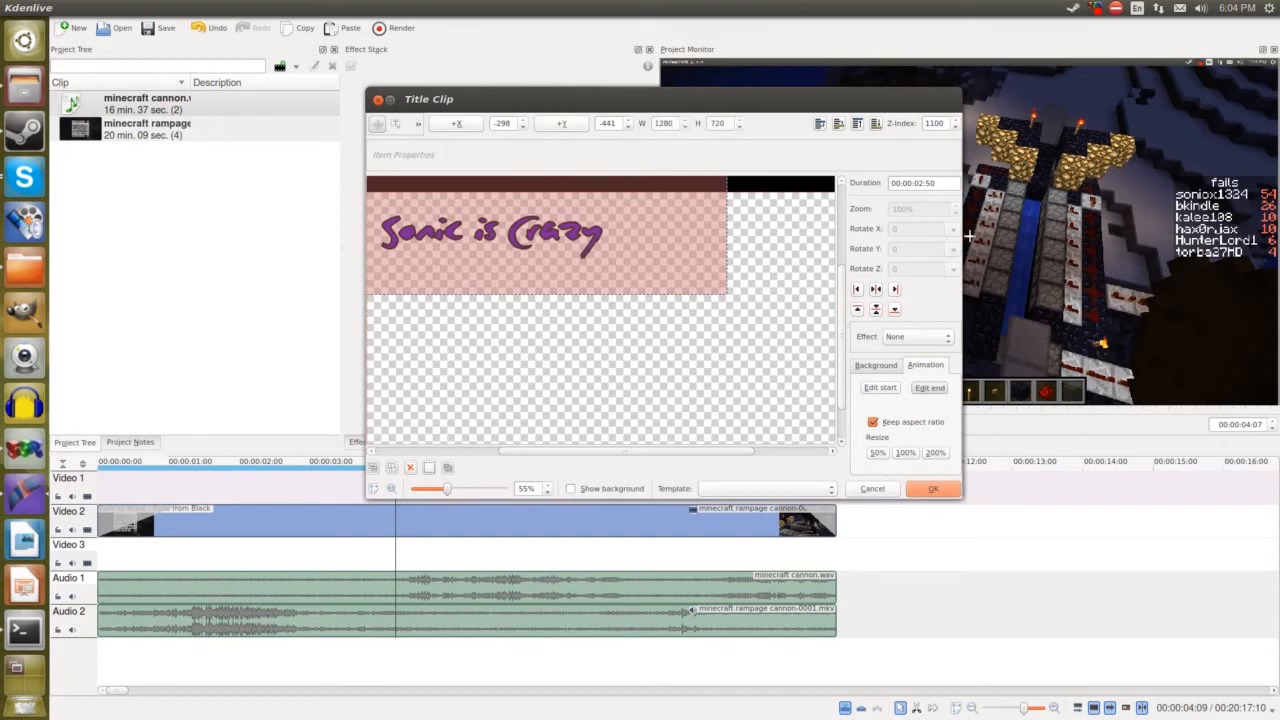
{"action": "left_click", "coordinate": [930, 388]}
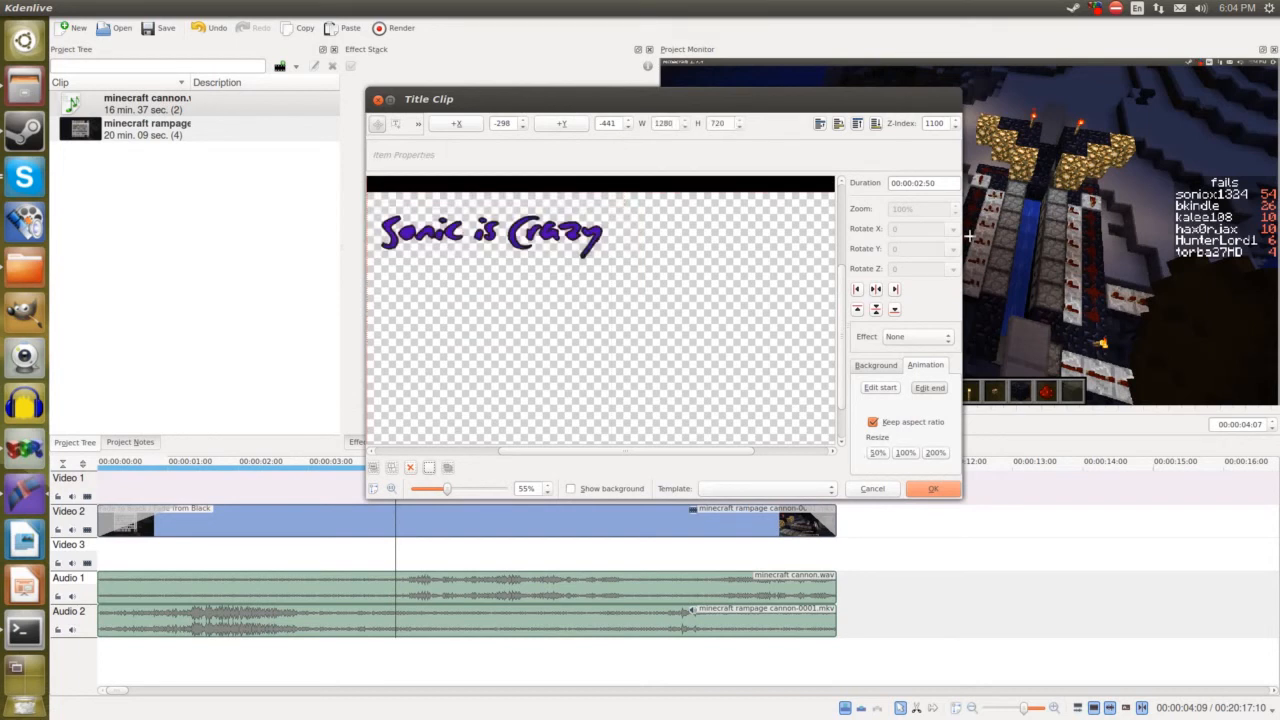
{"action": "scroll", "coordinate": [600, 310], "scroll_direction": "down", "scroll_amount": 15}
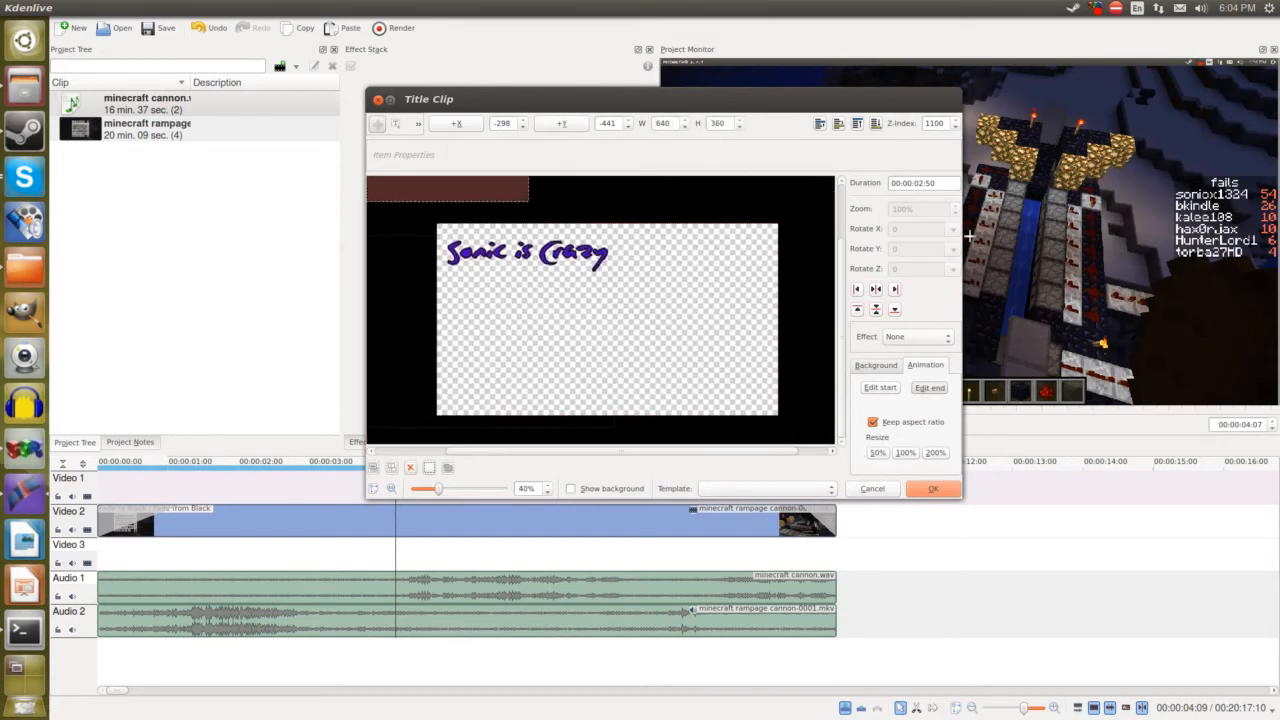
{"action": "scroll", "coordinate": [600, 310], "scroll_direction": "down", "scroll_amount": 5}
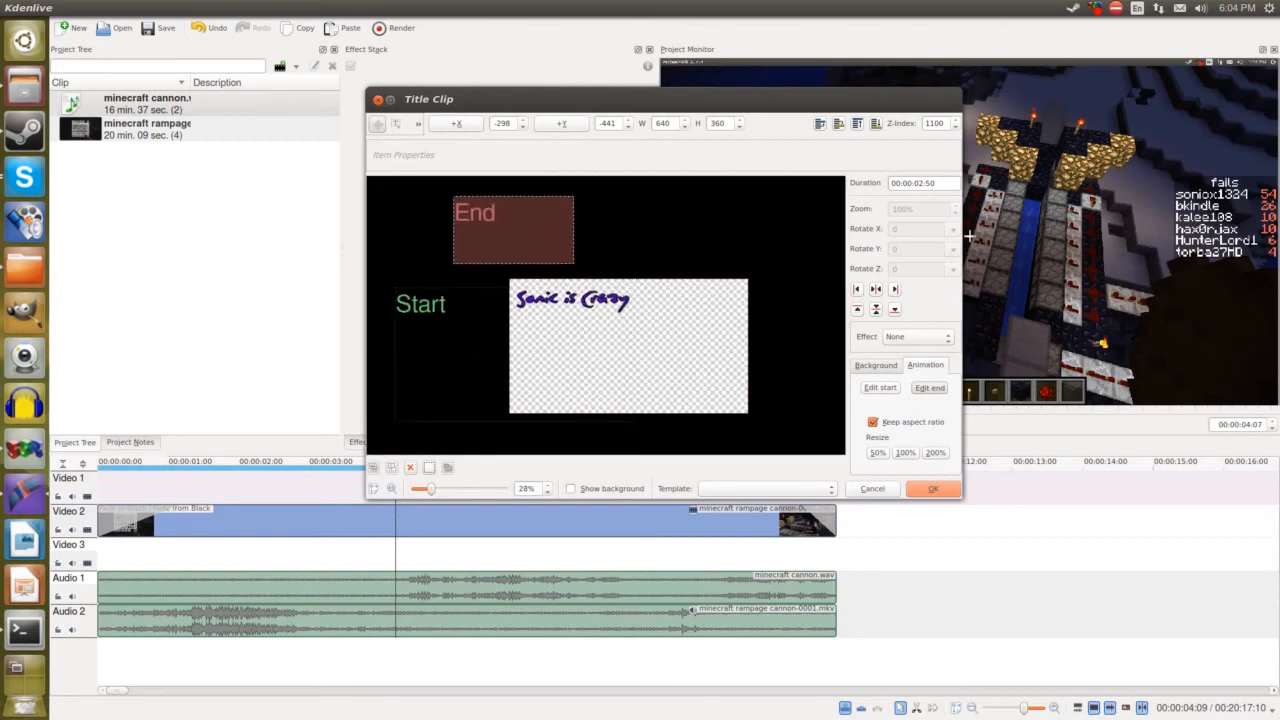
{"action": "left_click_drag", "start_coordinate": [513, 230], "coordinate": [573, 284]}
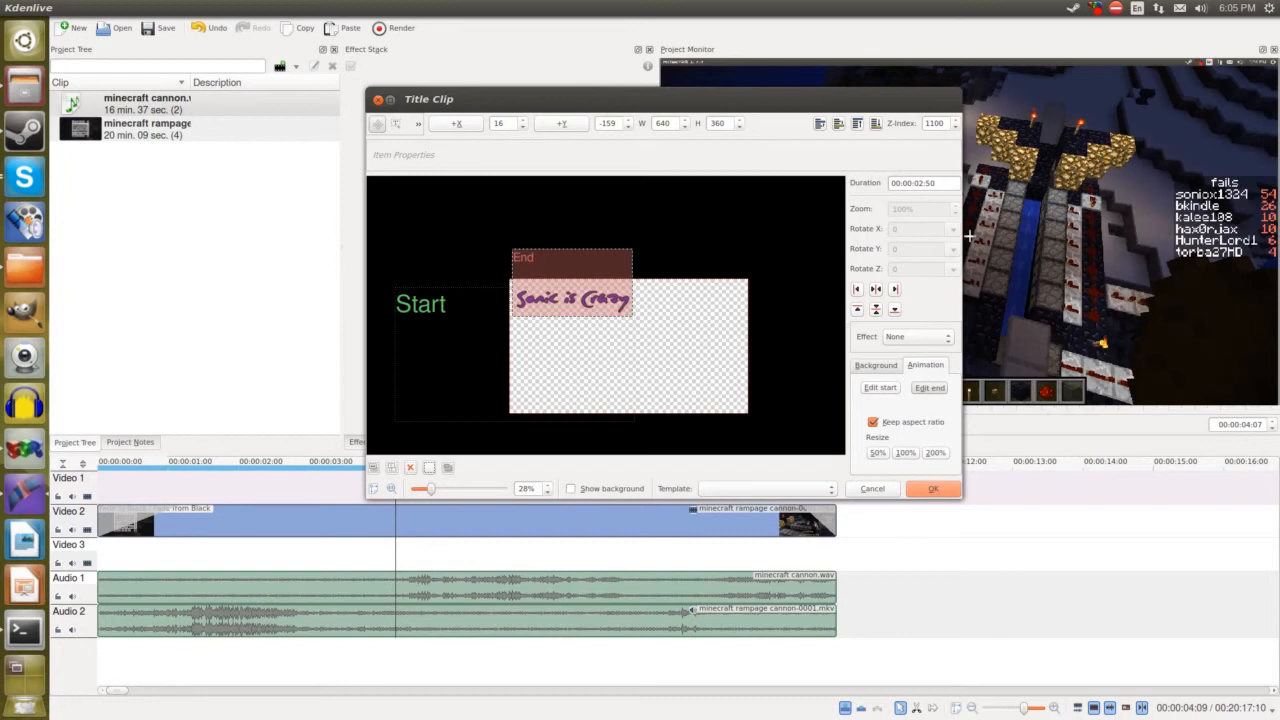
Step: Show the project video as the background behind the title and save the title clip to the project
{"action": "left_click_drag", "start_coordinate": [431, 489], "coordinate": [432, 489]}
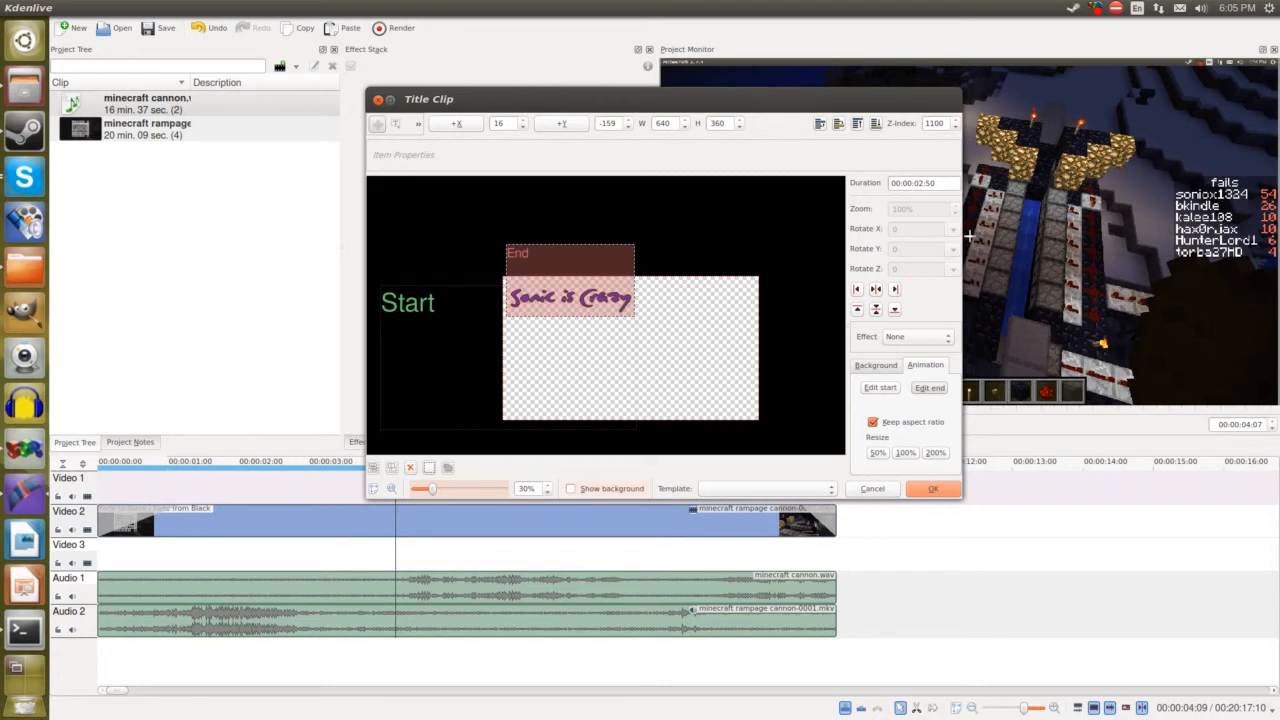
{"action": "left_click", "coordinate": [573, 489]}
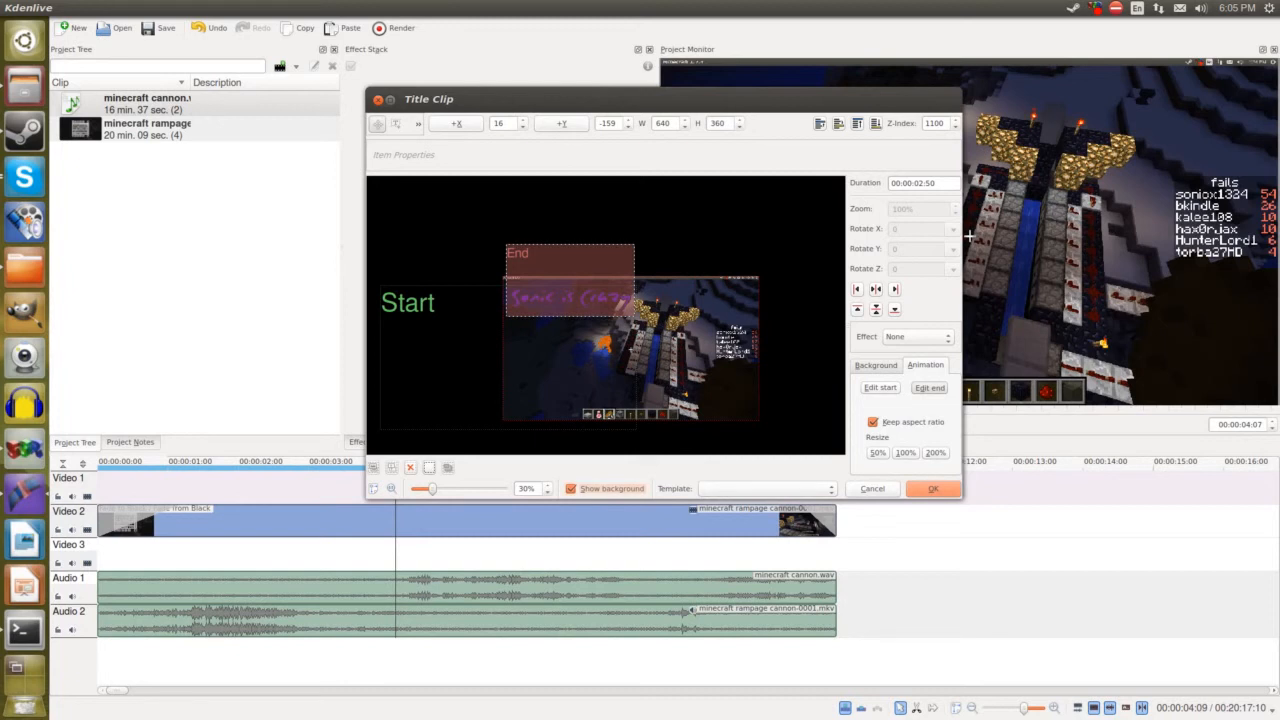
{"action": "key", "text": "Return"}
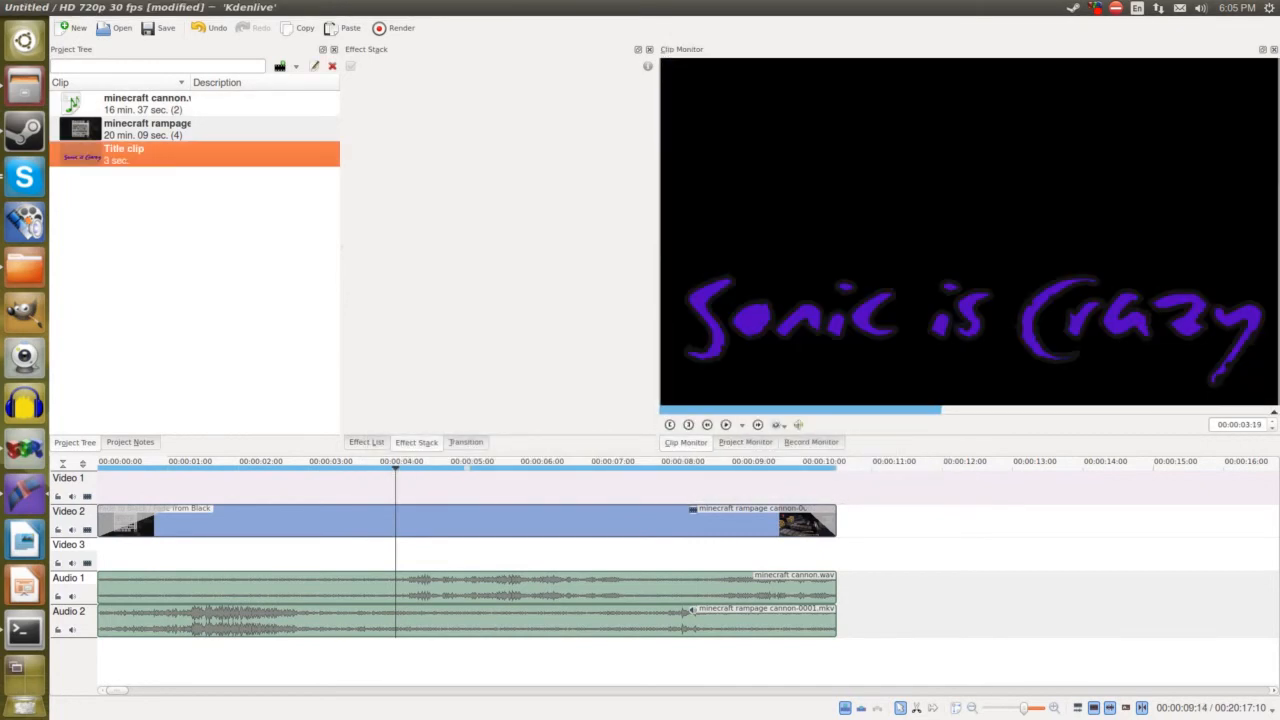
Step: Place the title clip at the start of Video 1 and return the playhead to 00:00:00:00
{"action": "left_click_drag", "start_coordinate": [122, 152], "coordinate": [118, 488]}
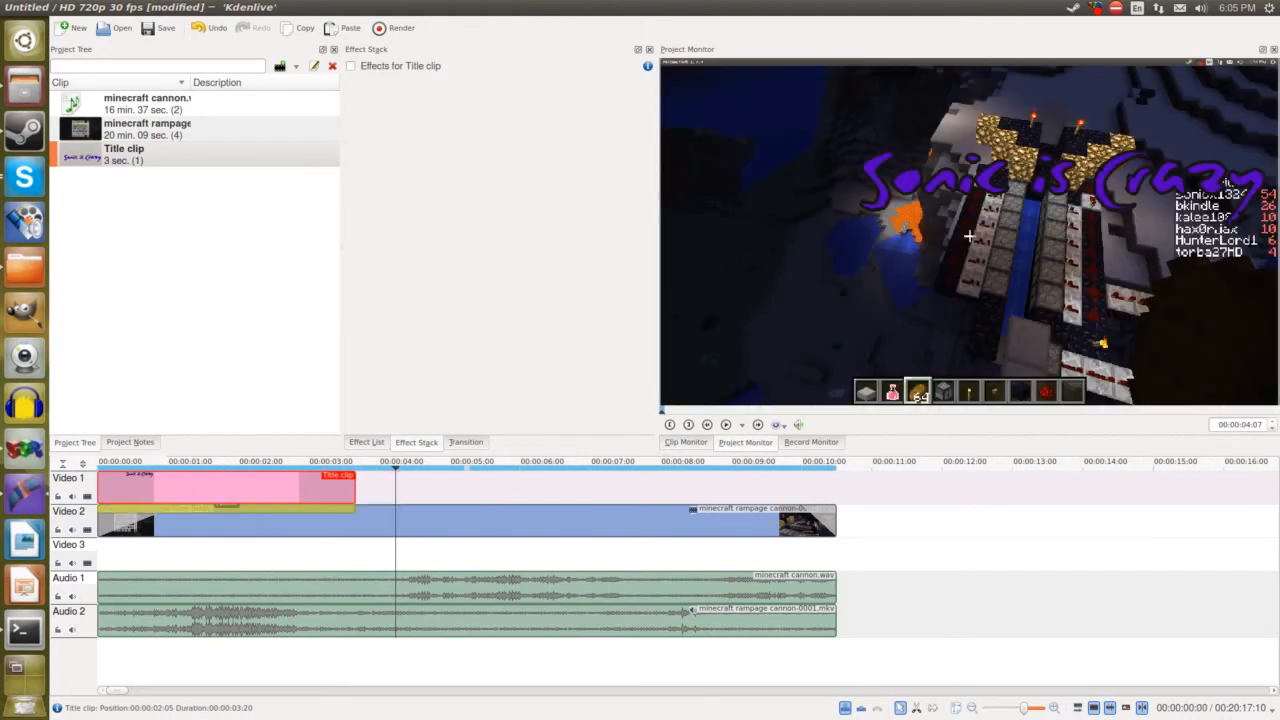
{"action": "left_click", "coordinate": [225, 586]}
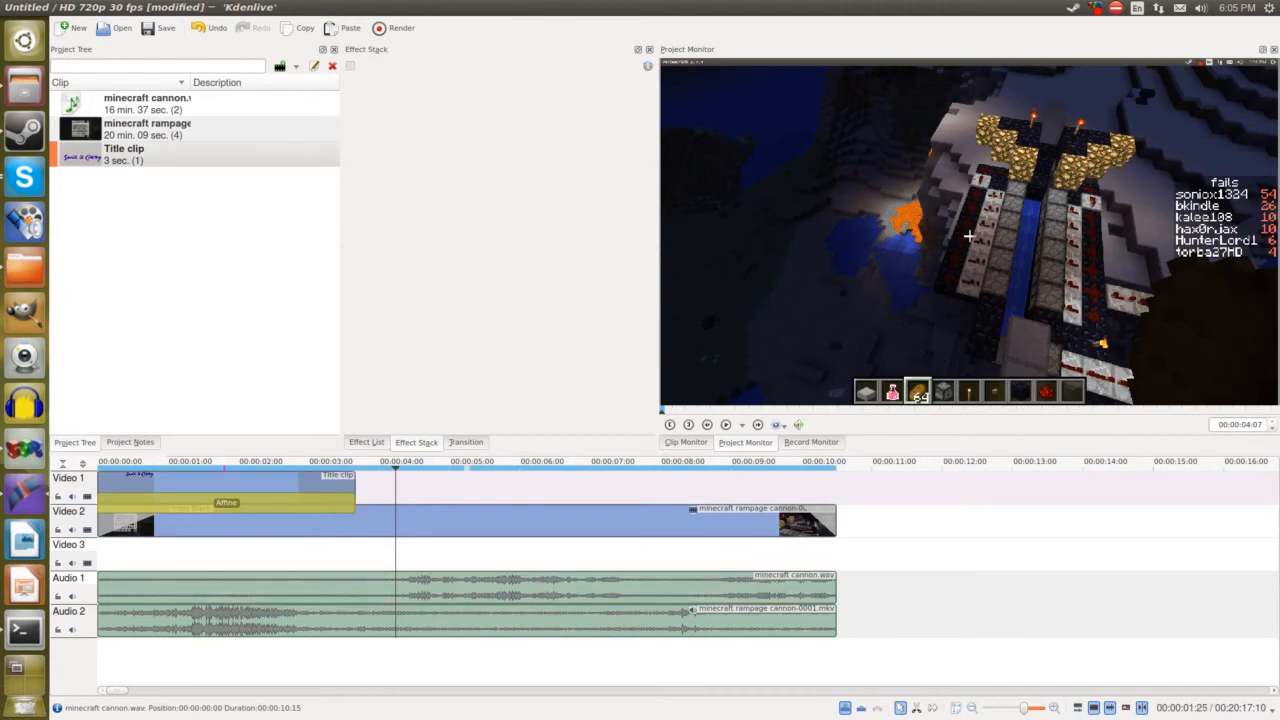
{"action": "left_click_drag", "start_coordinate": [225, 467], "coordinate": [98, 467]}
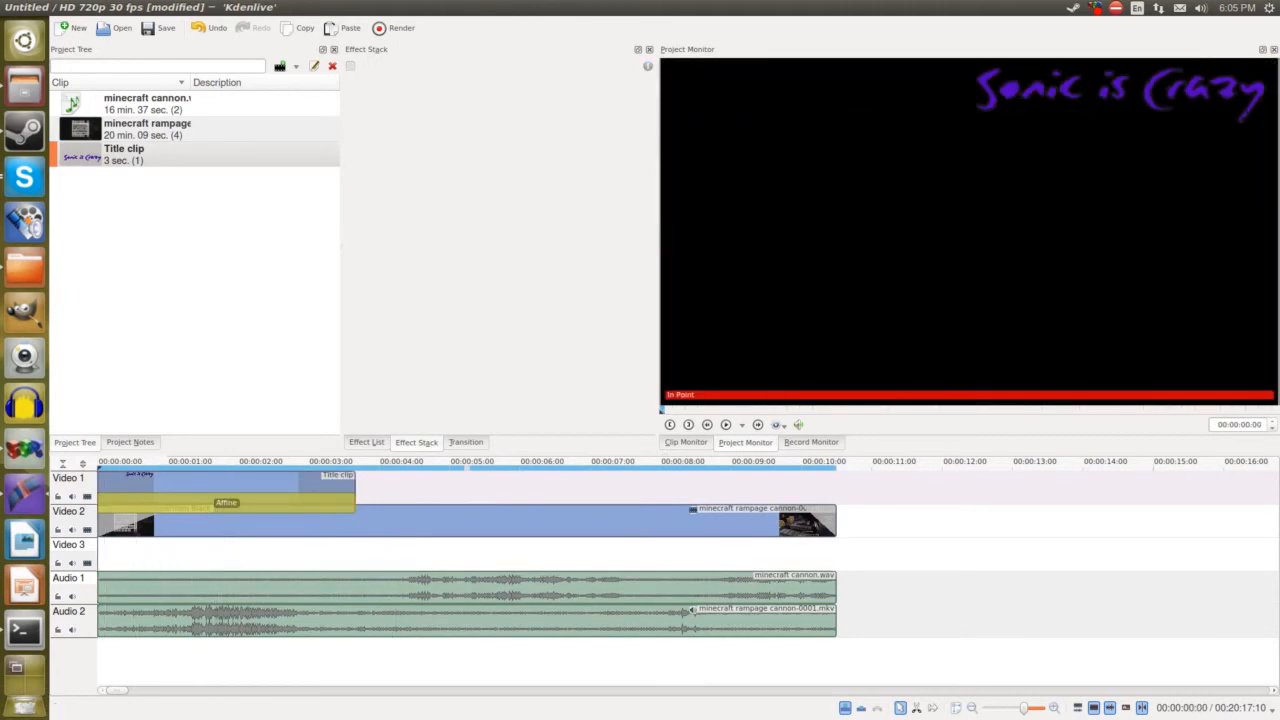
Step: Shift the title clip to start slightly after 2 seconds and try it on Video 3, below the footage
{"action": "left_click_drag", "start_coordinate": [303, 483], "coordinate": [460, 483]}
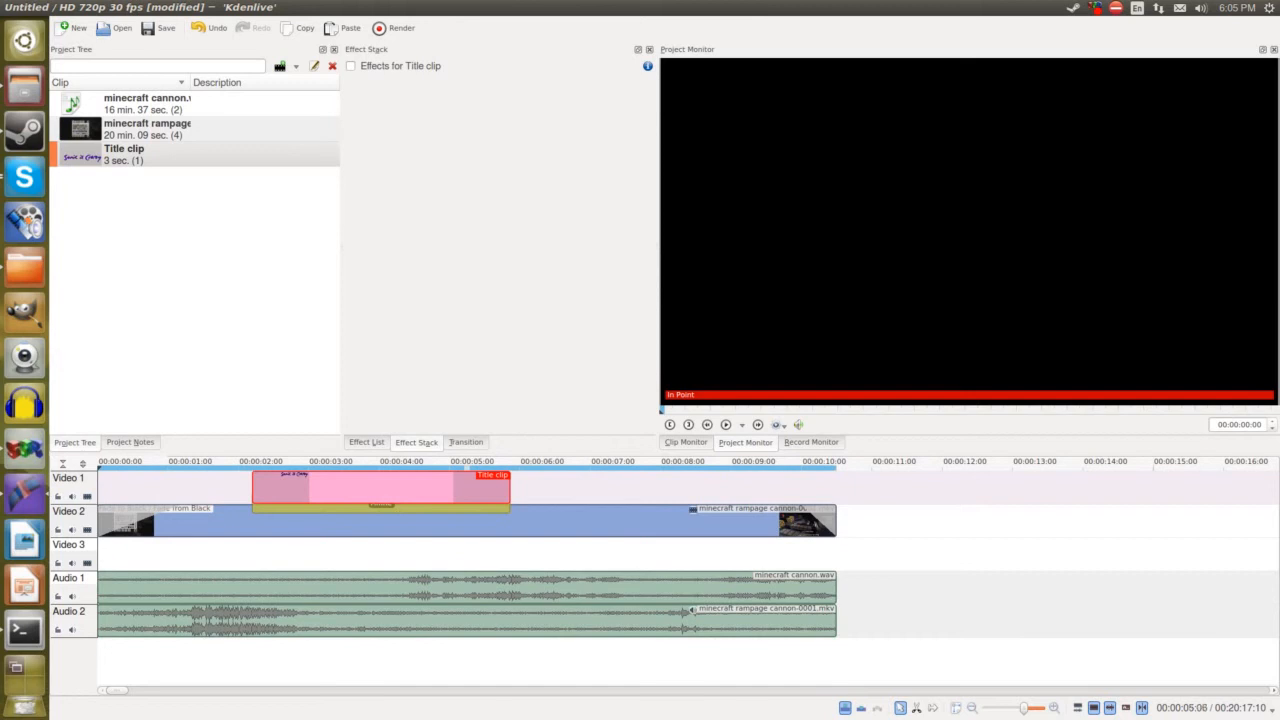
{"action": "left_click", "coordinate": [450, 522]}
{"action": "left_click_drag", "start_coordinate": [431, 484], "coordinate": [440, 552]}
{"action": "left_click", "coordinate": [392, 655]}
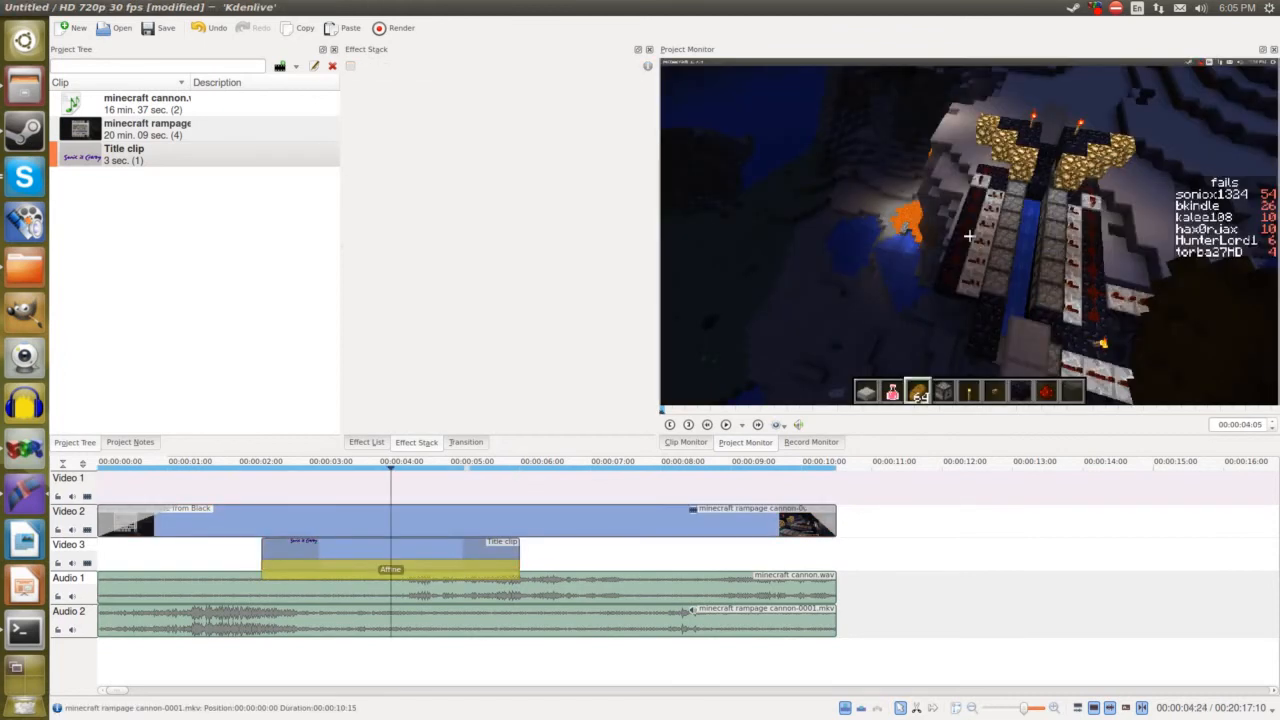
Step: Move the title clip up to Video 1, starting at about 2 seconds, and return the playhead to 00:00:00:00
{"action": "left_click_drag", "start_coordinate": [440, 555], "coordinate": [426, 489]}
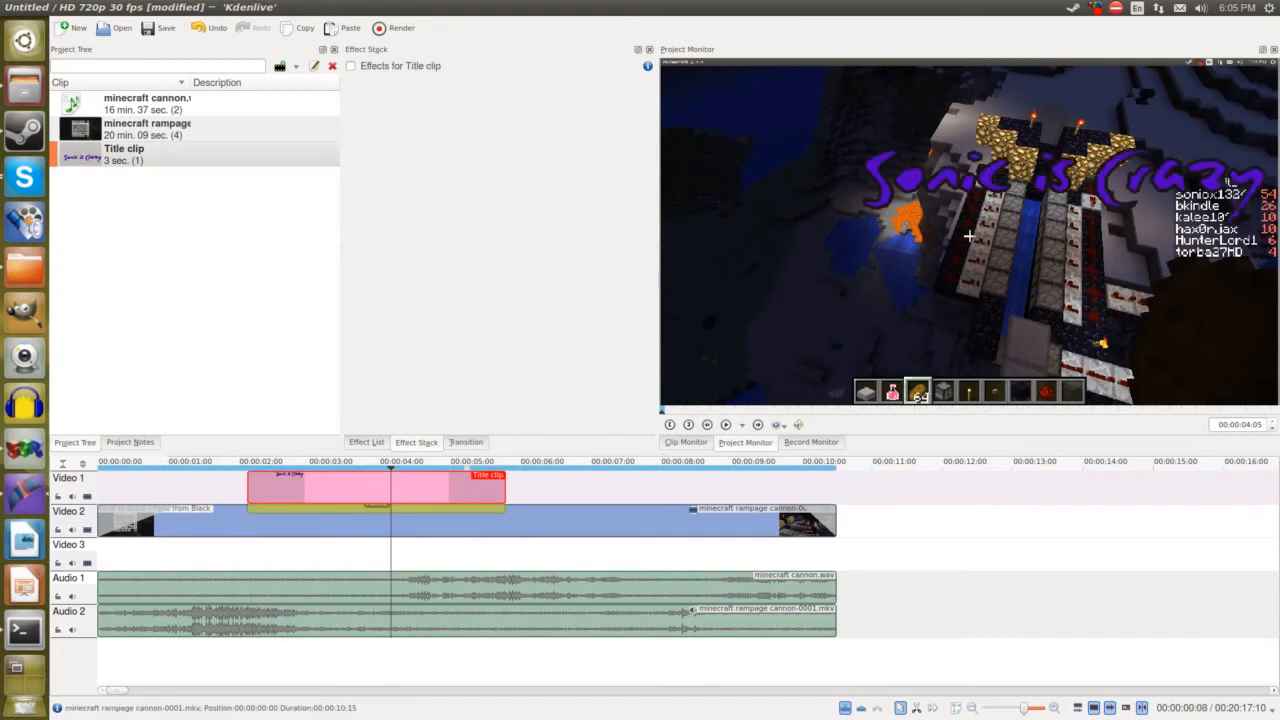
{"action": "left_click", "coordinate": [236, 550]}
{"action": "left_click_drag", "start_coordinate": [407, 466], "coordinate": [98, 466]}
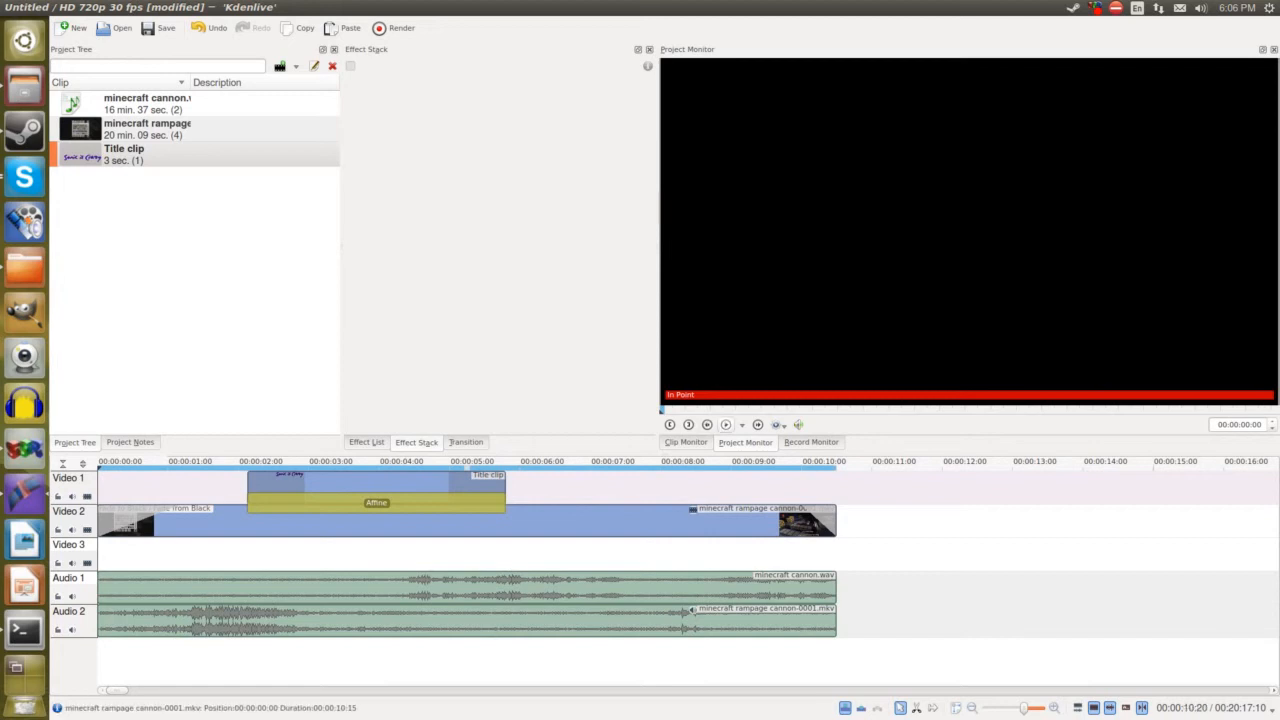
Step: Play the project from the start to preview the title over the footage, stop playback, and select the title clip's Affine transition
{"action": "left_click", "coordinate": [726, 424]}
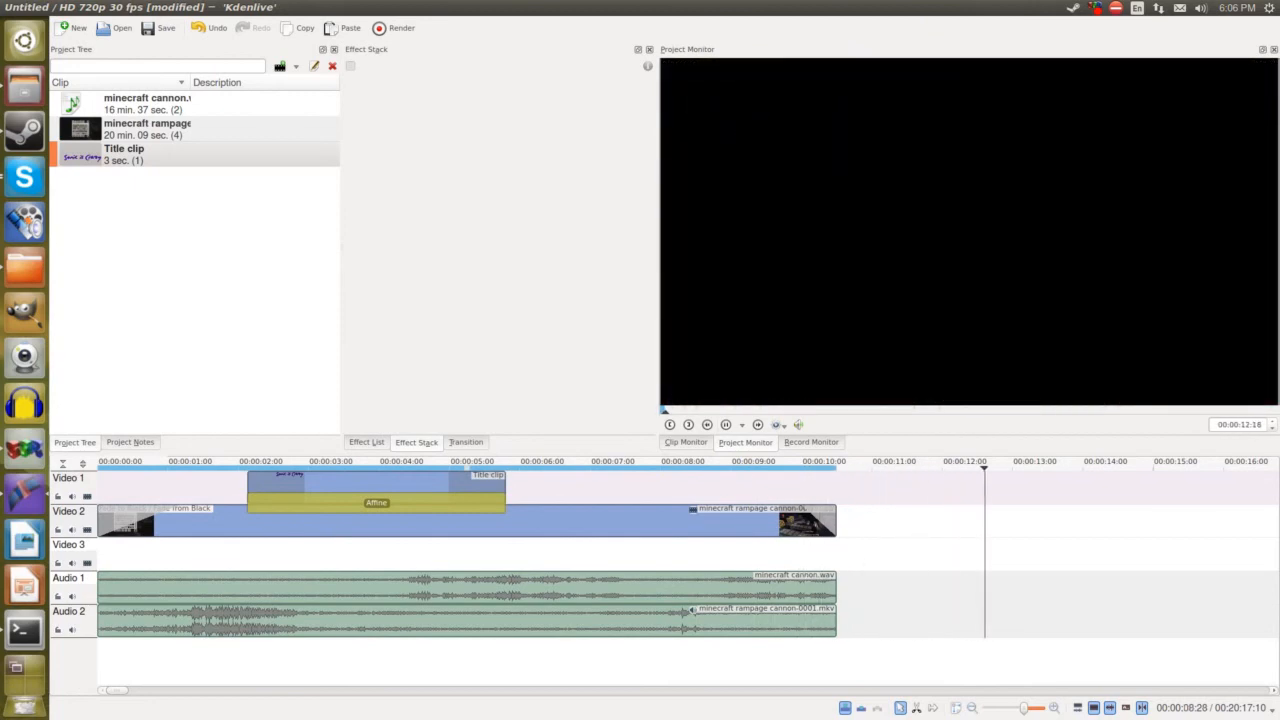
{"action": "key", "text": "space"}
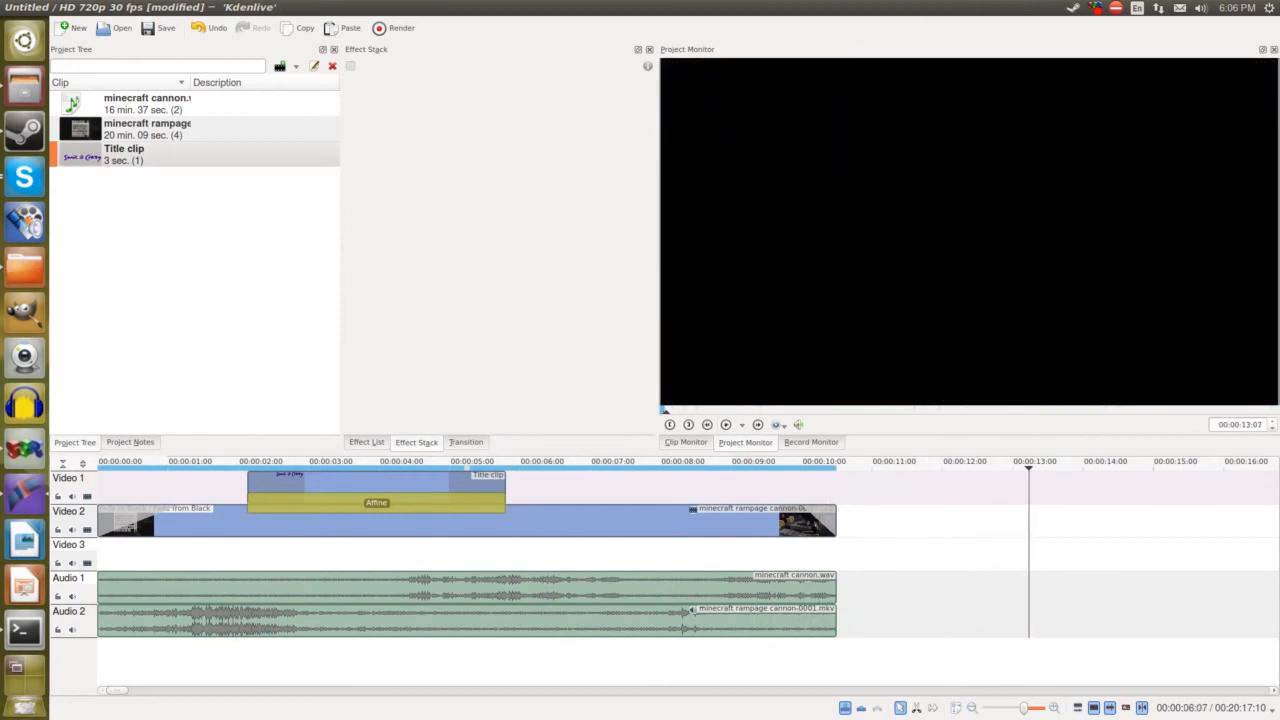
{"action": "left_click", "coordinate": [360, 503]}
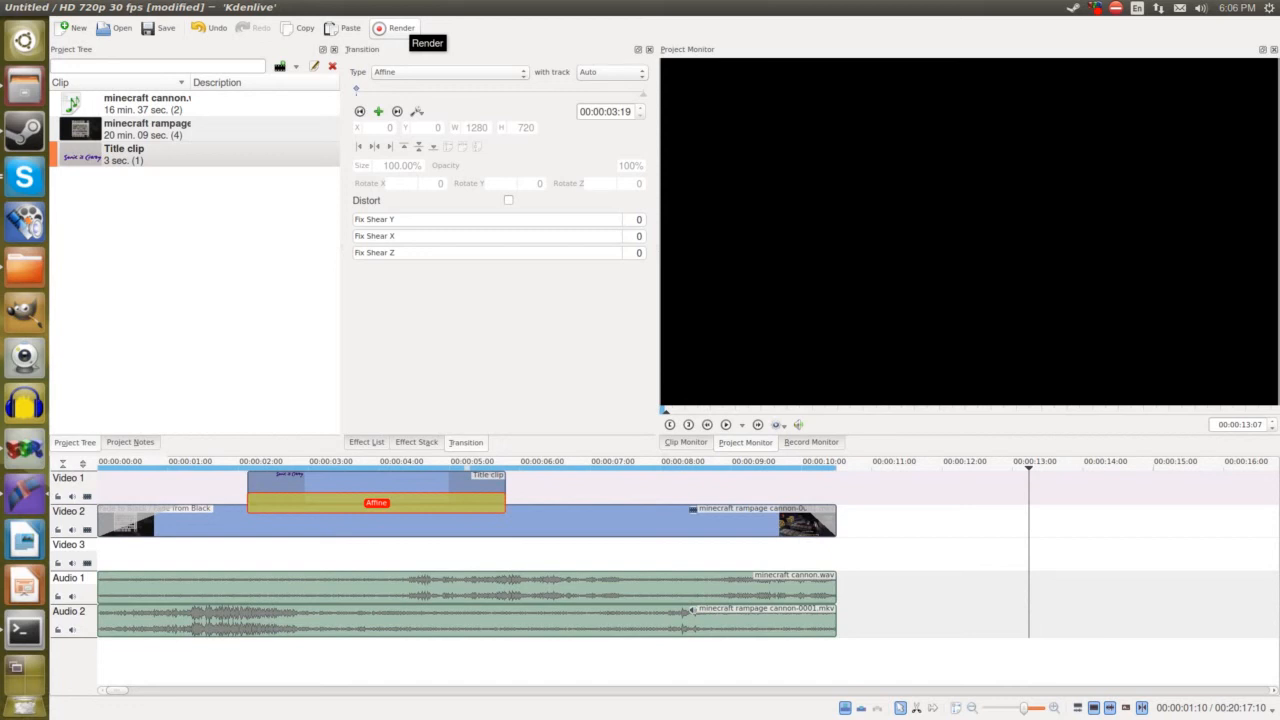
Step: Open the render settings and examine the DVD, Audio only, Media players, Lossless / HQ and Mobile devices destinations
{"action": "left_click", "coordinate": [395, 28]}
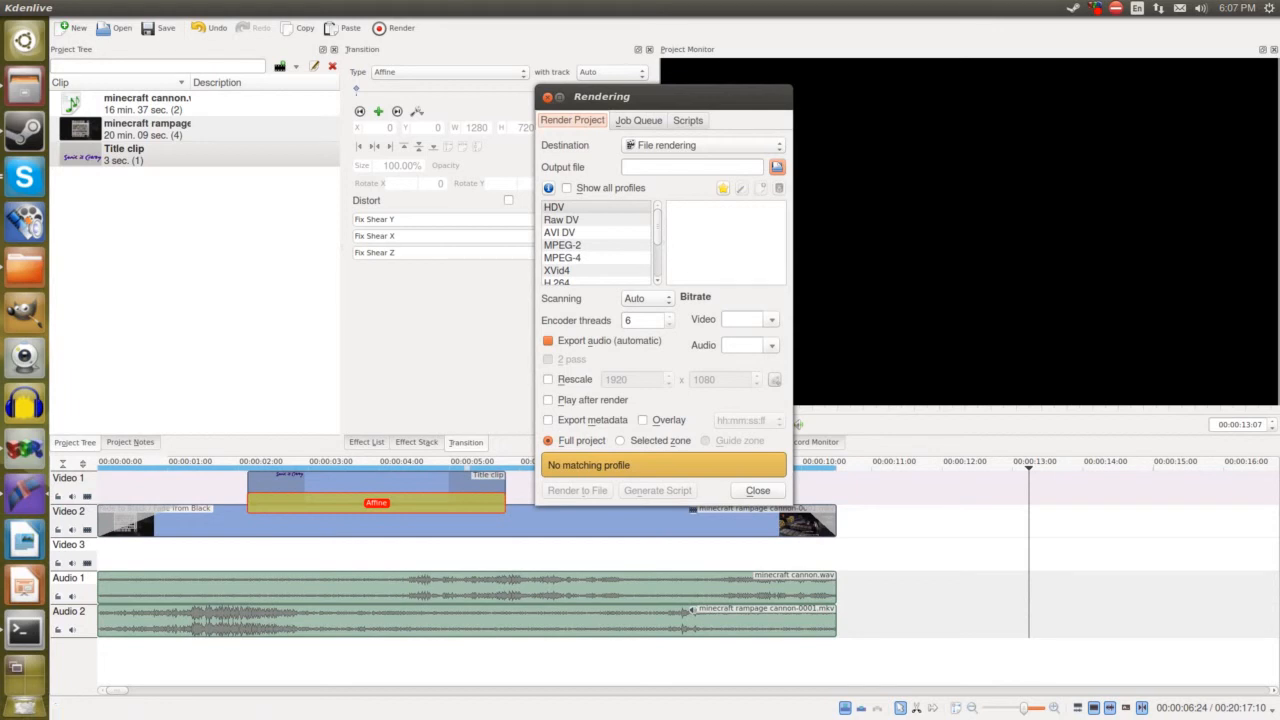
{"action": "left_click", "coordinate": [703, 145]}
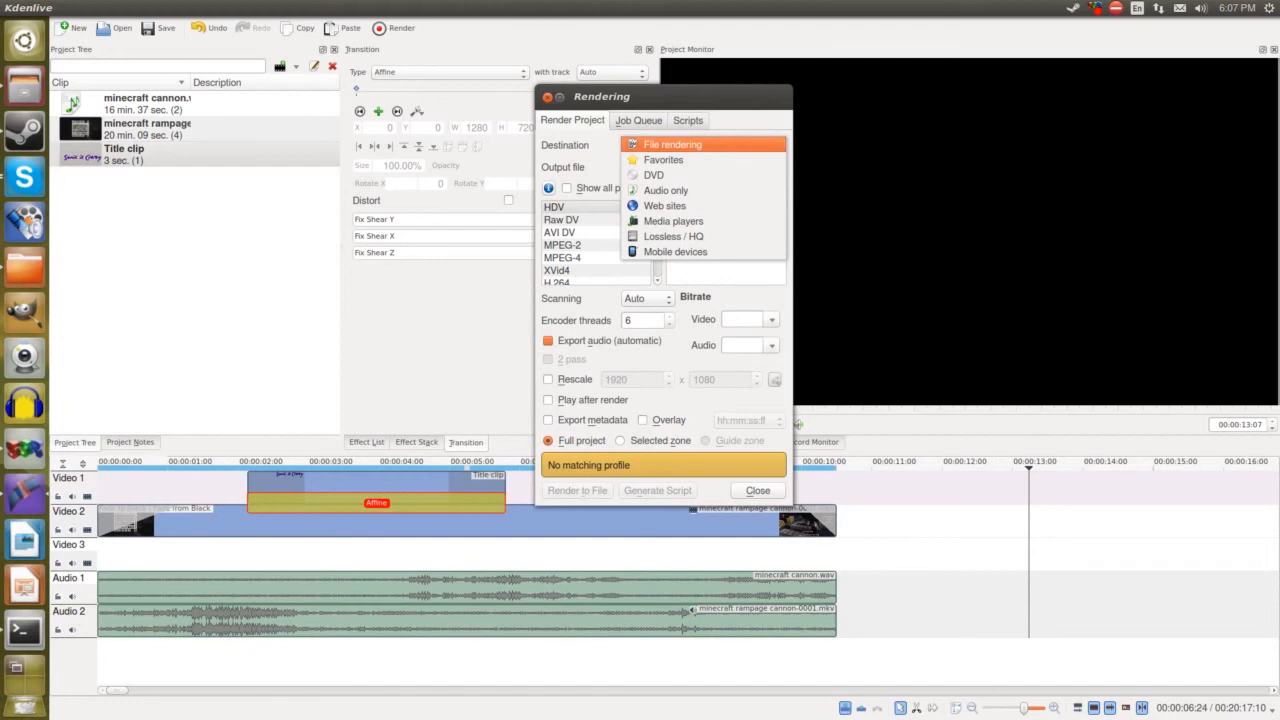
{"action": "left_click", "coordinate": [776, 173]}
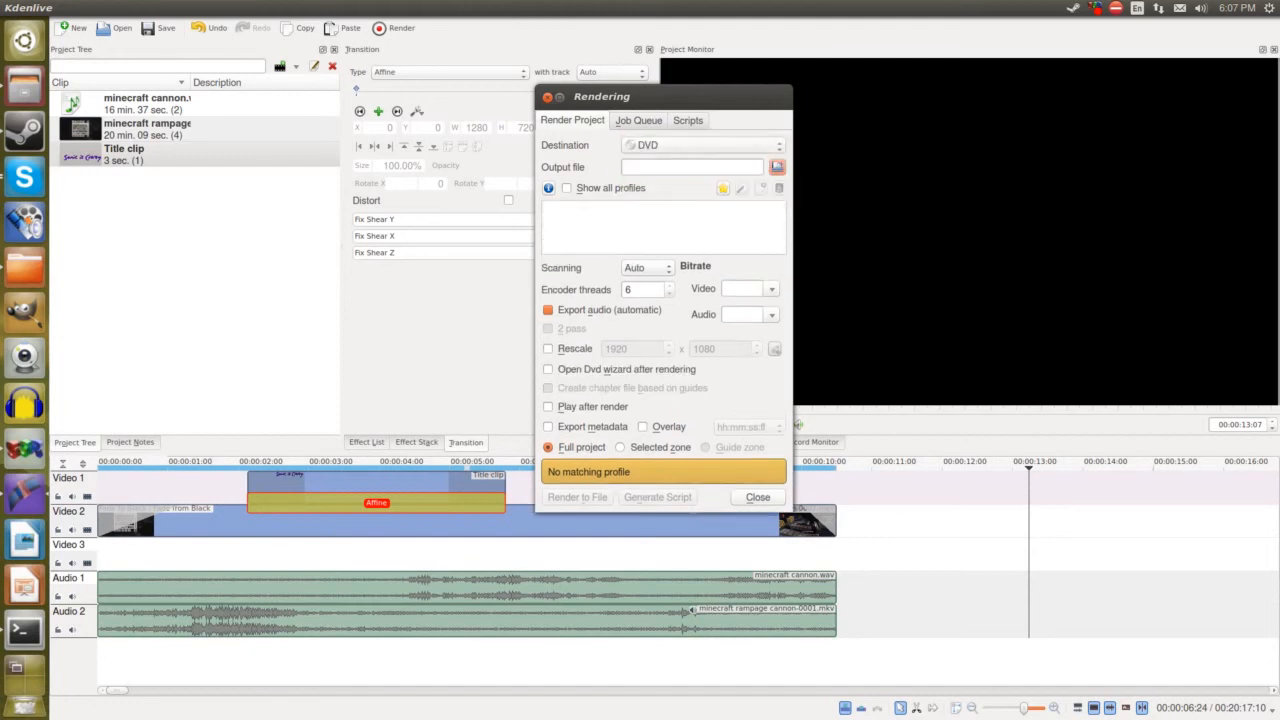
{"action": "left_click", "coordinate": [703, 145]}
{"action": "left_click", "coordinate": [703, 163]}
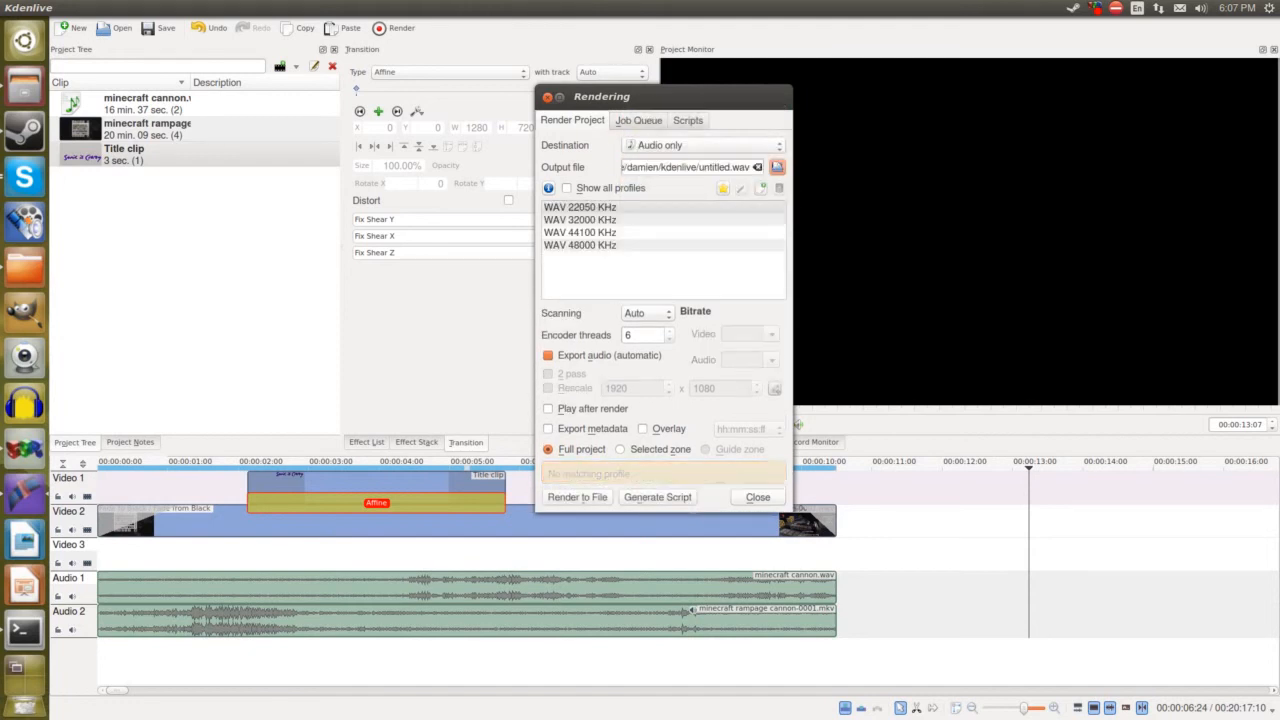
{"action": "left_click", "coordinate": [703, 145]}
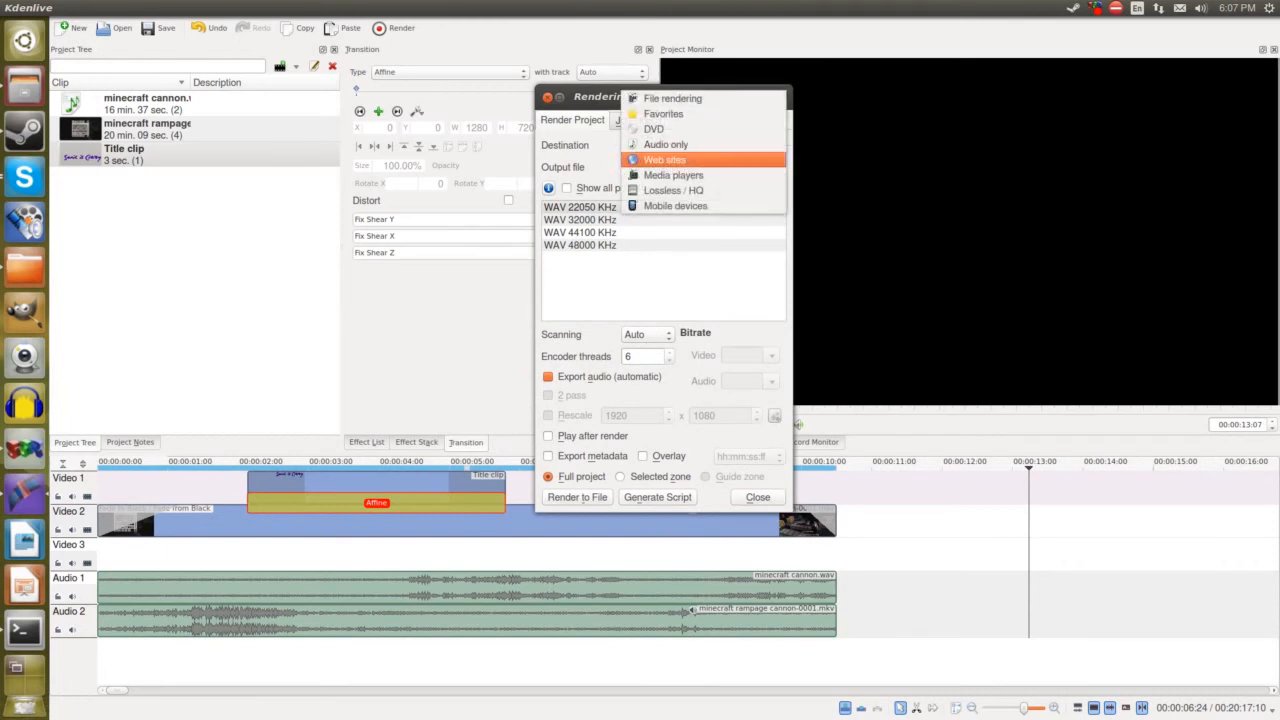
{"action": "left_click", "coordinate": [703, 173]}
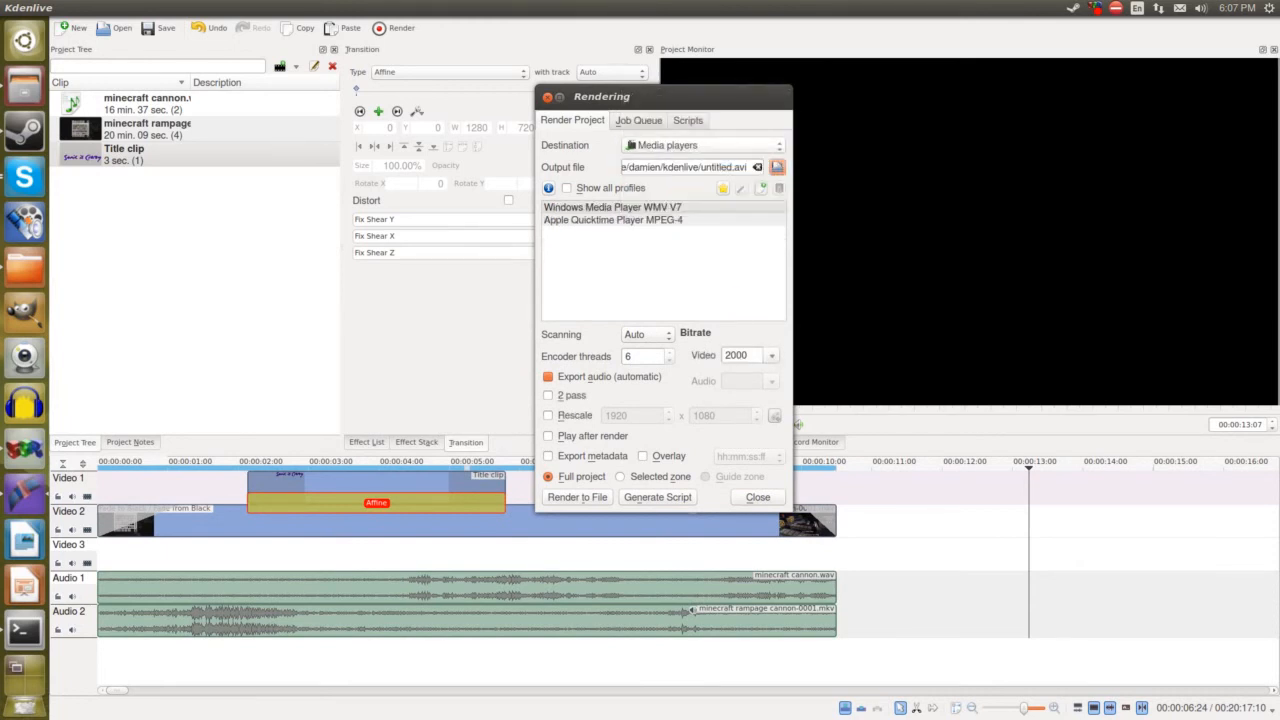
{"action": "left_click", "coordinate": [703, 145]}
{"action": "left_click", "coordinate": [703, 159]}
{"action": "left_click", "coordinate": [703, 145]}
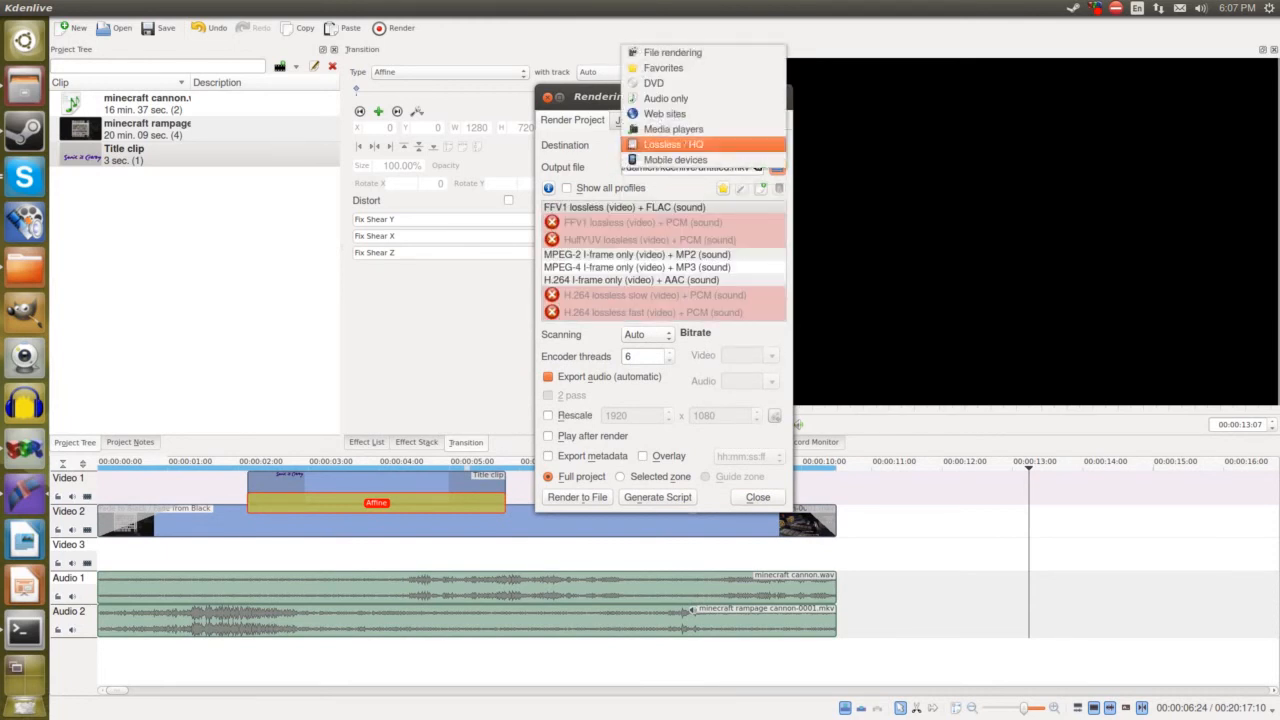
{"action": "left_click", "coordinate": [703, 159]}
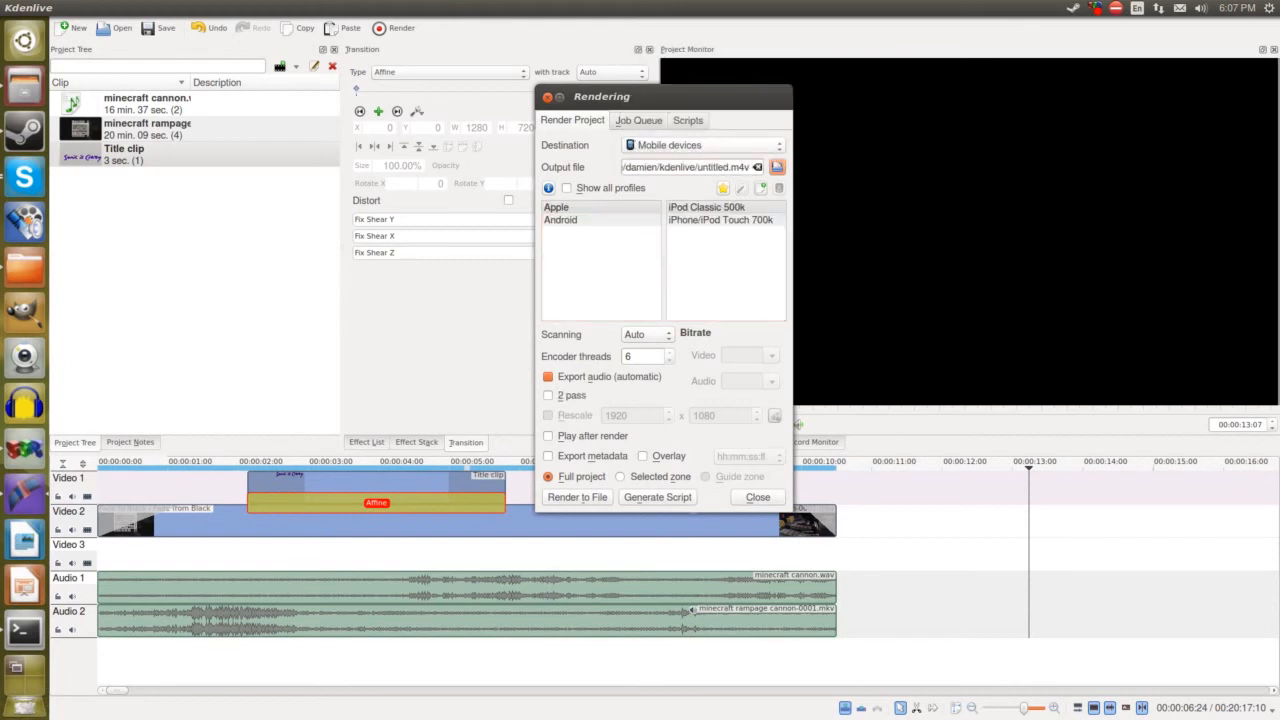
Step: Choose the YouTube 1280x720 profile under the Web sites render destination and close the render settings
{"action": "left_click", "coordinate": [703, 145]}
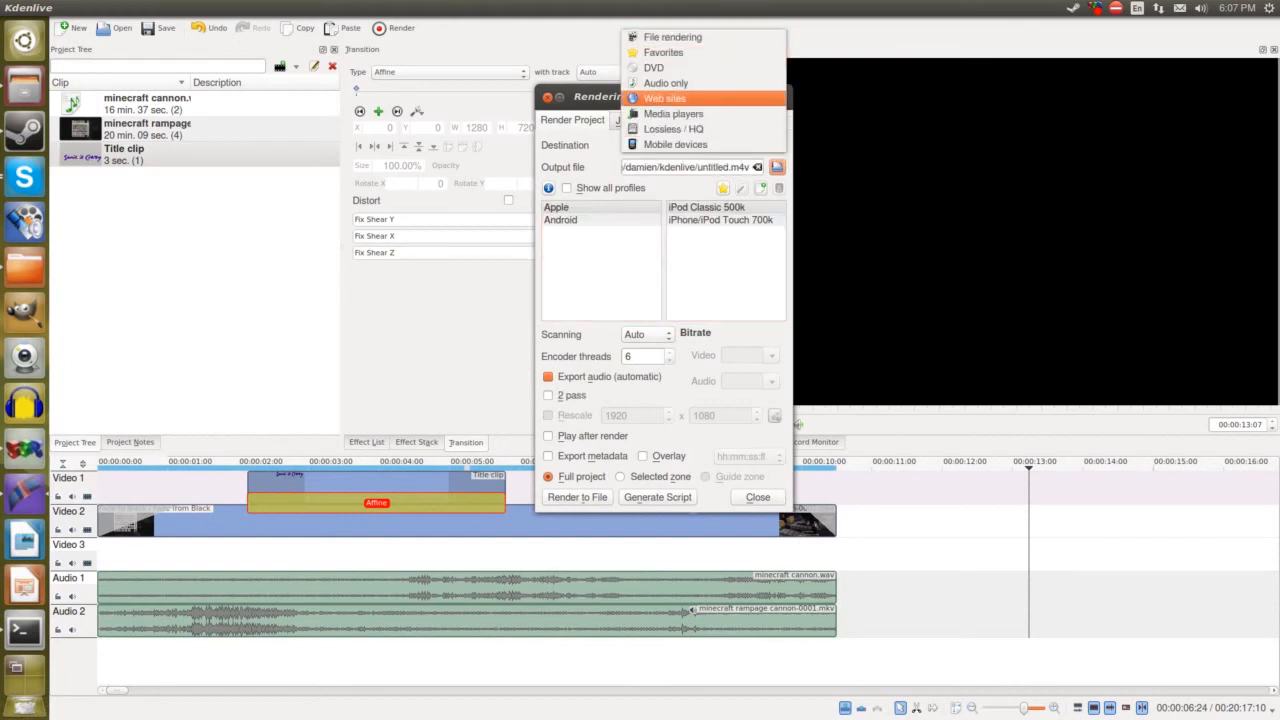
{"action": "left_click", "coordinate": [703, 98]}
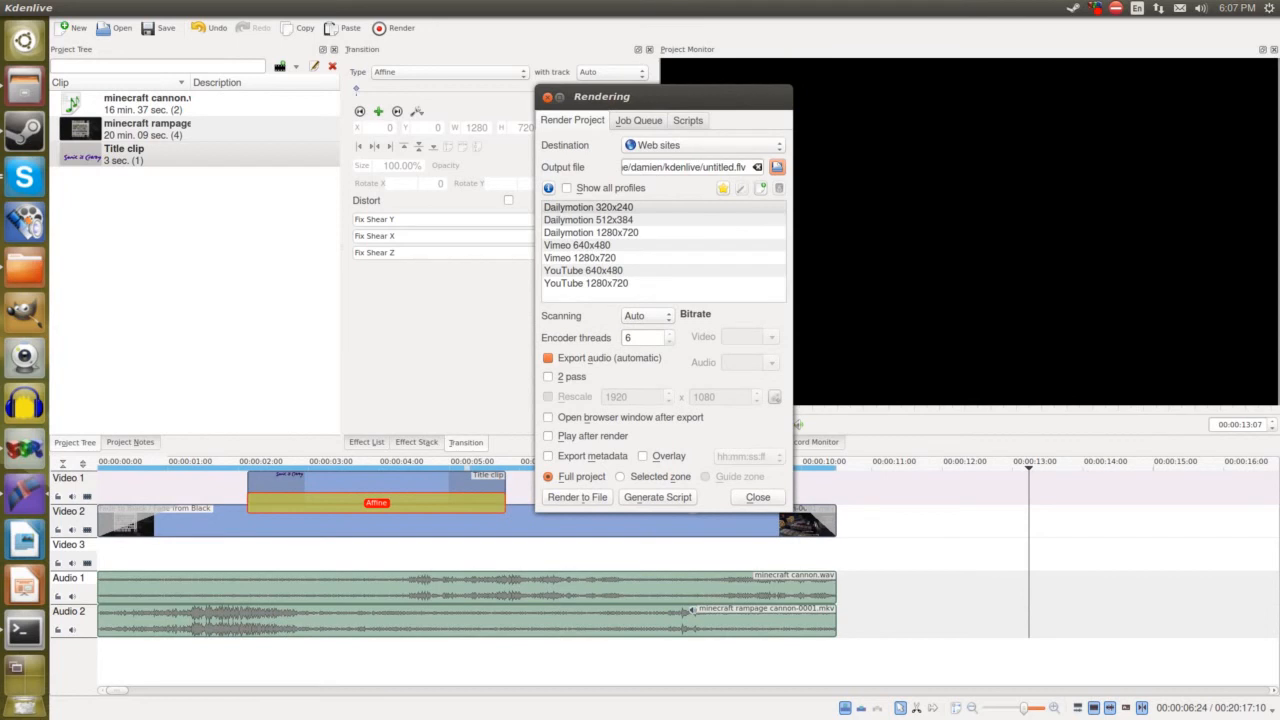
{"action": "left_click", "coordinate": [586, 283]}
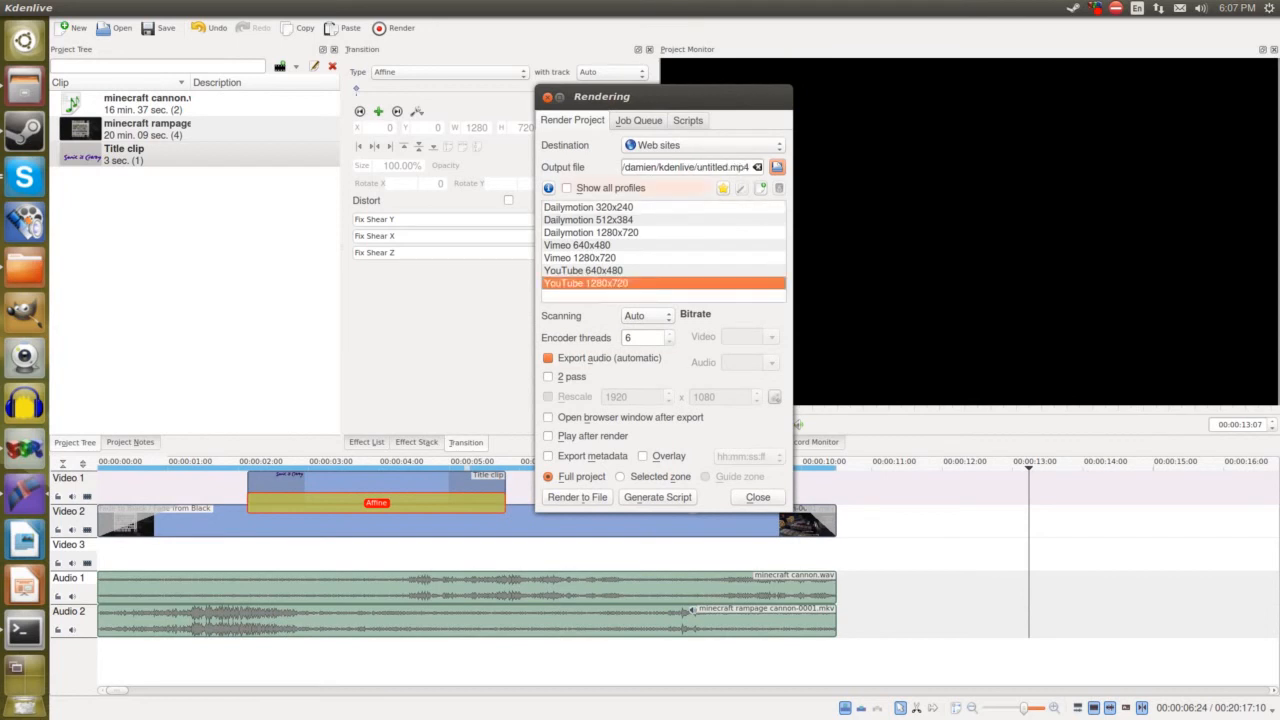
{"action": "left_click", "coordinate": [547, 96]}
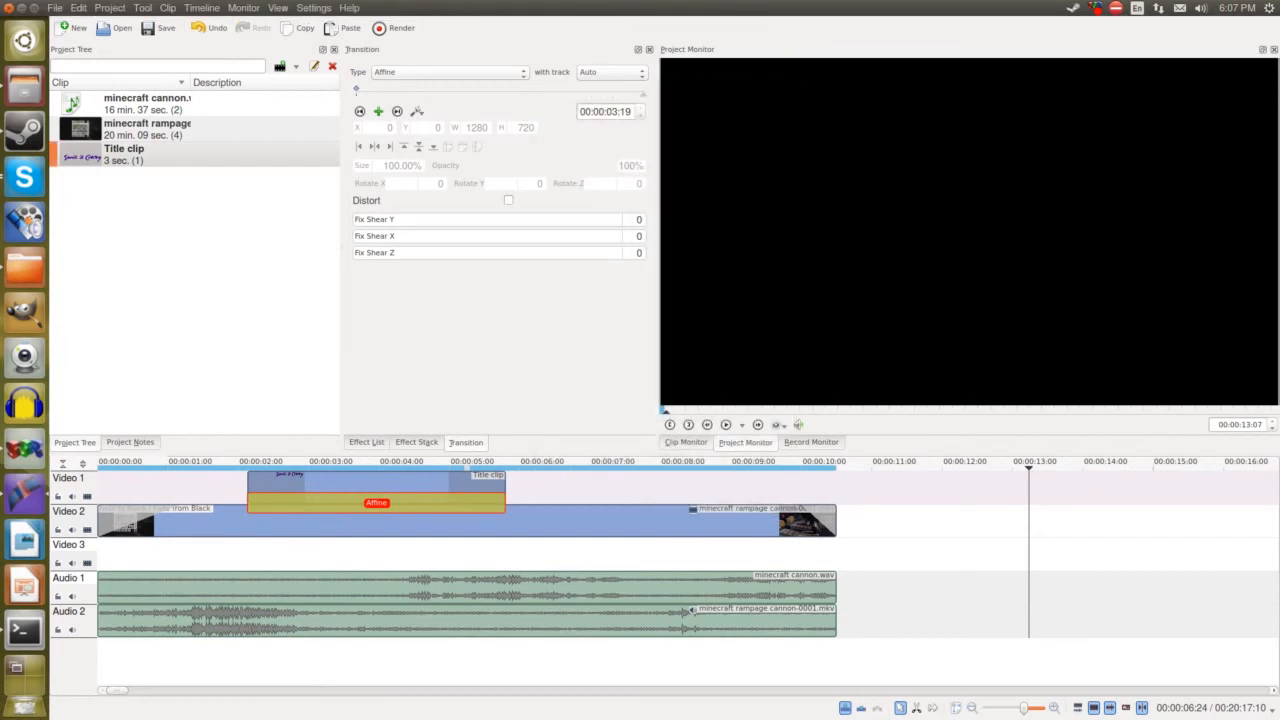
Step: Open the online add-on installer for new render profiles, search for "youtube", and close it
{"action": "left_click", "coordinate": [313, 8]}
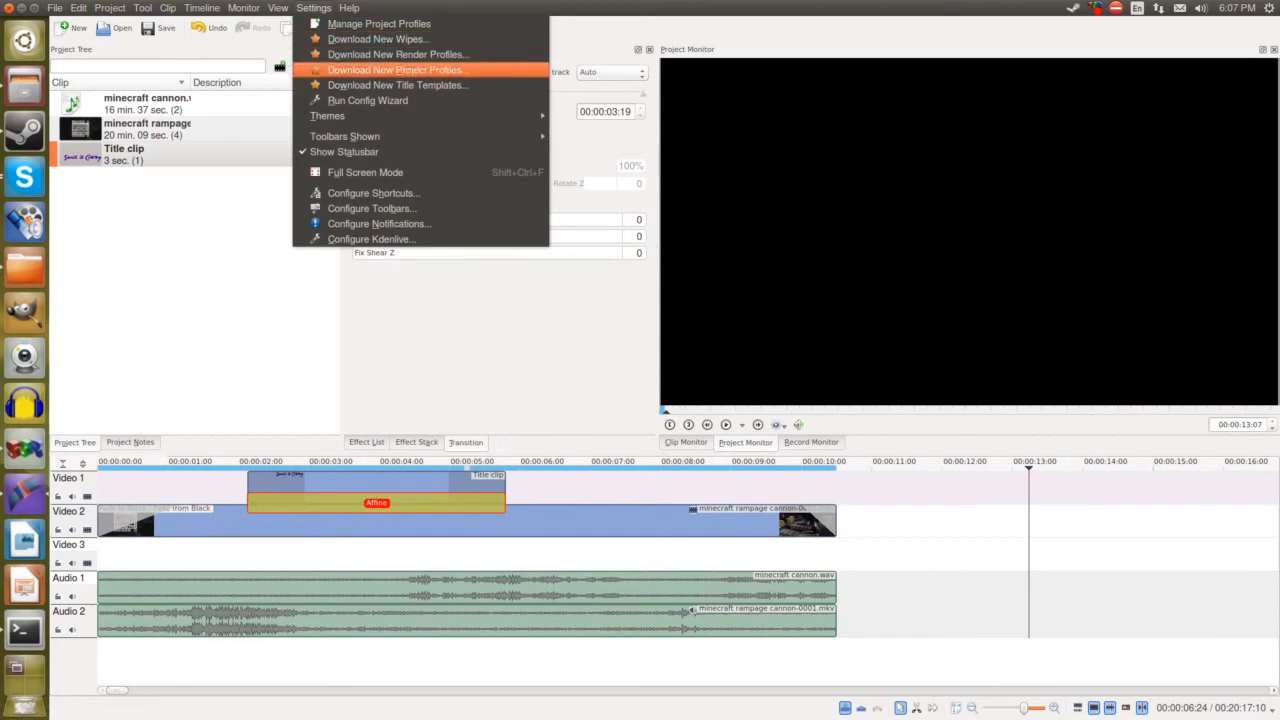
{"action": "left_click", "coordinate": [397, 54]}
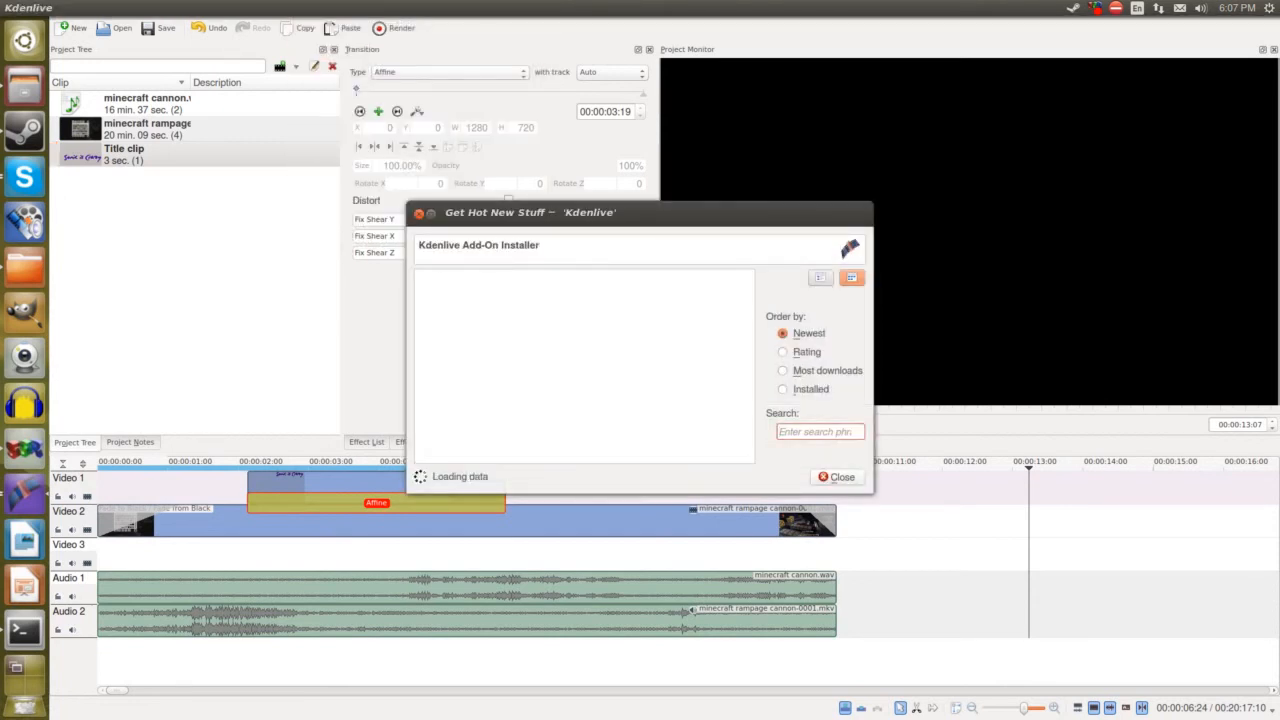
{"action": "type", "text": "youtube"}
{"action": "left_click", "coordinate": [838, 477]}
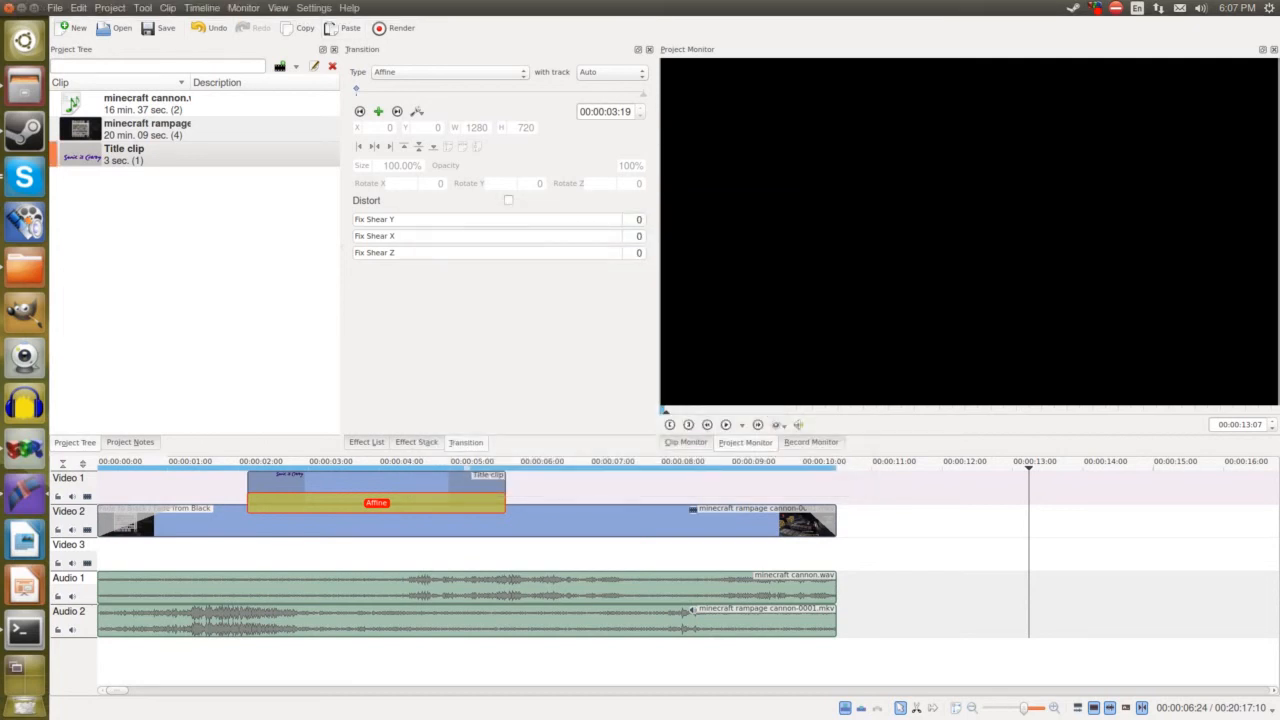
Step: Reopen the render settings and examine the Favorites and File rendering destinations, including the RealVideo and WebM formats
{"action": "left_click", "coordinate": [395, 27]}
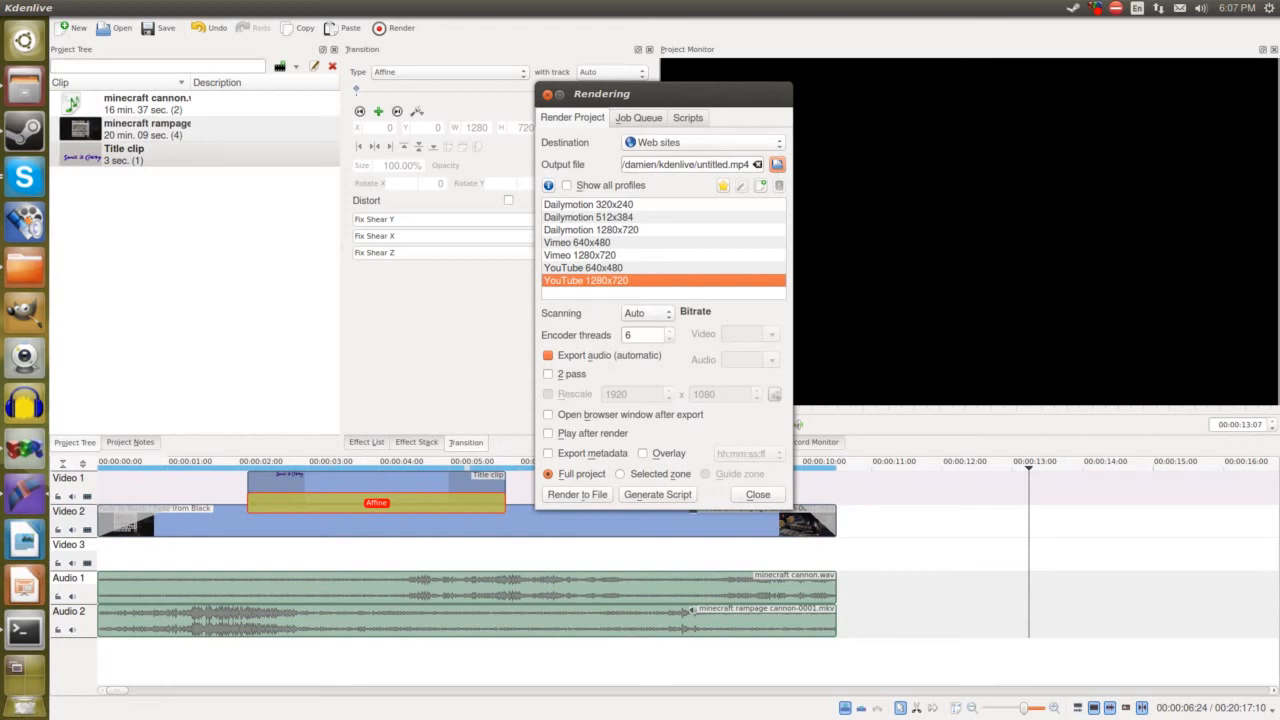
{"action": "left_click", "coordinate": [703, 142]}
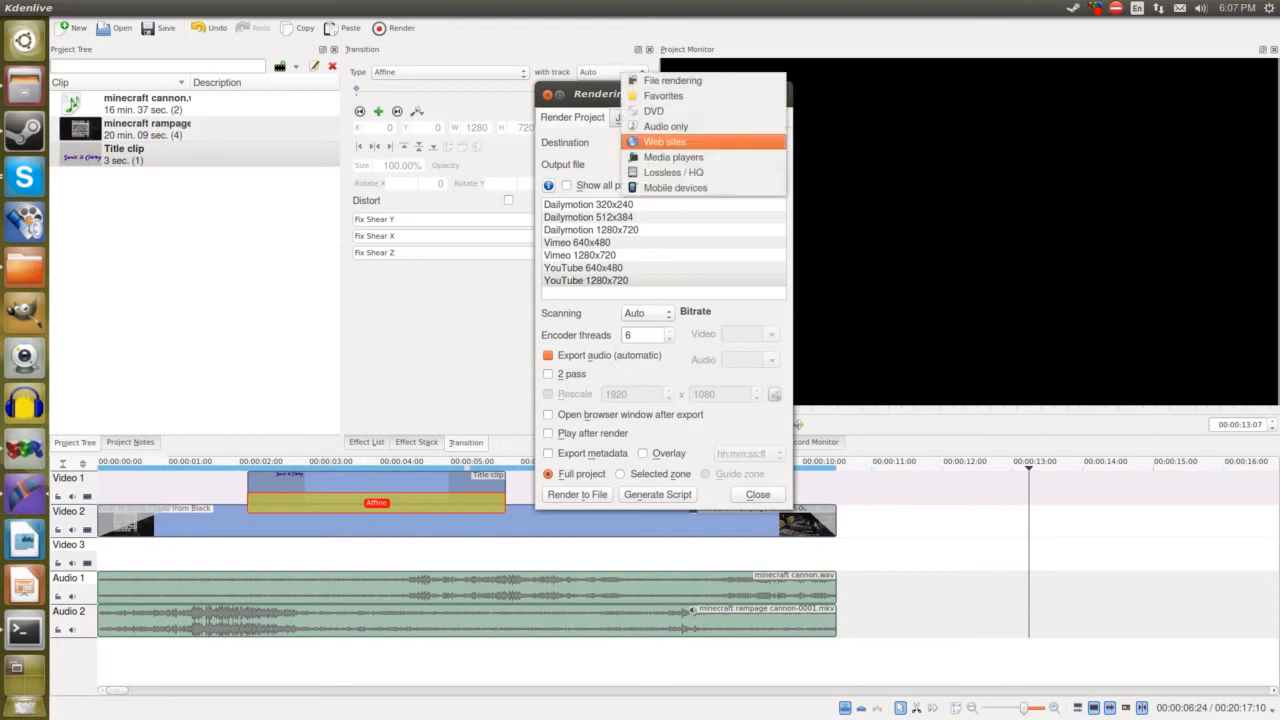
{"action": "left_click", "coordinate": [663, 95]}
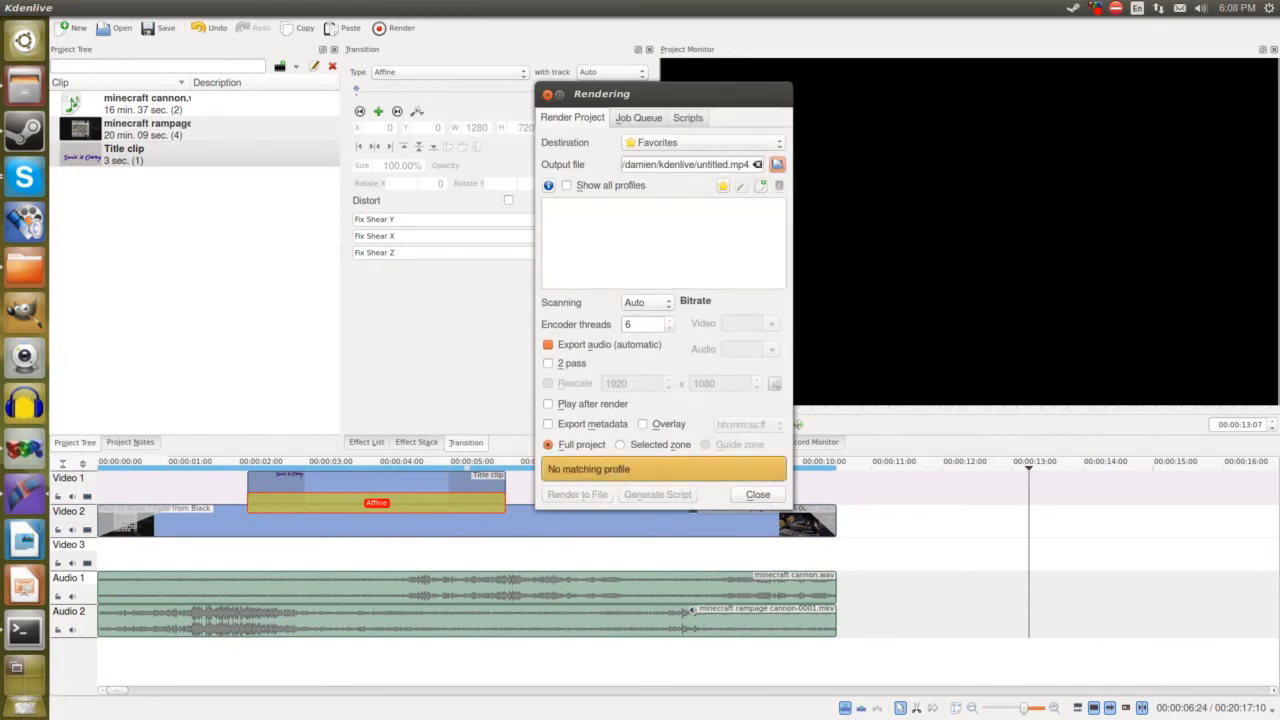
{"action": "left_click", "coordinate": [703, 142]}
{"action": "left_click", "coordinate": [668, 126]}
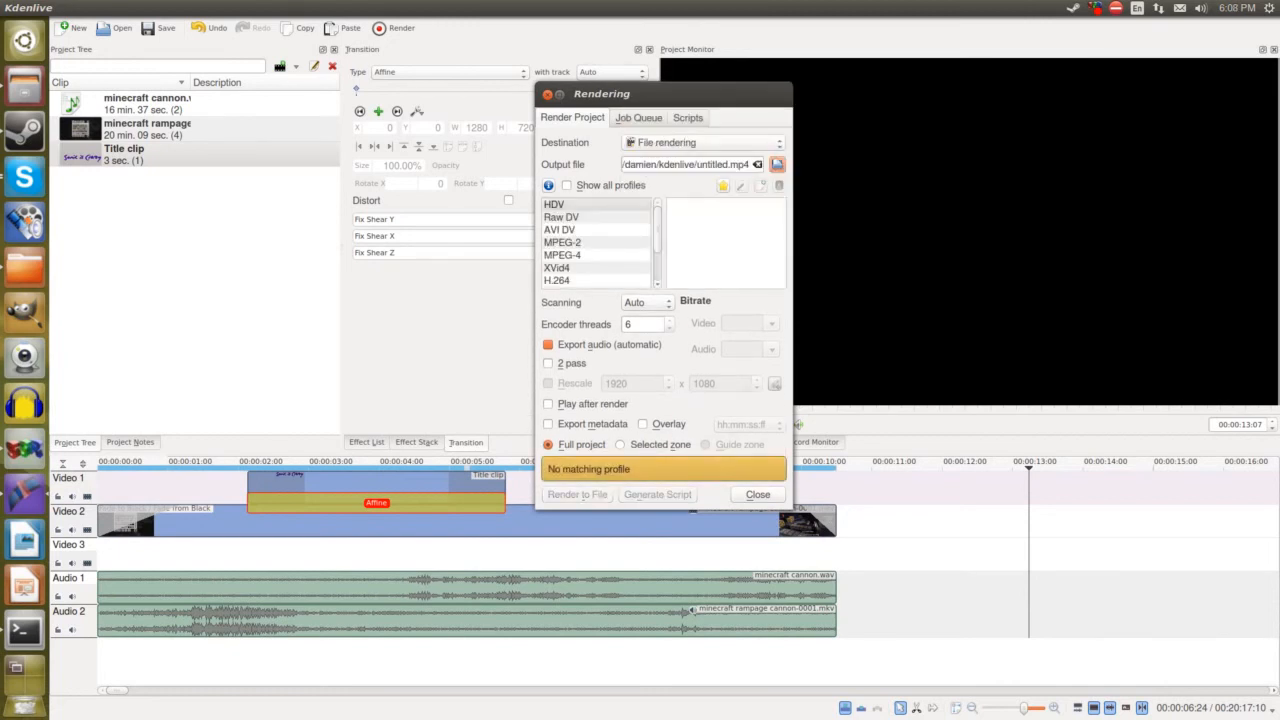
{"action": "scroll", "coordinate": [598, 242], "scroll_direction": "down", "scroll_amount": 2}
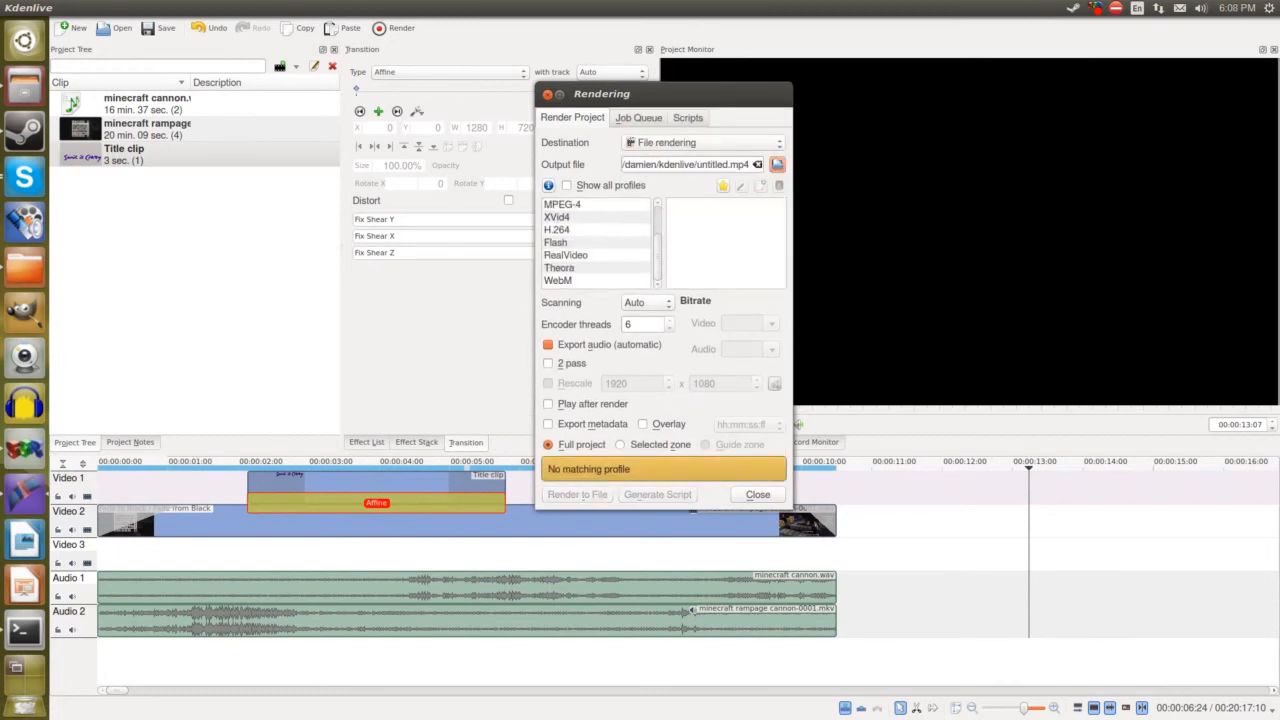
{"action": "left_click", "coordinate": [565, 255]}
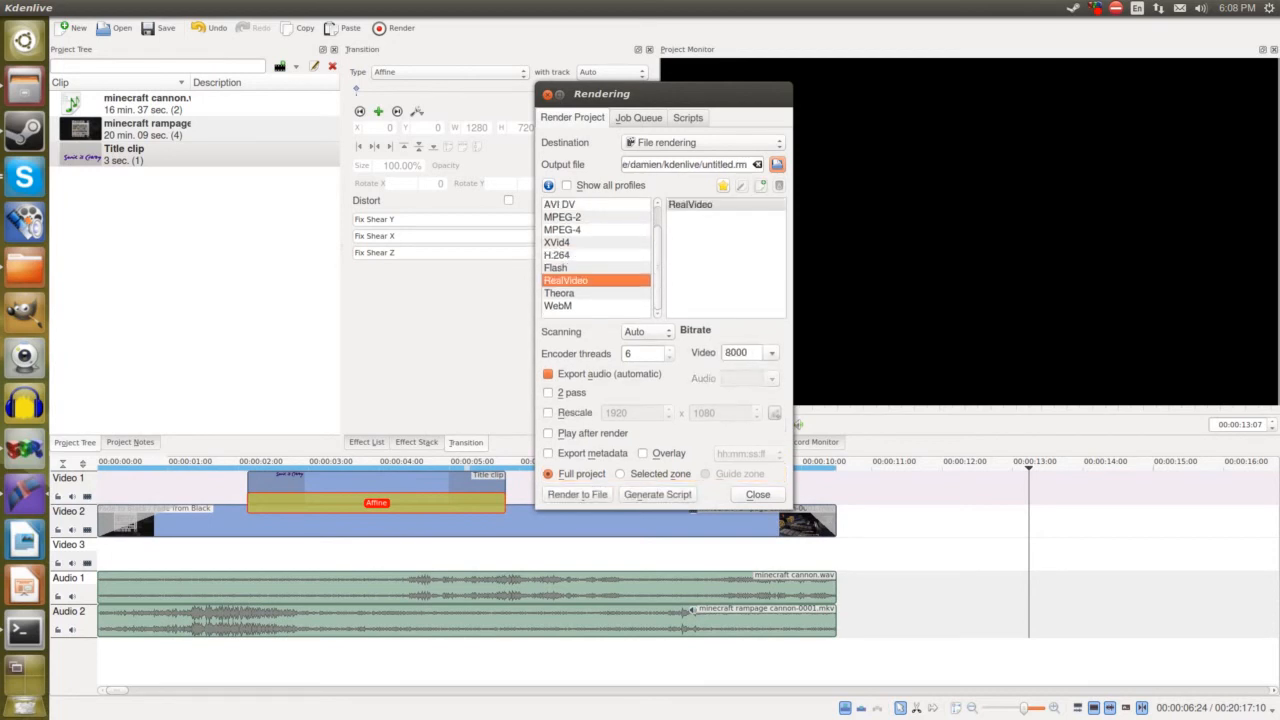
{"action": "left_click", "coordinate": [558, 306]}
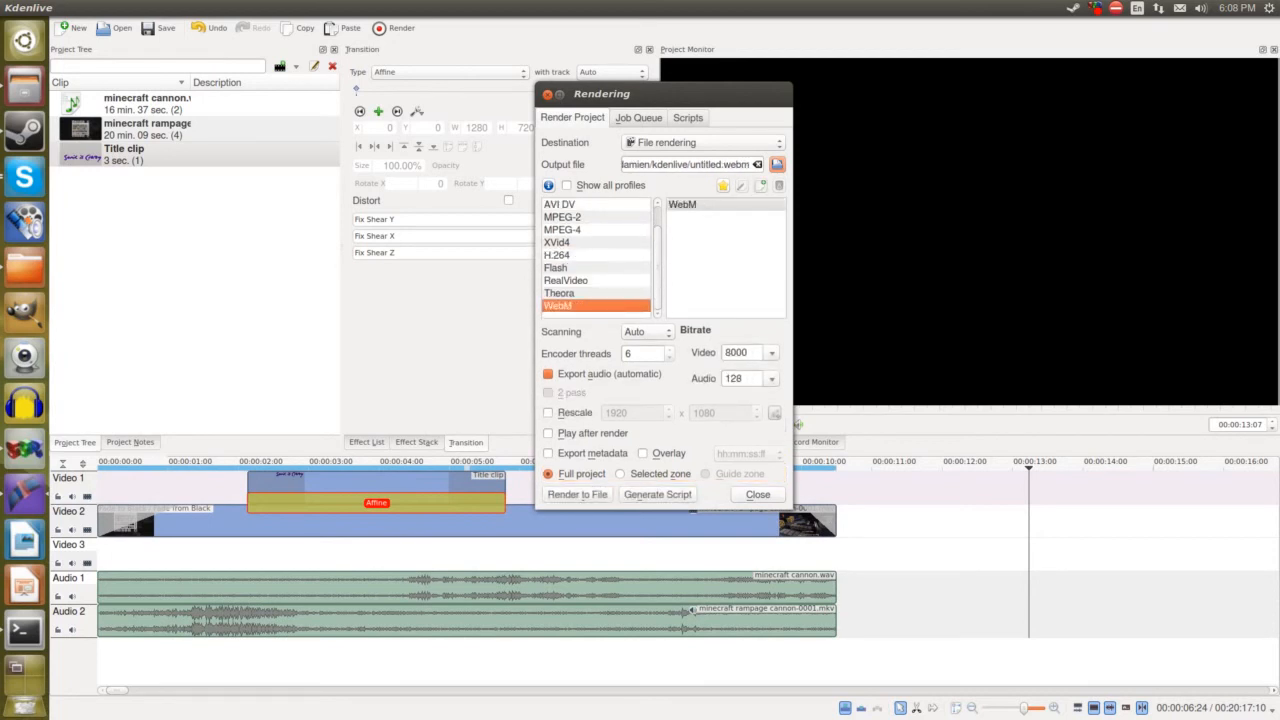
Step: Set the render destination to Lossless / HQ
{"action": "left_click", "coordinate": [704, 142]}
{"action": "left_click", "coordinate": [686, 234]}
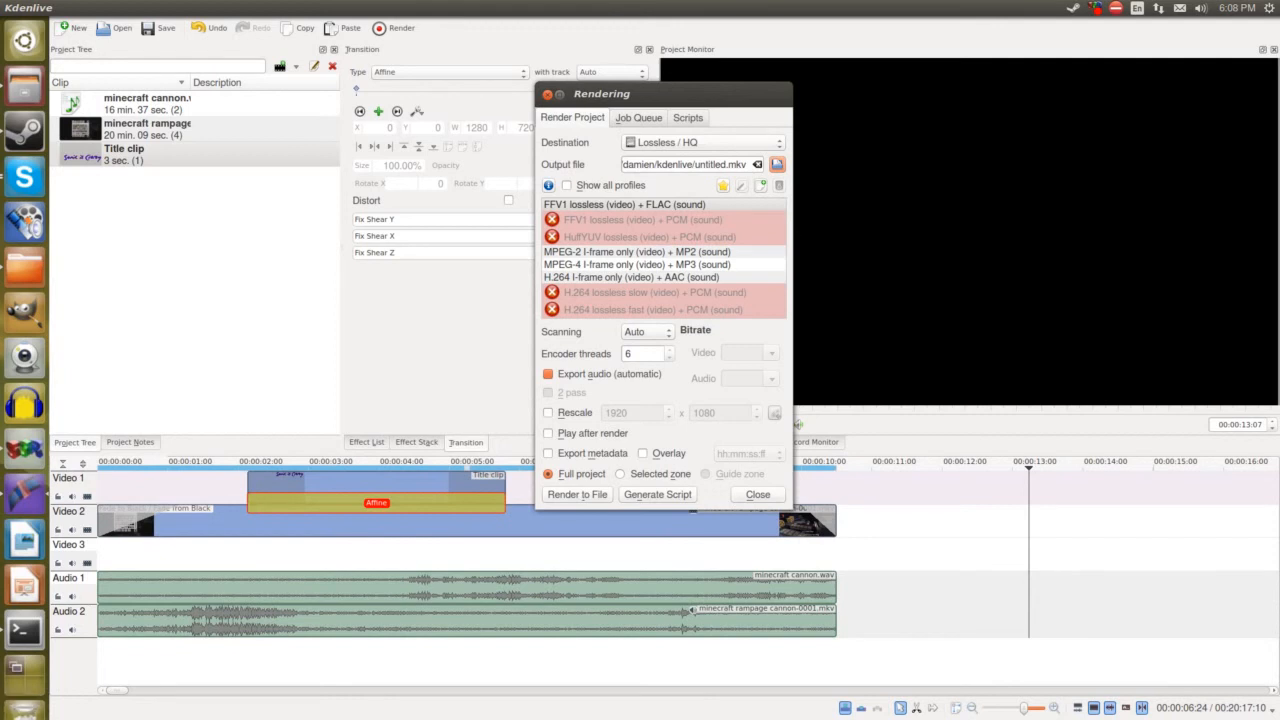
Step: Find Ubuntu Software Center by searching the system for "ubun" and switch to it
{"action": "left_click", "coordinate": [24, 40]}
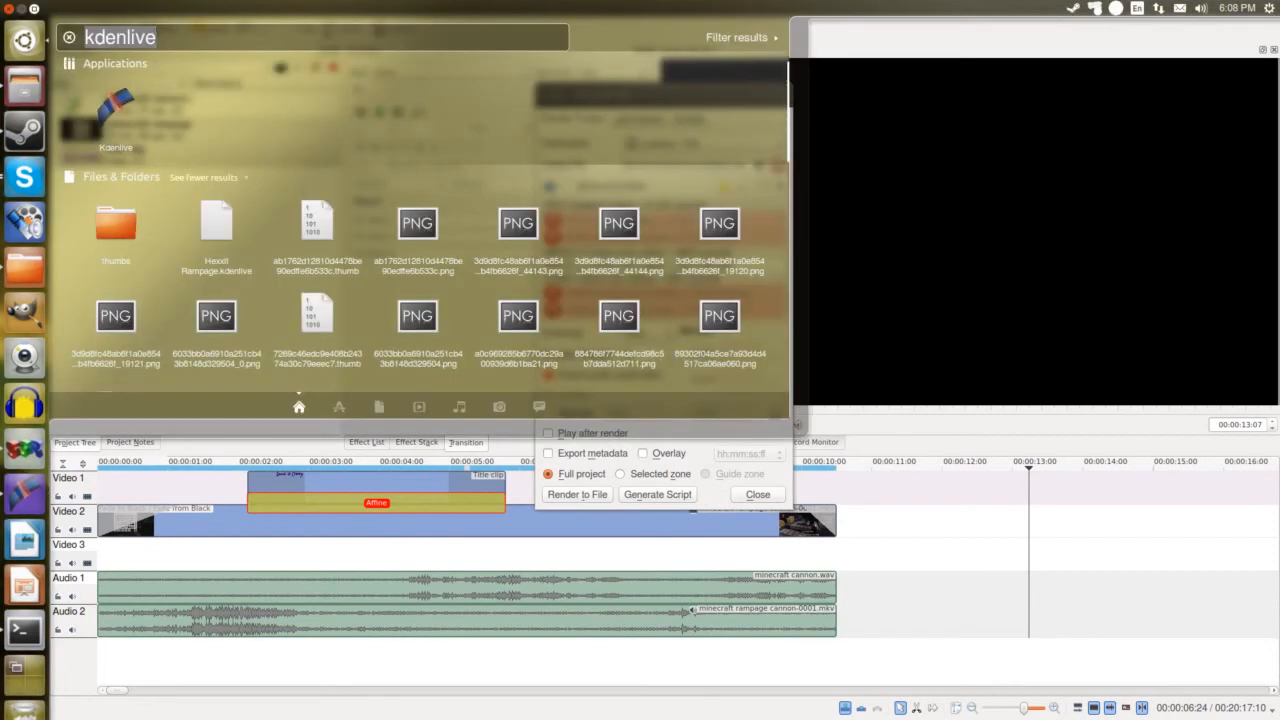
{"action": "type", "text": "ubun"}
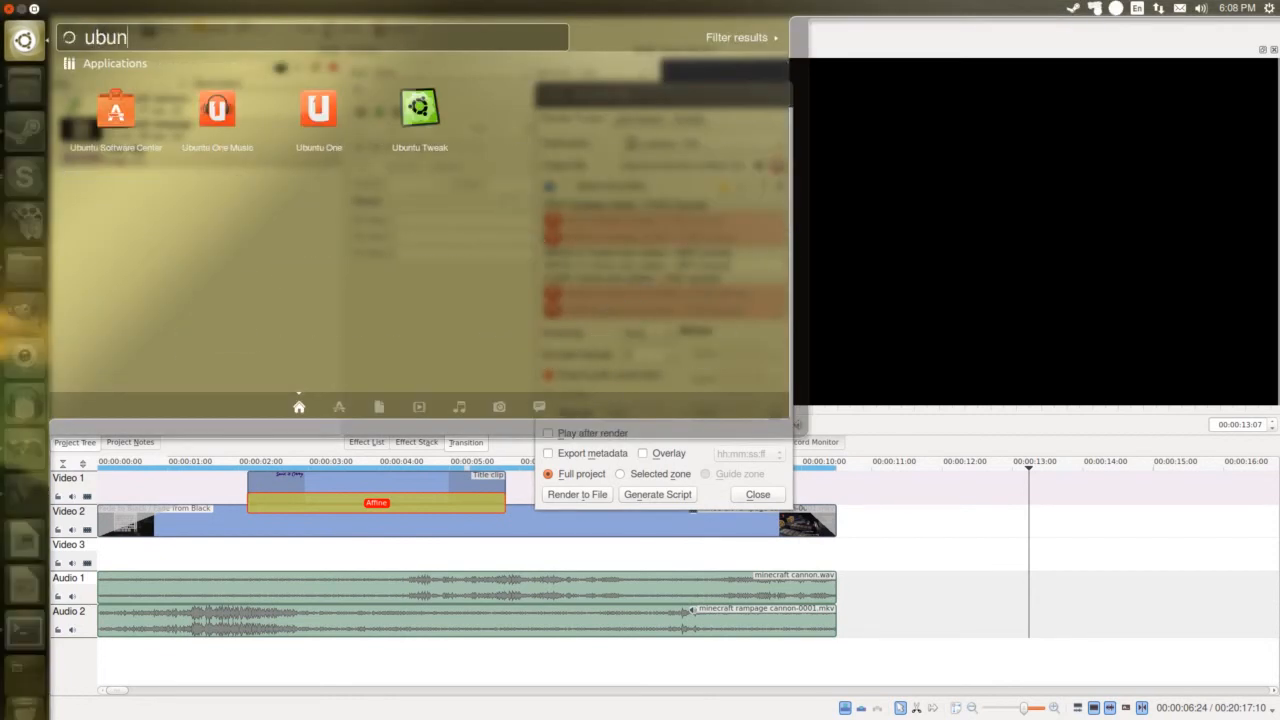
{"action": "key", "text": "Escape"}
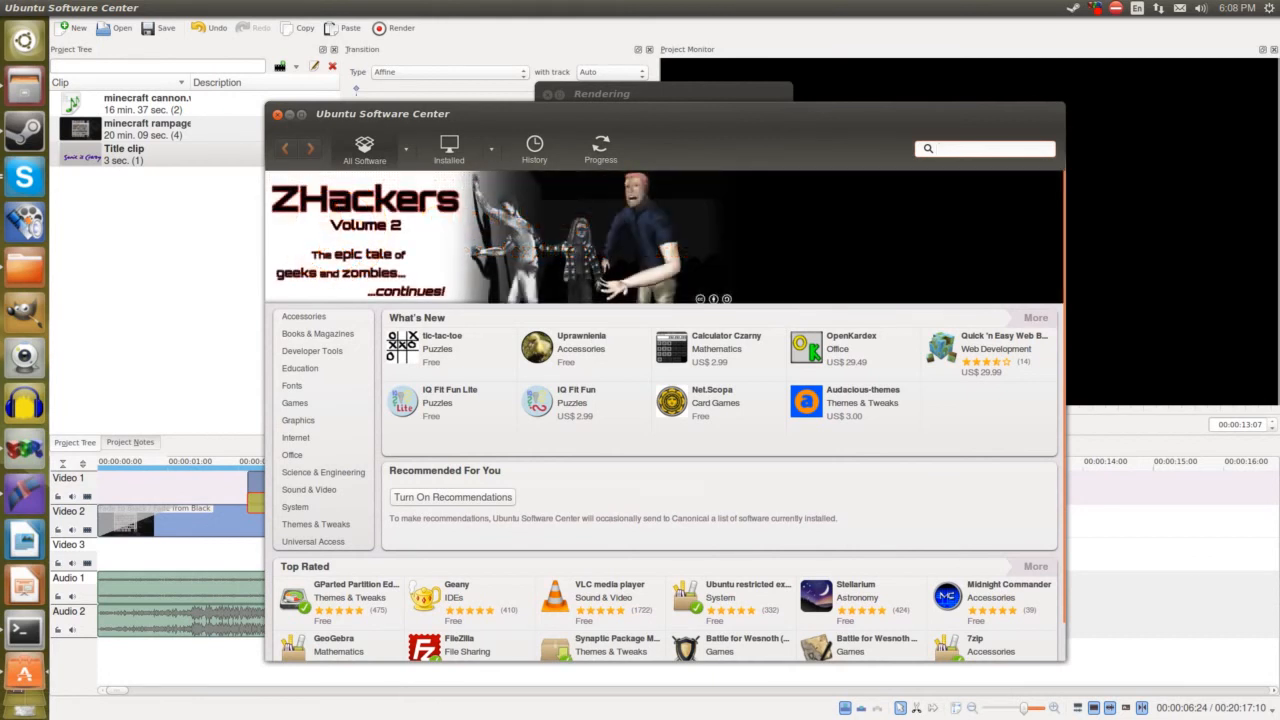
Step: Try searching the software catalogue for "ubuntu restriced" and "restriced", and clear the search text
{"action": "type", "text": "ubuntu restriced"}
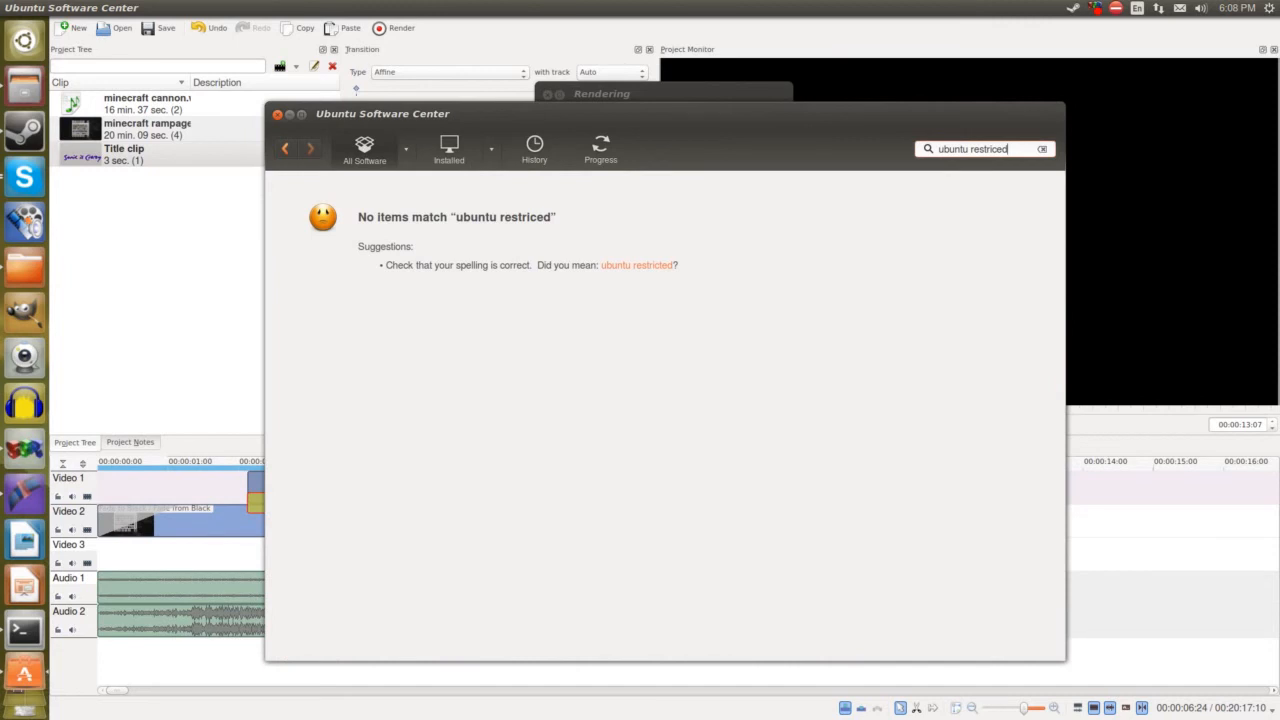
{"action": "key", "text": "ctrl+a"}
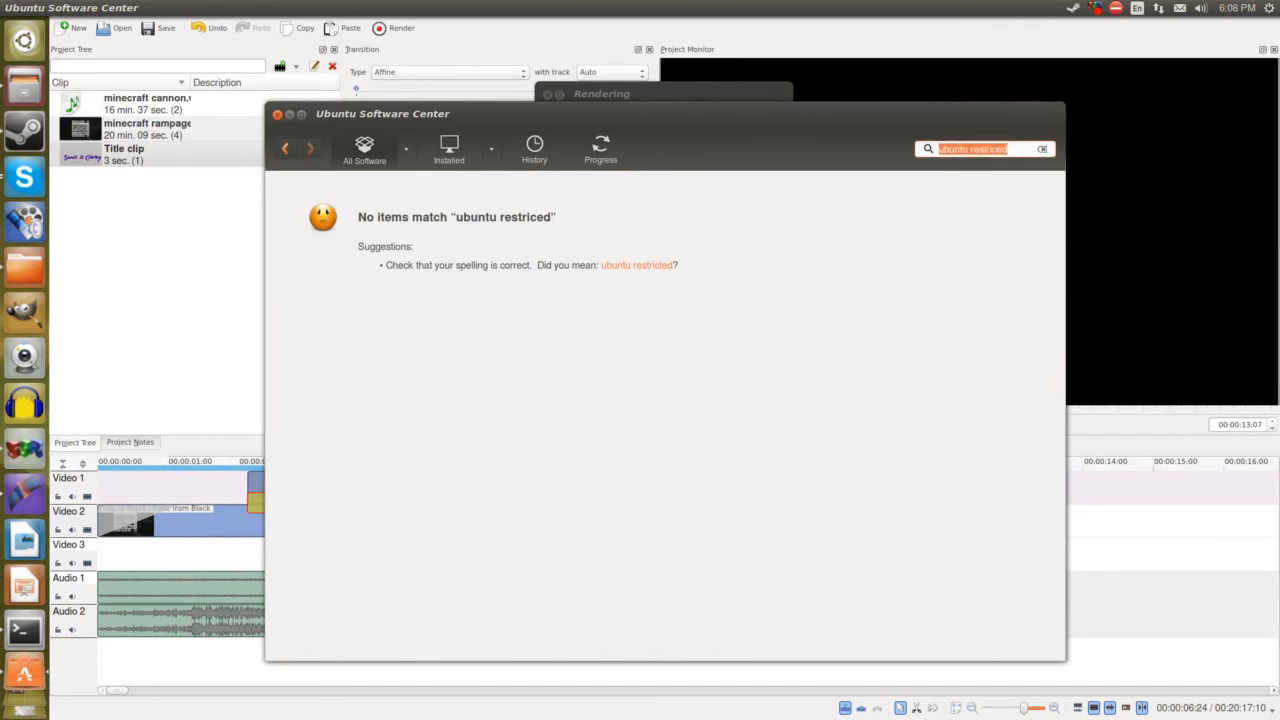
{"action": "type", "text": "restriced"}
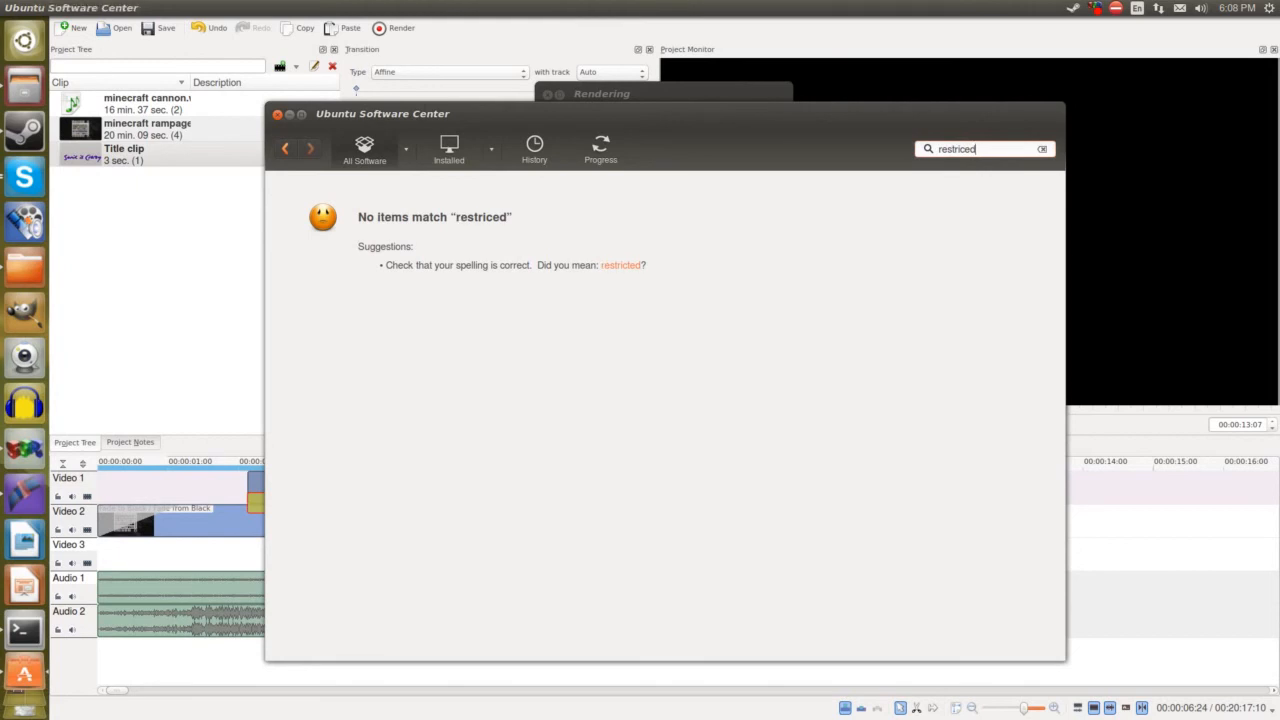
{"action": "key", "text": "BackSpace"}
{"action": "key", "text": "BackSpace"}
{"action": "key", "text": "BackSpace"}
{"action": "key", "text": "BackSpace"}
{"action": "key", "text": "BackSpace"}
{"action": "key", "text": "BackSpace"}
{"action": "key", "text": "BackSpace"}
{"action": "key", "text": "BackSpace"}
{"action": "key", "text": "BackSpace"}
Step: Search the software catalogue for "codec", select the Ubuntu restricted extras entry, and close Ubuntu Software Center to return to Kdenlive
{"action": "type", "text": "codec"}
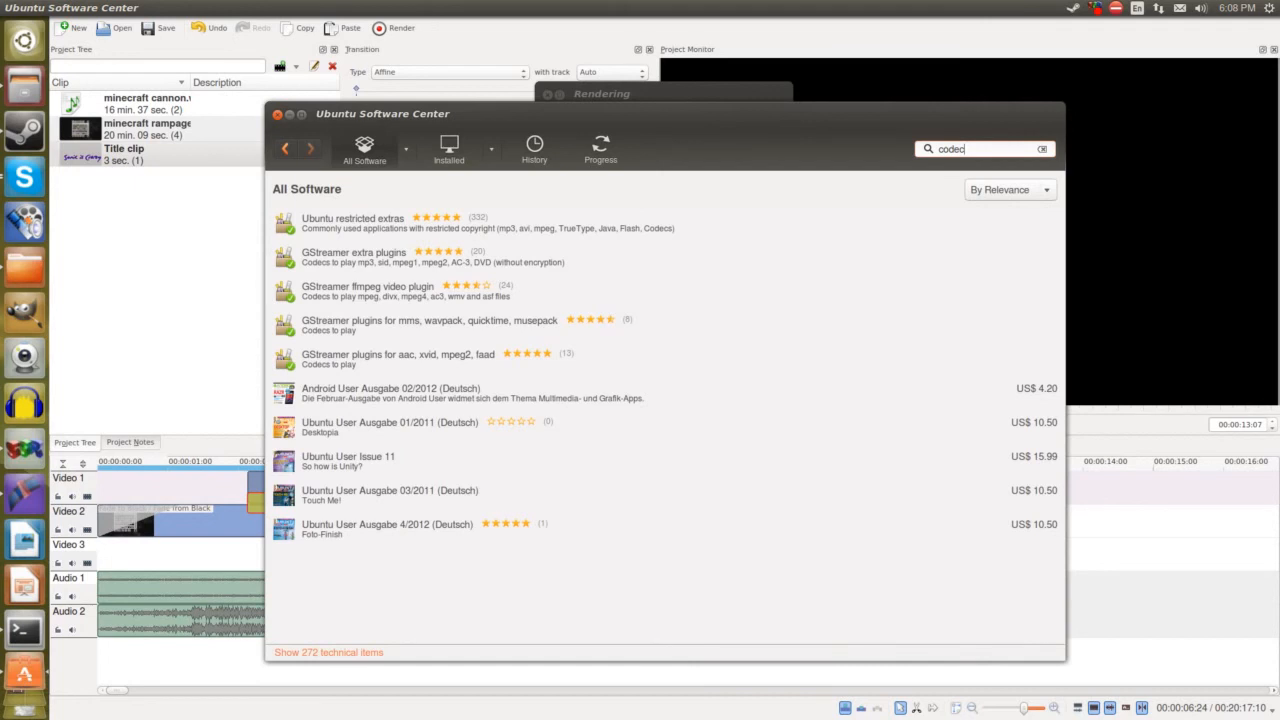
{"action": "left_click", "coordinate": [488, 223]}
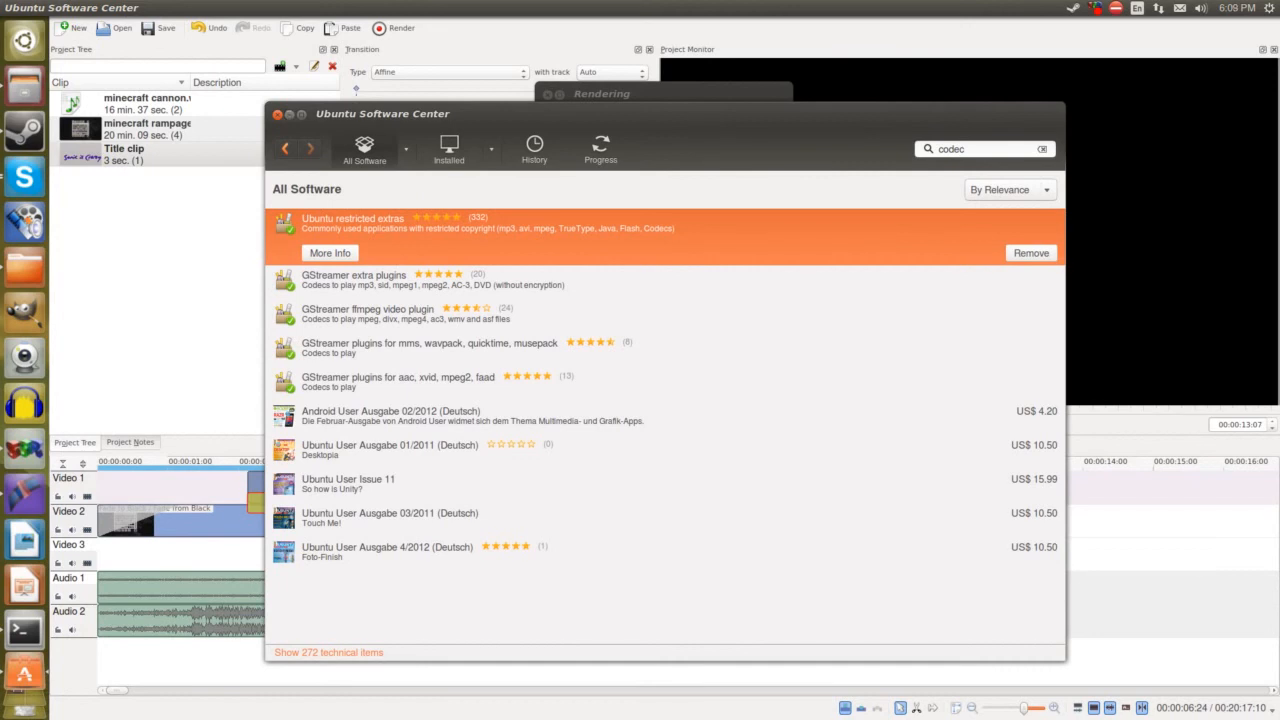
{"action": "left_click", "coordinate": [277, 114]}
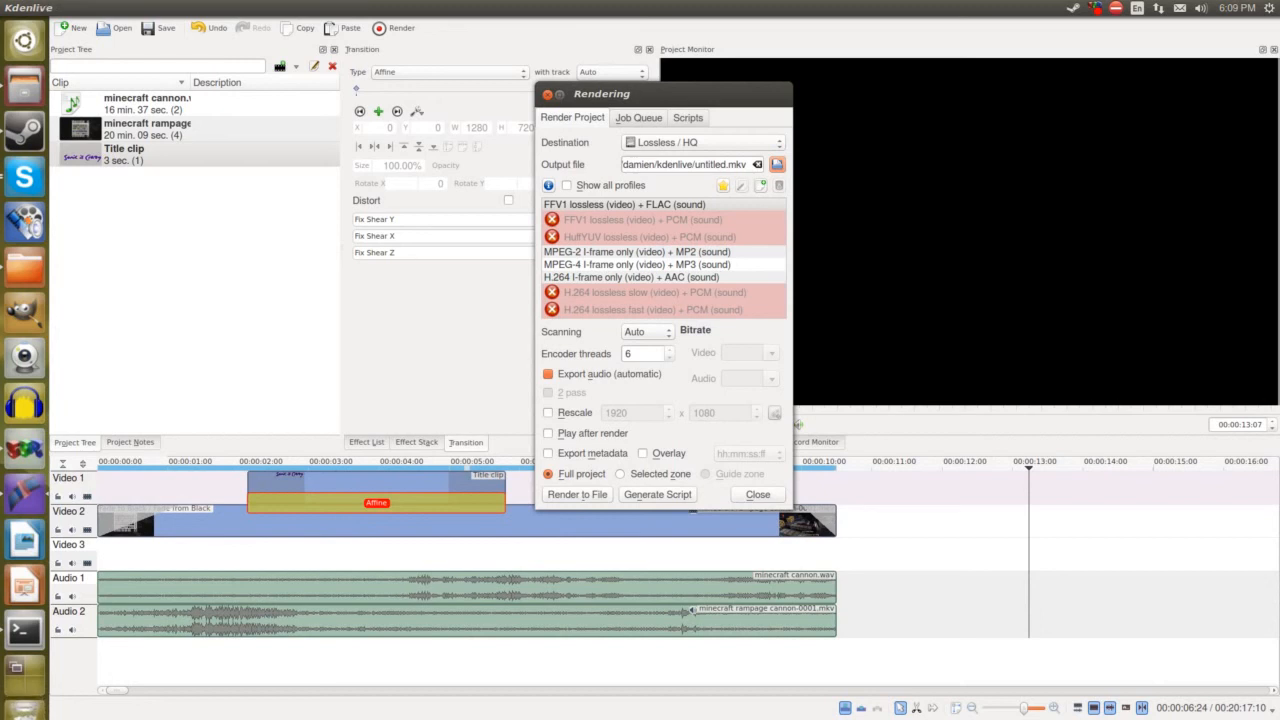
Step: Switch to Google Chrome, search Google for "k codec ubuntu" in a new tab, and close the tab to return to Kdenlive
{"action": "left_click", "coordinate": [24, 266]}
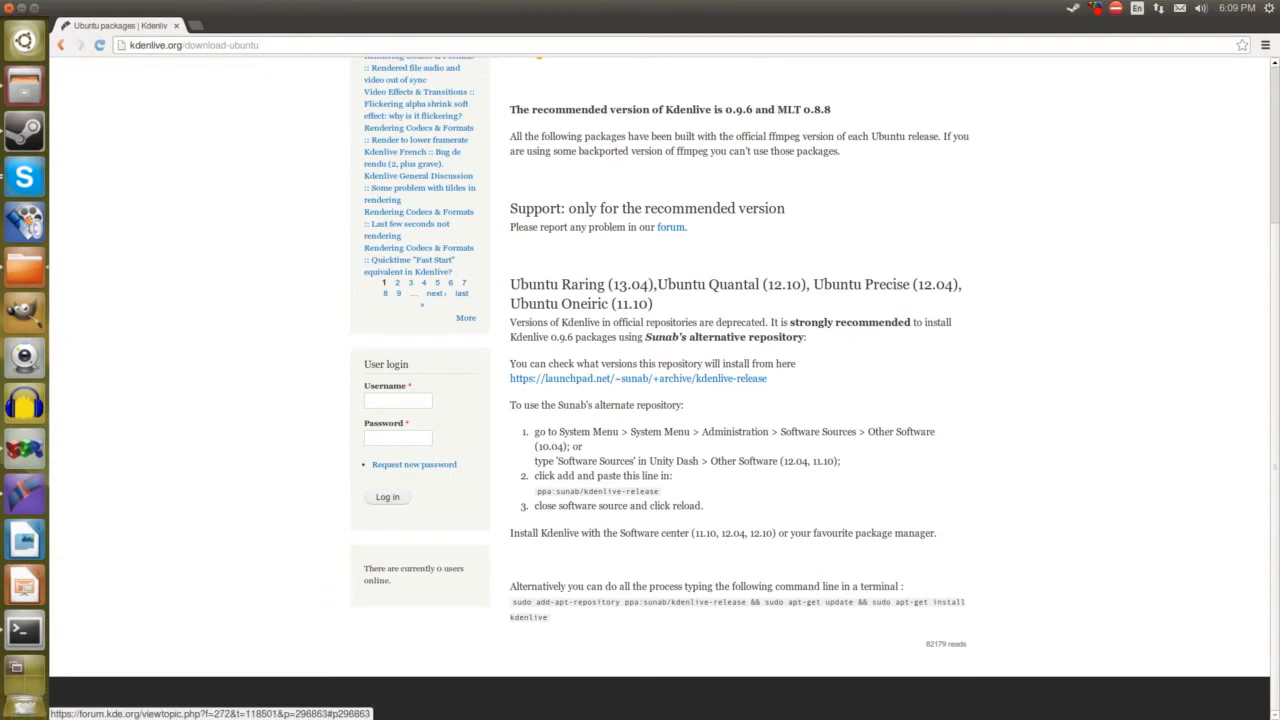
{"action": "key", "text": "ctrl+t"}
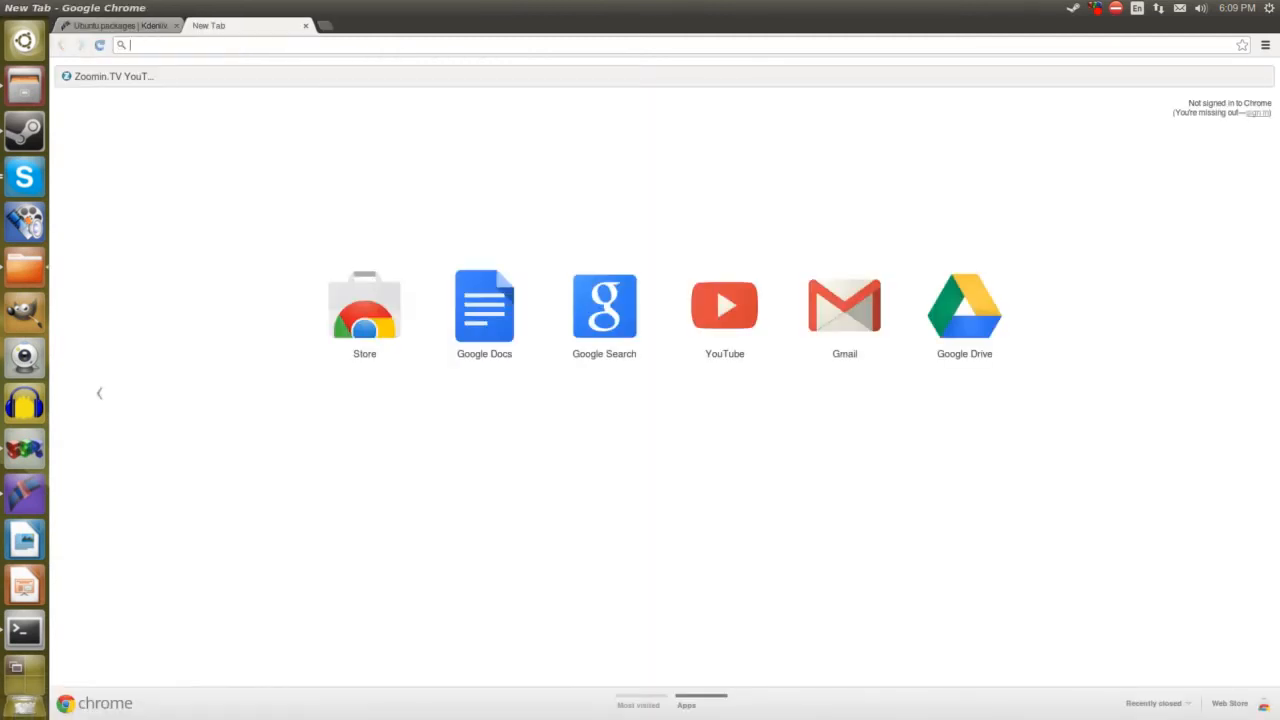
{"action": "left_click", "coordinate": [604, 305]}
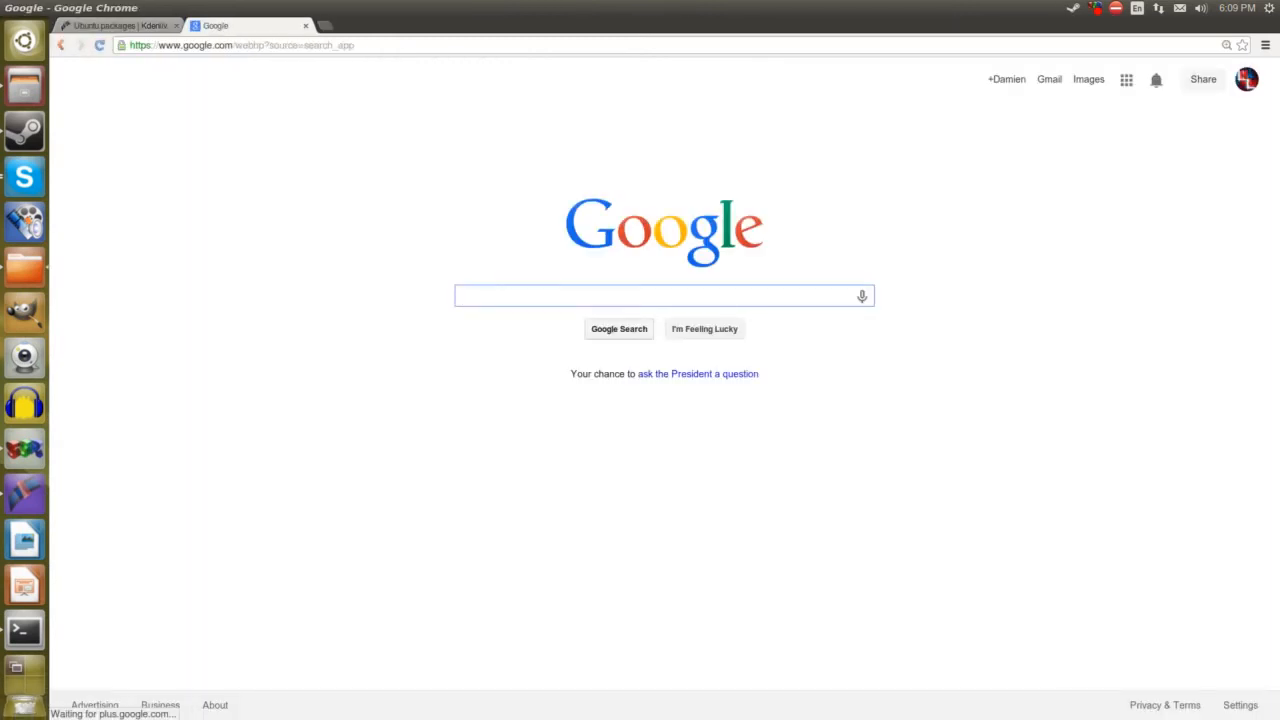
{"action": "type", "text": "k"}
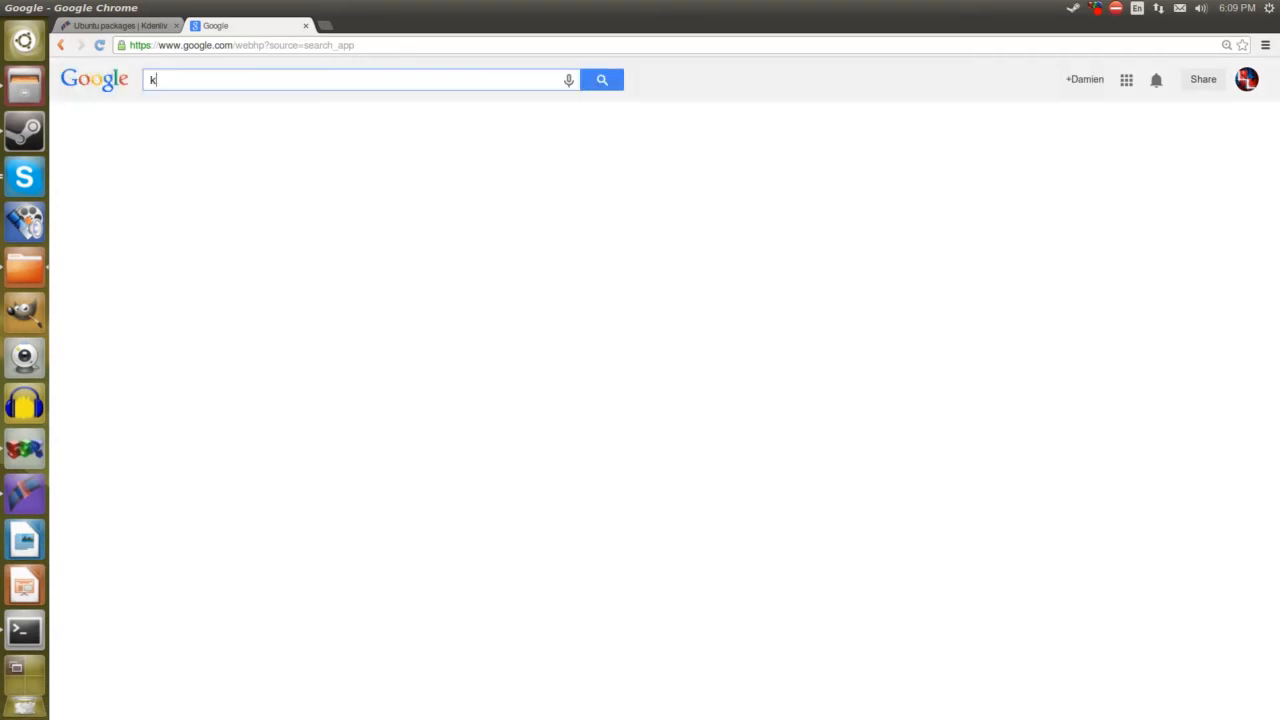
{"action": "type", "text": "-codec "}
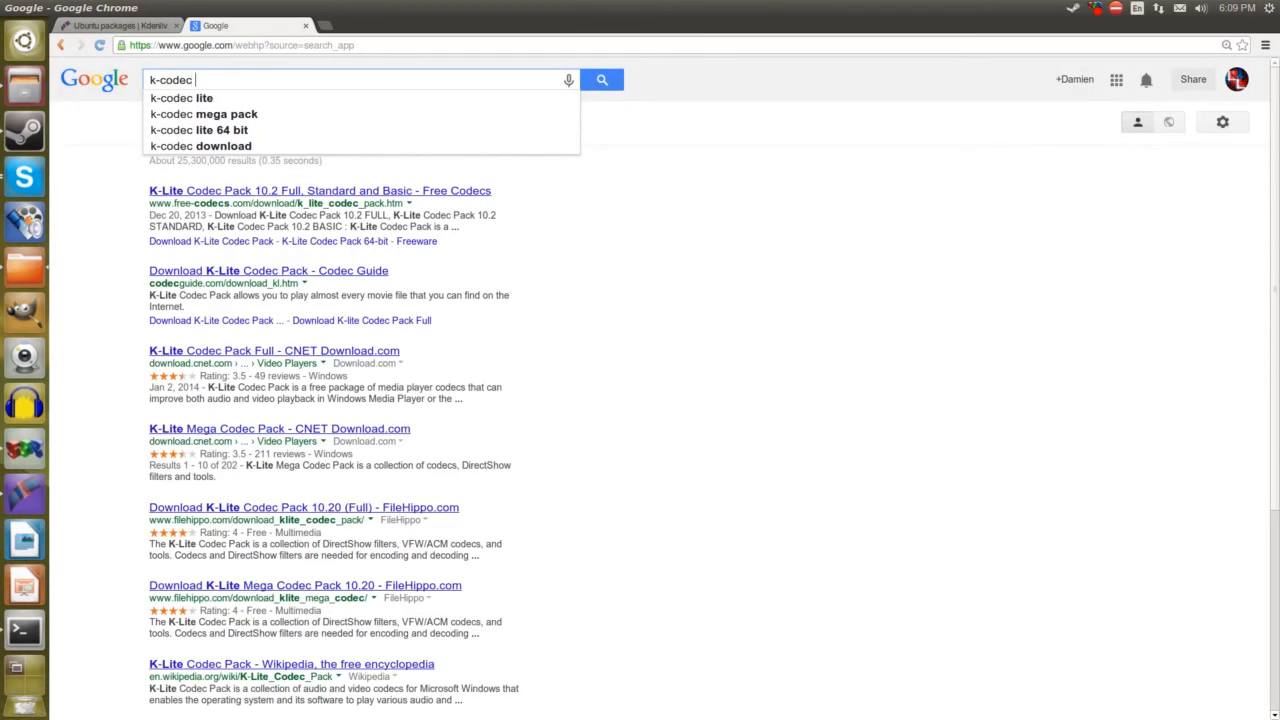
{"action": "type", "text": "ubuntu"}
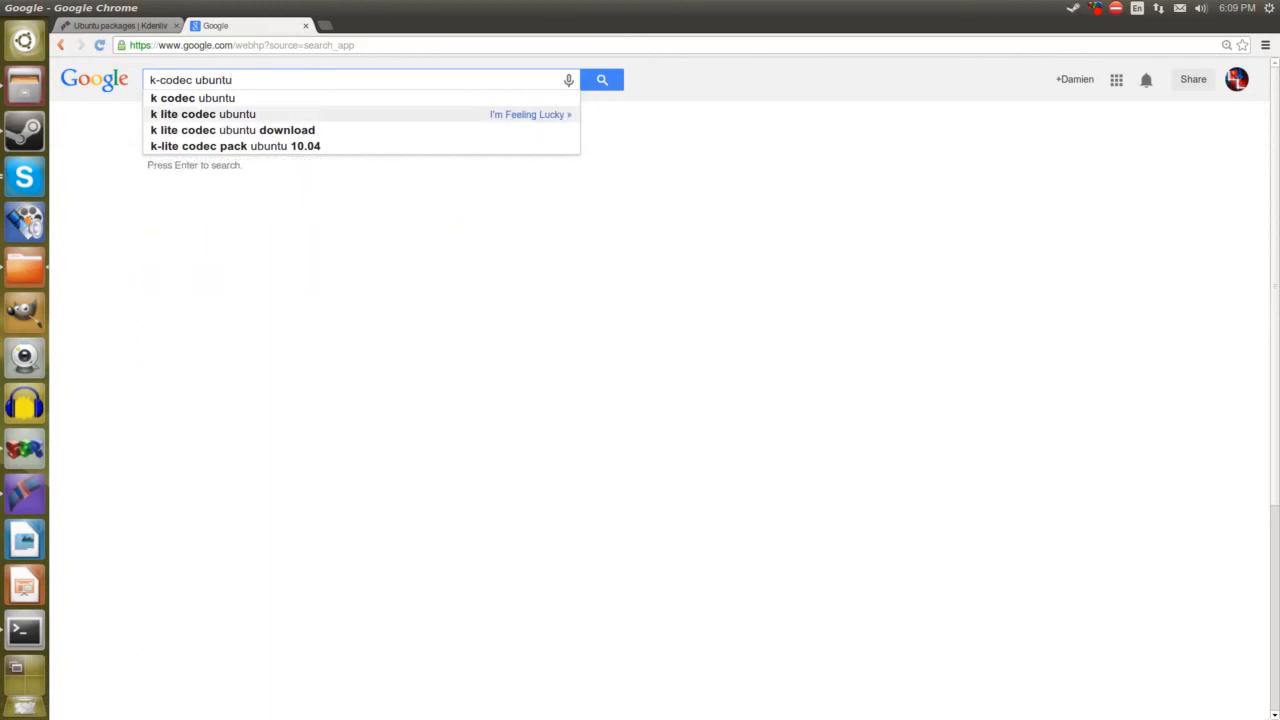
{"action": "left_click", "coordinate": [193, 98]}
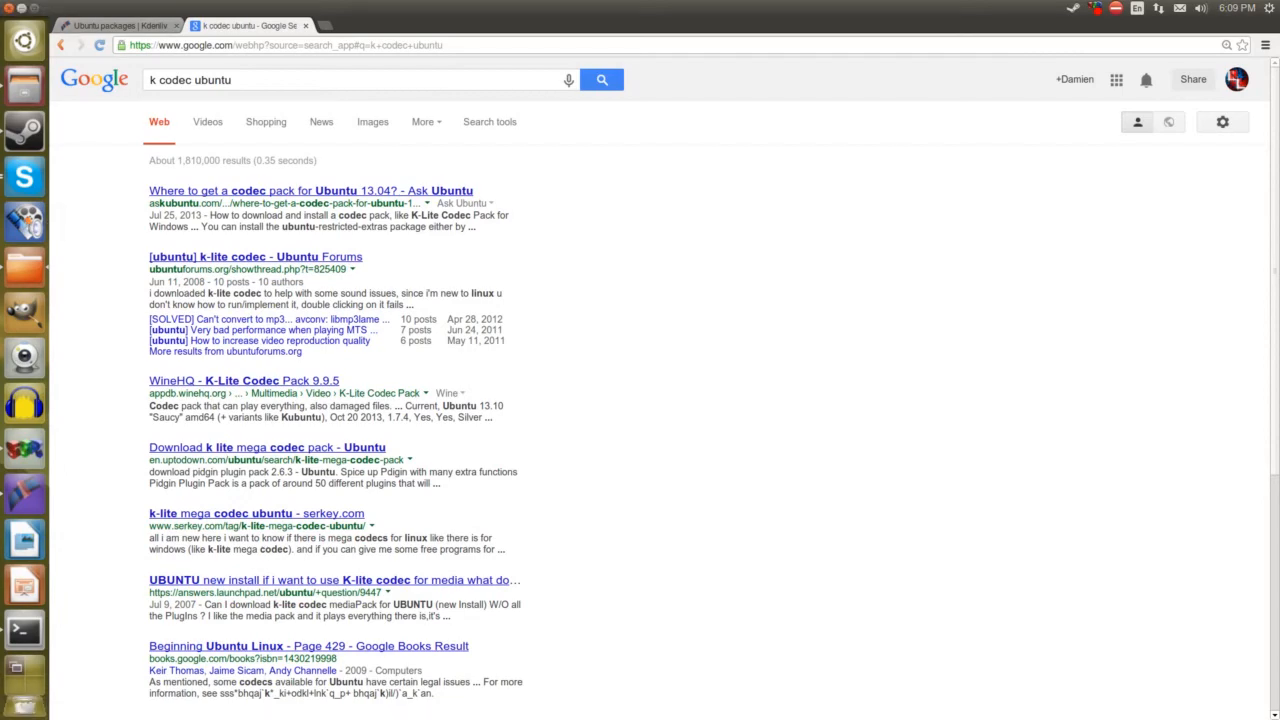
{"action": "left_click", "coordinate": [305, 25]}
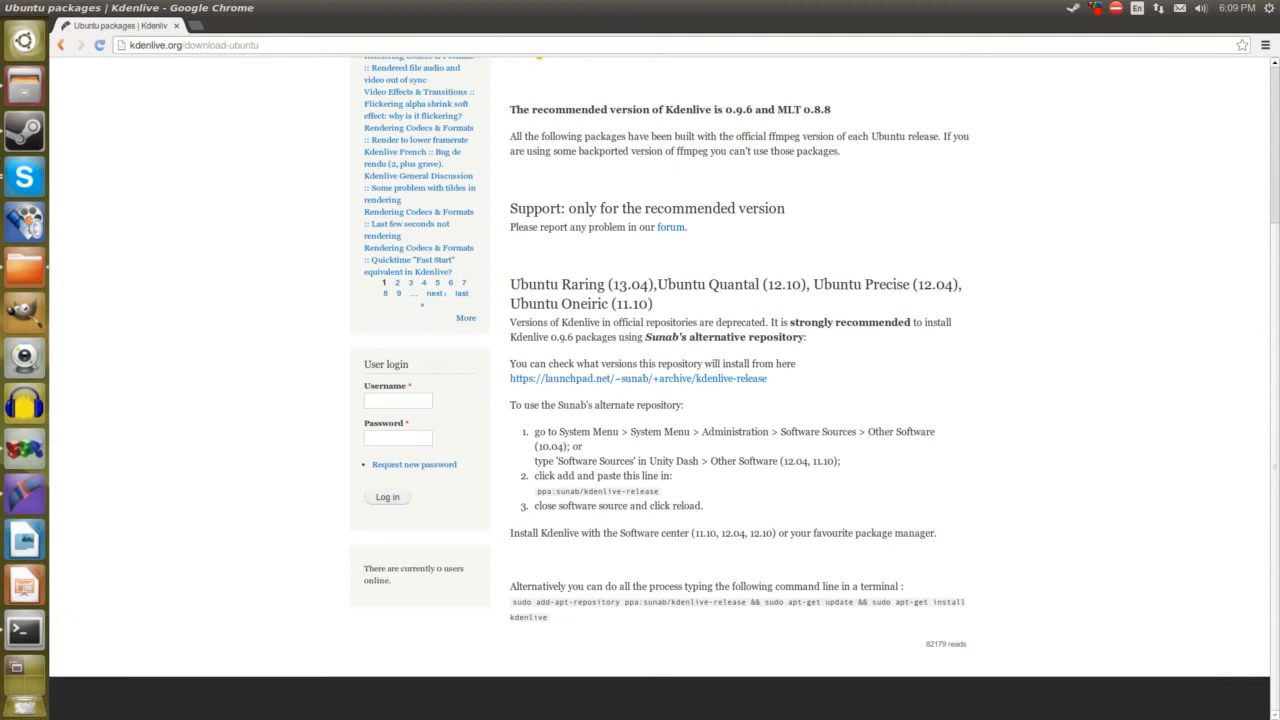
{"action": "left_click", "coordinate": [24, 494]}
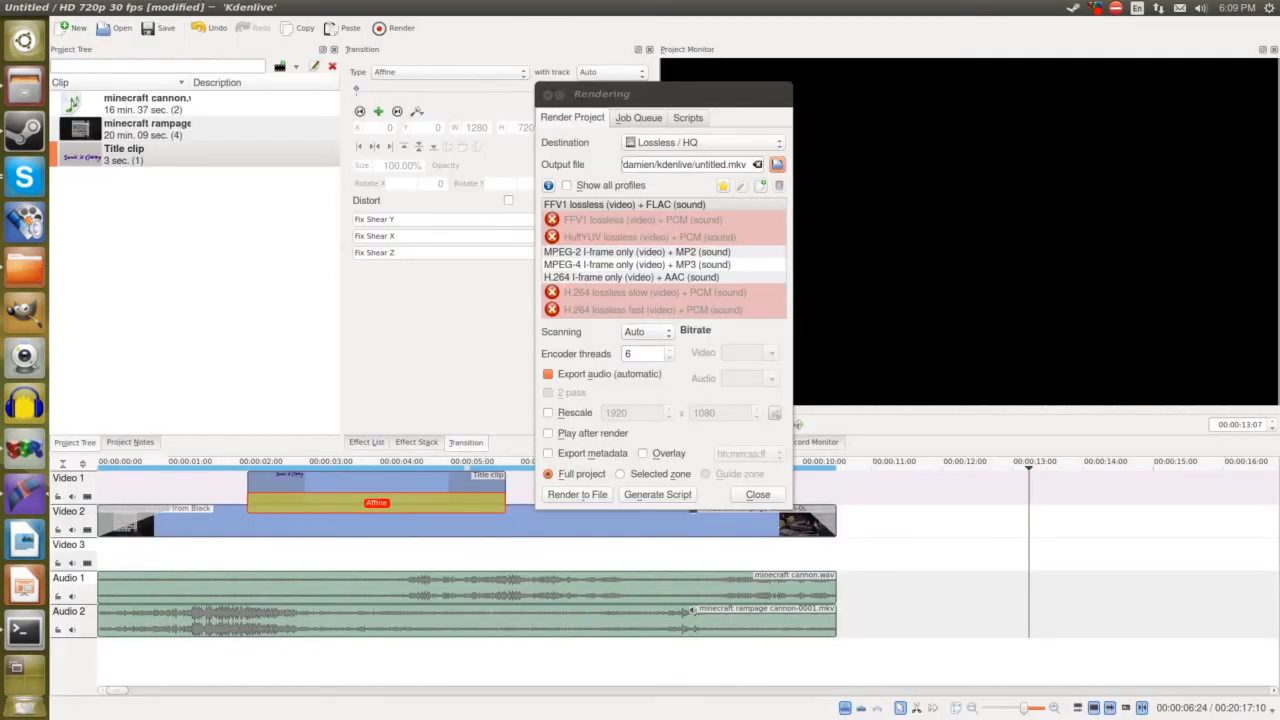
Step: Set the render destination to File rendering and select the MPEG-4 format
{"action": "left_click", "coordinate": [705, 142]}
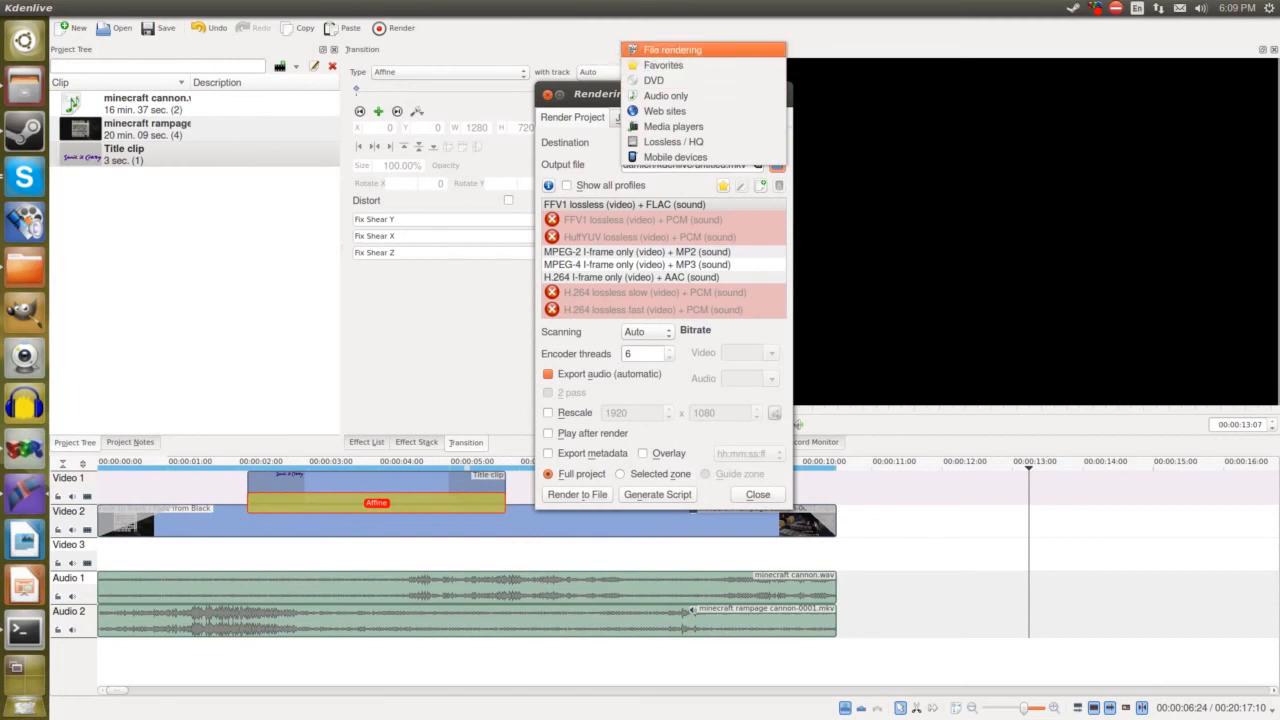
{"action": "left_click", "coordinate": [700, 49]}
{"action": "left_click", "coordinate": [560, 217]}
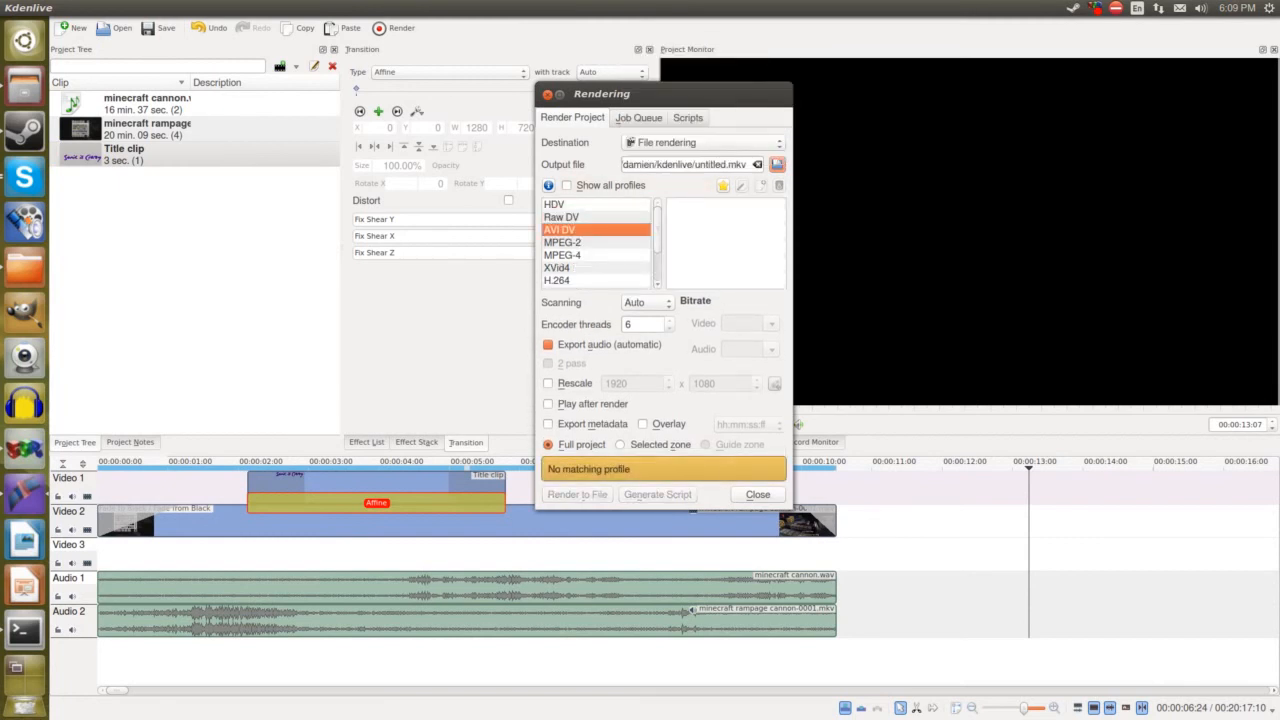
{"action": "left_click", "coordinate": [562, 255]}
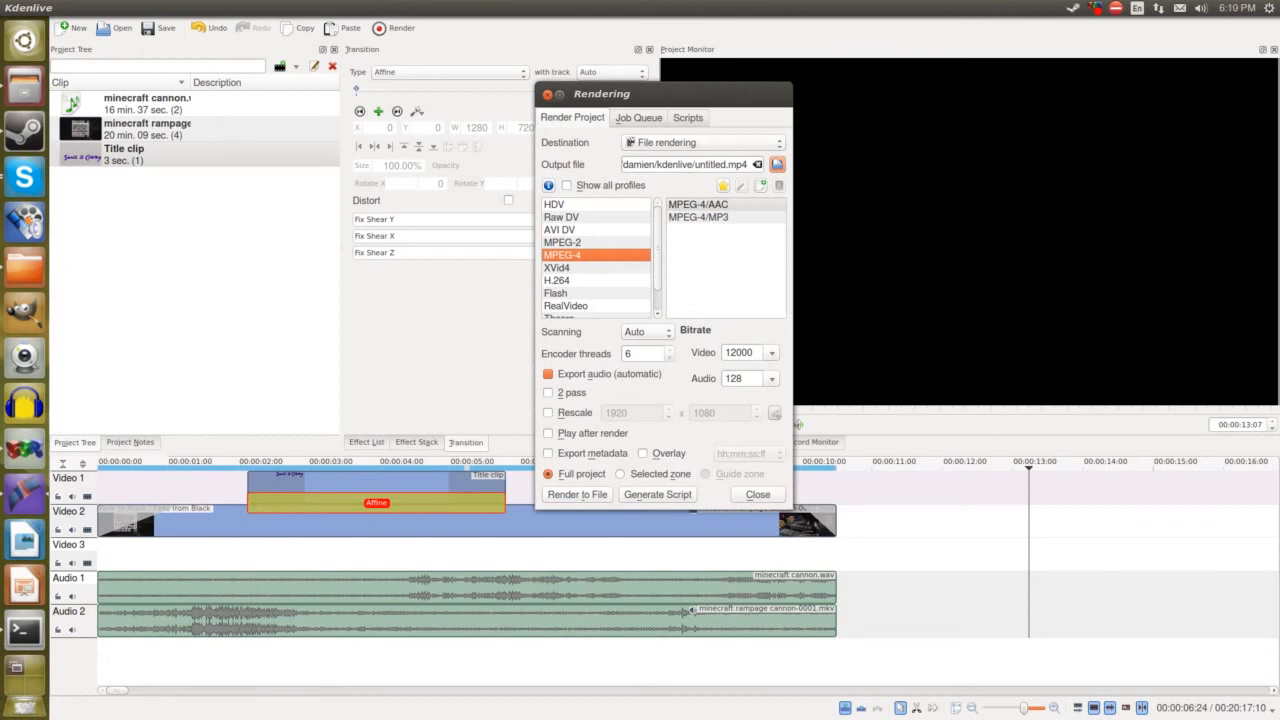
Step: Try the MPEG-4/AAC, MPEG-4/MP3 and H.264 render profiles, and return to the MPEG-4 format
{"action": "left_click", "coordinate": [698, 204]}
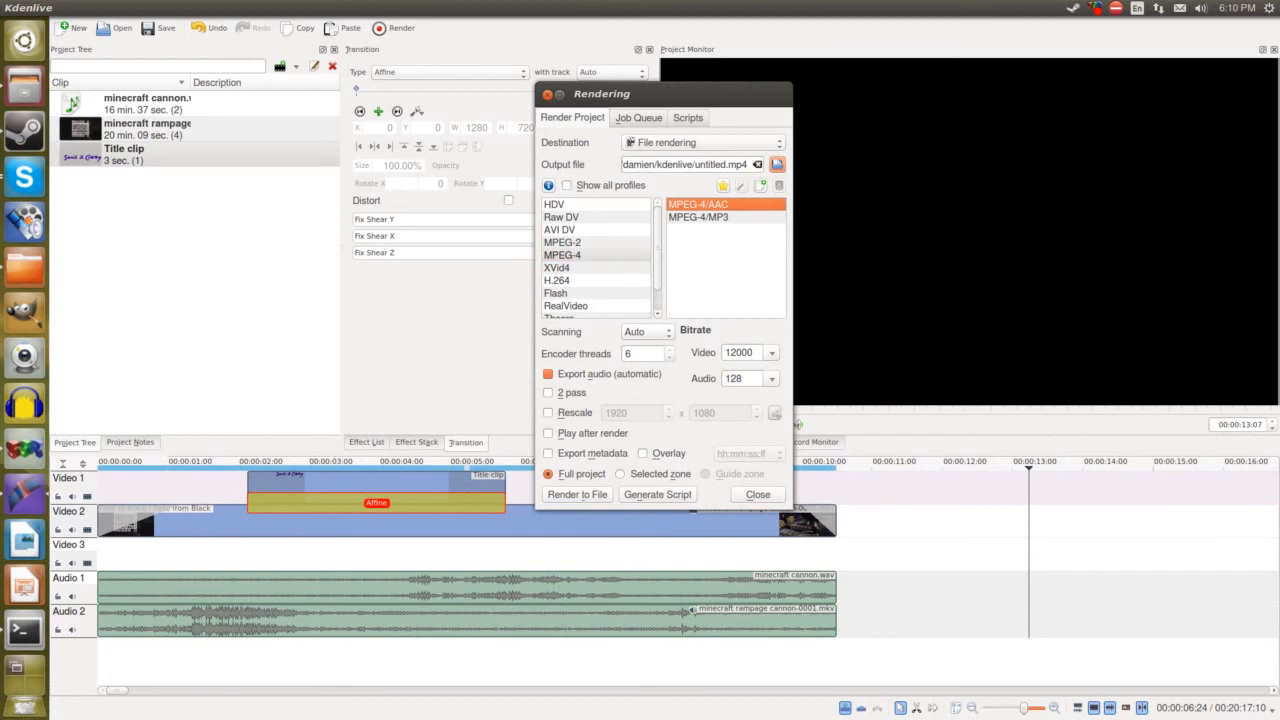
{"action": "left_click", "coordinate": [698, 217]}
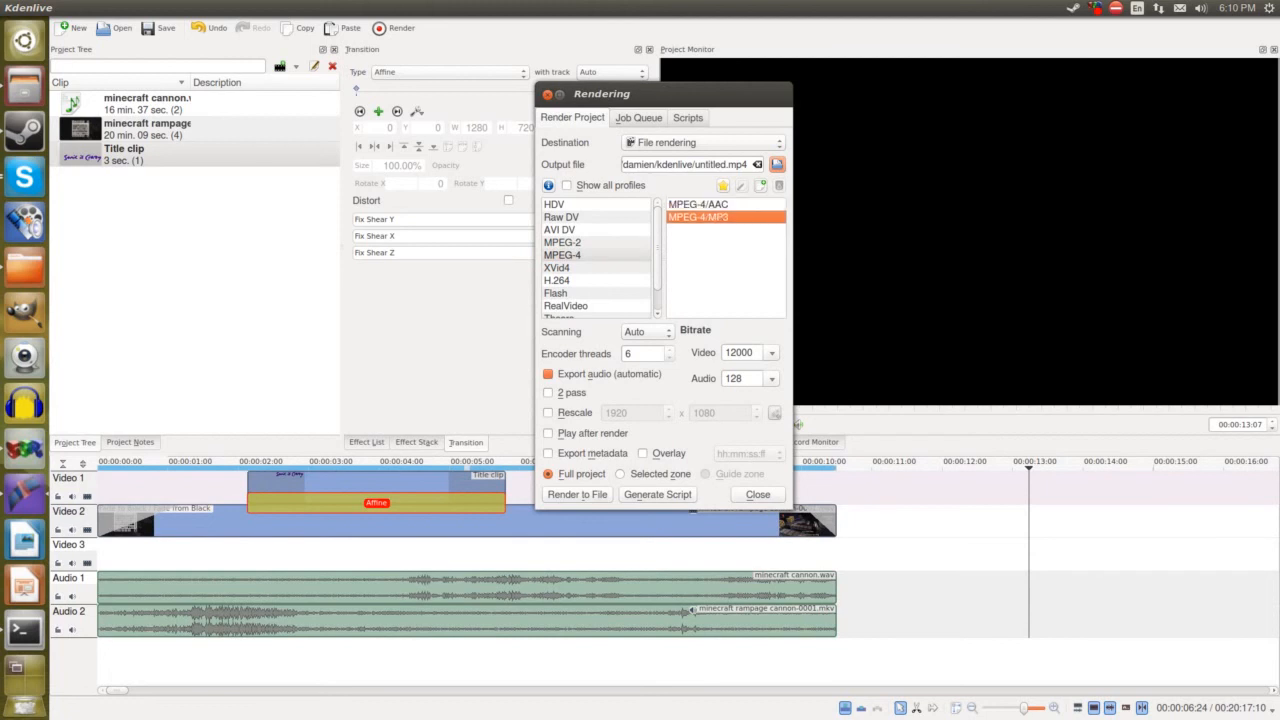
{"action": "left_click", "coordinate": [698, 204]}
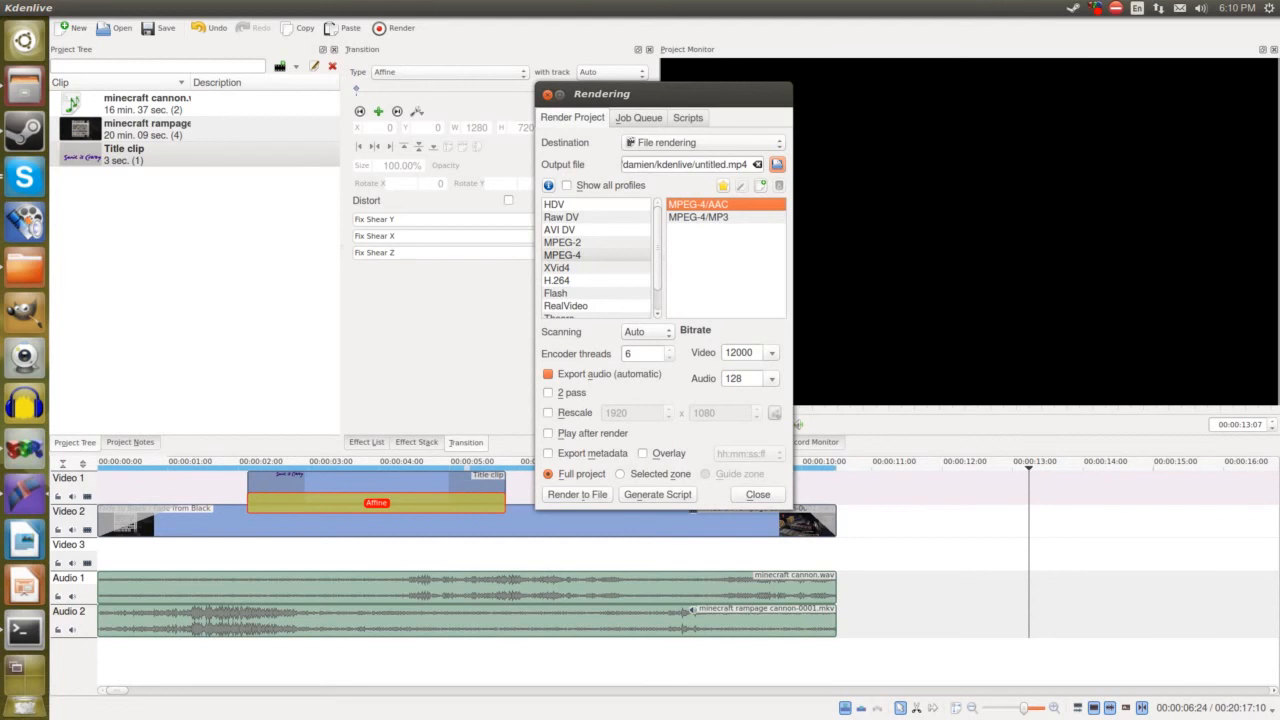
{"action": "left_click", "coordinate": [698, 217]}
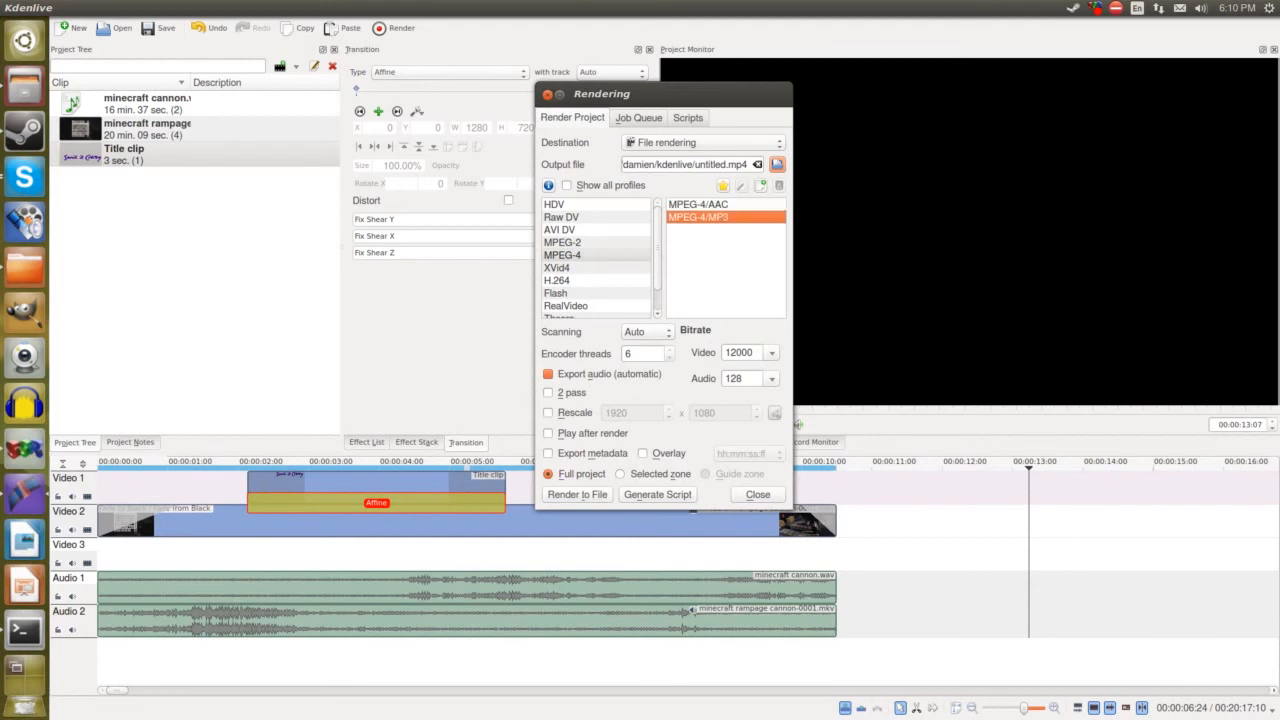
{"action": "left_click", "coordinate": [557, 281]}
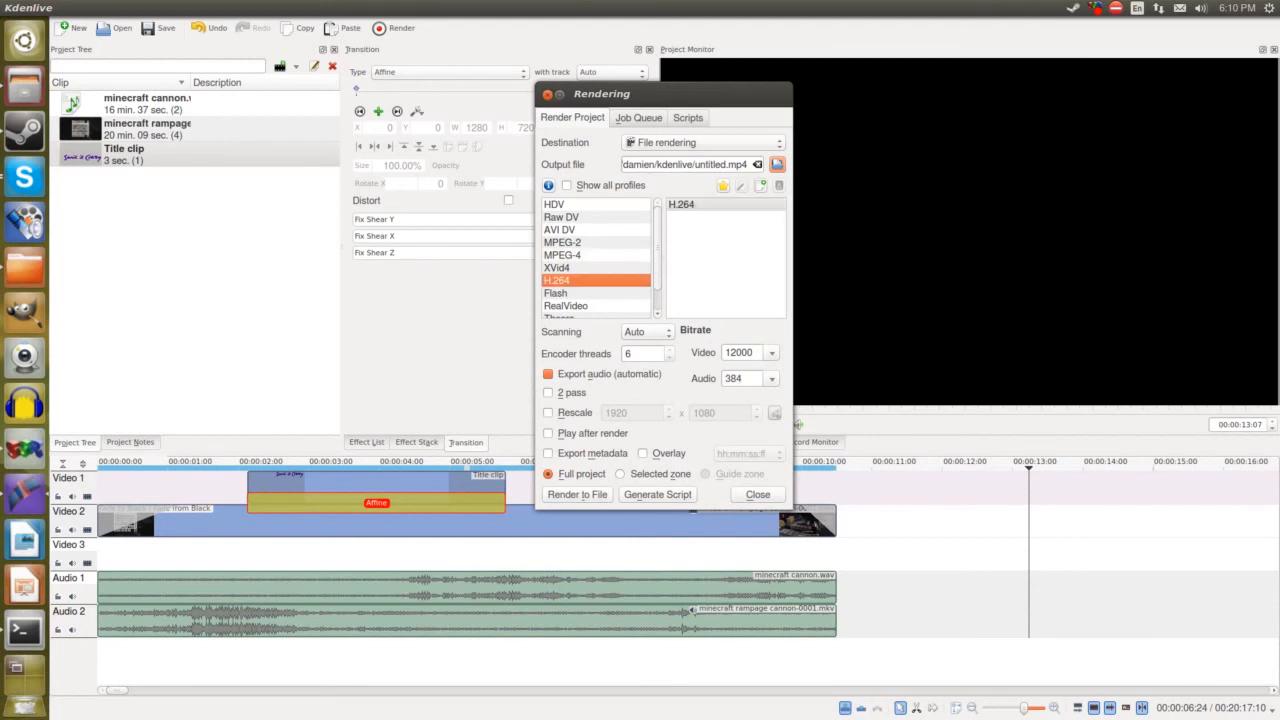
{"action": "left_click", "coordinate": [682, 205]}
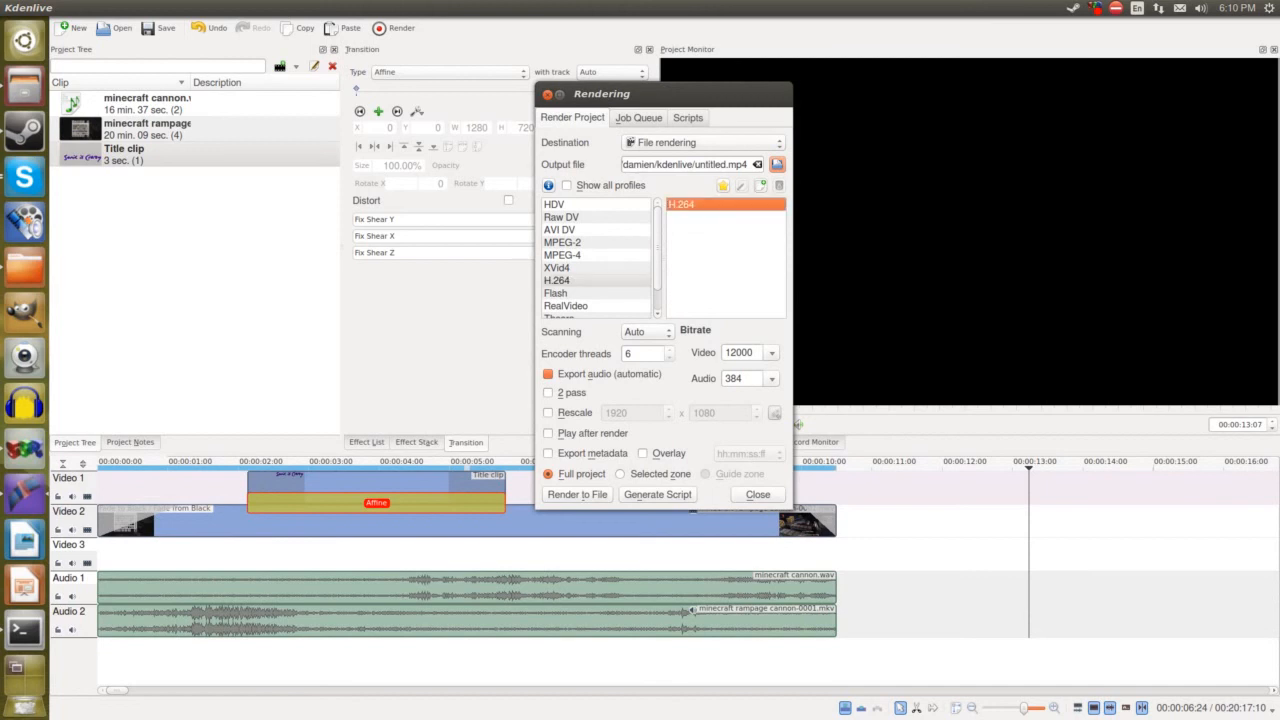
{"action": "left_click", "coordinate": [563, 255]}
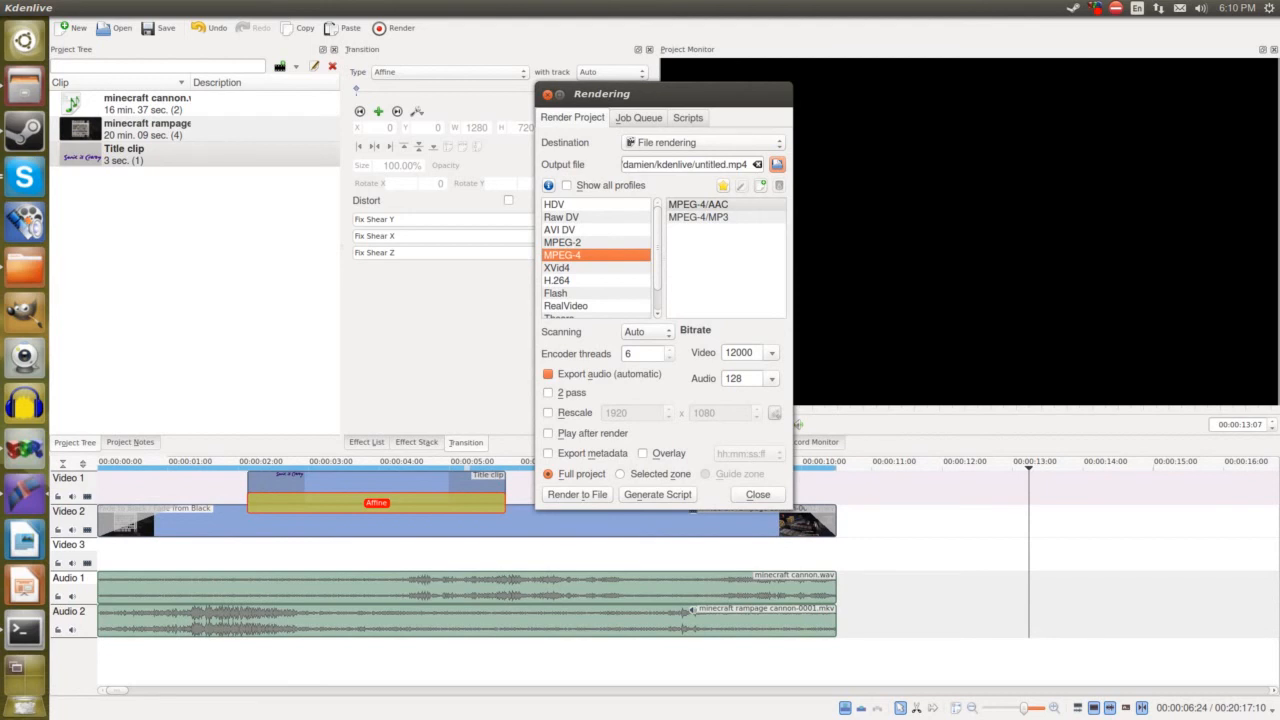
Step: Browse the output file location to the Rendered_Videos/Other folder inside Videos/Youtube on the DS_Records drive
{"action": "left_click", "coordinate": [777, 165]}
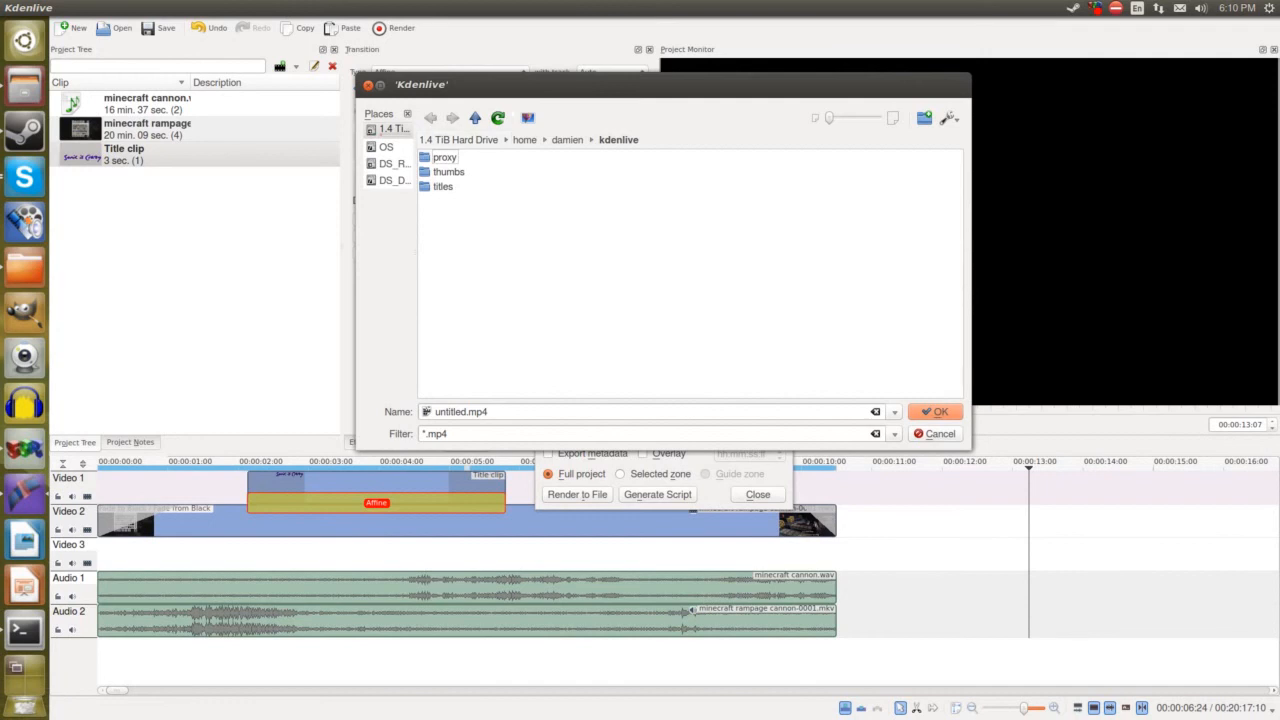
{"action": "left_click", "coordinate": [525, 140]}
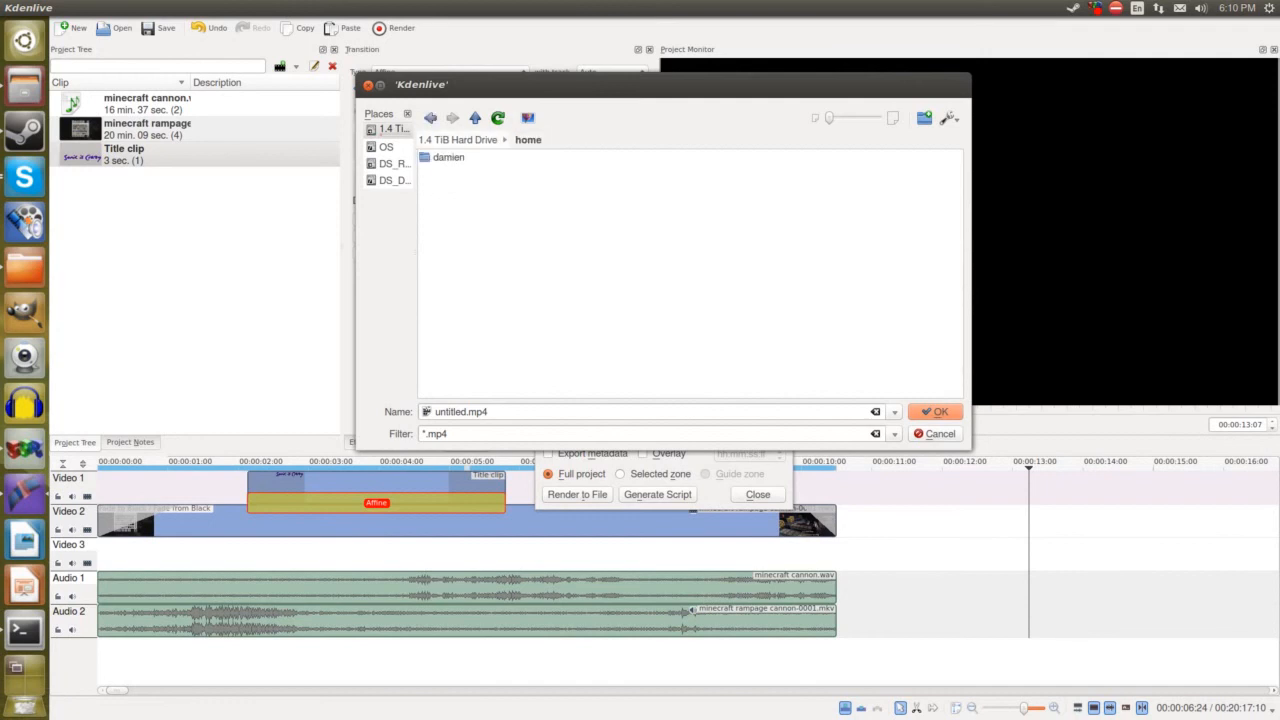
{"action": "left_click", "coordinate": [394, 164]}
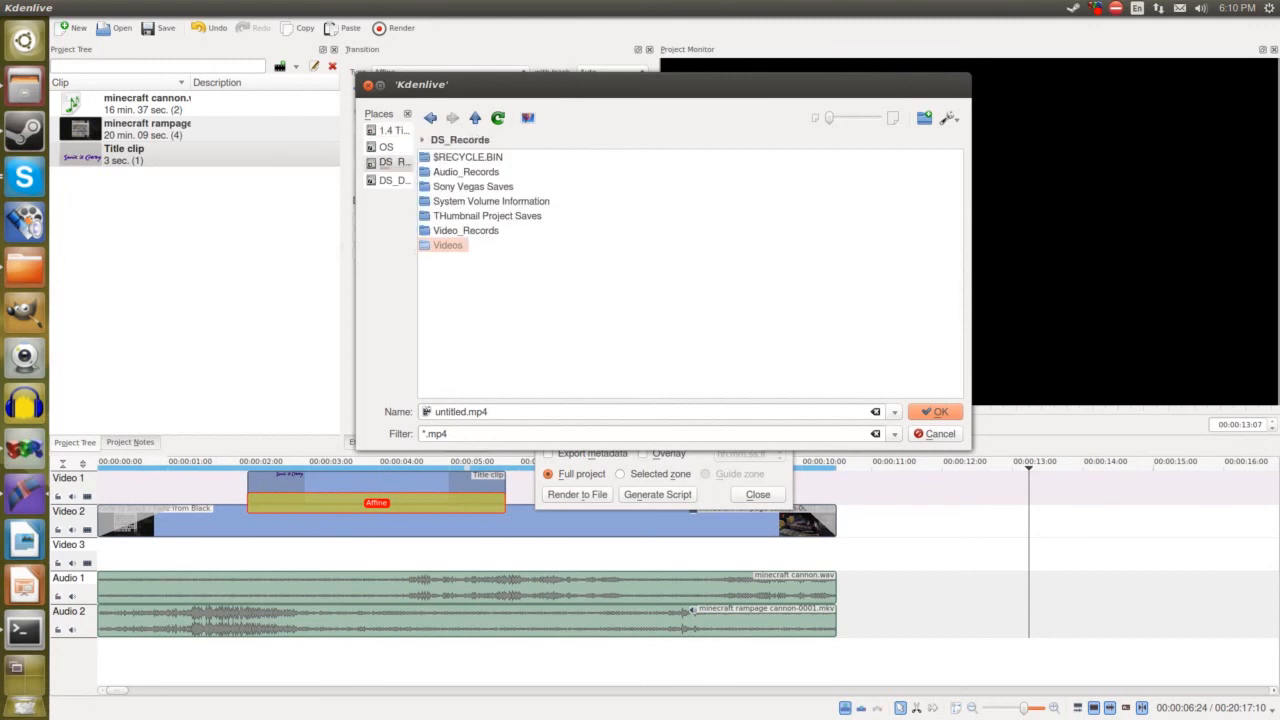
{"action": "double_click", "coordinate": [448, 245]}
{"action": "double_click", "coordinate": [448, 172]}
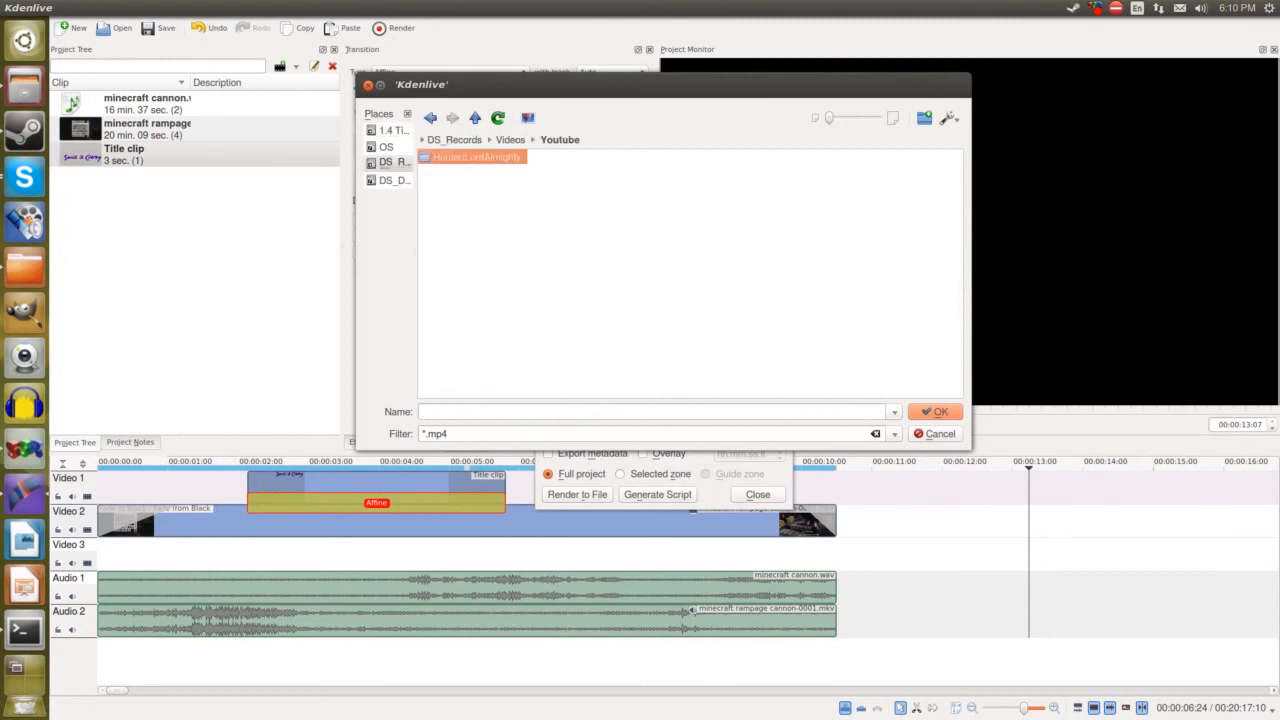
{"action": "double_click", "coordinate": [474, 157]}
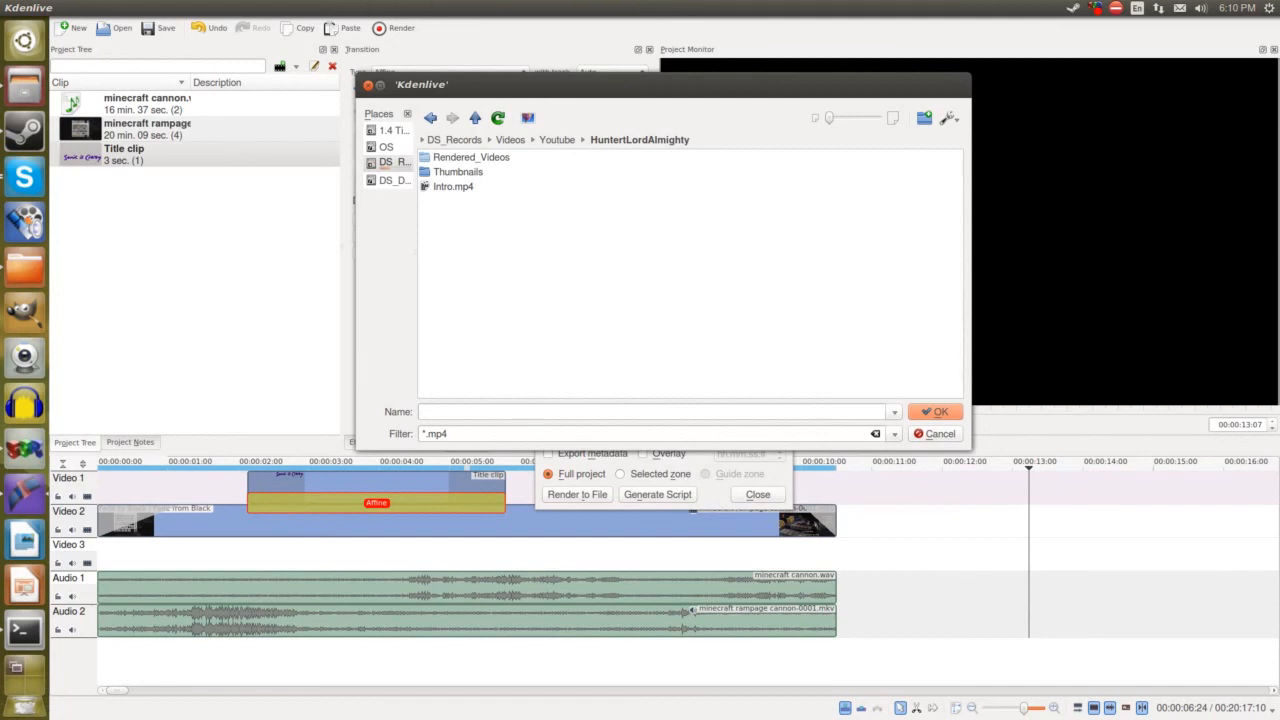
{"action": "double_click", "coordinate": [471, 157]}
{"action": "double_click", "coordinate": [450, 172]}
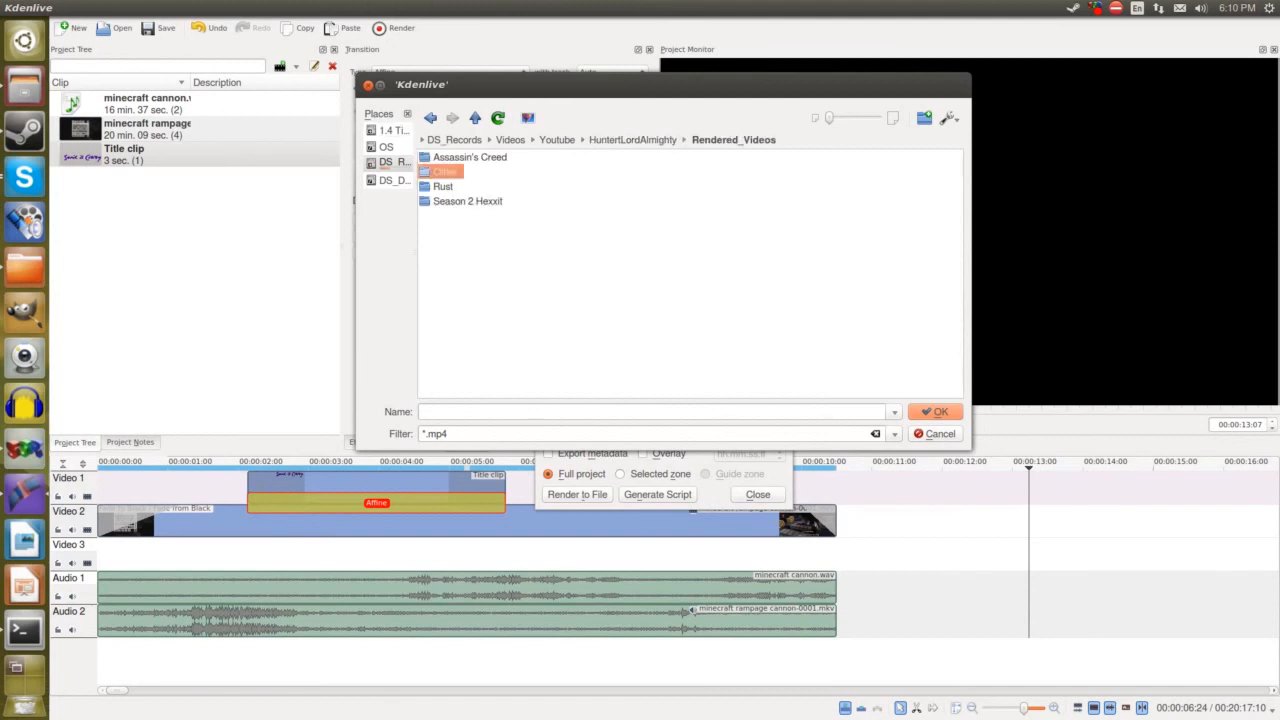
{"action": "left_click_drag", "start_coordinate": [510, 222], "coordinate": [590, 176]}
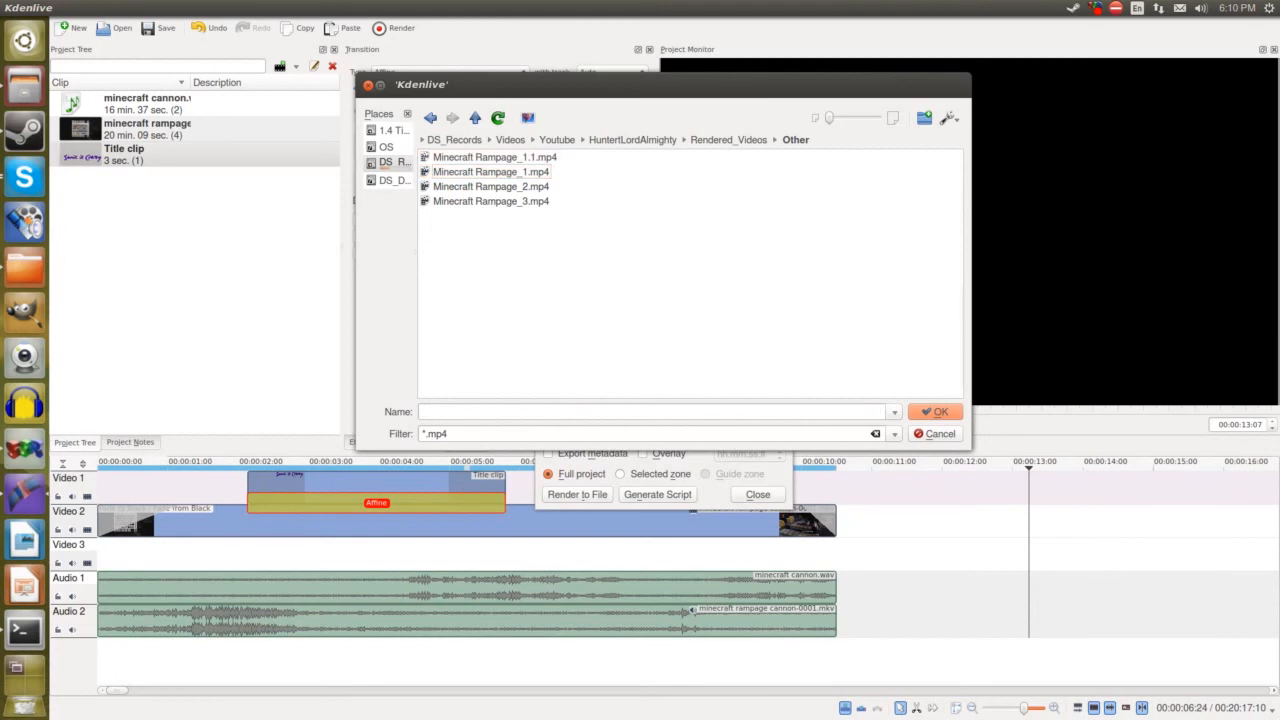
Step: Name the output file test_1 and confirm the save location
{"action": "left_click", "coordinate": [650, 411]}
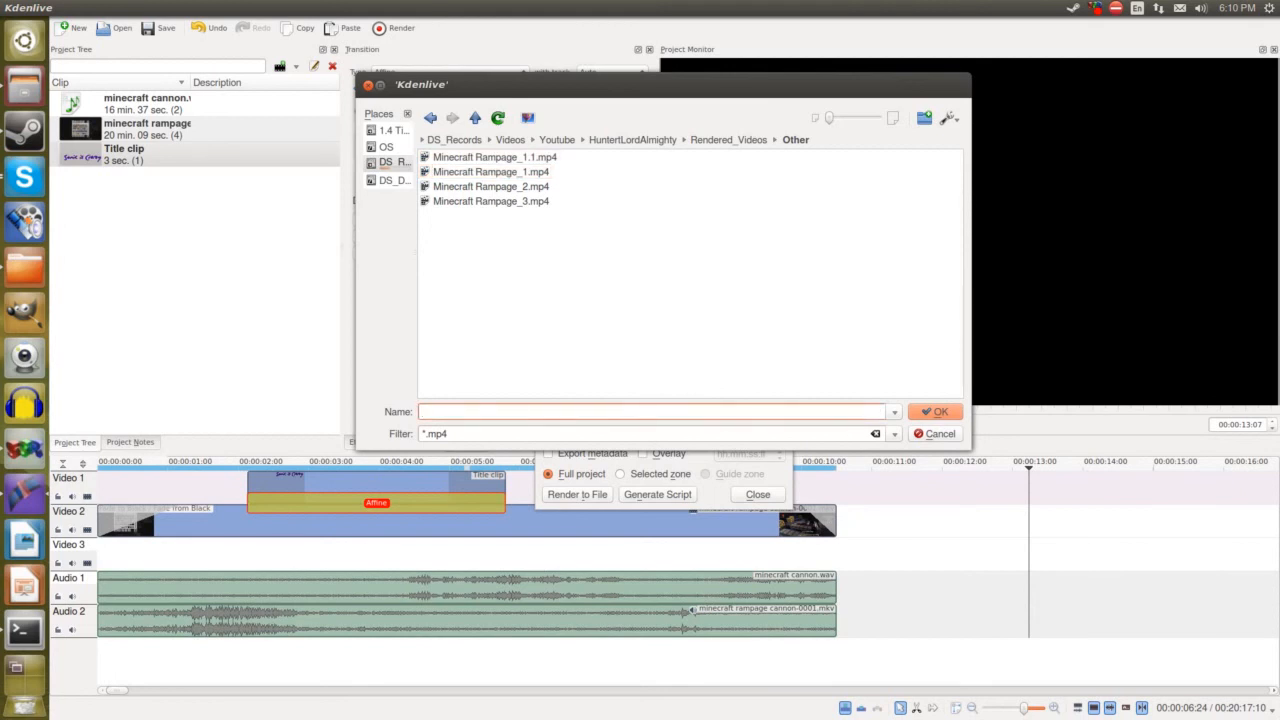
{"action": "type", "text": "test_1"}
{"action": "key", "text": "Return"}
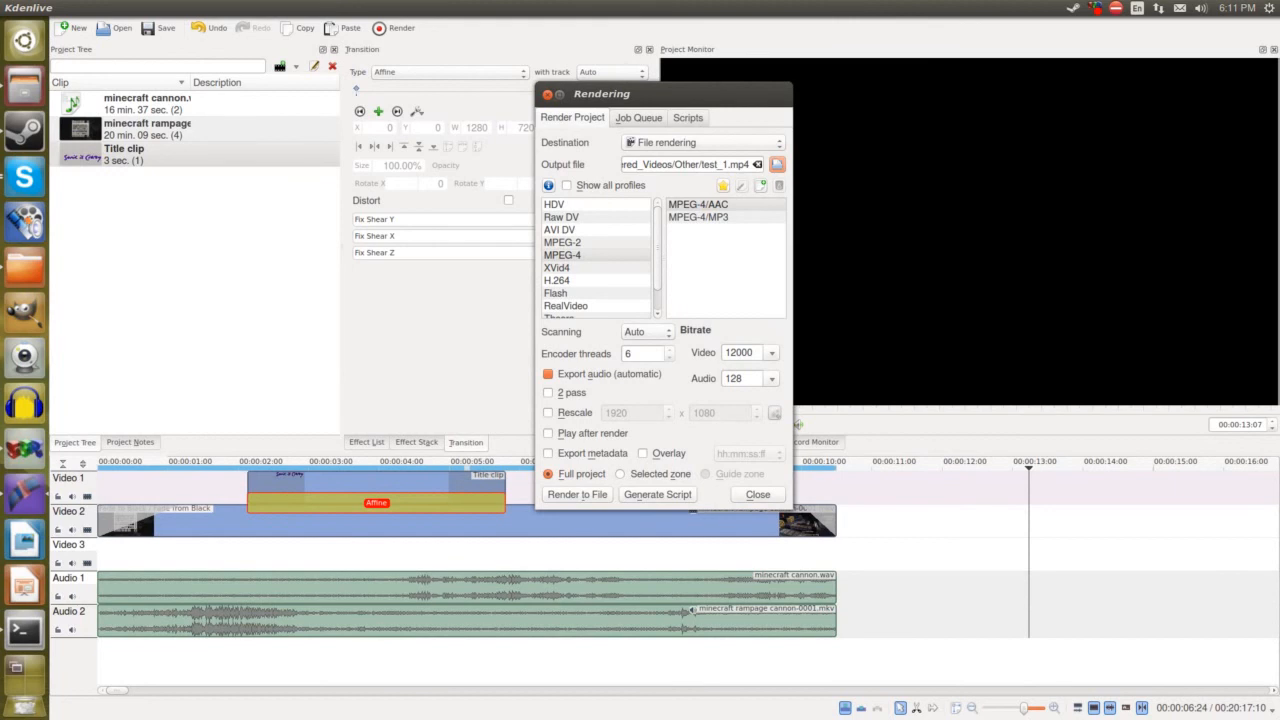
Step: Select the MPEG-4/MP3 profile, keep the audio bitrate at 128 and switch audio export from automatic to always on
{"action": "left_click", "coordinate": [699, 217]}
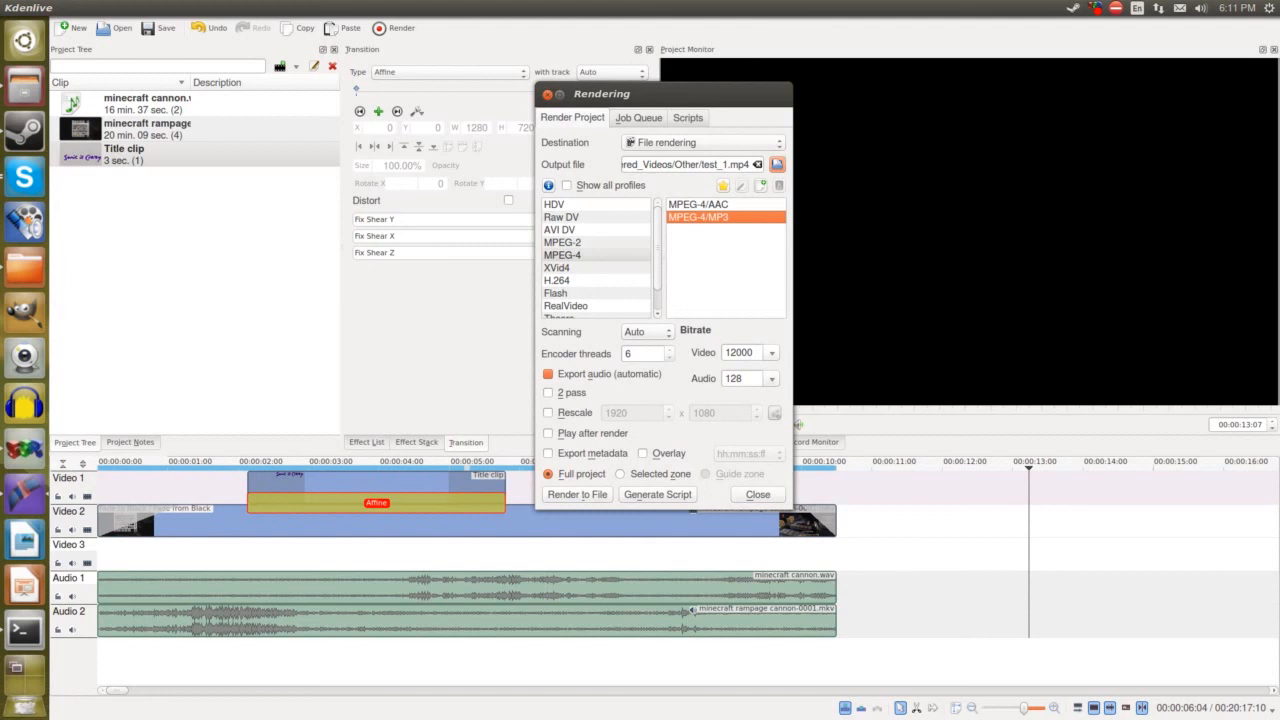
{"action": "left_click", "coordinate": [772, 379]}
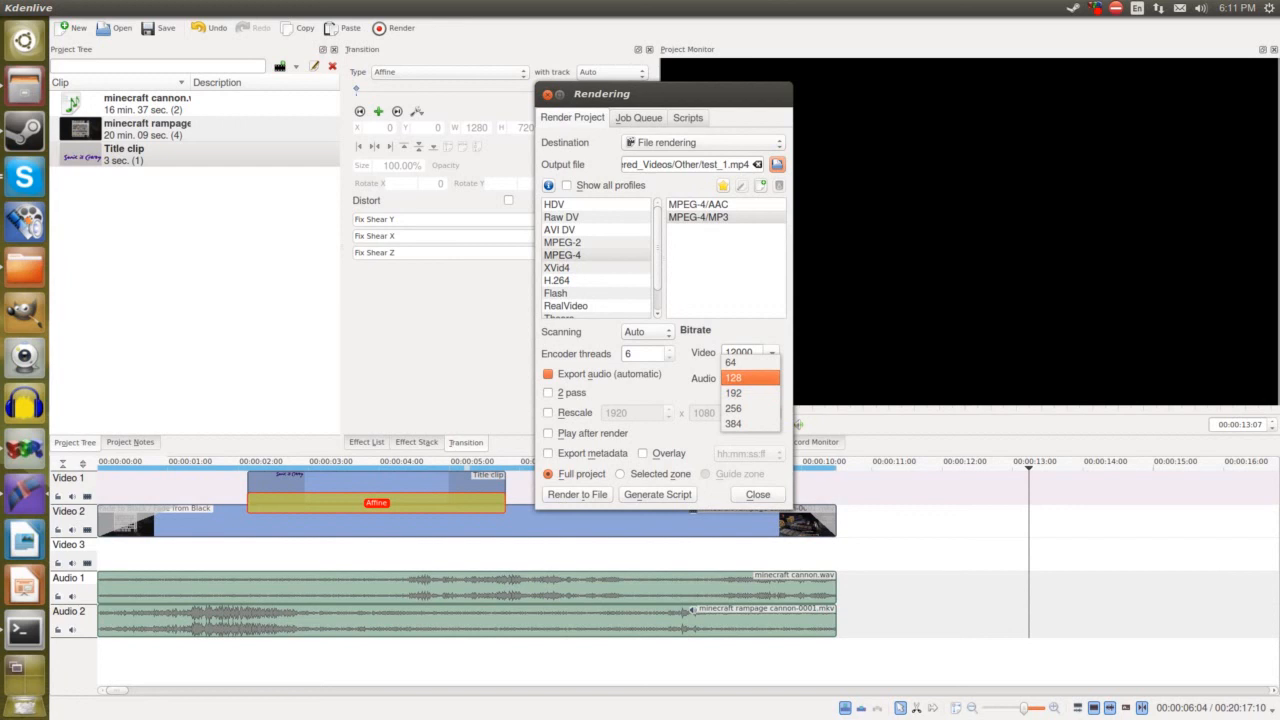
{"action": "key", "text": "Return"}
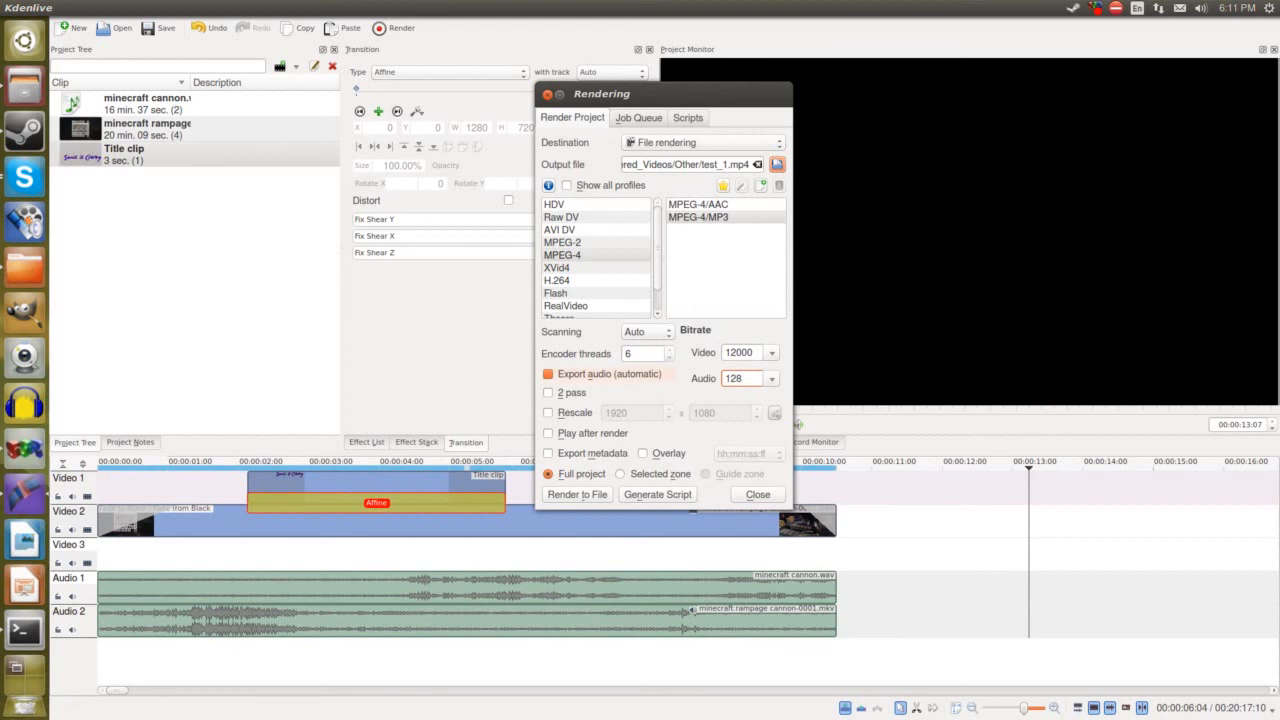
{"action": "left_click", "coordinate": [549, 374]}
Step: Examine the scanning mode, encoder threads and optional render settings such as Play after render
{"action": "left_click", "coordinate": [648, 332]}
{"action": "left_click", "coordinate": [648, 332]}
{"action": "left_click", "coordinate": [644, 354]}
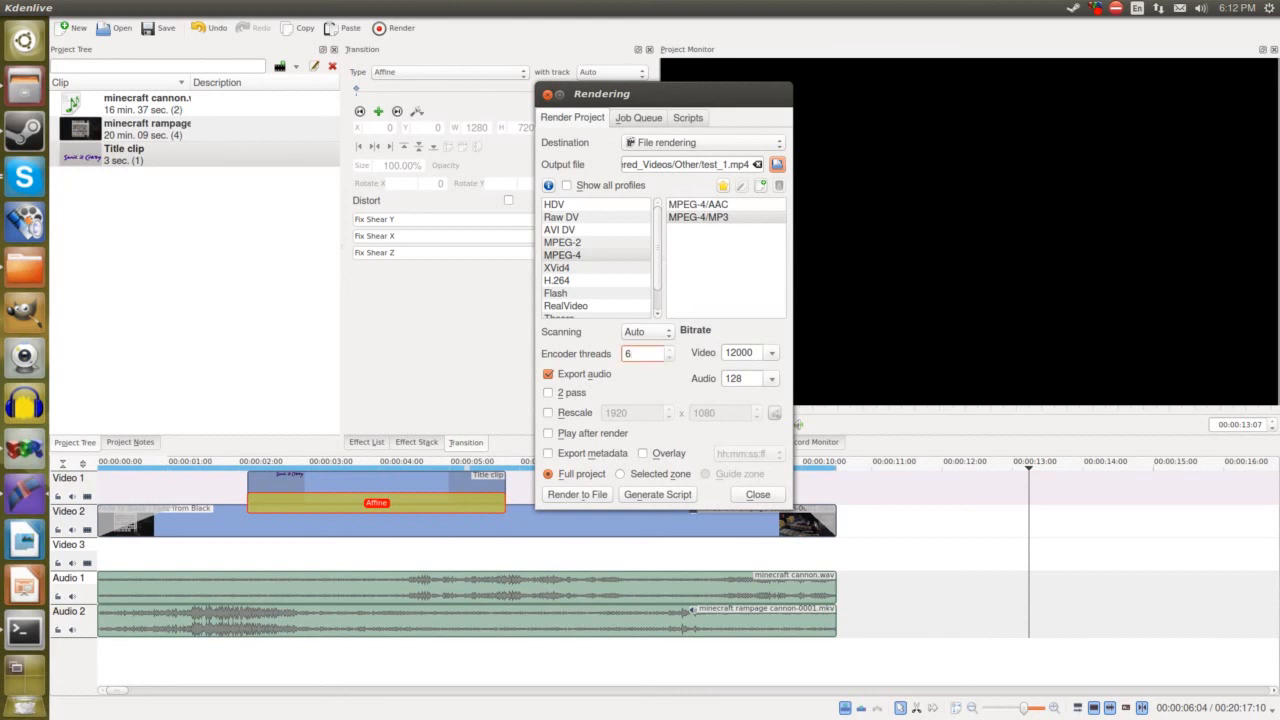
{"action": "key", "text": "Down"}
{"action": "key", "text": "Down"}
{"action": "key", "text": "Down"}
{"action": "key", "text": "Tab"}
{"action": "key", "text": "space"}
{"action": "key", "text": "space"}
{"action": "key", "text": "Tab"}
{"action": "key", "text": "Tab"}
{"action": "key", "text": "space"}
{"action": "key", "text": "space"}
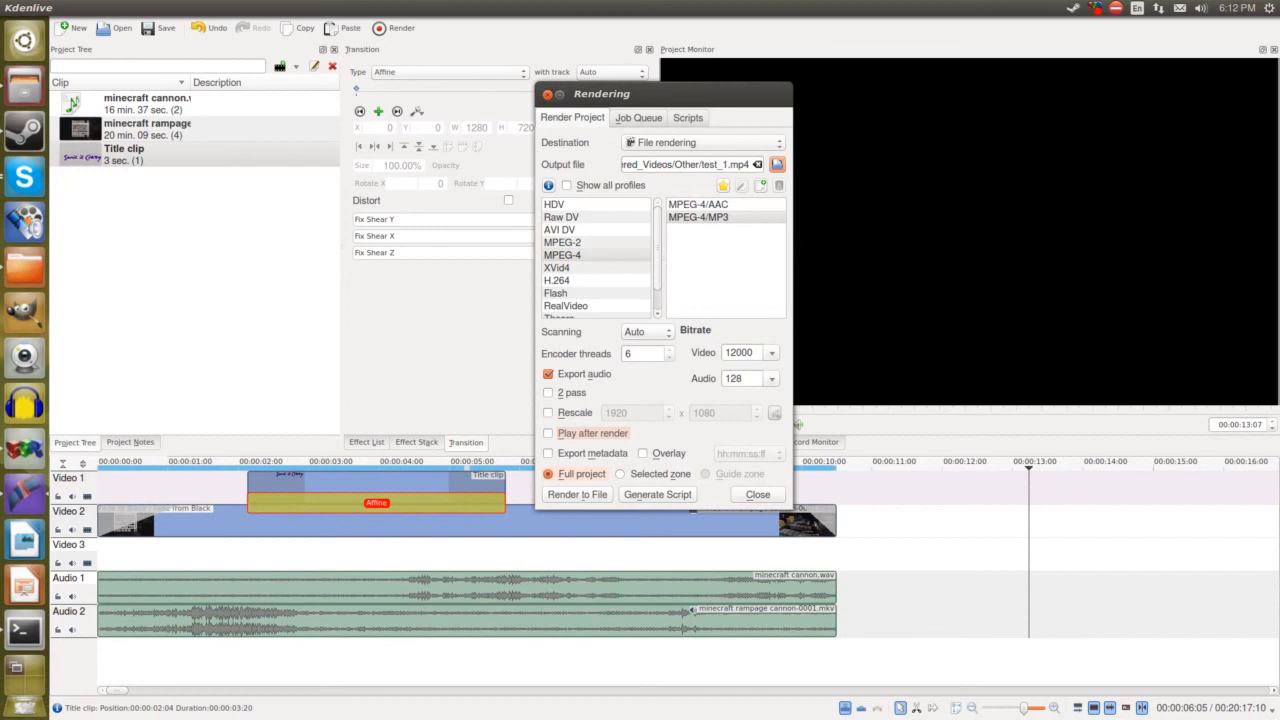
Step: Limit the render to the selected zone and start rendering to the file
{"action": "key", "text": "Tab"}
{"action": "key", "text": "Tab"}
{"action": "key", "text": "Tab"}
{"action": "key", "text": "space"}
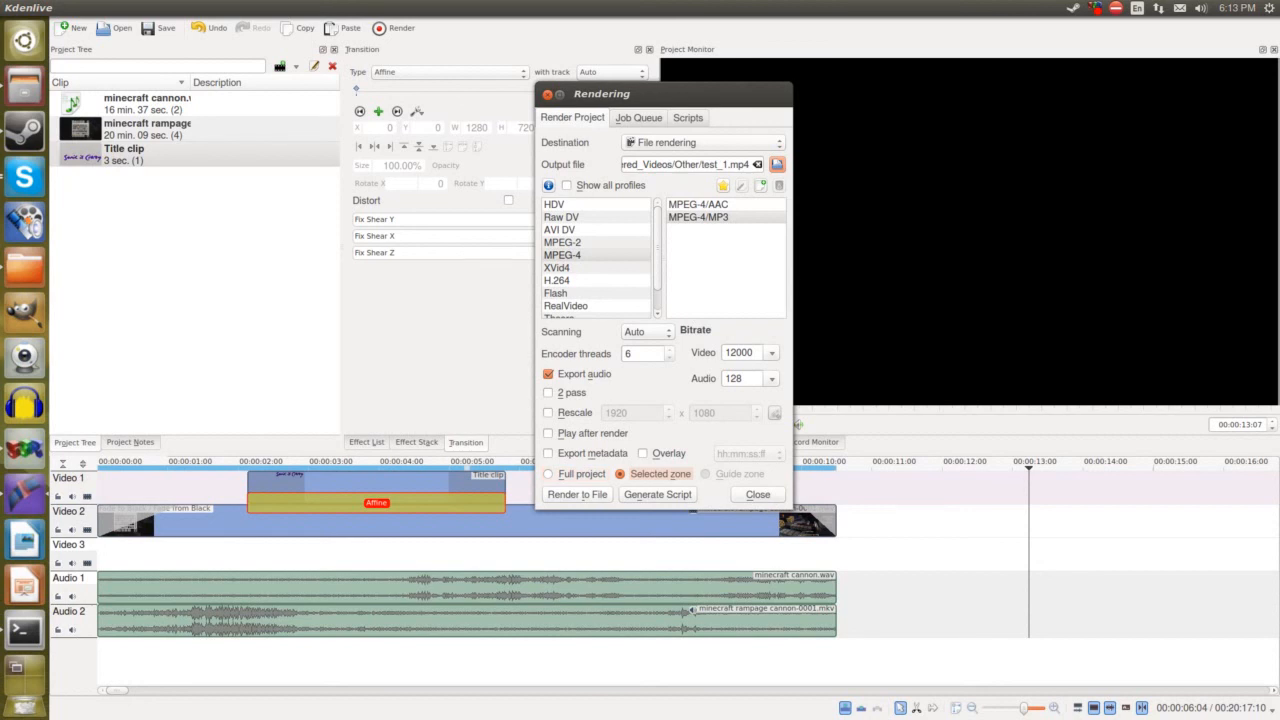
{"action": "key", "text": "Tab"}
{"action": "key", "text": "space"}
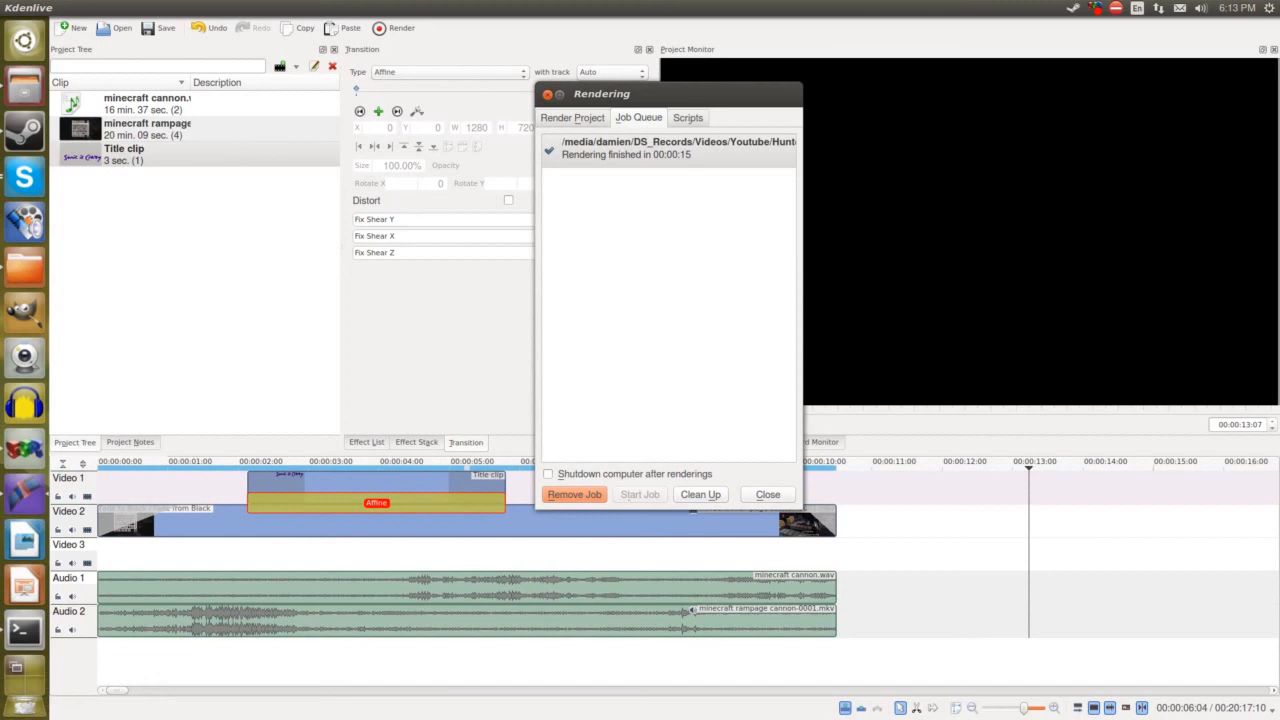
Step: Review the render settings, clean up the finished job from the render queue and close the Rendering dialog
{"action": "left_click", "coordinate": [572, 118]}
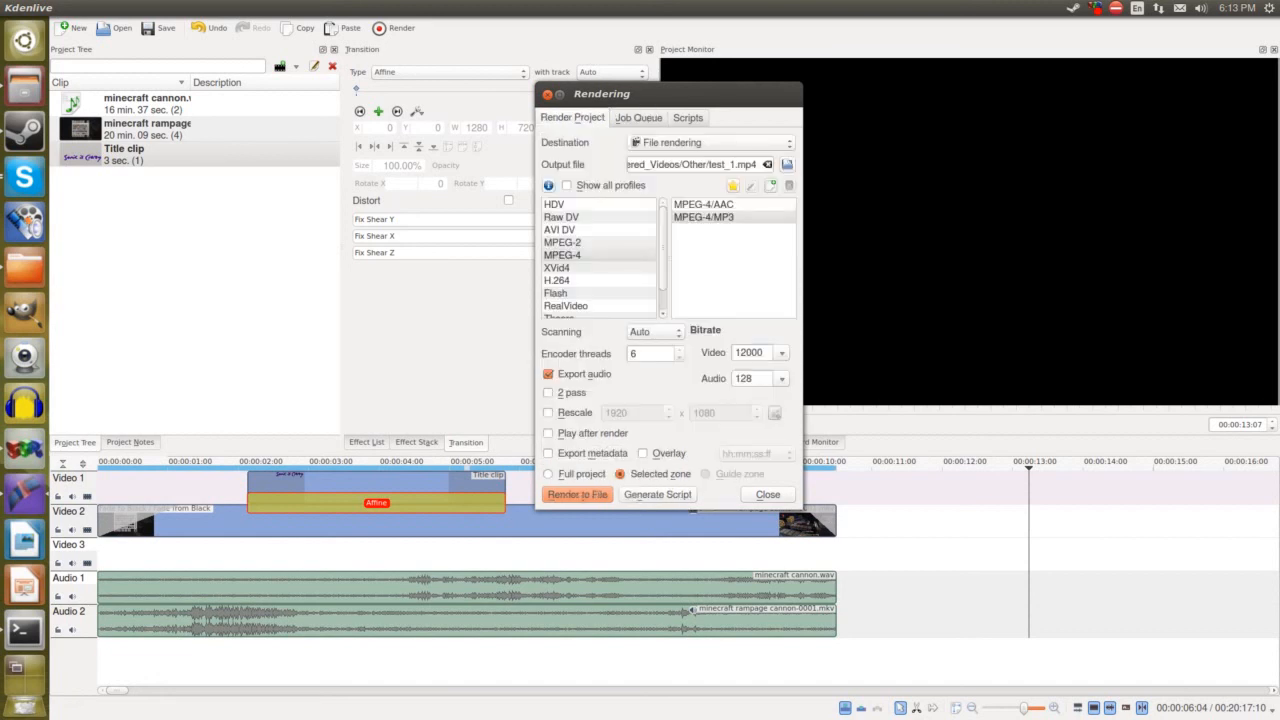
{"action": "left_click", "coordinate": [638, 118]}
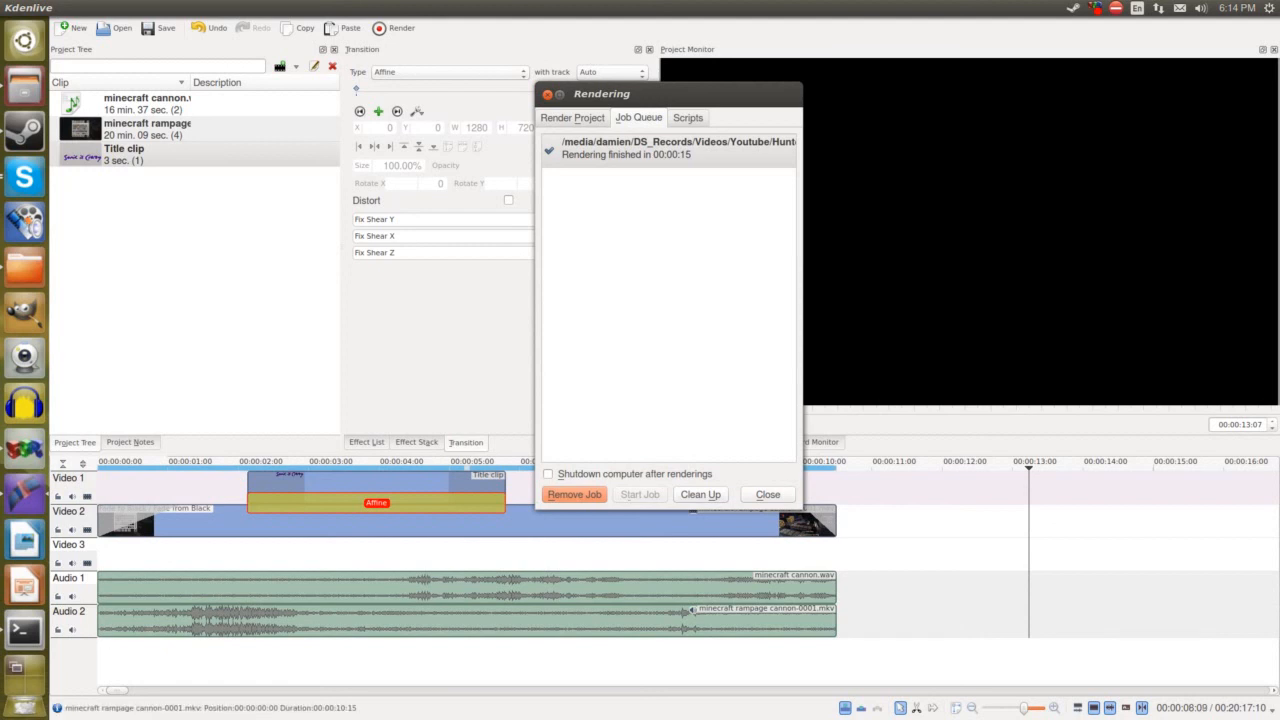
{"action": "left_click", "coordinate": [700, 494]}
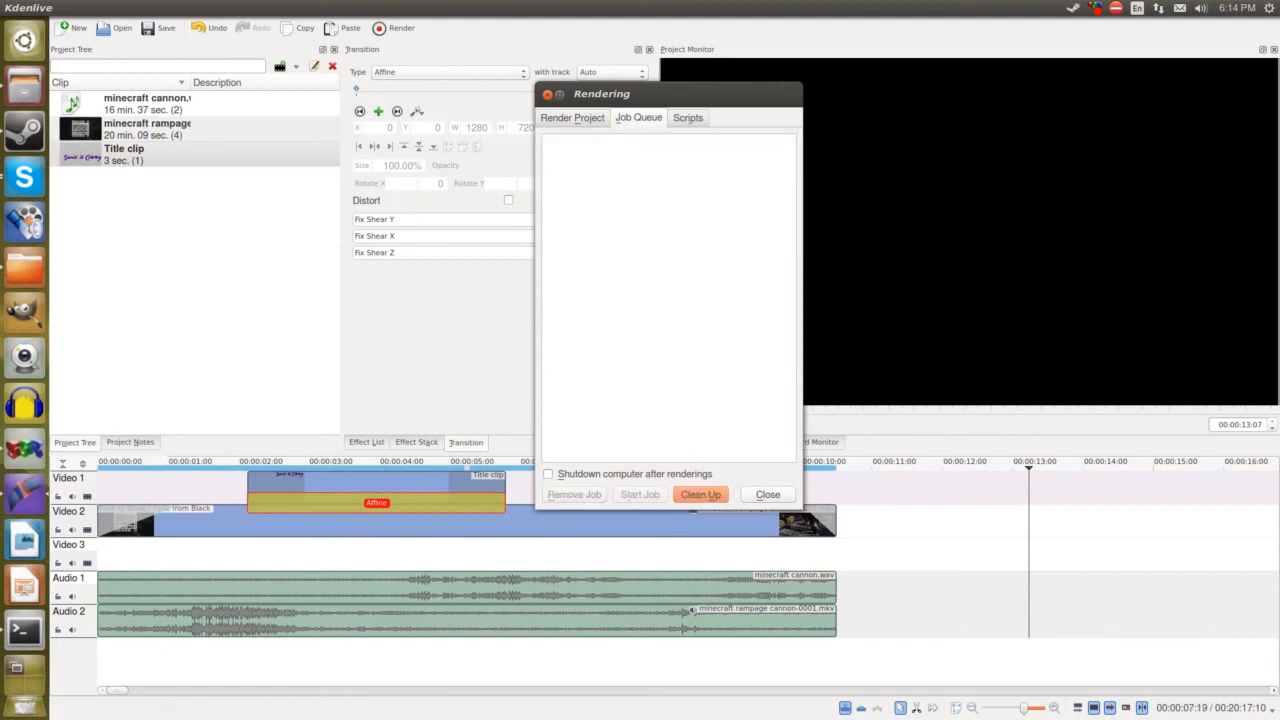
{"action": "left_click", "coordinate": [767, 495]}
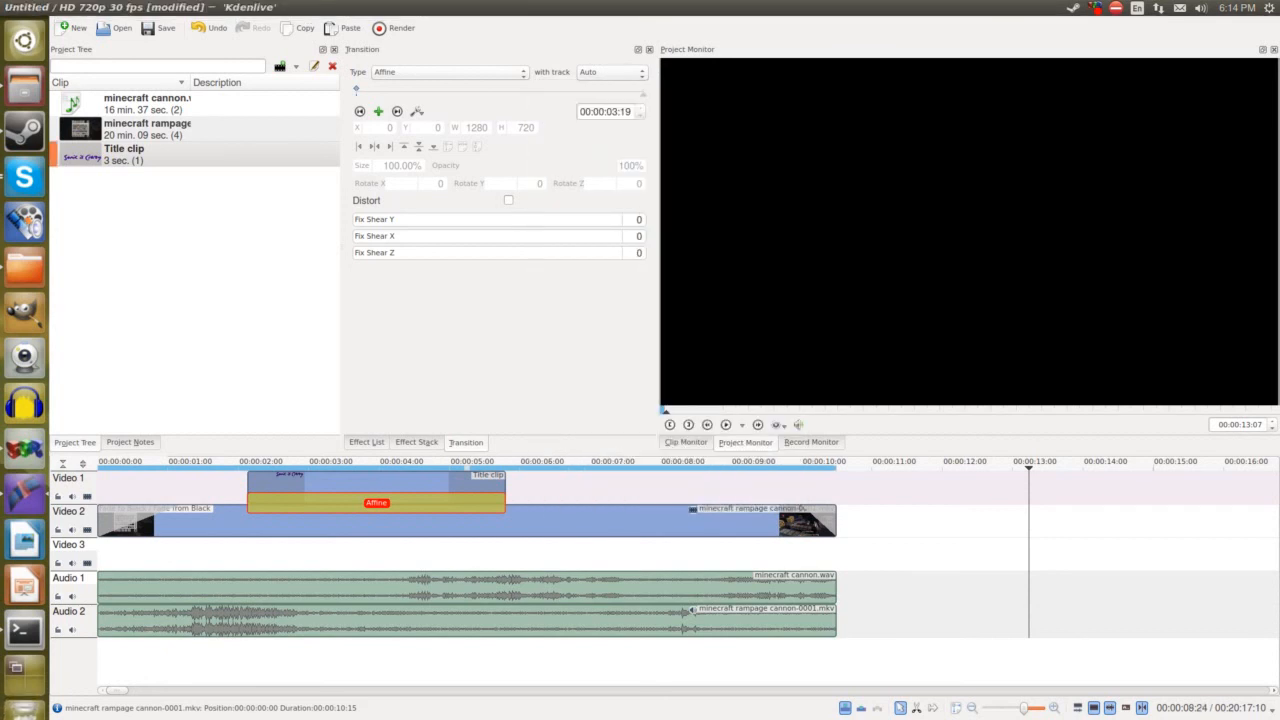
Step: Switch to the Files app and open the Other folder inside the YouTube channel's Rendered_Videos folder on the DS_Records drive
{"action": "left_click", "coordinate": [24, 86]}
{"action": "left_click", "coordinate": [675, 132]}
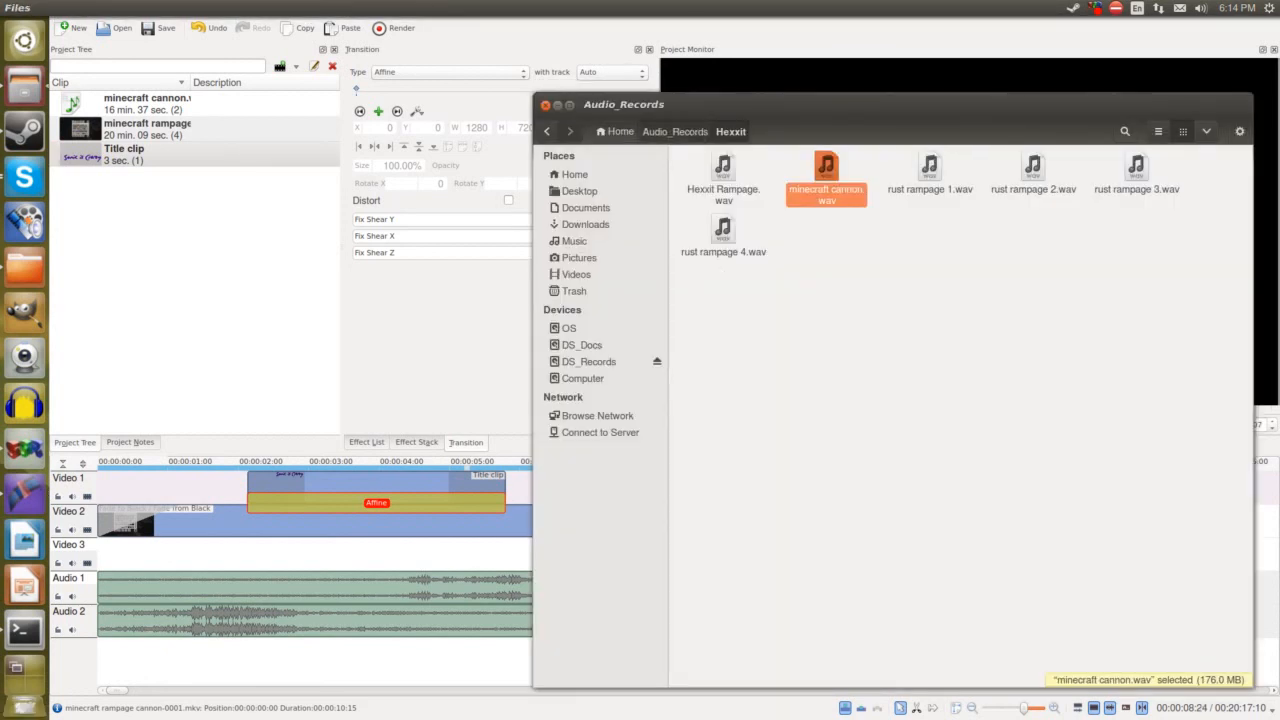
{"action": "left_click", "coordinate": [615, 132]}
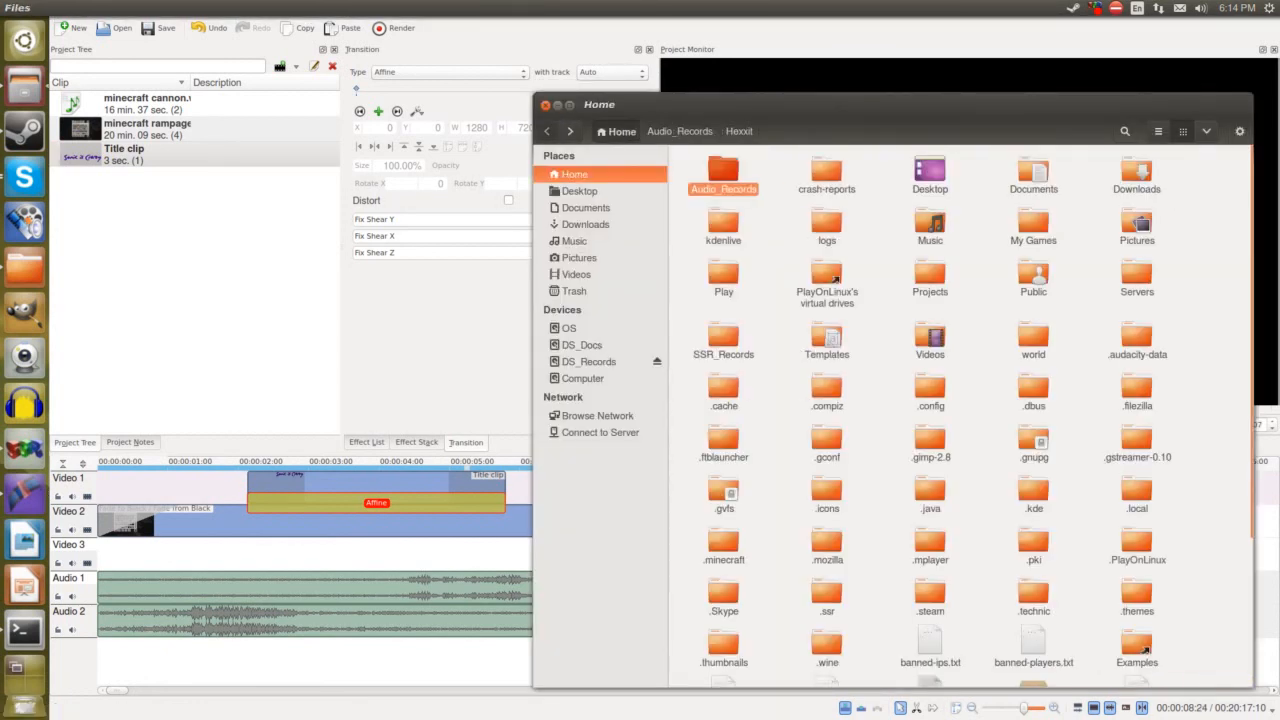
{"action": "left_click", "coordinate": [589, 362]}
{"action": "left_click", "coordinate": [827, 238]}
{"action": "double_click", "coordinate": [827, 236]}
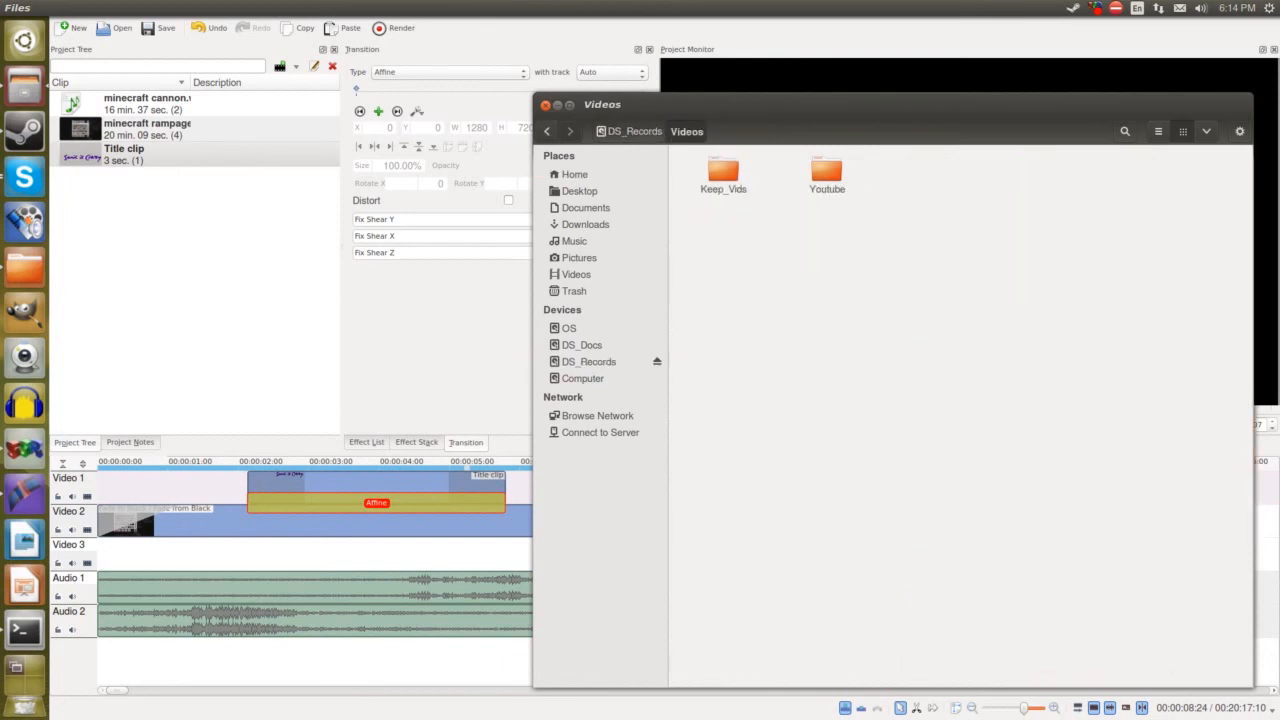
{"action": "double_click", "coordinate": [827, 172]}
{"action": "left_click", "coordinate": [723, 187]}
{"action": "double_click", "coordinate": [723, 187]}
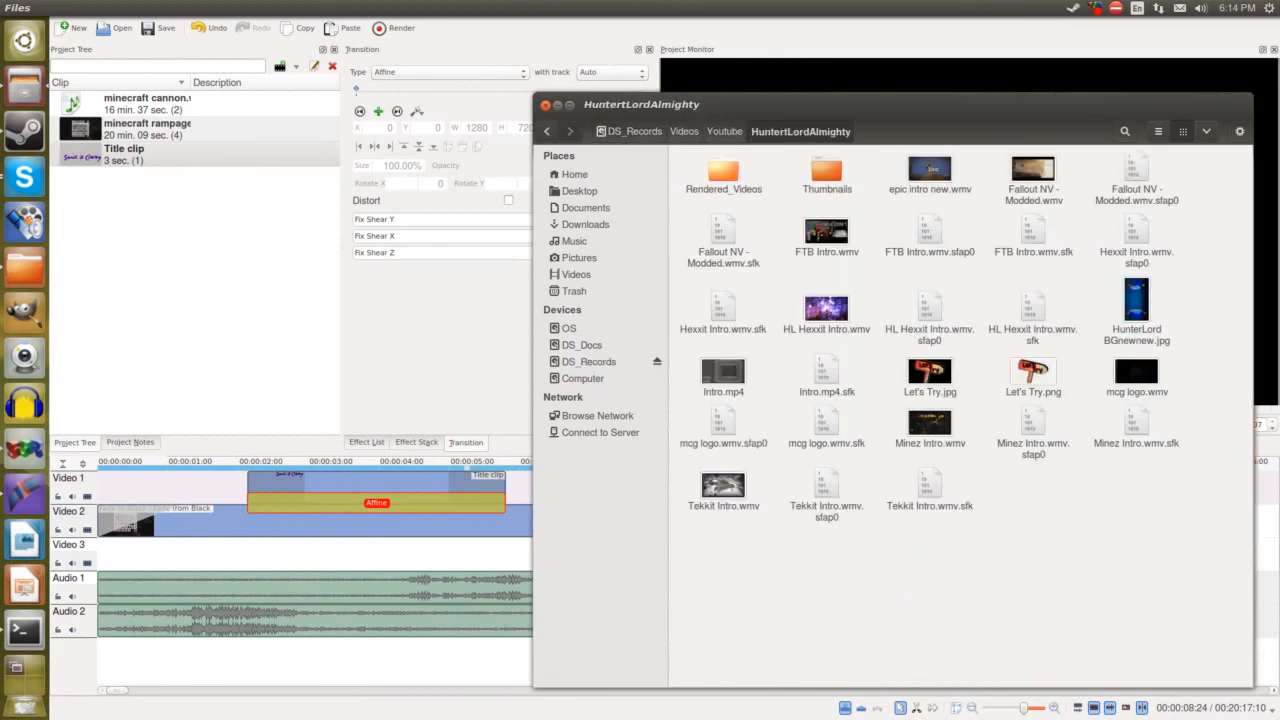
{"action": "double_click", "coordinate": [723, 176]}
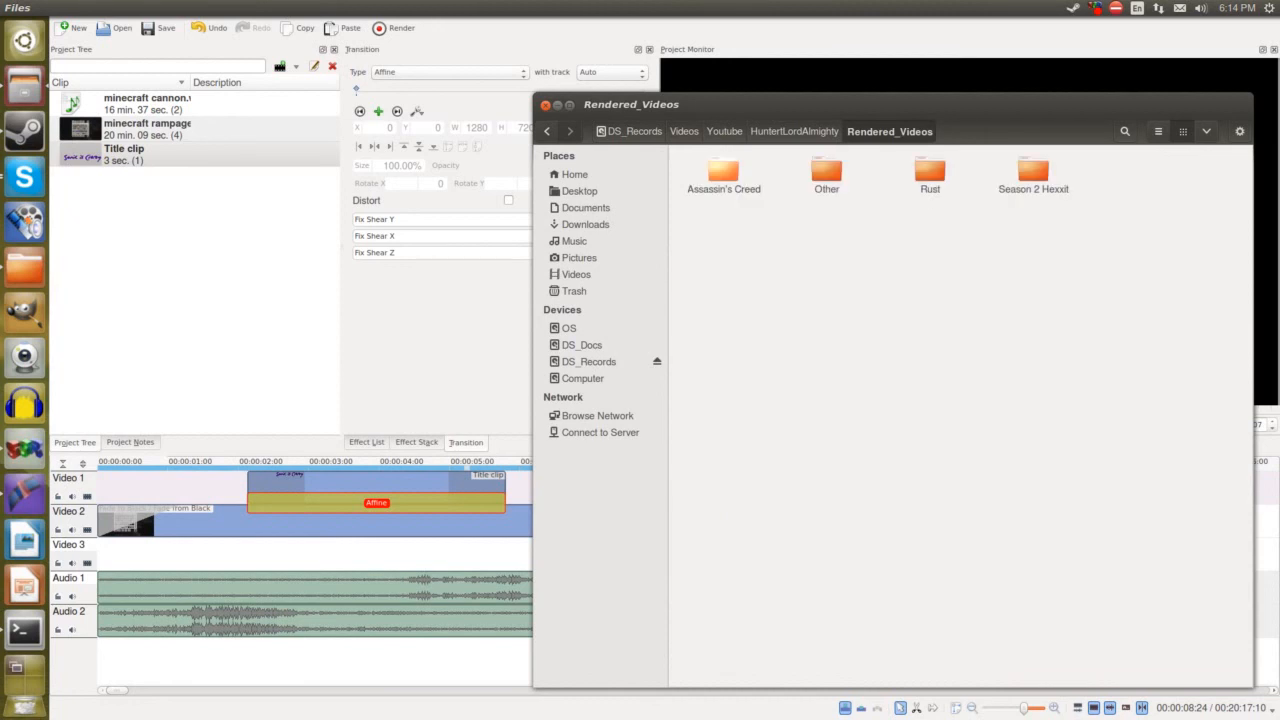
{"action": "double_click", "coordinate": [827, 172]}
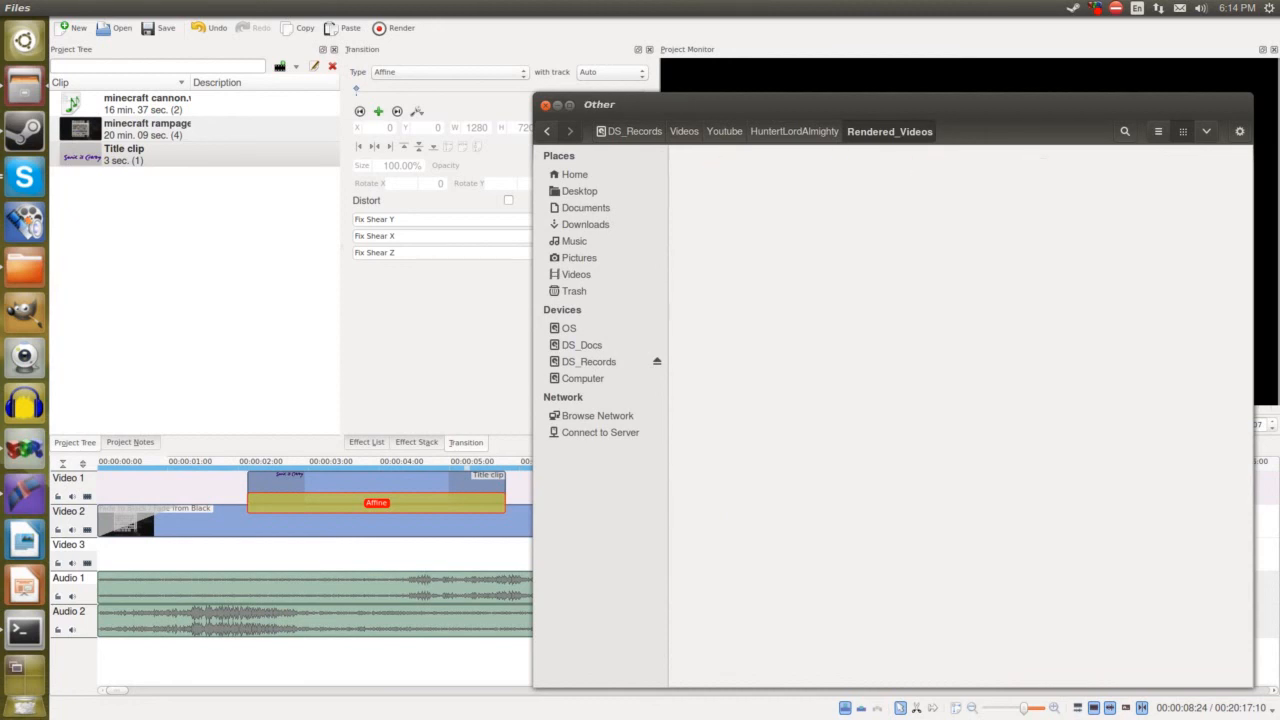
Step: Open the rendered test_1.mp4 in the video player to check it, and close the player
{"action": "left_click", "coordinate": [1136, 170]}
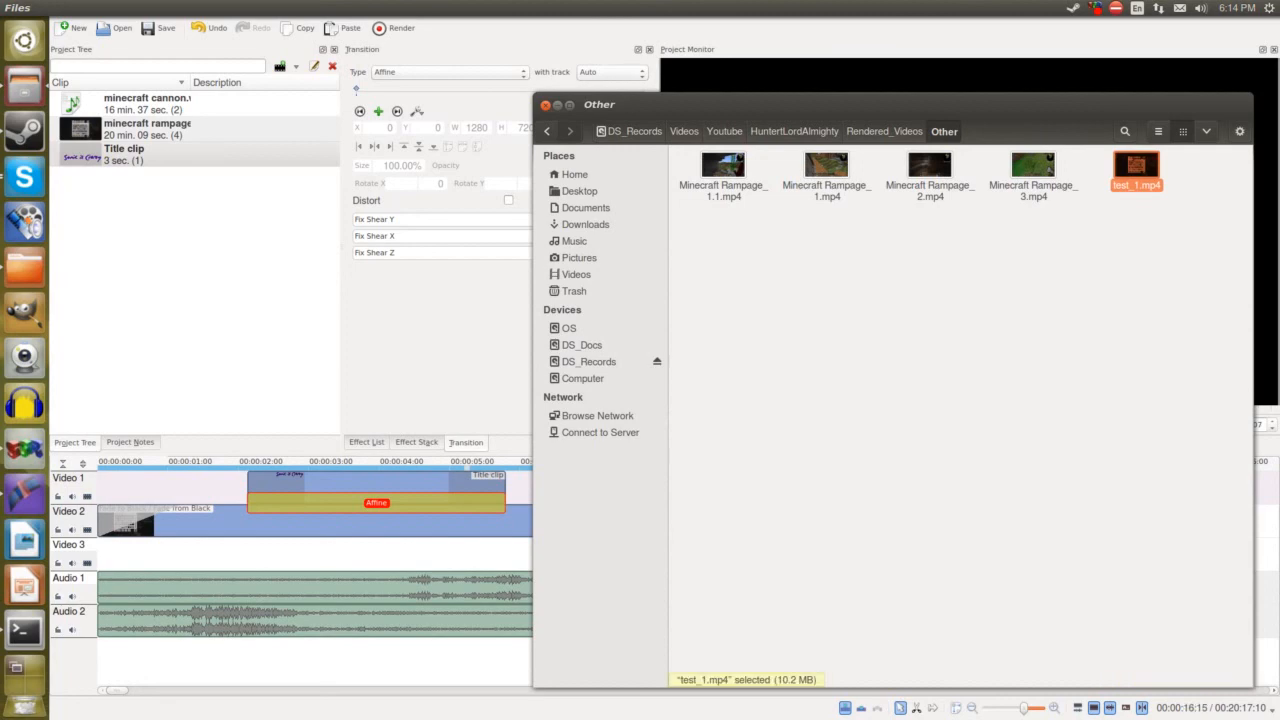
{"action": "double_click", "coordinate": [1136, 167]}
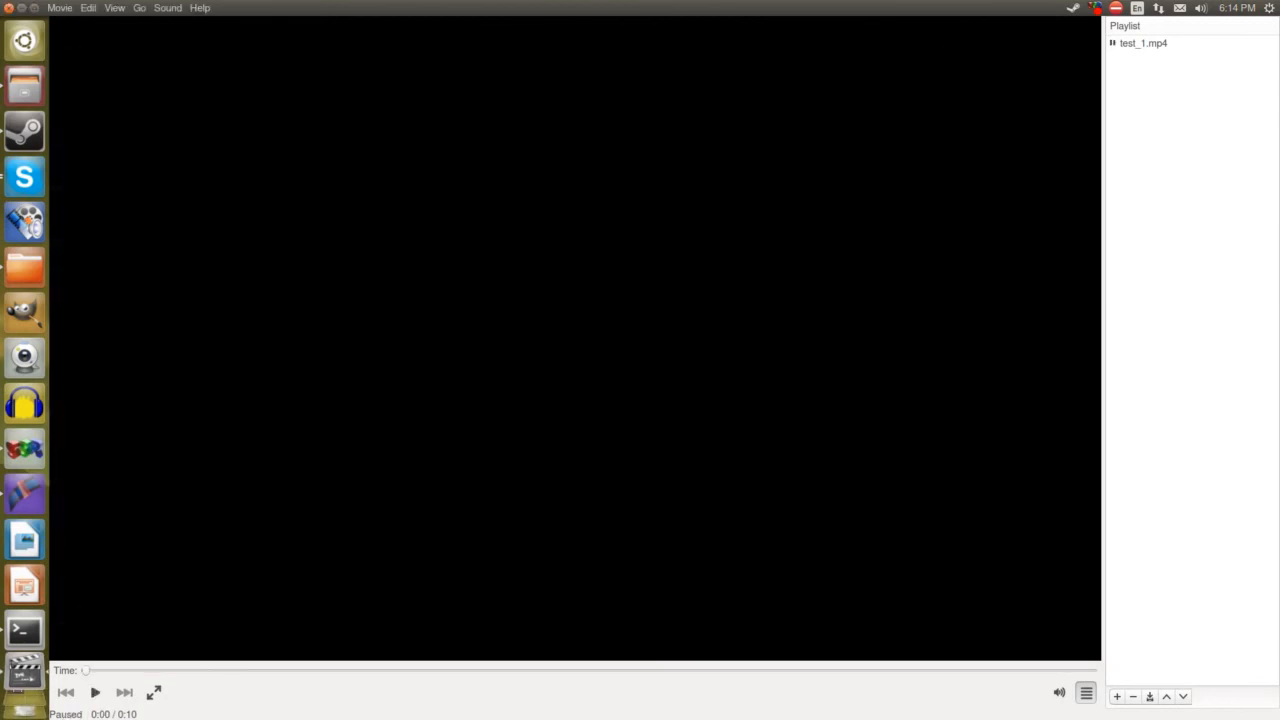
{"action": "left_click", "coordinate": [8, 8]}
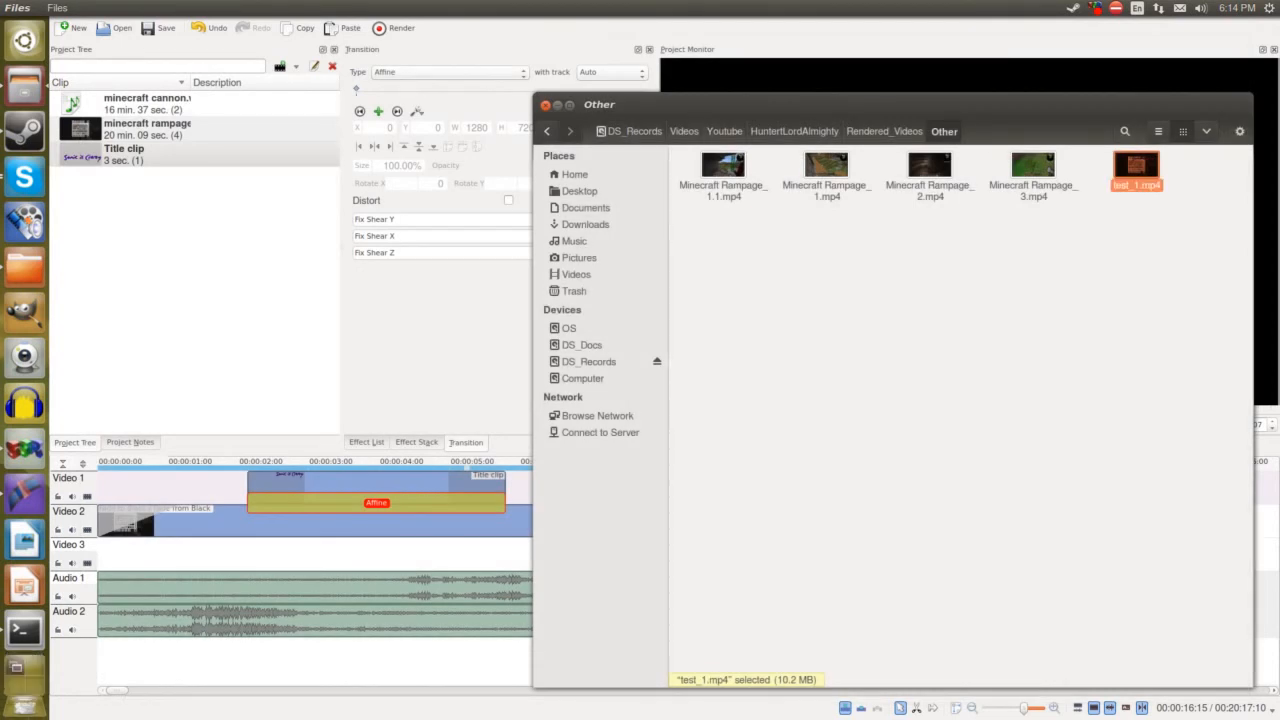